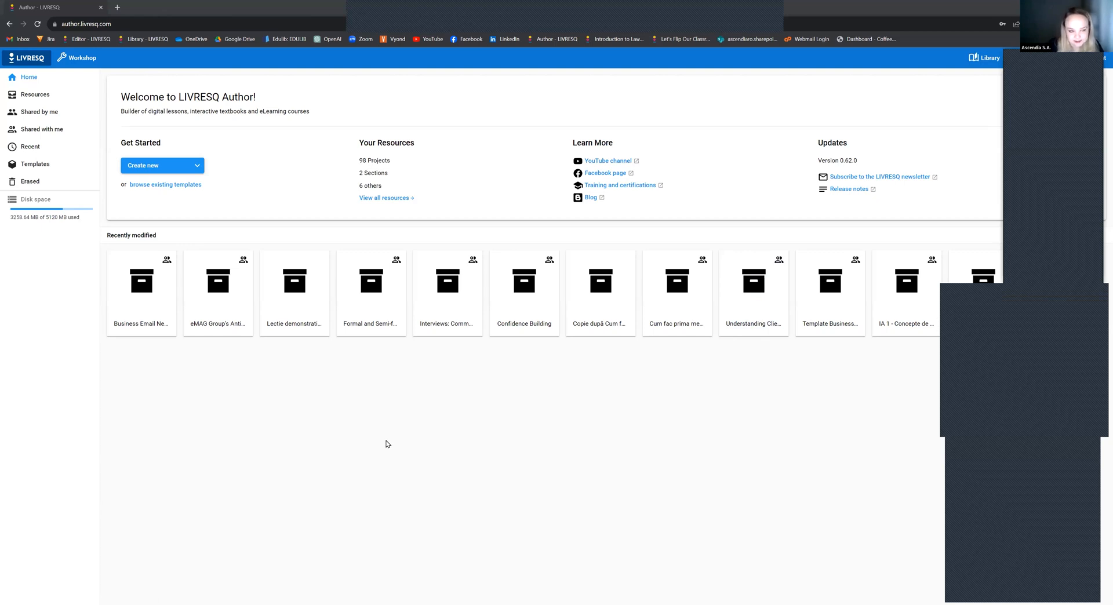
pyautogui.click(188, 171)
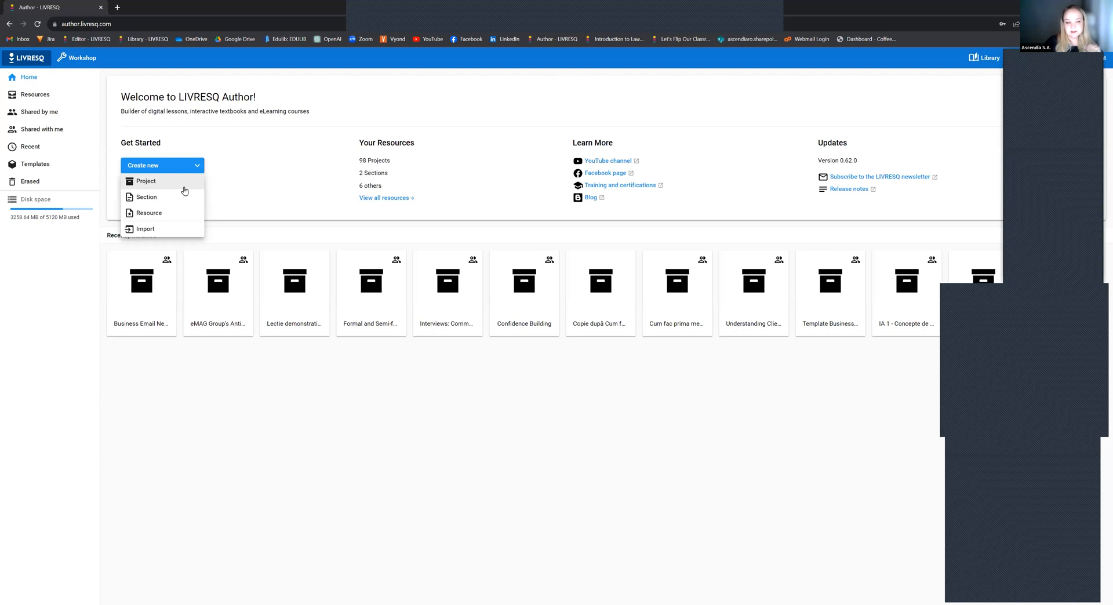
pyautogui.click(182, 126)
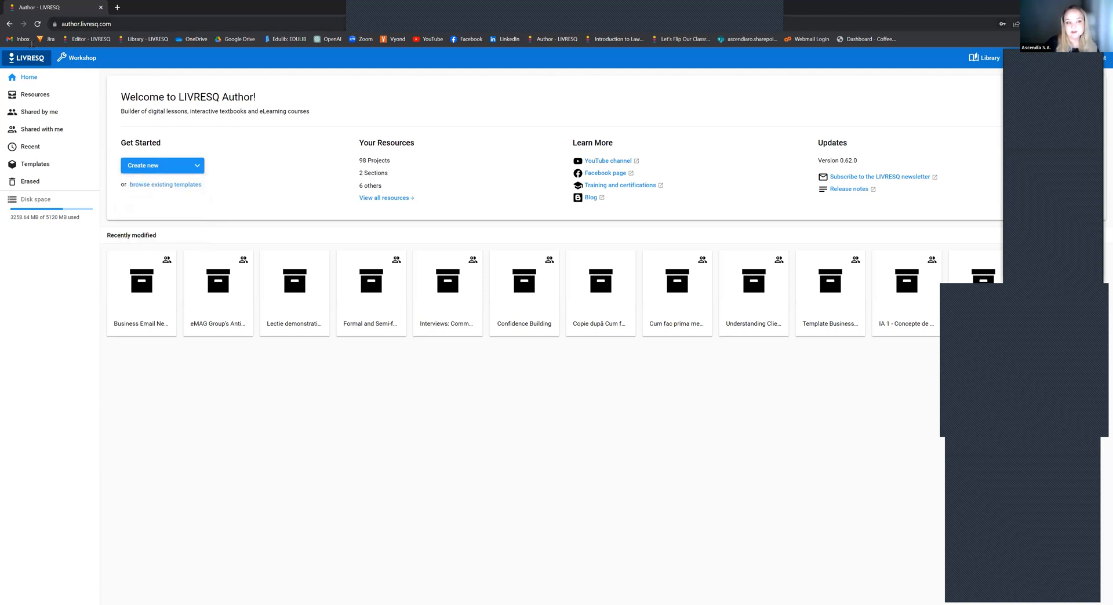
pyautogui.click(73, 25)
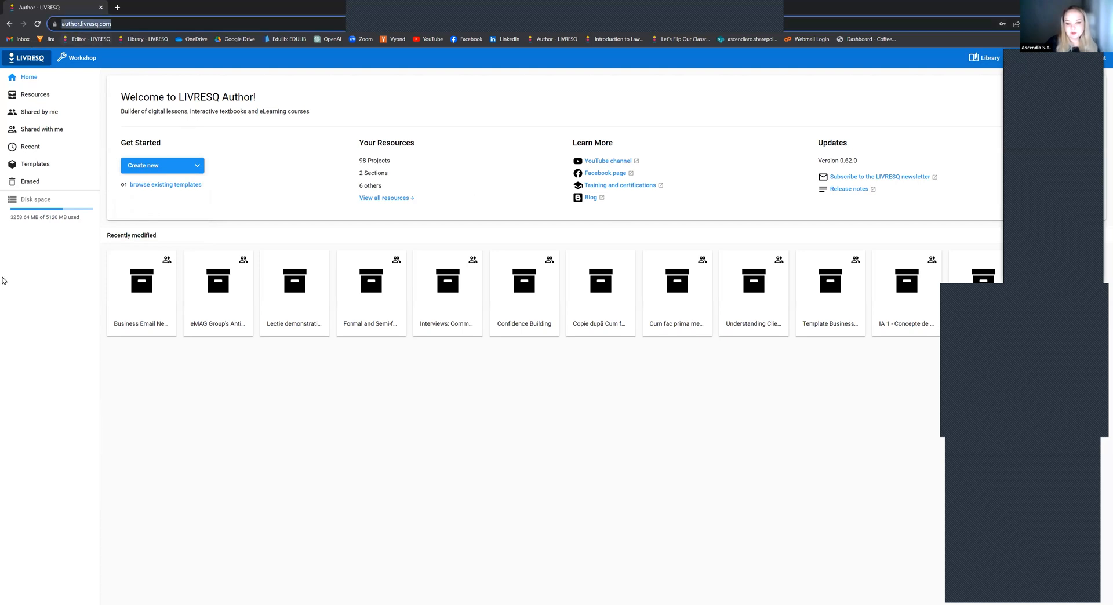
# - Create a new blank project and open its first section for editing
pyautogui.click(145, 166)
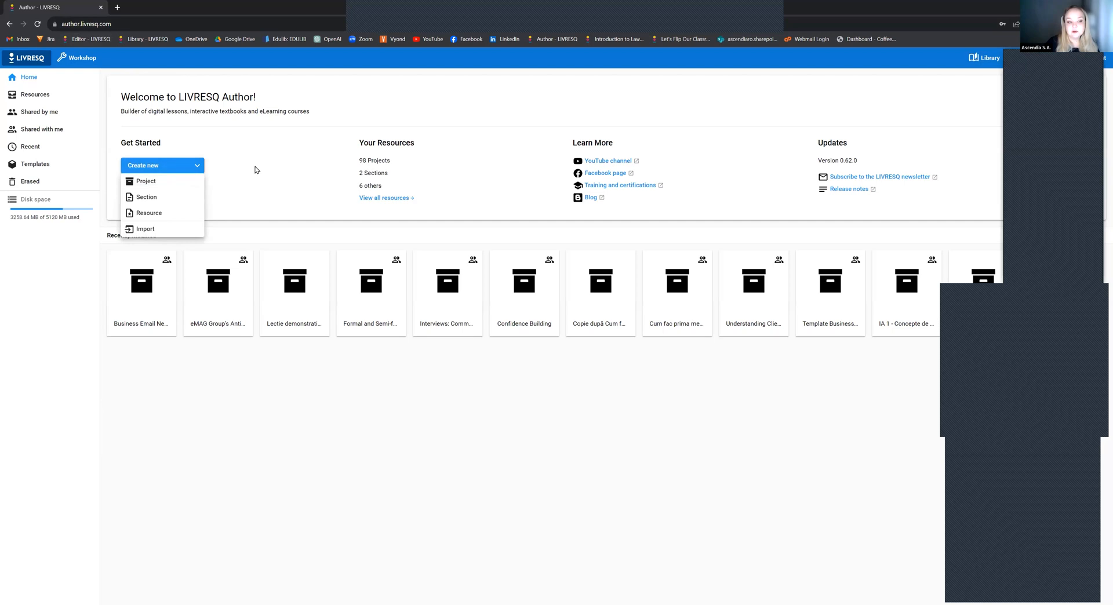
pyautogui.click(164, 182)
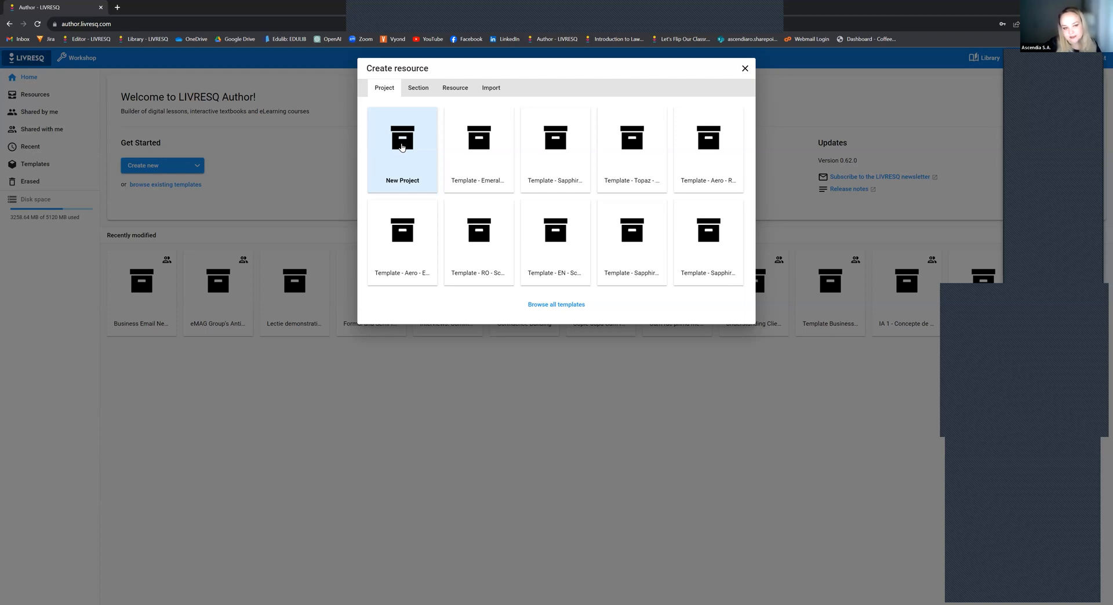
pyautogui.click(405, 148)
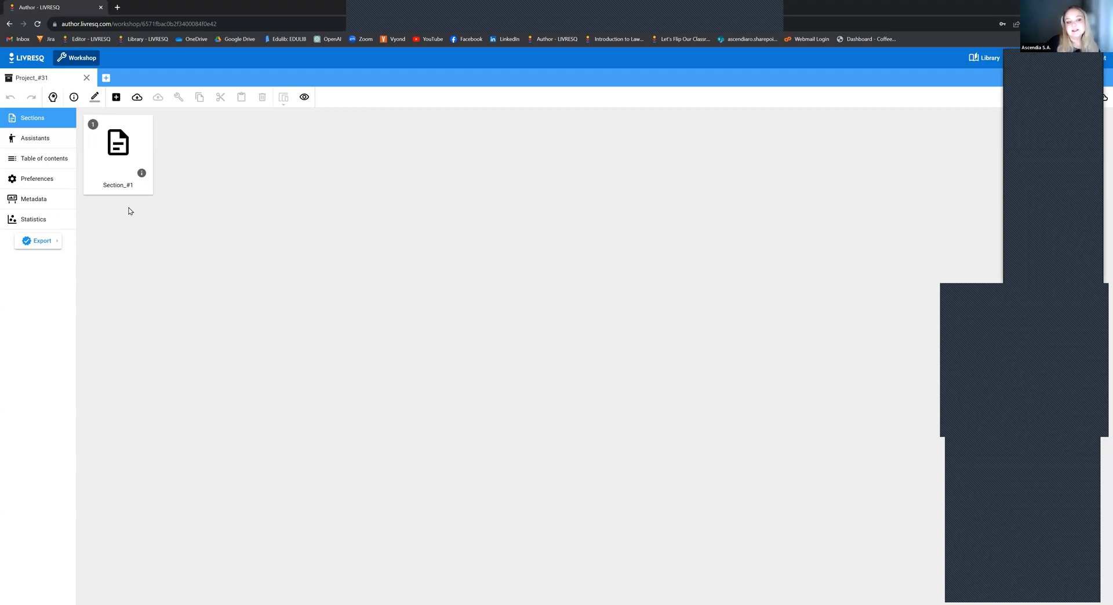
pyautogui.click(125, 154)
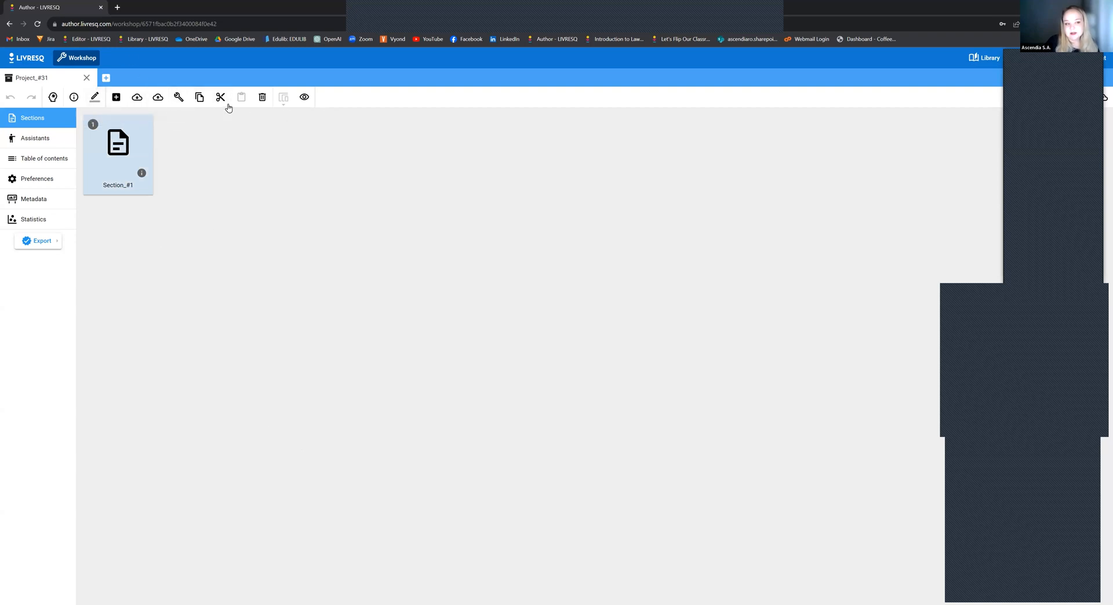
pyautogui.doubleClick(122, 171)
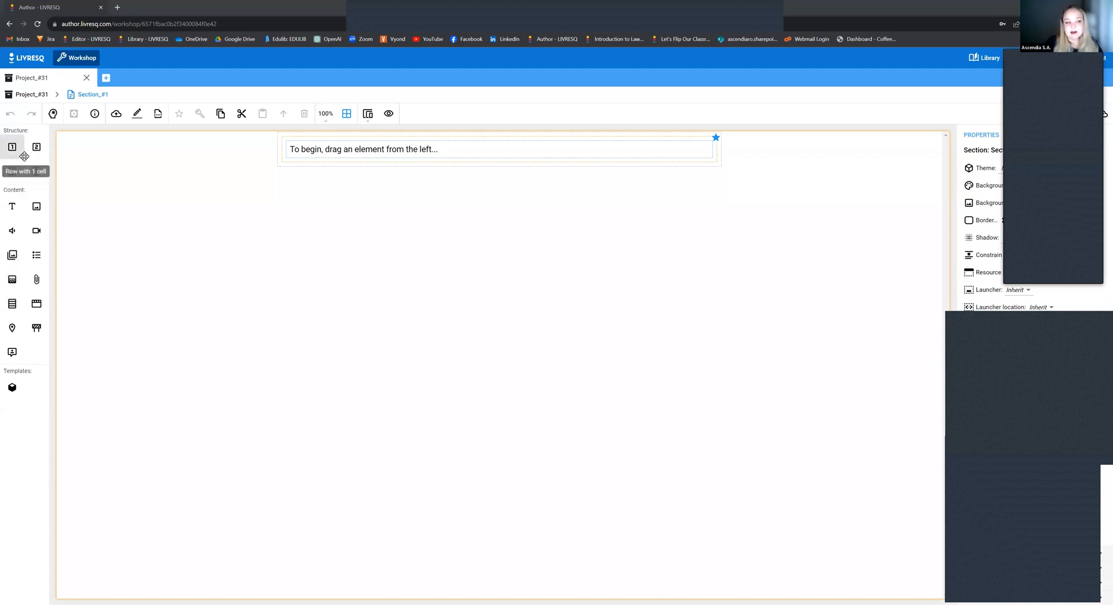
# - Examine the section's starter structure by selecting its row, text element and cell in turn
pyautogui.click(283, 160)
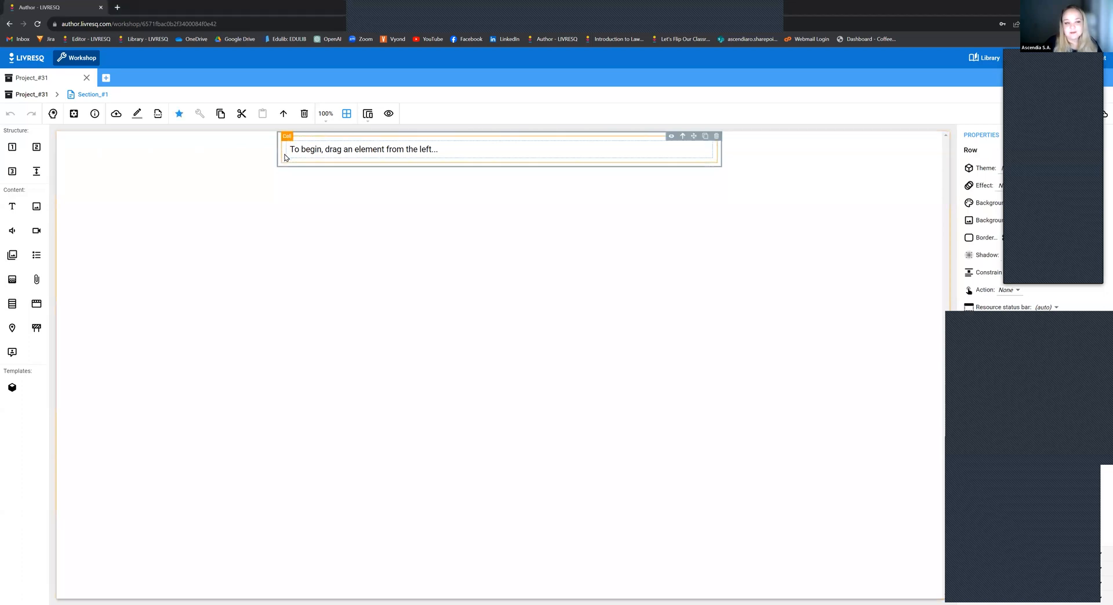
pyautogui.click(302, 154)
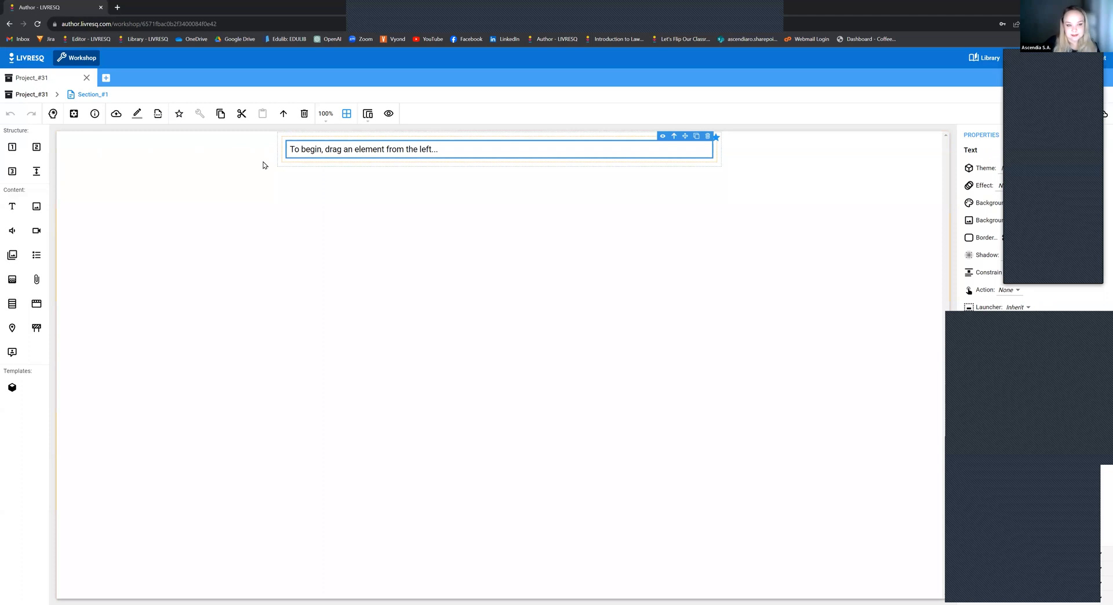
pyautogui.click(280, 166)
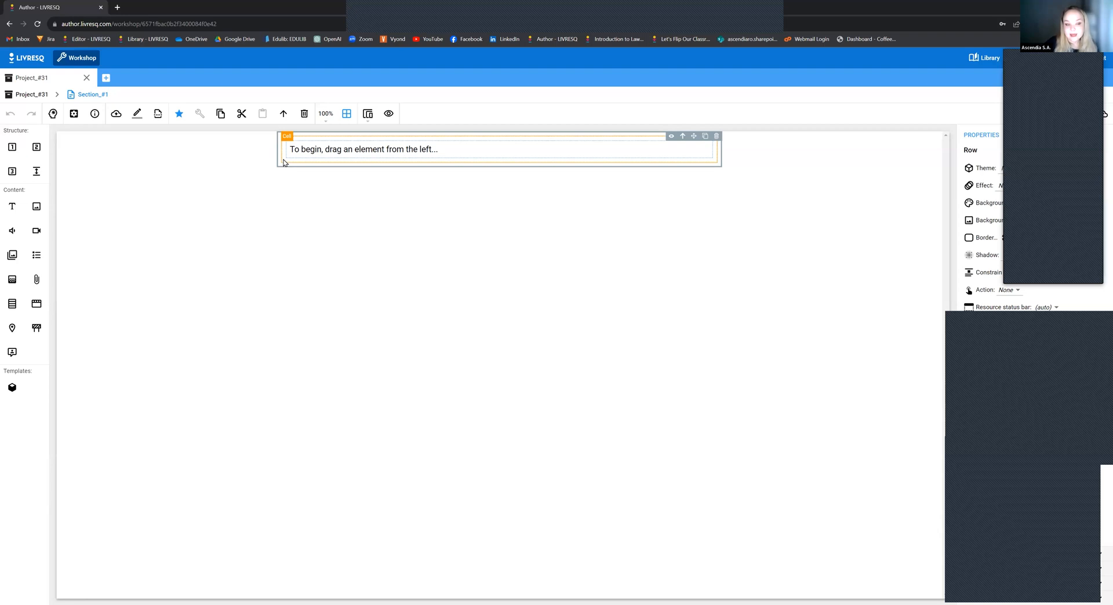
pyautogui.click(285, 162)
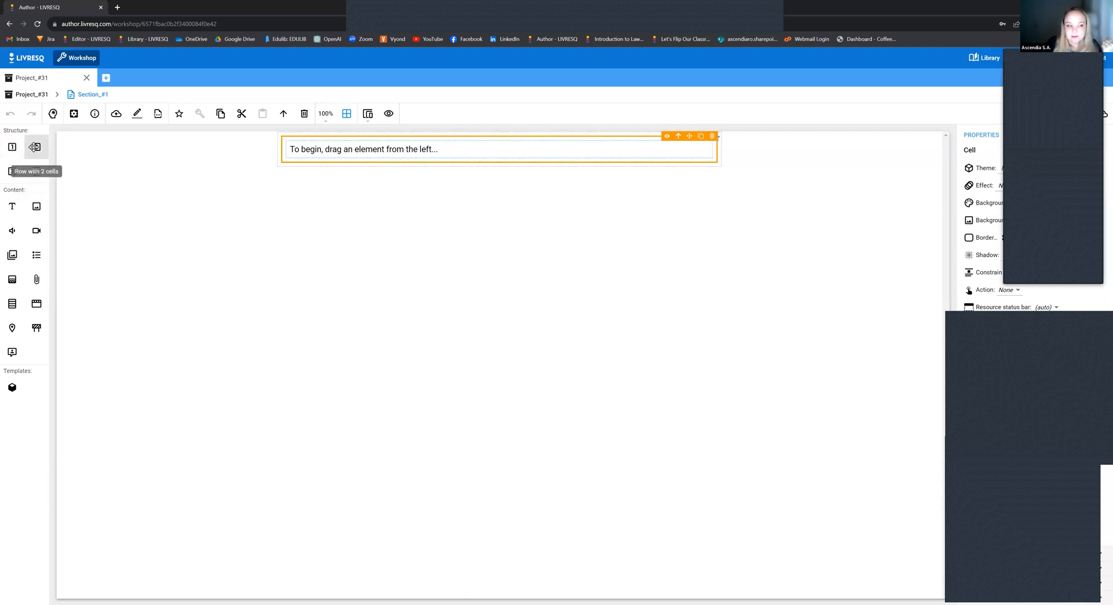
# - Add a row with two cells below the starter text row and select each of its cells
pyautogui.moveTo(35, 147); pyautogui.dragTo(281, 194)
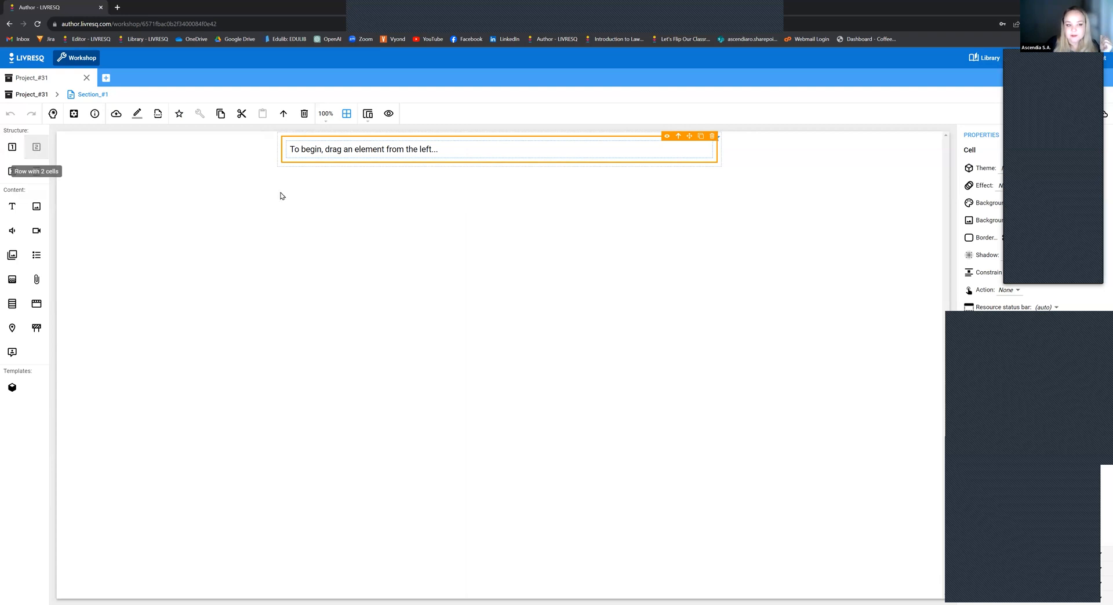
pyautogui.moveTo(392, 183); pyautogui.dragTo(327, 177)
pyautogui.click(328, 177)
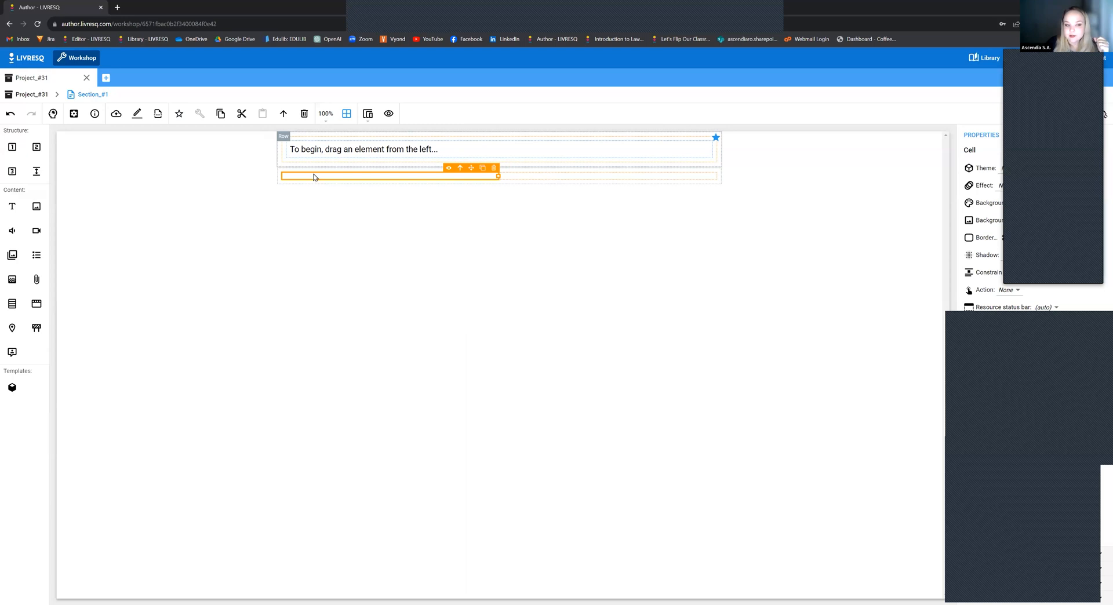
pyautogui.click(543, 181)
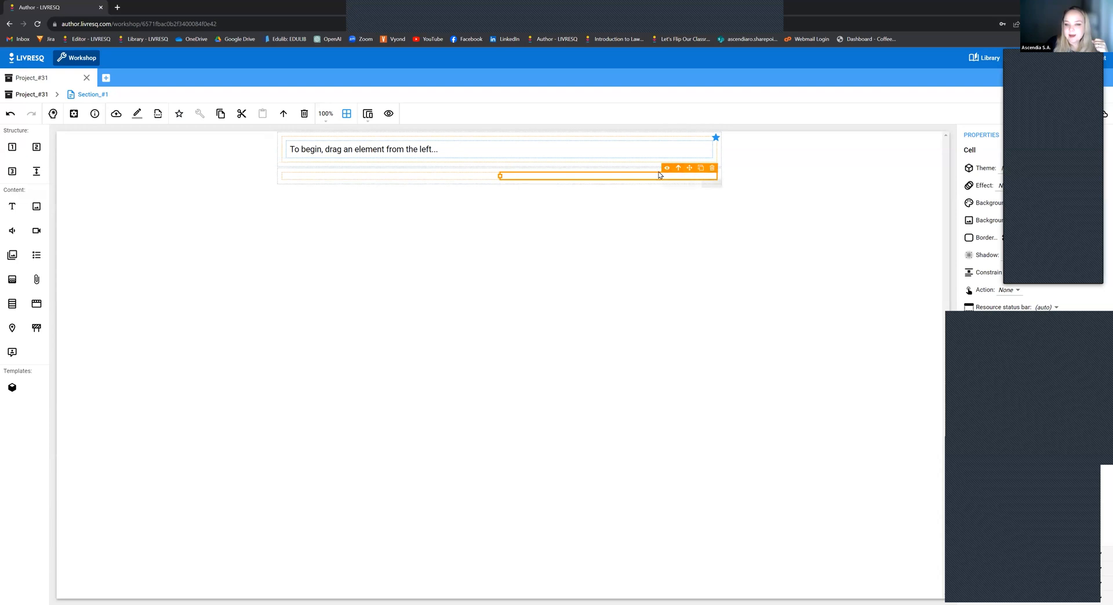
pyautogui.click(473, 180)
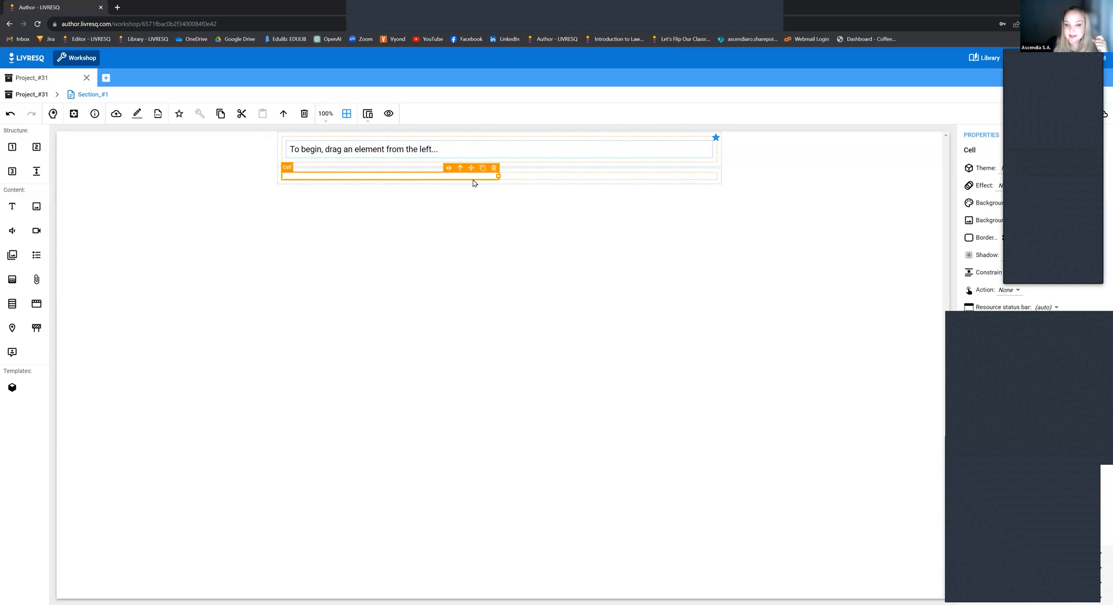
pyautogui.click(554, 183)
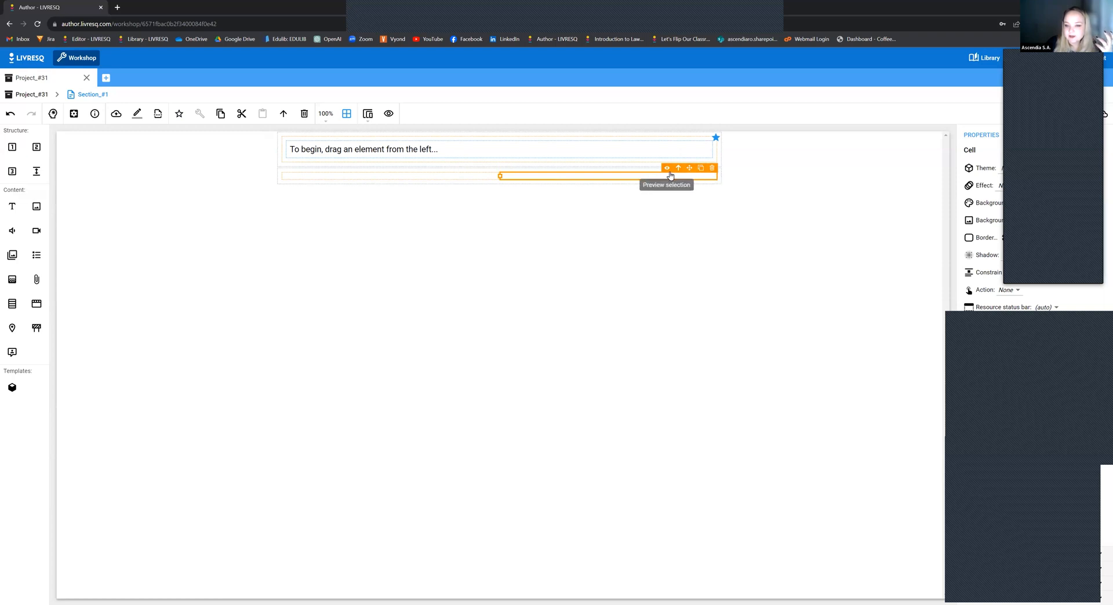
# - Duplicate the second cell of the new row three times and place a text element in the row's first cell
pyautogui.click(702, 173)
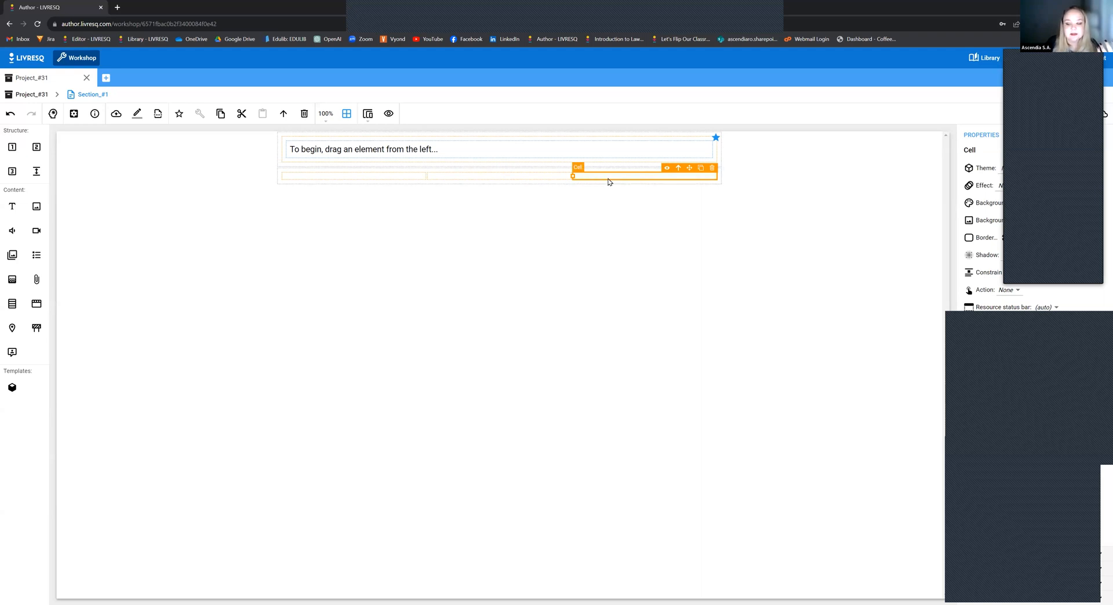
pyautogui.click(701, 168)
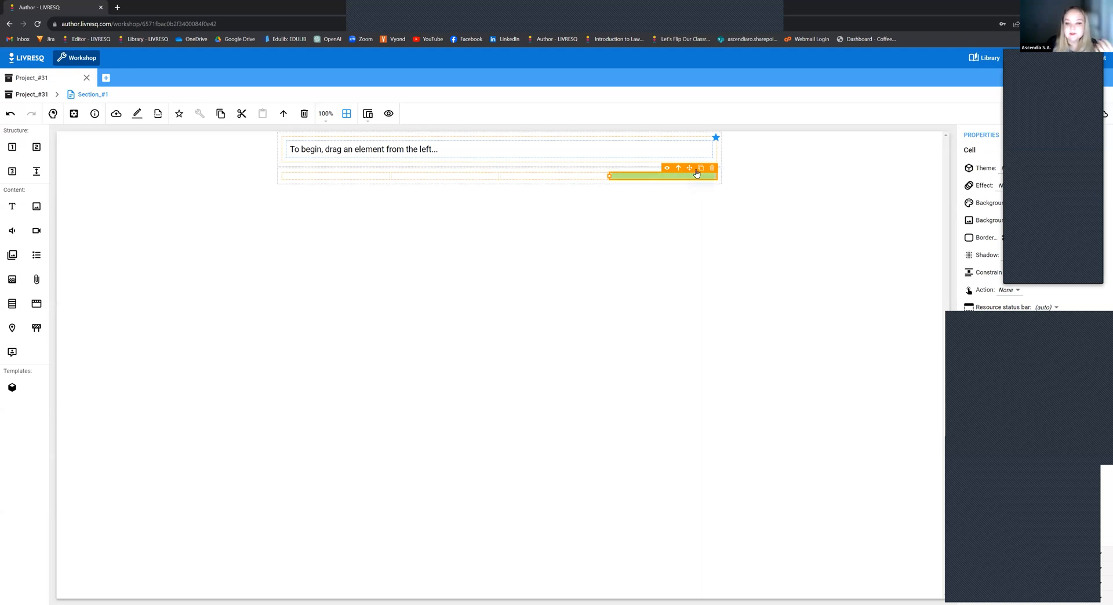
pyautogui.click(700, 168)
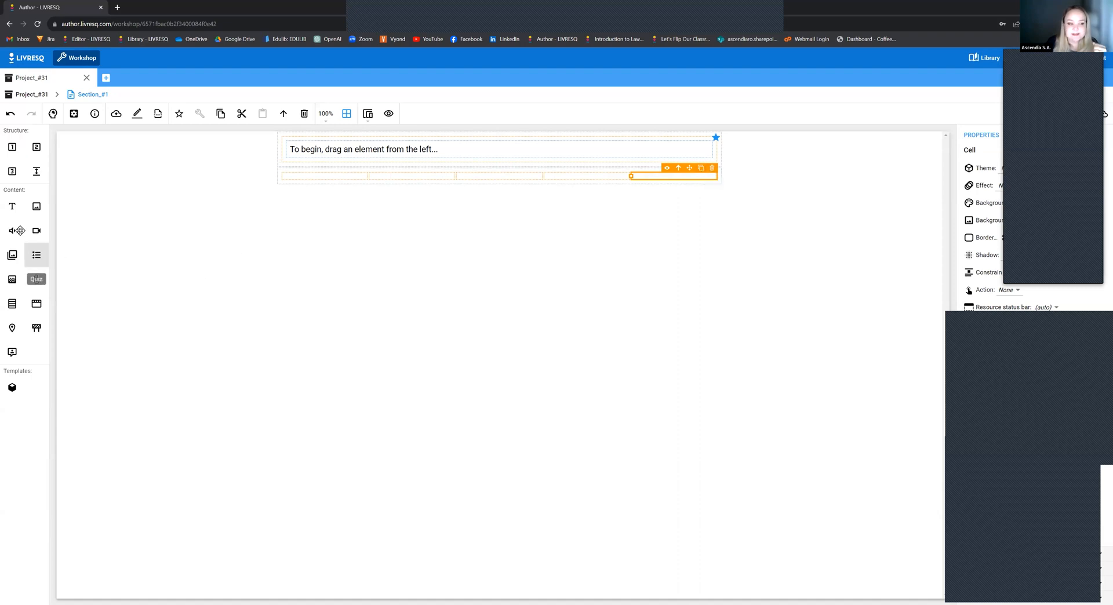
pyautogui.moveTo(14, 212); pyautogui.dragTo(319, 173)
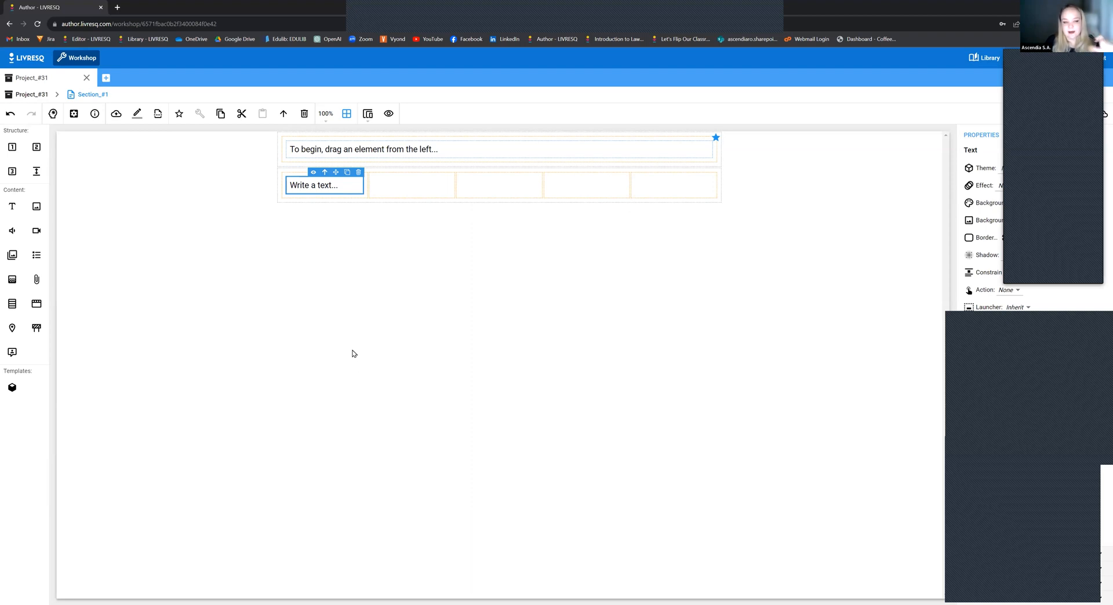
# - Simulate the section on a portrait phone screen to check how the cells stack, and return to the dynamic screen
pyautogui.click(369, 118)
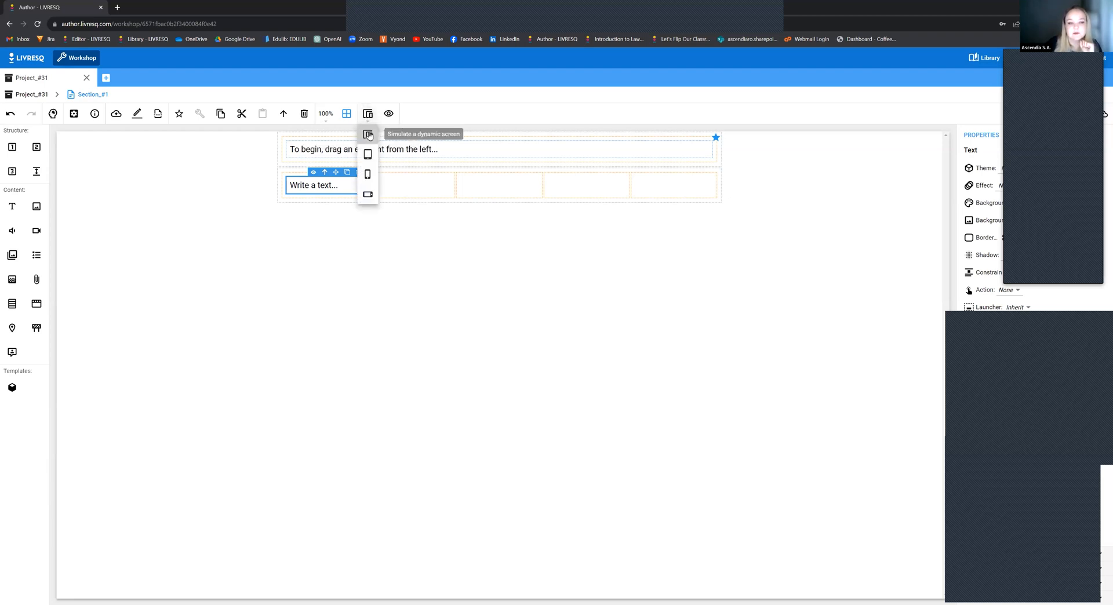
pyautogui.click(369, 114)
pyautogui.click(372, 112)
pyautogui.click(368, 174)
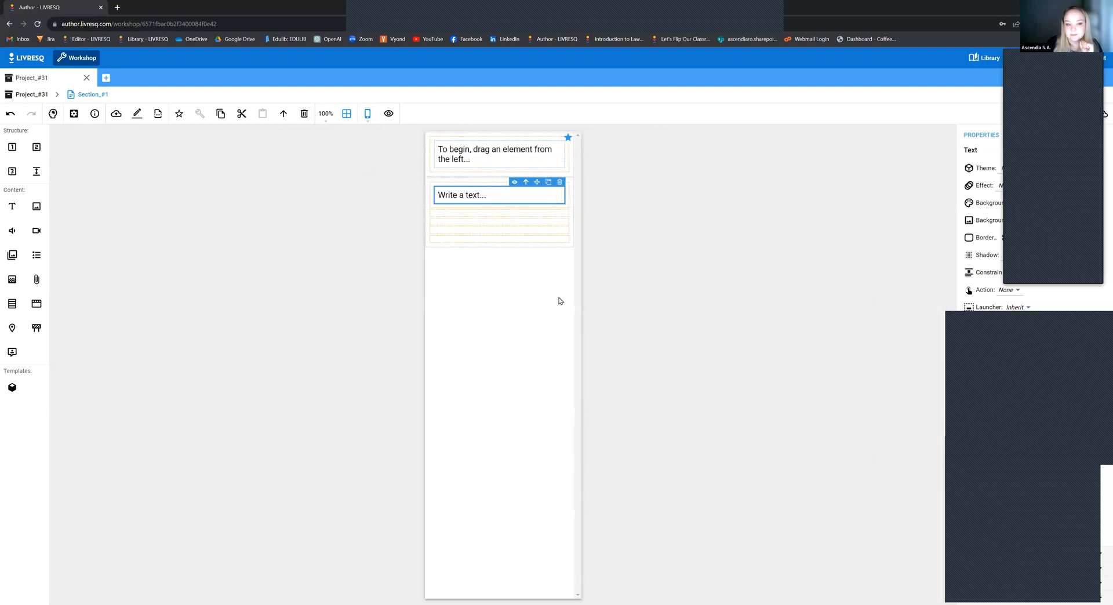
pyautogui.click(492, 230)
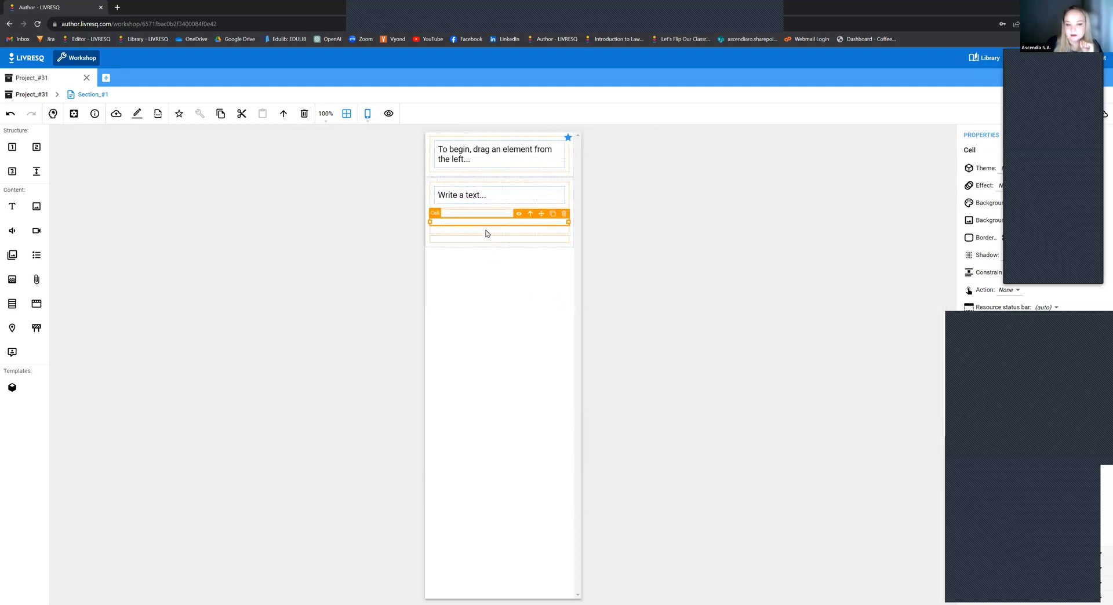
pyautogui.click(368, 113)
pyautogui.click(373, 145)
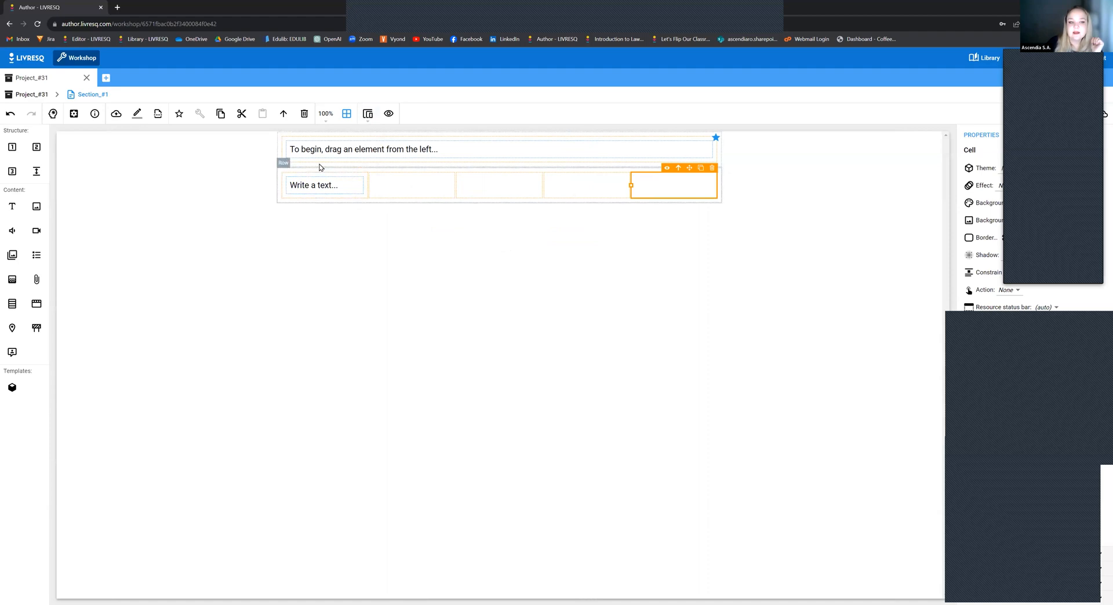
# - Delete three empty cells from the second row, leaving the text cell and one empty cell
pyautogui.click(293, 183)
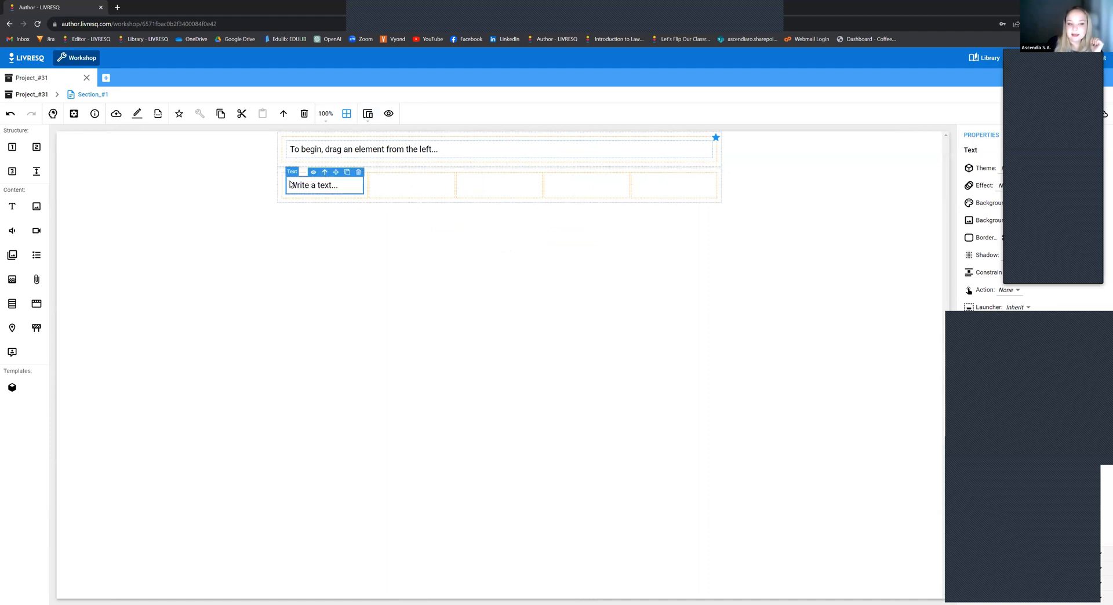
pyautogui.click(404, 187)
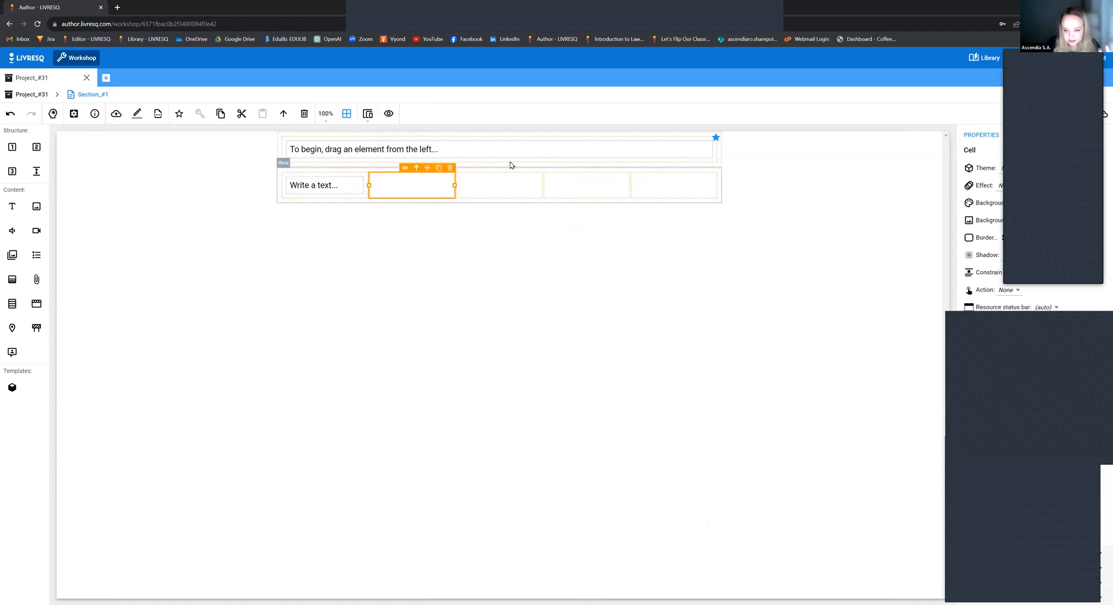
pyautogui.click(674, 196)
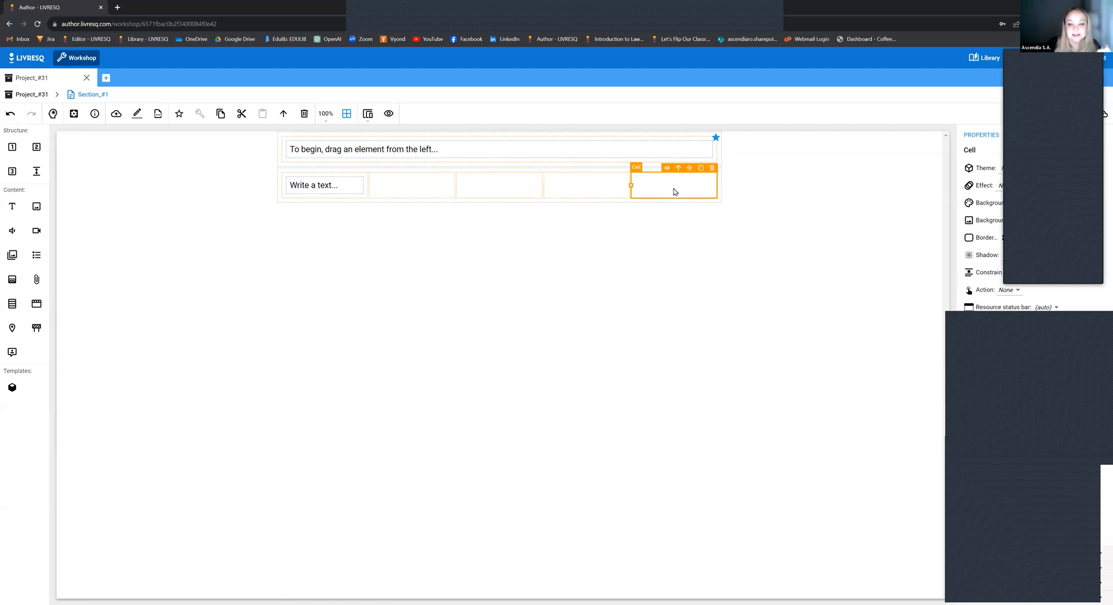
pyautogui.click(711, 169)
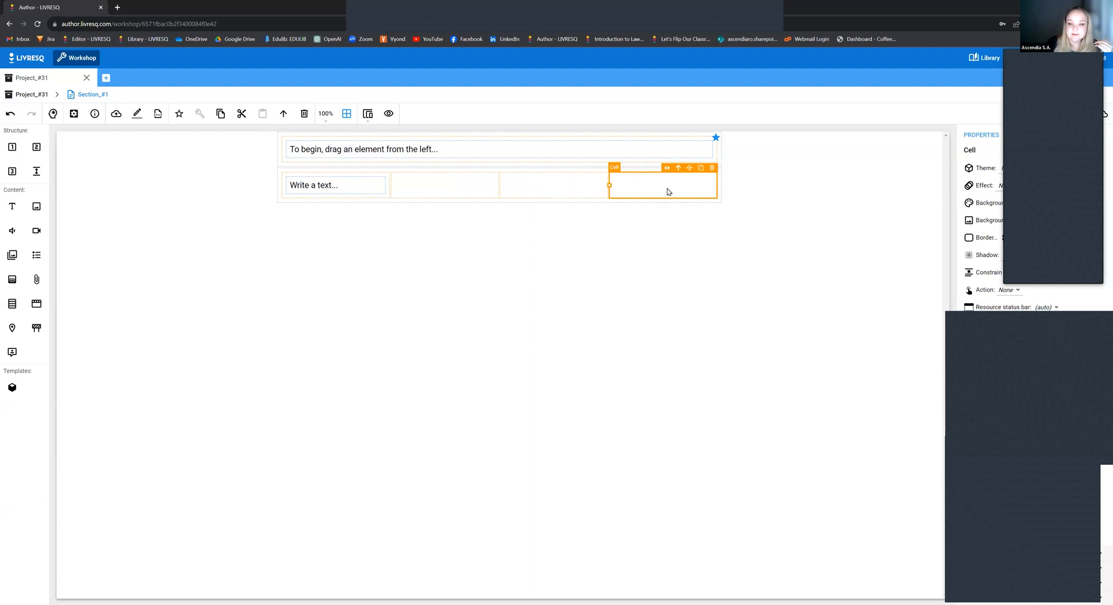
pyautogui.click(710, 170)
pyautogui.click(712, 168)
# - Shift the divider between the second row's two cells slightly so the text cell is narrower
pyautogui.click(432, 187)
pyautogui.click(559, 185)
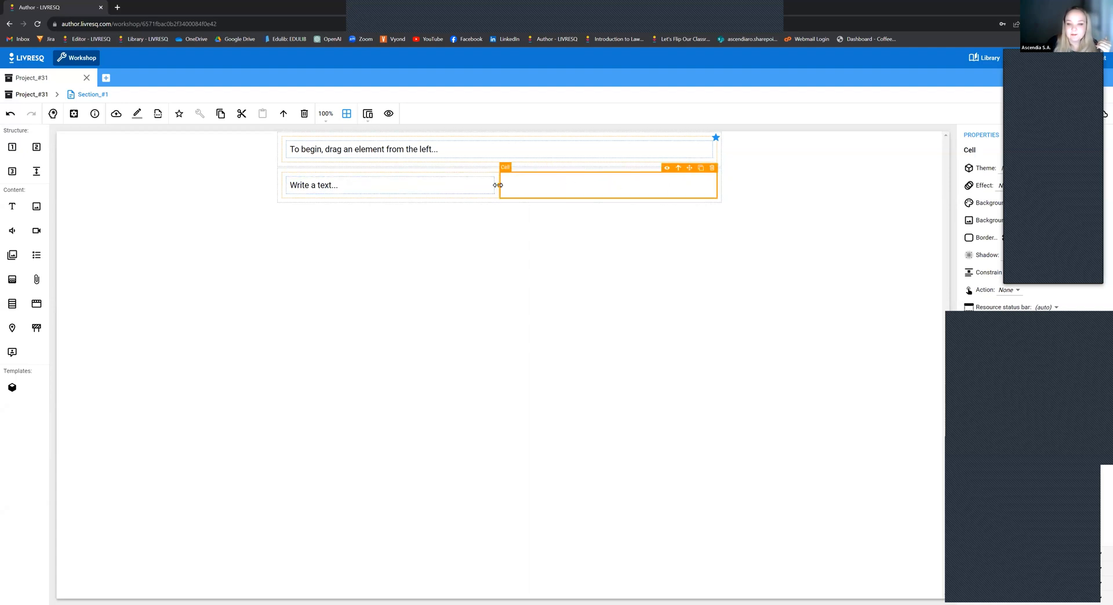
pyautogui.moveTo(502, 185)
pyautogui.mouseDown()
pyautogui.moveTo(620, 185)
pyautogui.moveTo(448, 192)
pyautogui.moveTo(567, 194)
pyautogui.moveTo(481, 198)
pyautogui.moveTo(529, 197)
pyautogui.moveTo(495, 196)
pyautogui.mouseUp()
pyautogui.click(586, 254)
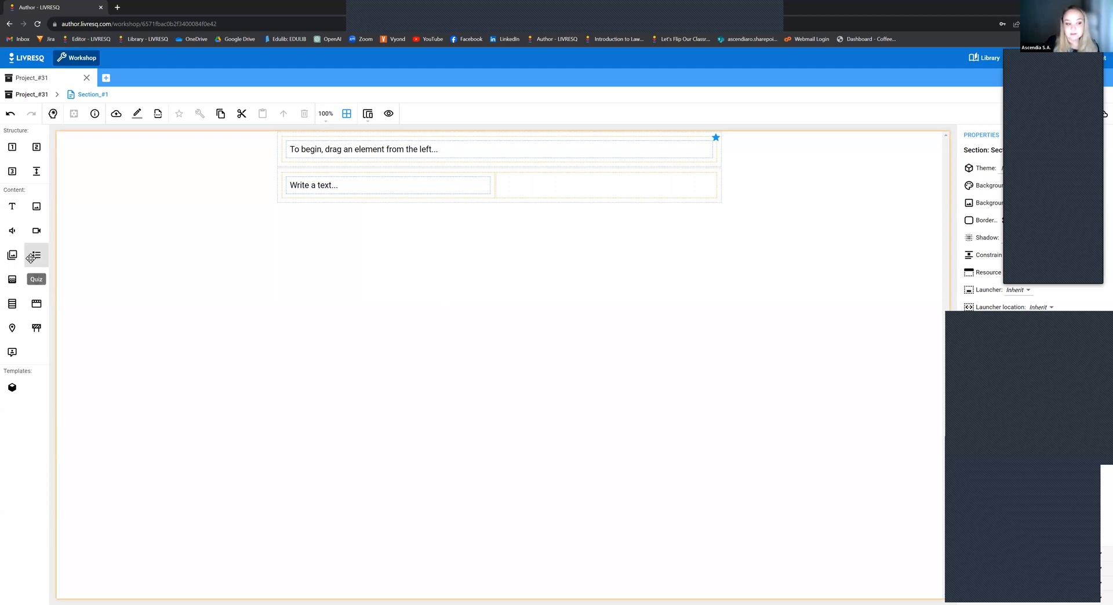
# - Add a quiz element in its own row below the two-cell row, and select the text element above it
pyautogui.moveTo(34, 257); pyautogui.dragTo(355, 232)
pyautogui.moveTo(524, 233); pyautogui.dragTo(458, 258)
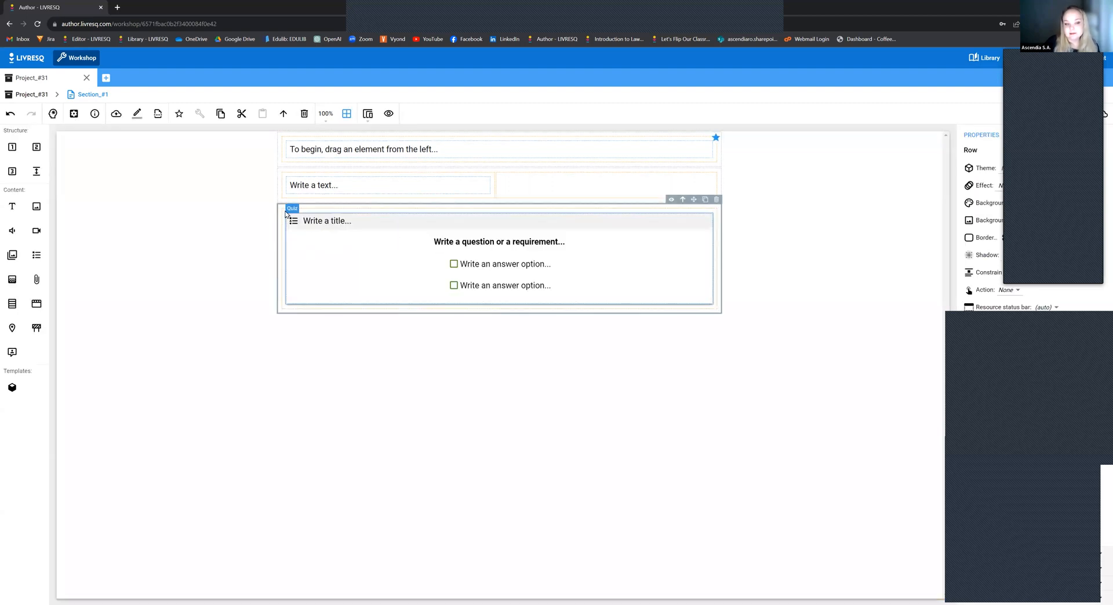
pyautogui.click(308, 232)
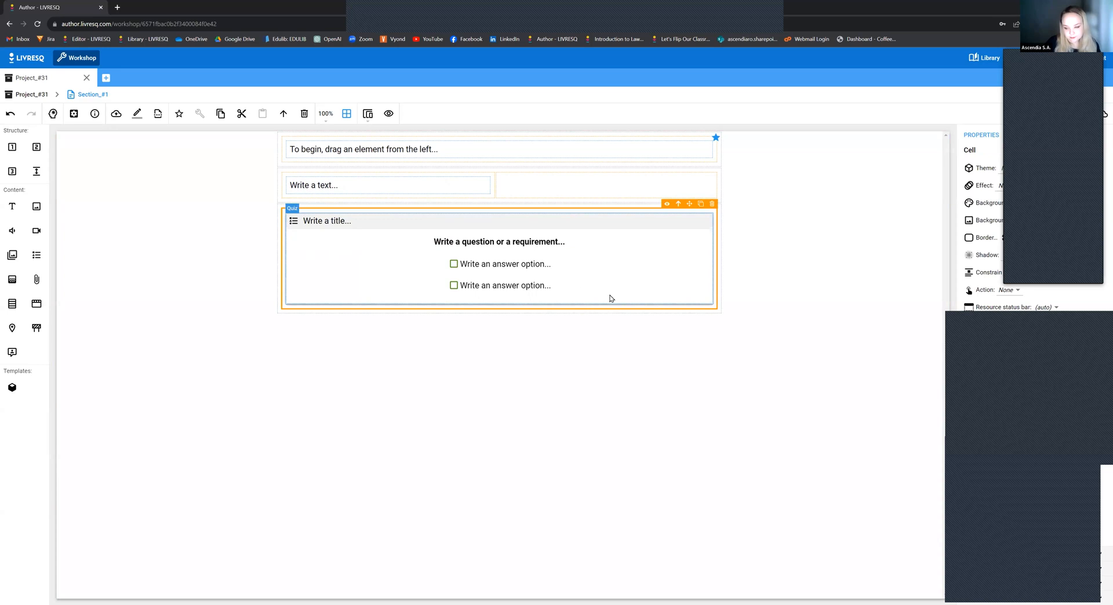
pyautogui.click(767, 269)
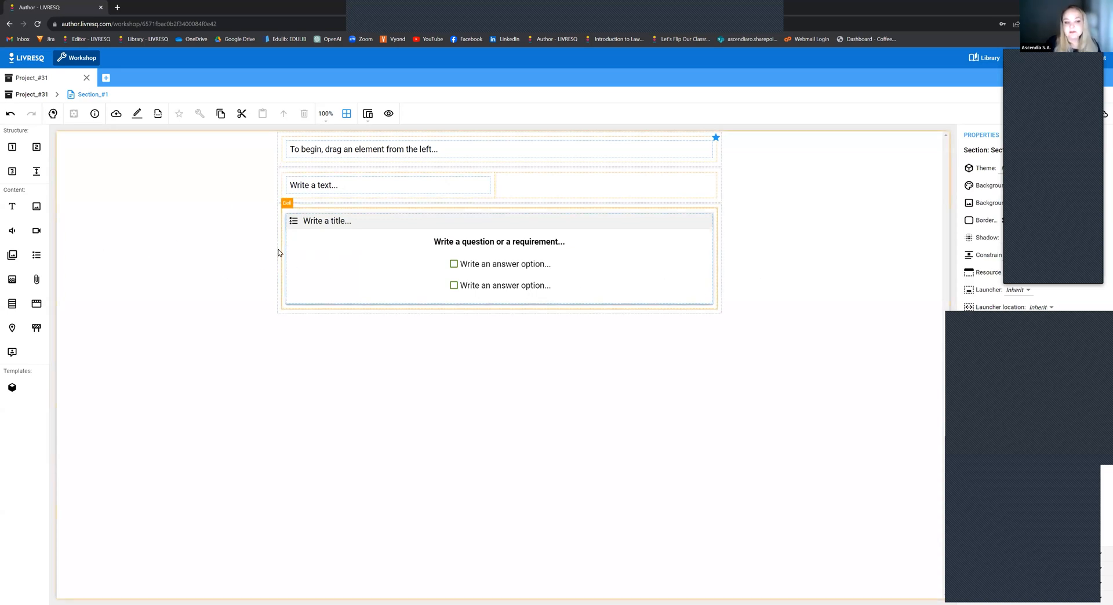
pyautogui.click(316, 189)
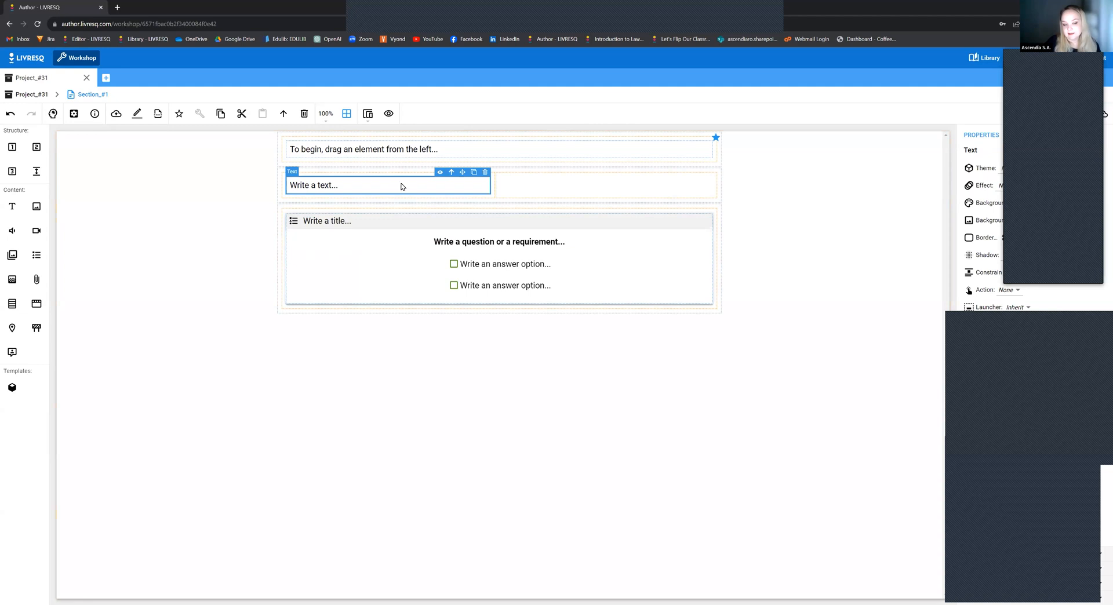
# - Delete the cell containing the text element from the second row
pyautogui.click(484, 185)
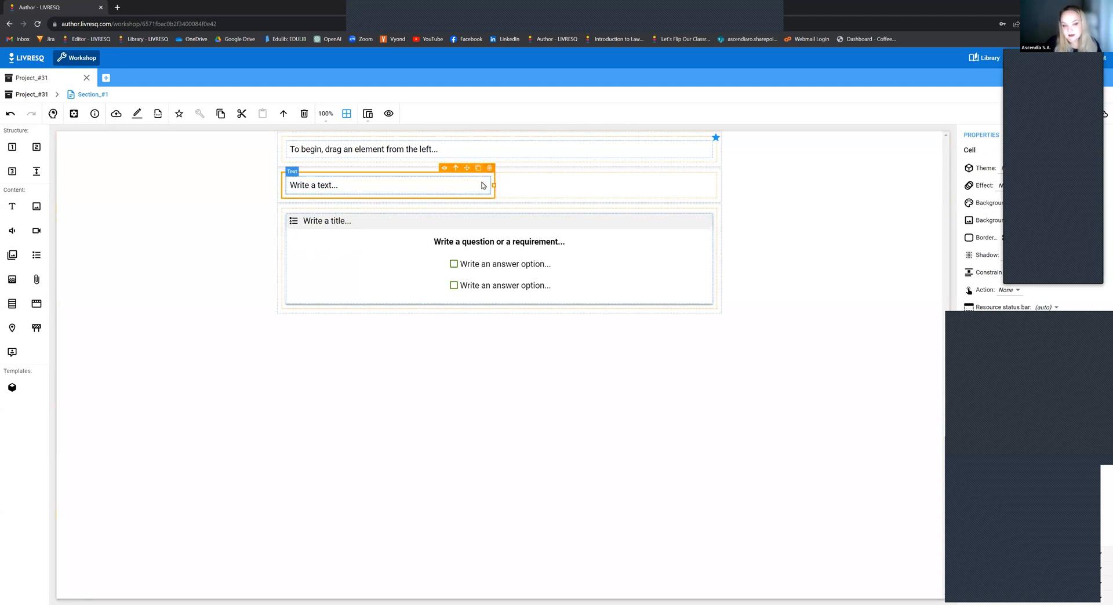
pyautogui.click(490, 168)
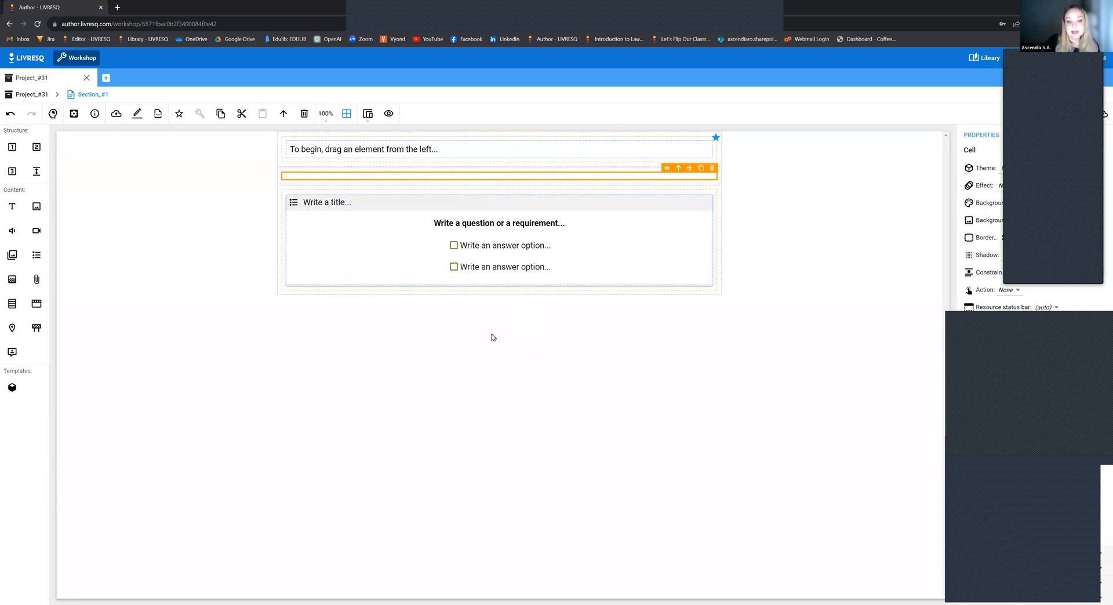
# - Open the quiz for editing and set its first item's type to Single choice
pyautogui.doubleClick(375, 246)
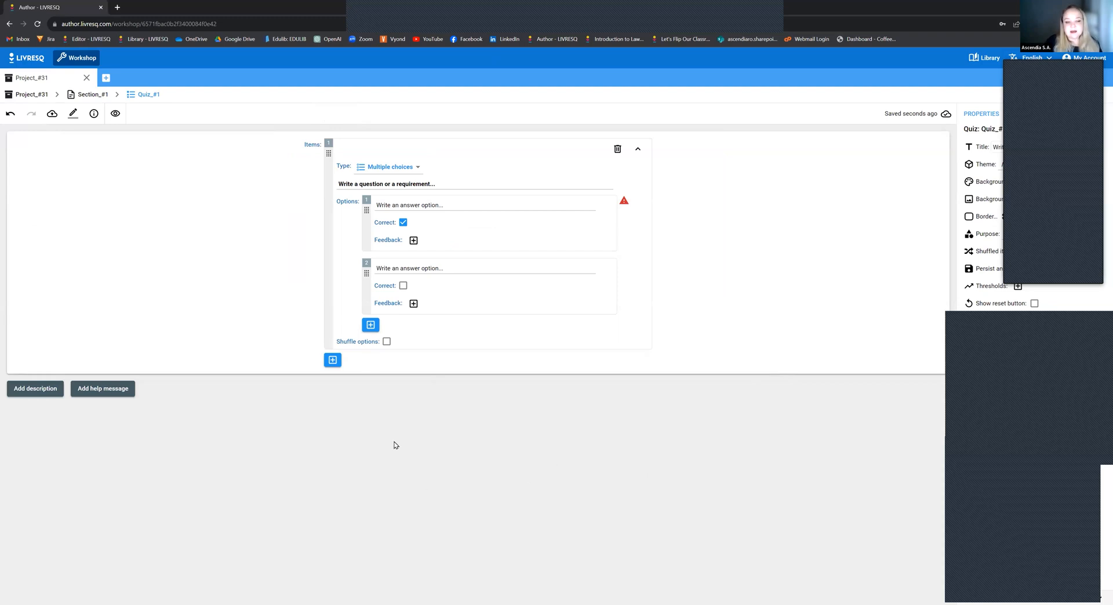
pyautogui.click(399, 173)
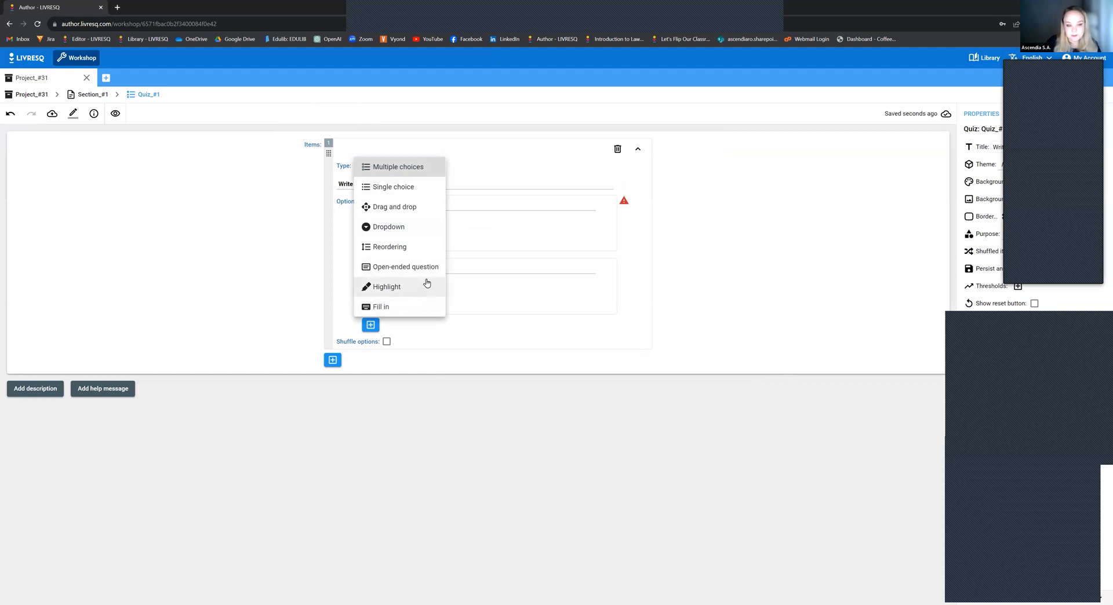
pyautogui.click(423, 191)
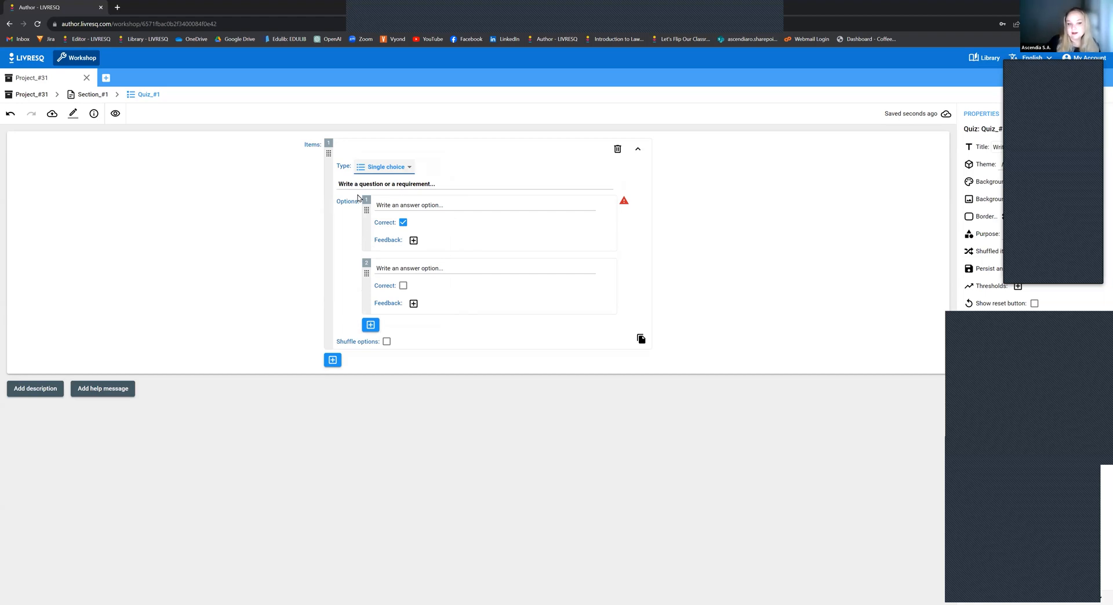
# - Replace the placeholder question with "What is the opposite of the word "sad"?"
pyautogui.click(393, 185)
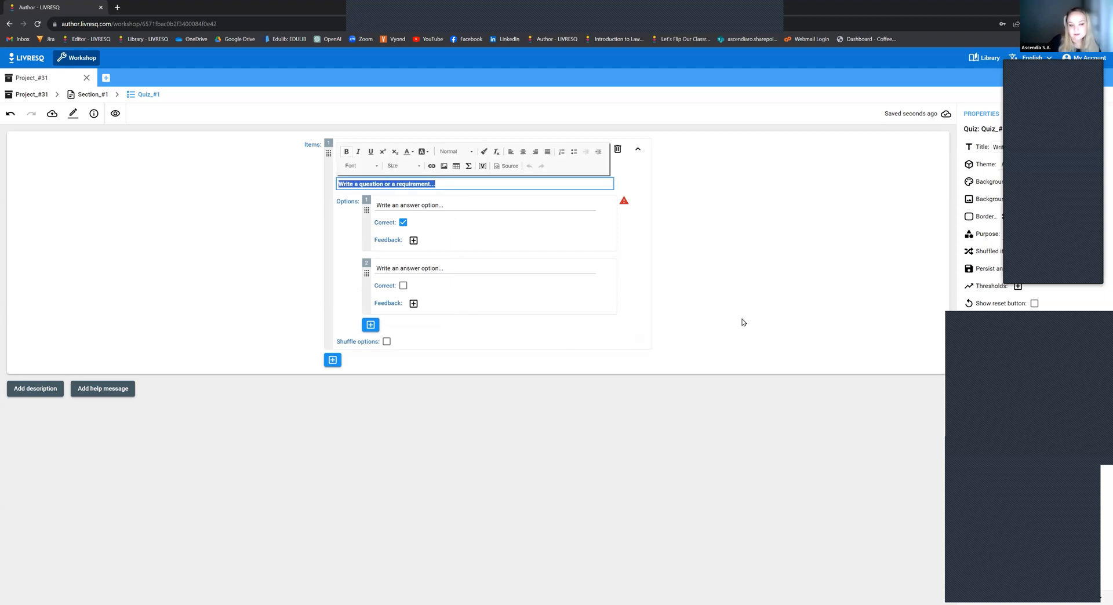
pyautogui.press('BackSpace')
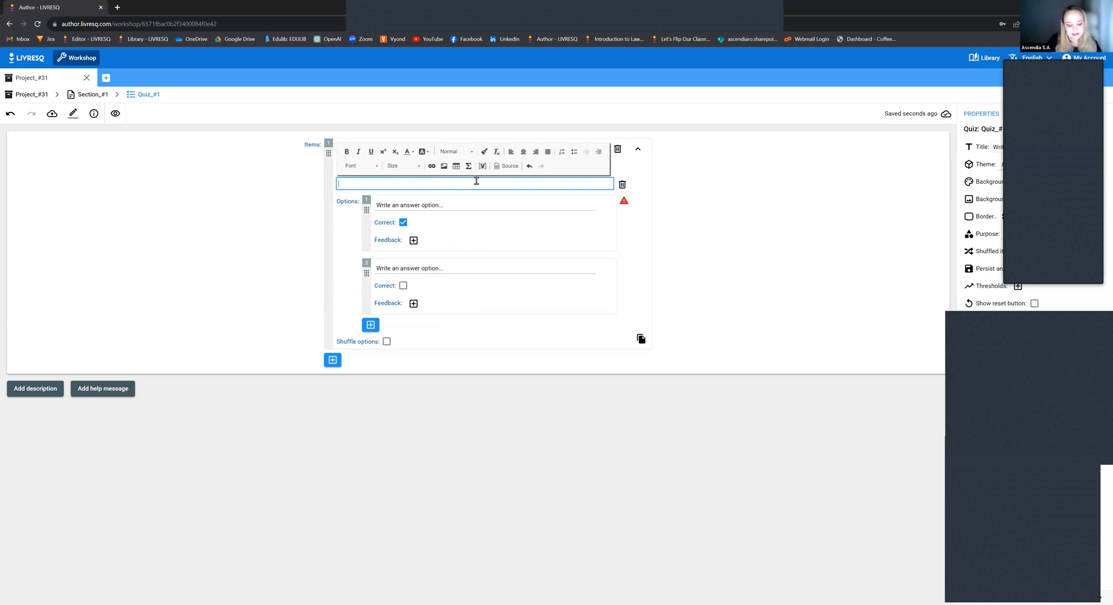
pyautogui.write('Wha')
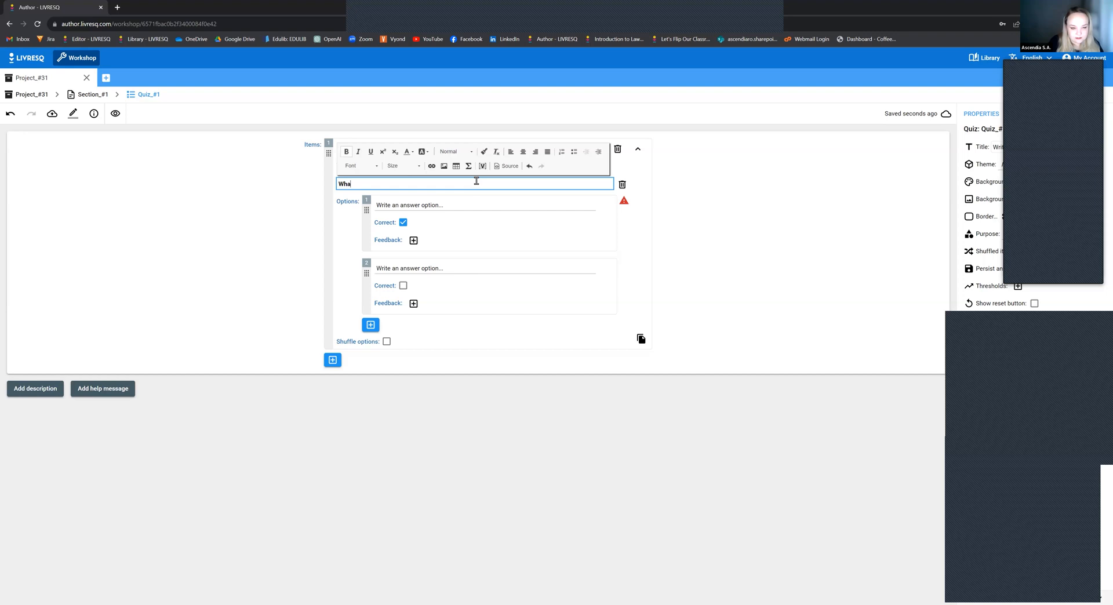
pyautogui.write('t is the')
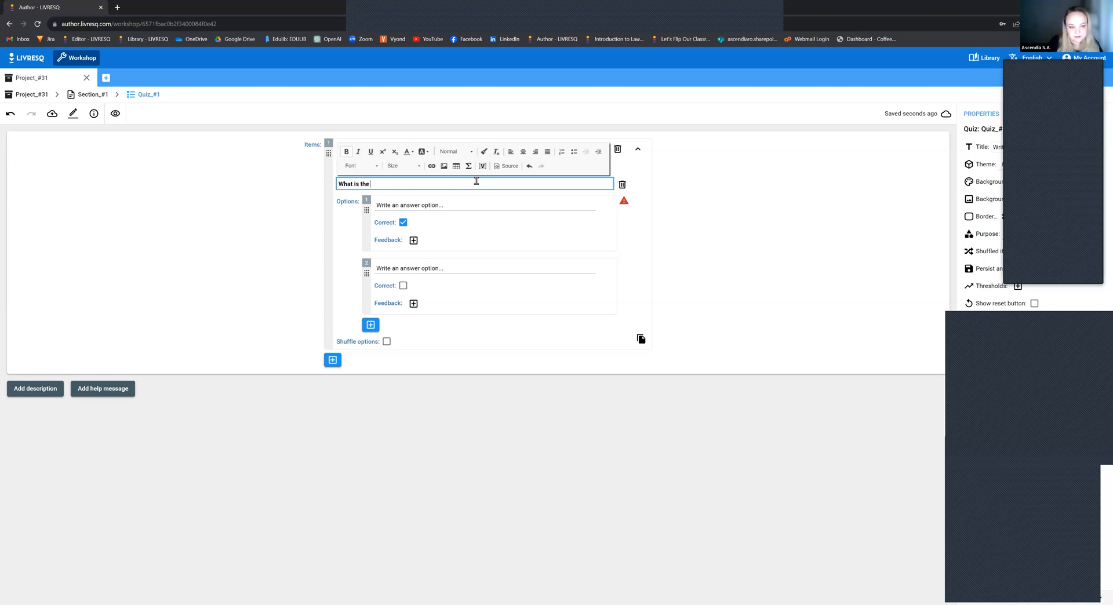
pyautogui.write(' opposite of the word "sad"?')
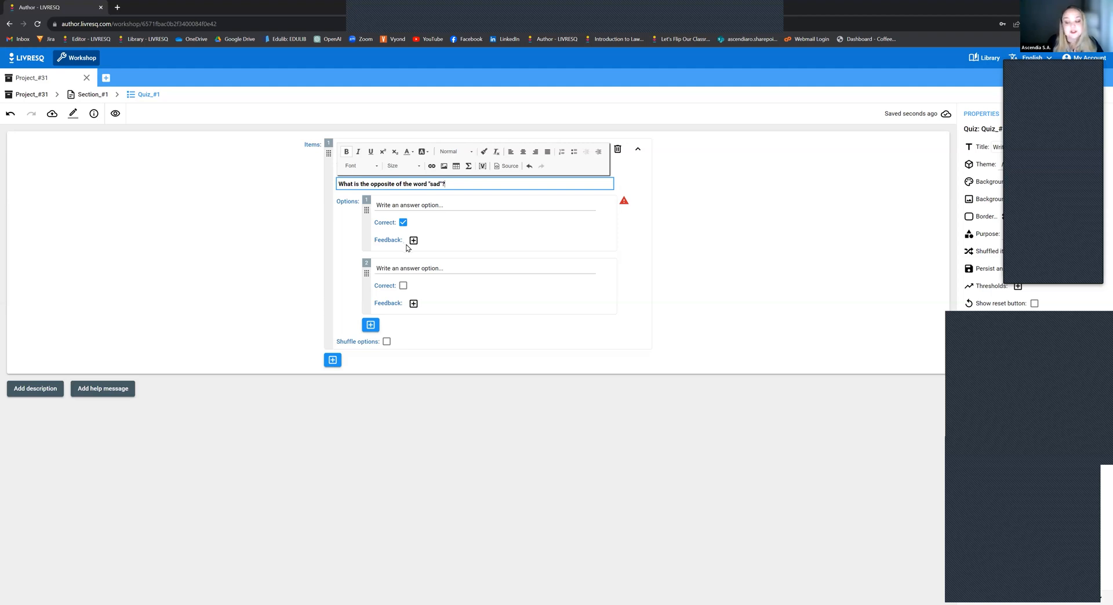
# - Write "sorrowful" as the first answer option and "happy" as the second
pyautogui.click(408, 210)
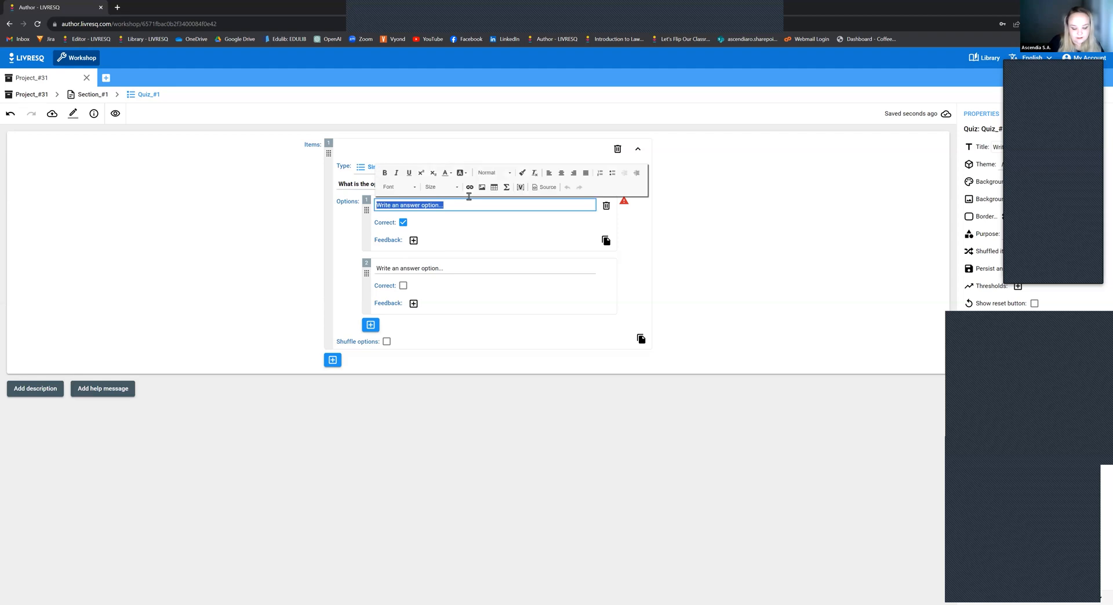
pyautogui.write('So')
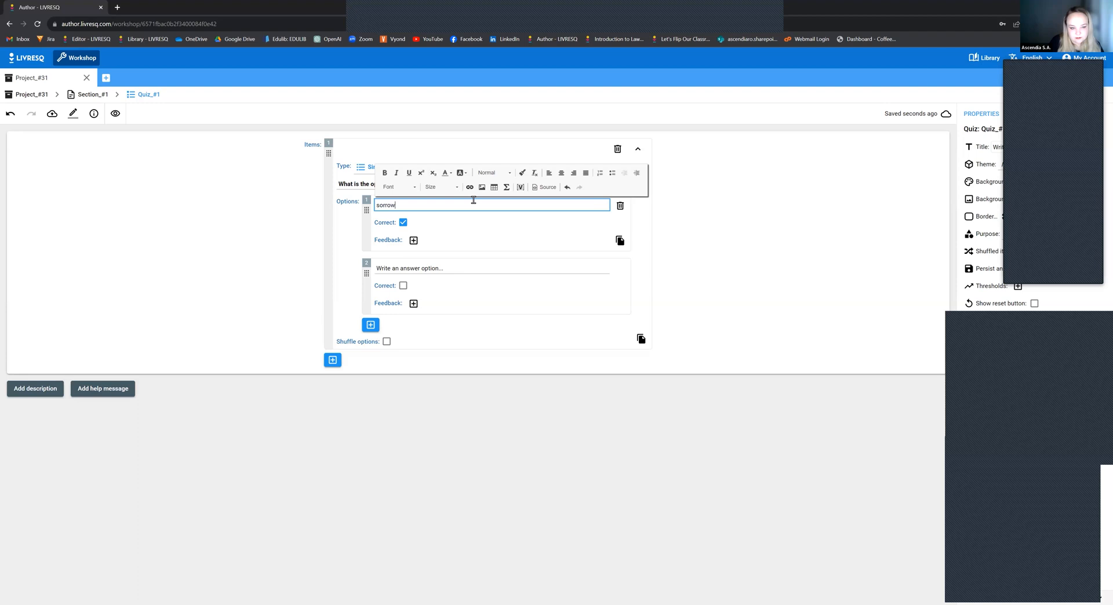
pyautogui.click(526, 267)
pyautogui.write('happy')
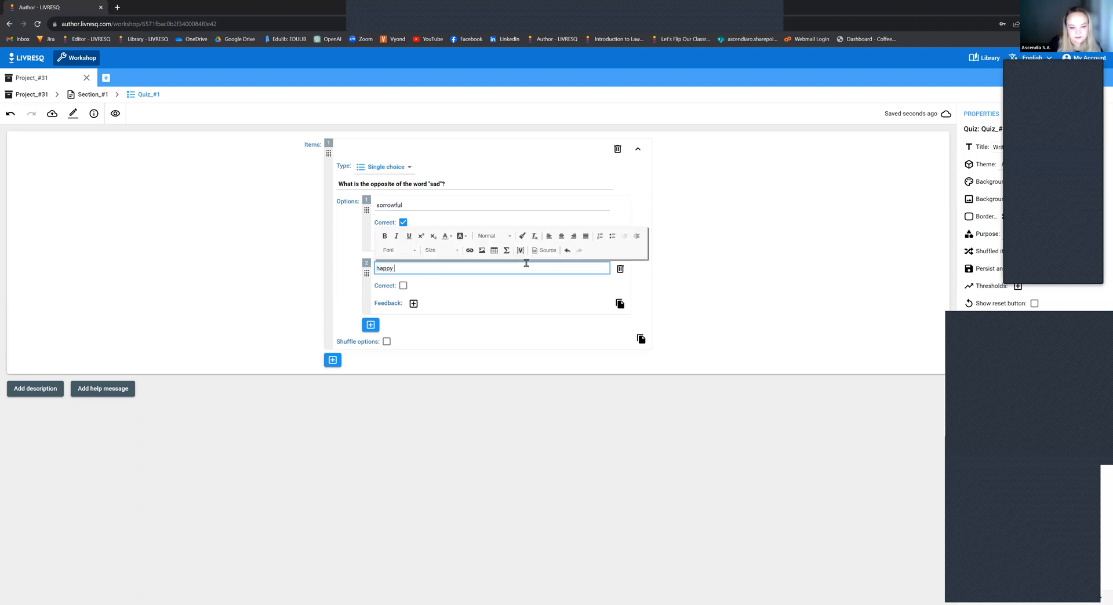
# - Add a third answer option "beautiful" and mark "happy" as the correct answer
pyautogui.click(371, 324)
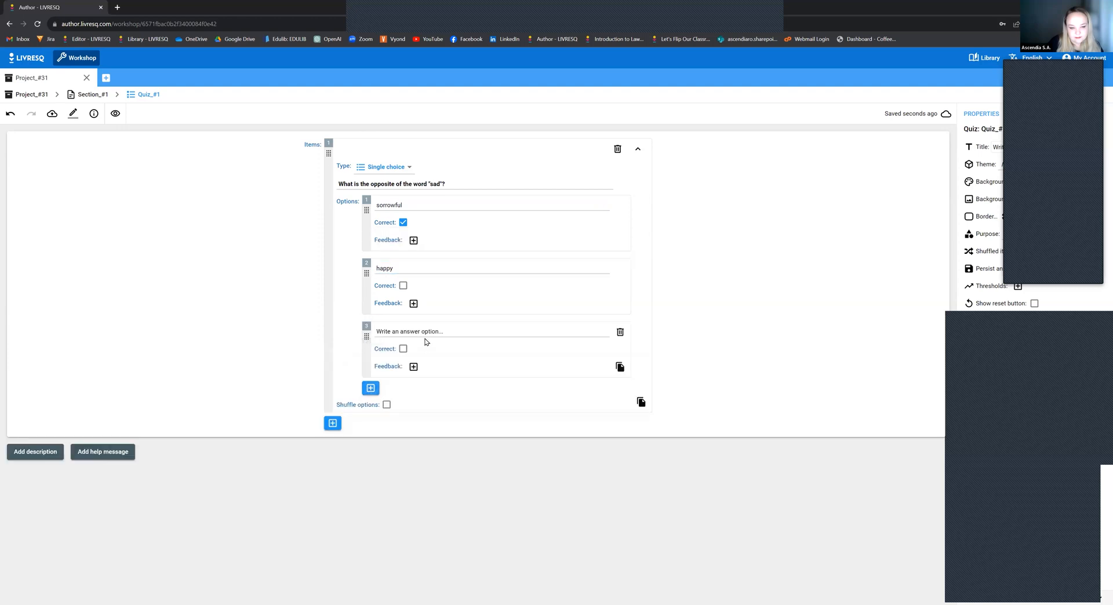
pyautogui.click(429, 329)
pyautogui.write('beautiful')
pyautogui.click(735, 251)
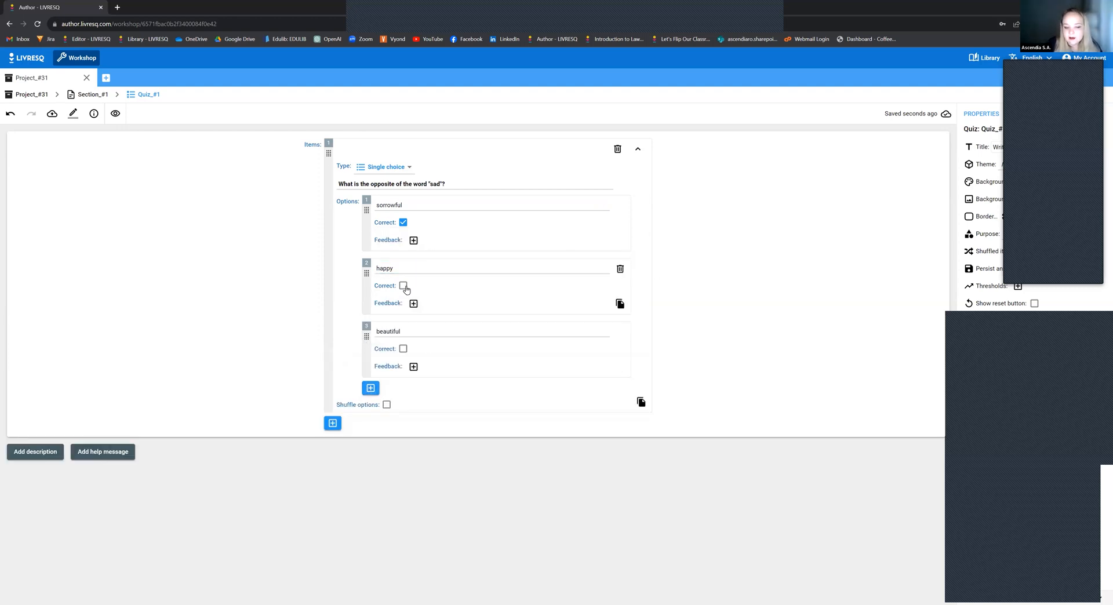
pyautogui.click(404, 286)
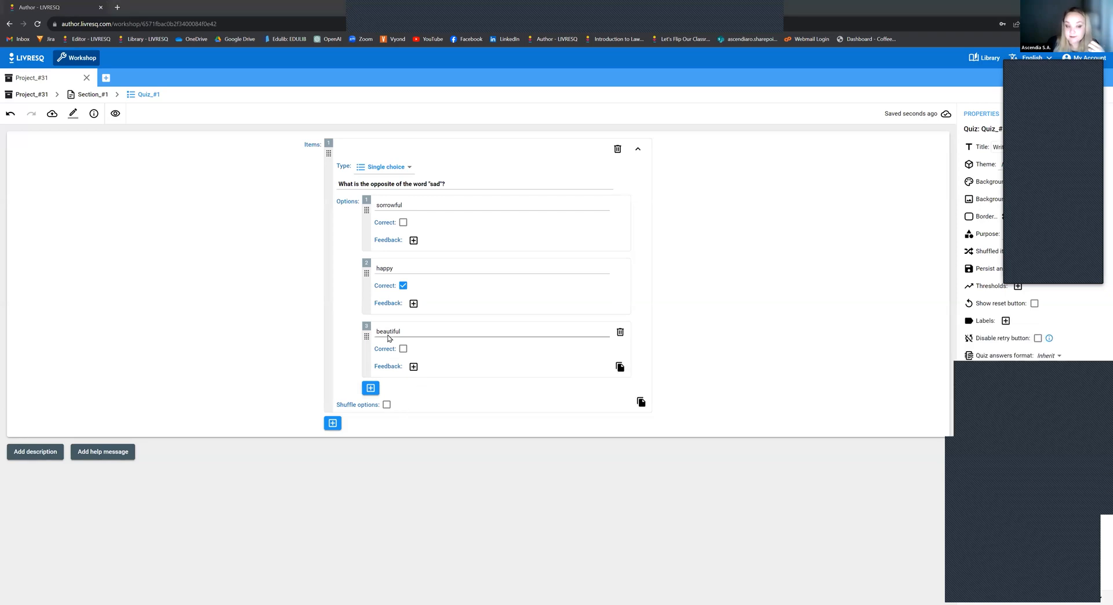
# - Add a fourth answer option and delete it, and switch option shuffling on and off again
pyautogui.click(371, 390)
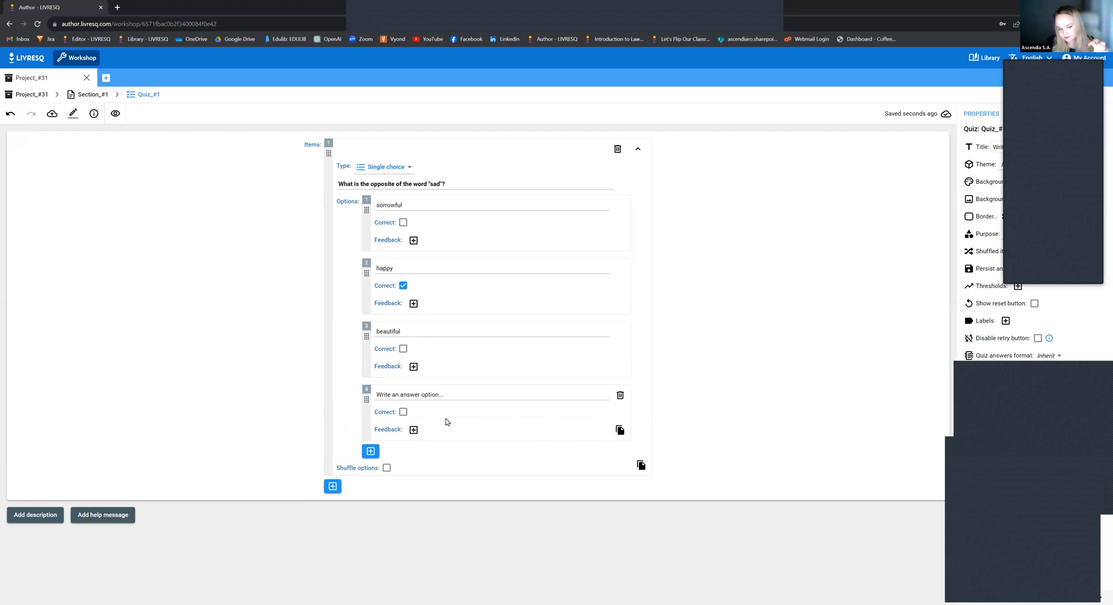
pyautogui.click(618, 397)
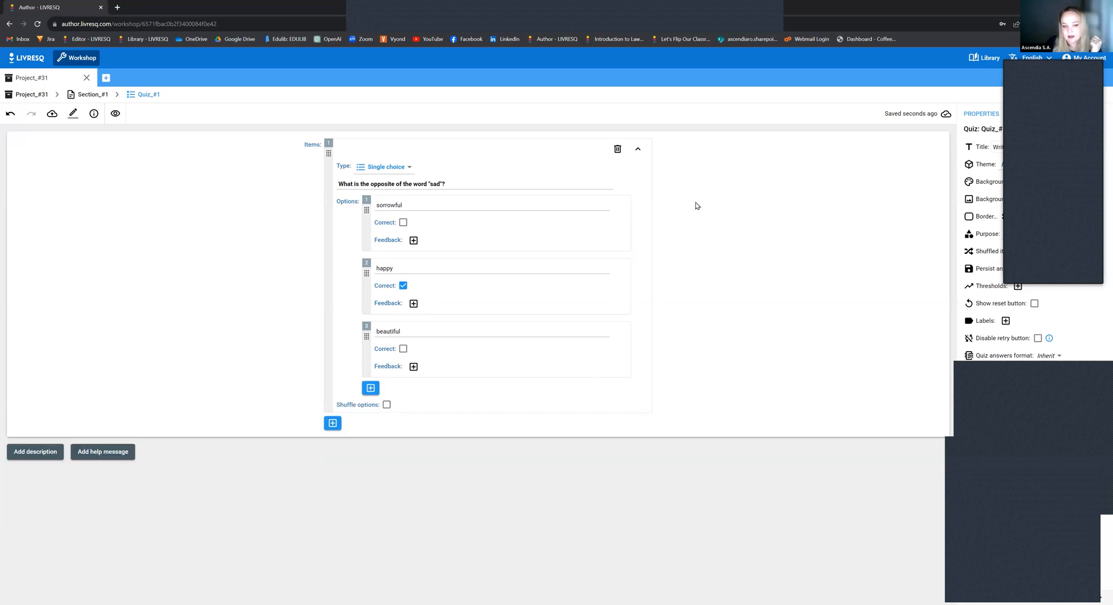
pyautogui.click(386, 408)
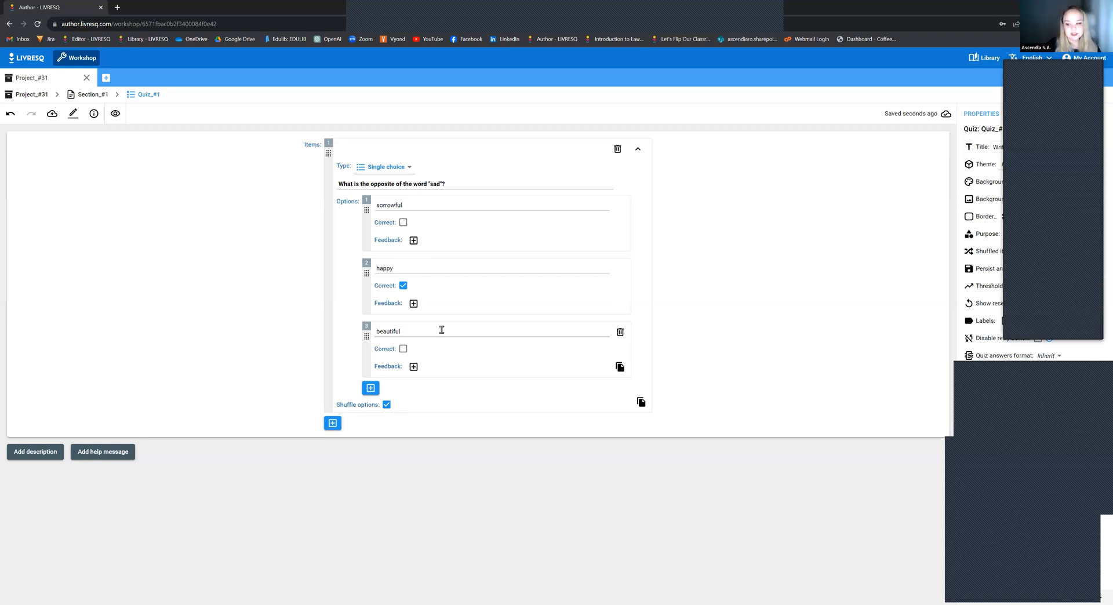
pyautogui.click(386, 405)
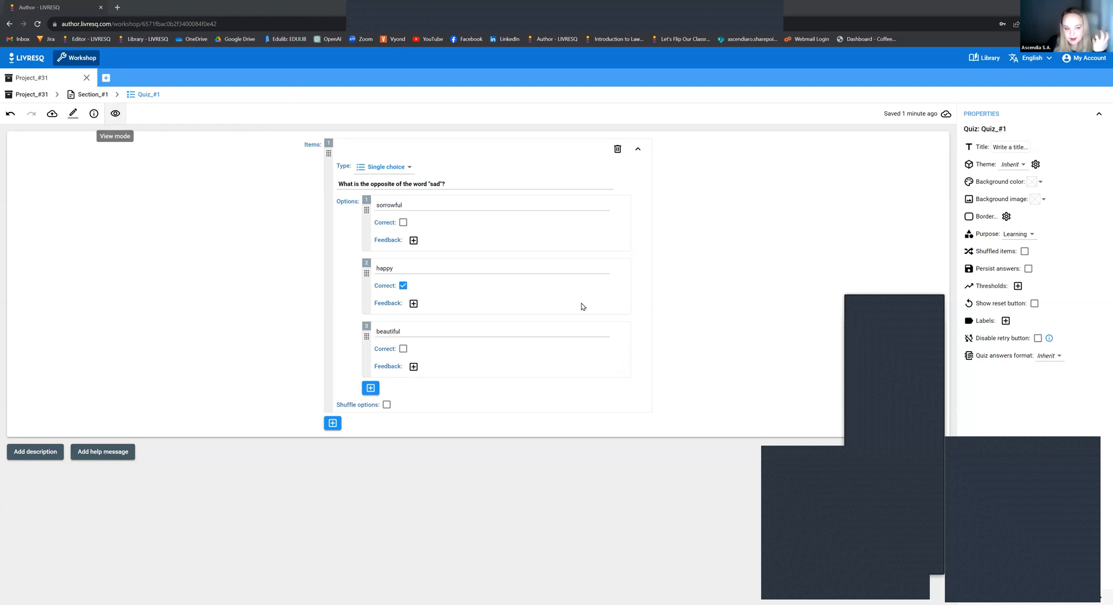
# - Preview the quiz, try the answers "beautiful", "sorrowful" and "happy" in turn, and return to editing
pyautogui.click(115, 113)
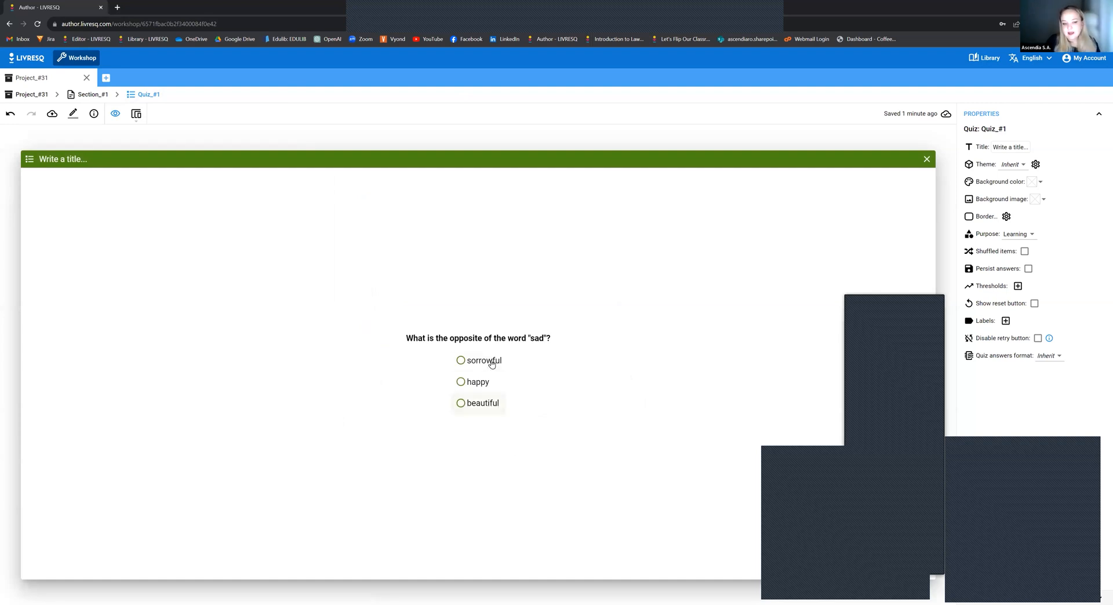
pyautogui.click(489, 409)
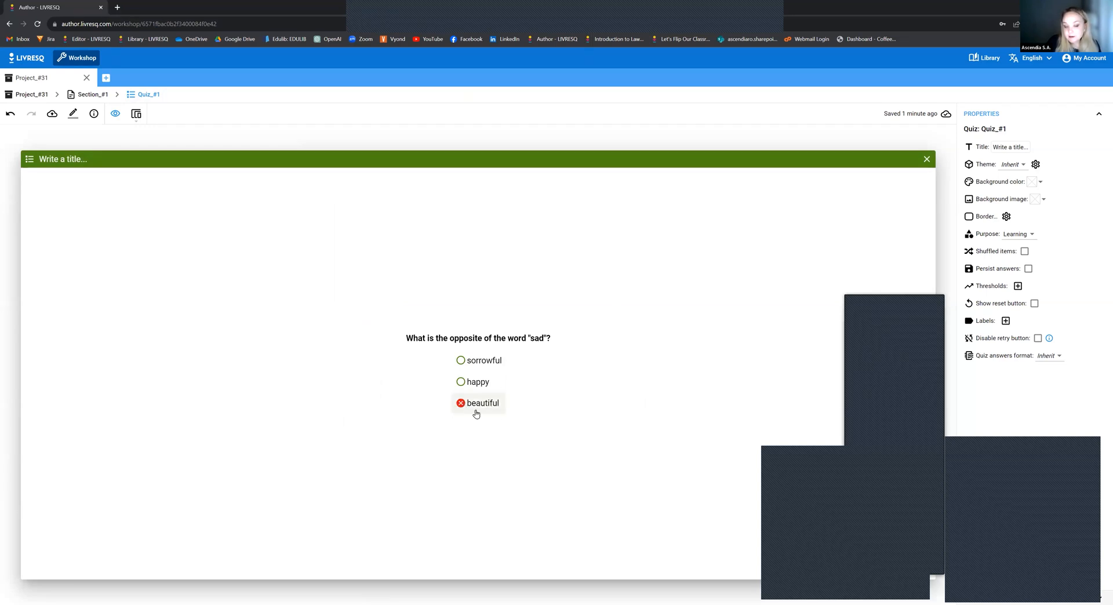
pyautogui.click(497, 364)
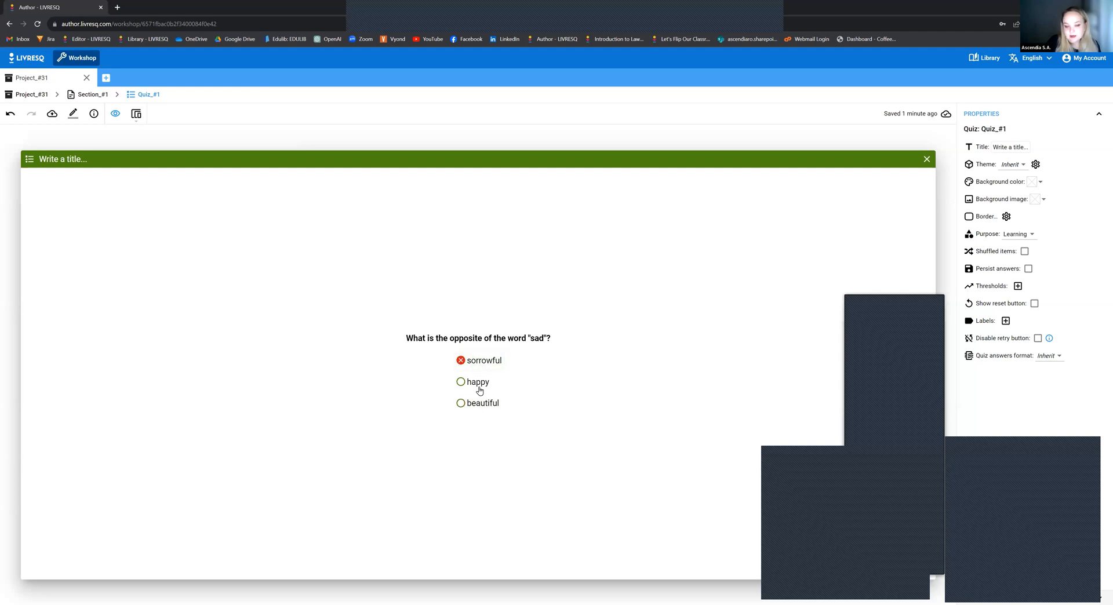
pyautogui.click(481, 389)
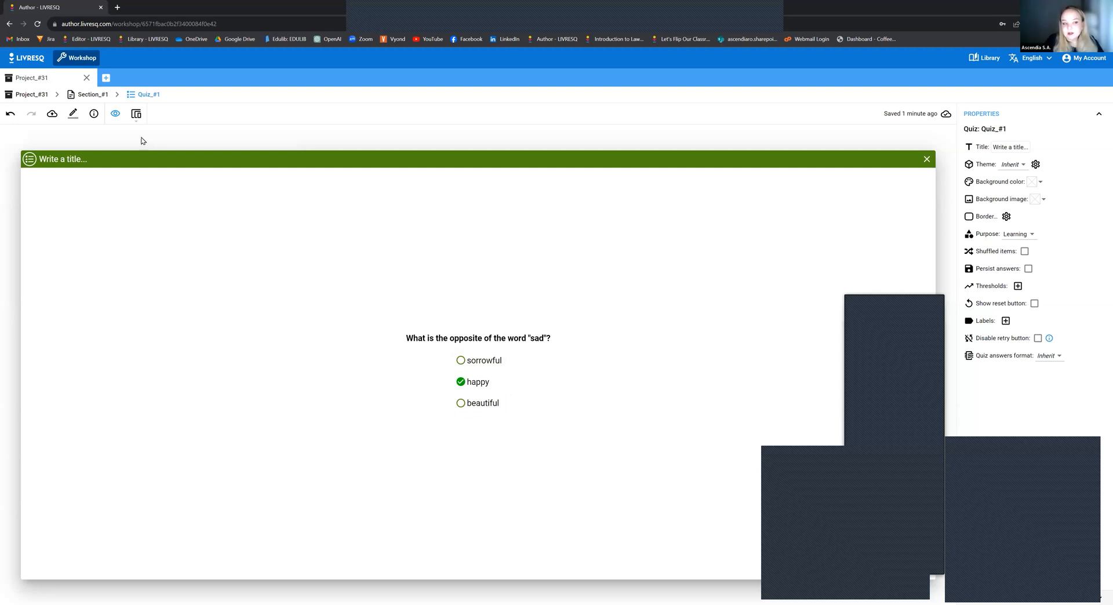
pyautogui.click(119, 119)
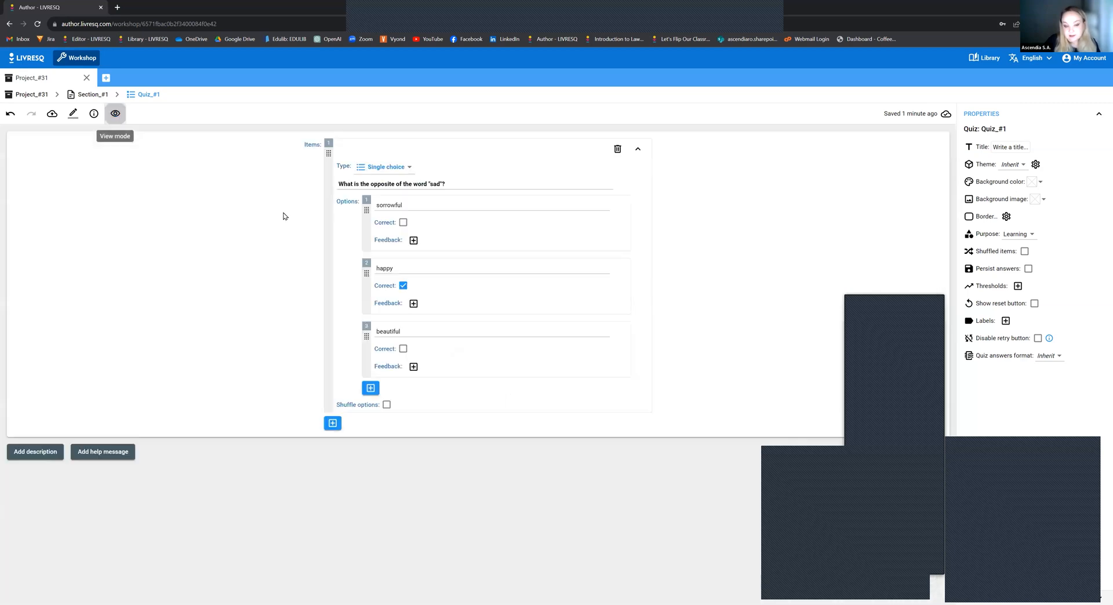
# - Set the quiz's purpose to Assessment and enable its solve button
pyautogui.click(1027, 235)
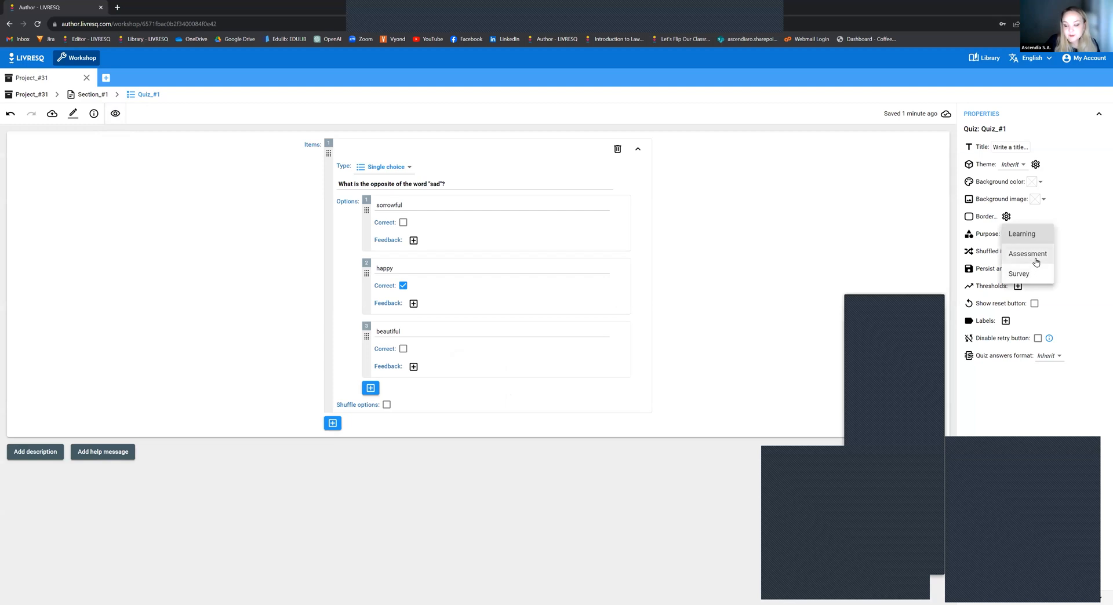
pyautogui.click(1028, 254)
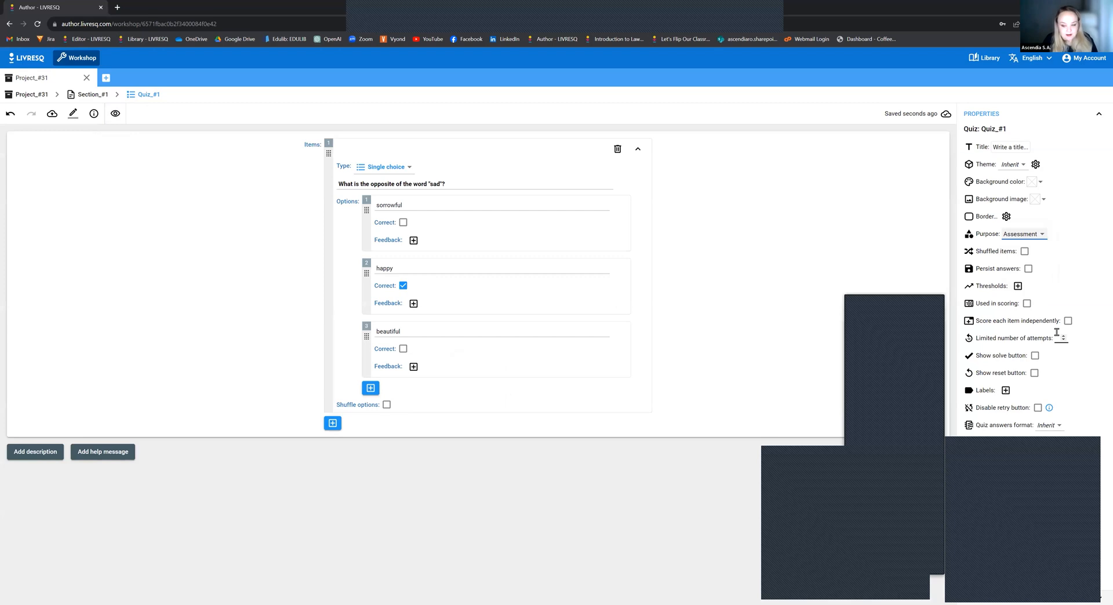
pyautogui.click(1059, 339)
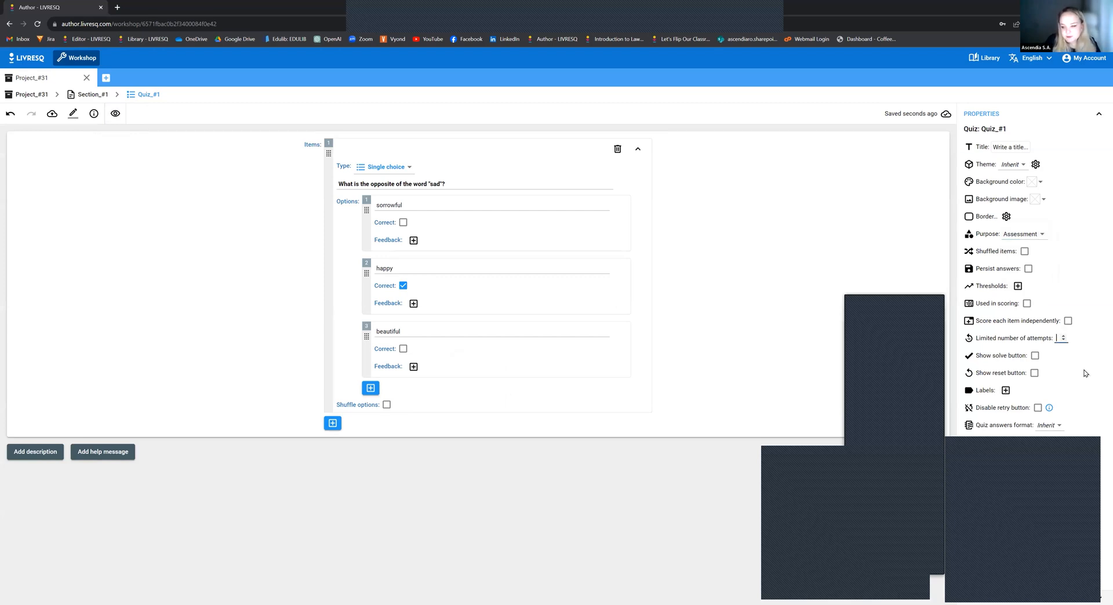
pyautogui.click(1036, 356)
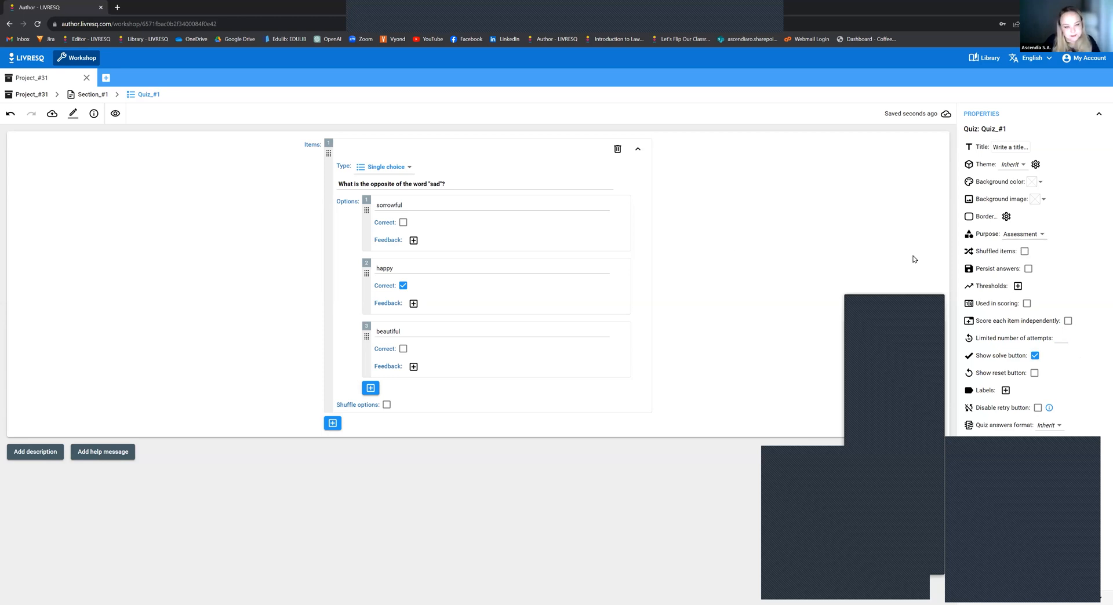
# - Preview the assessment quiz, verify the answer "beautiful", and reveal the correct answer
pyautogui.click(116, 114)
pyautogui.click(480, 393)
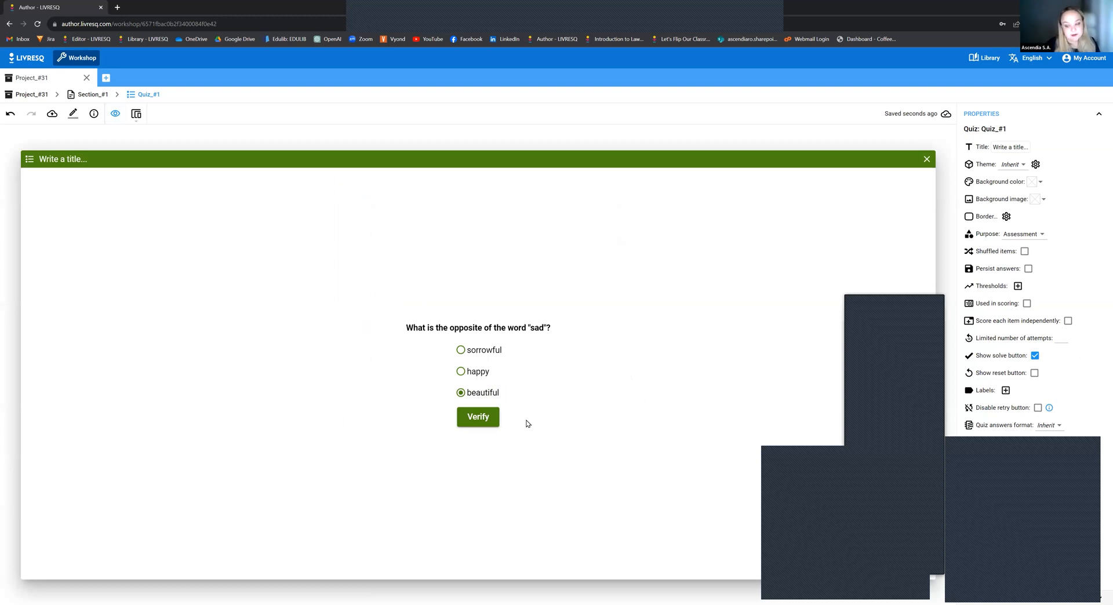
pyautogui.click(490, 419)
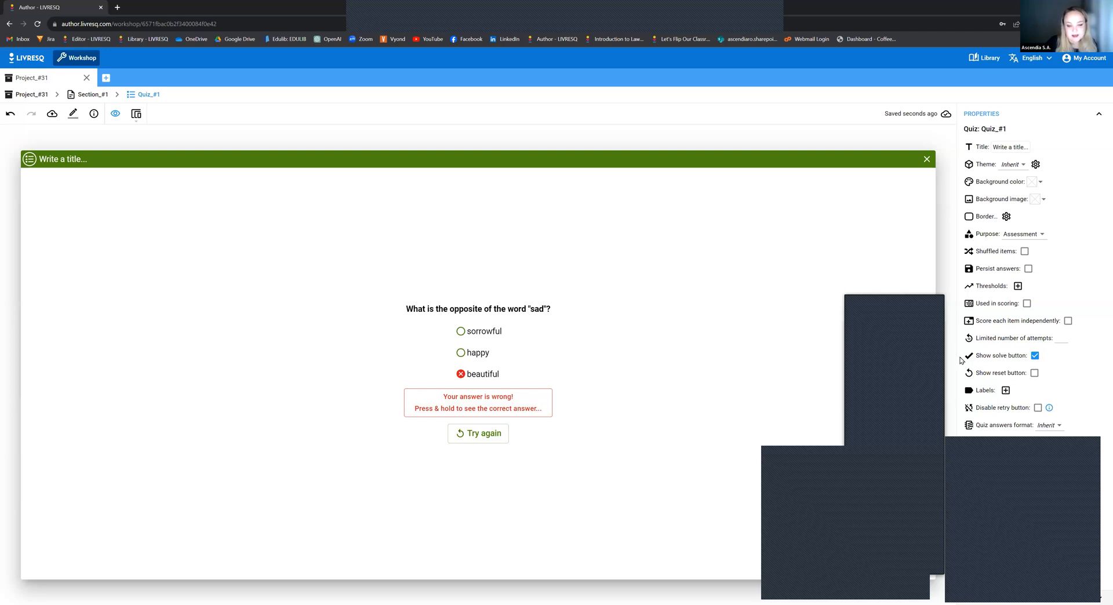
pyautogui.click(485, 407)
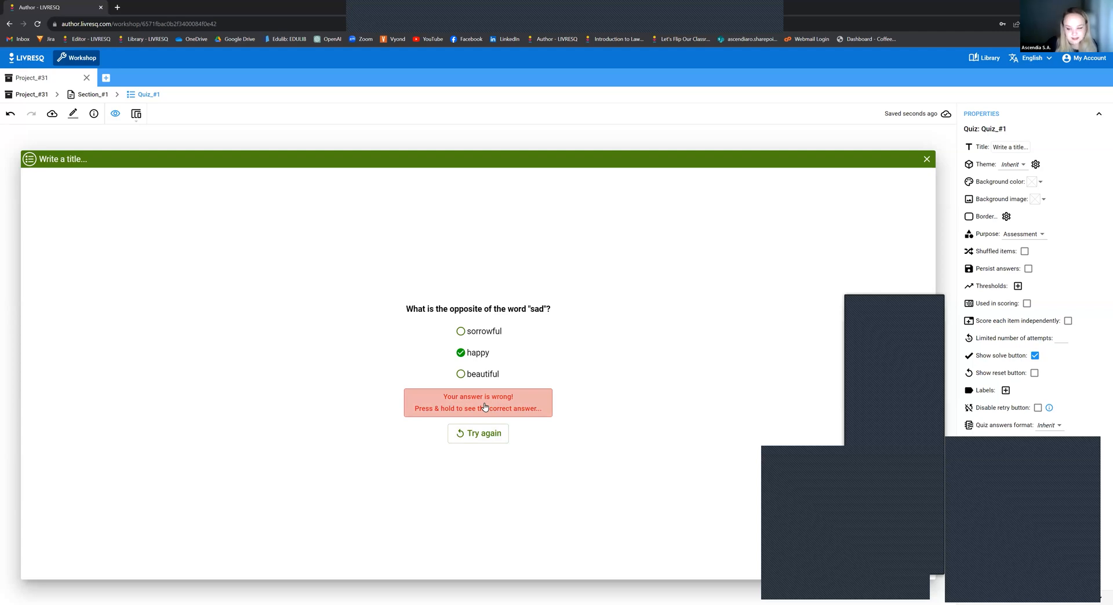
# - Disable the quiz's solve button, and switch its reset button on and off again during the preview
pyautogui.click(1035, 356)
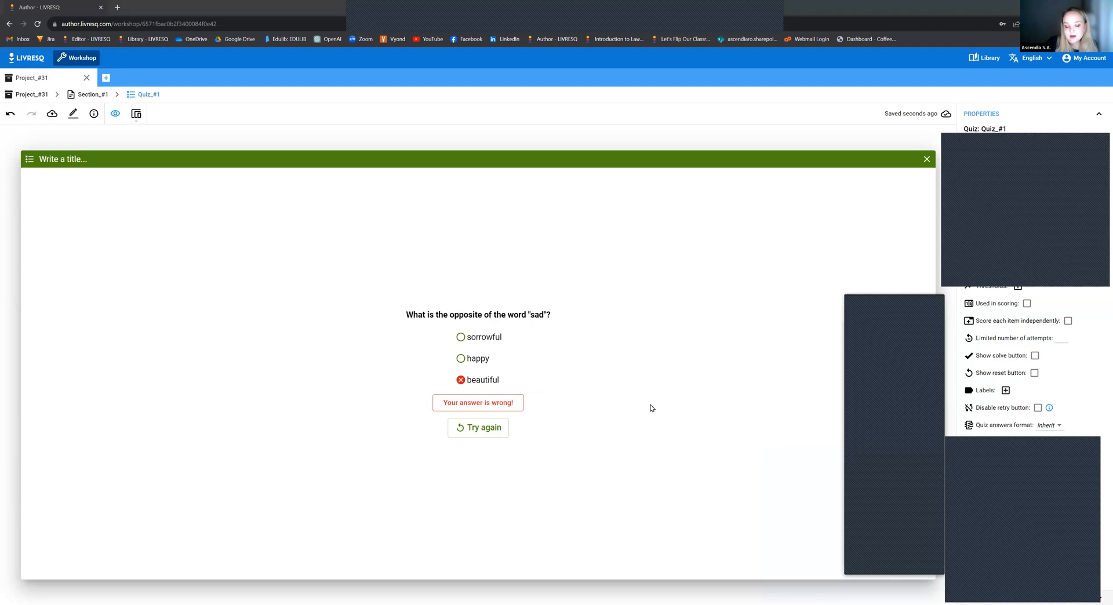
pyautogui.click(1035, 374)
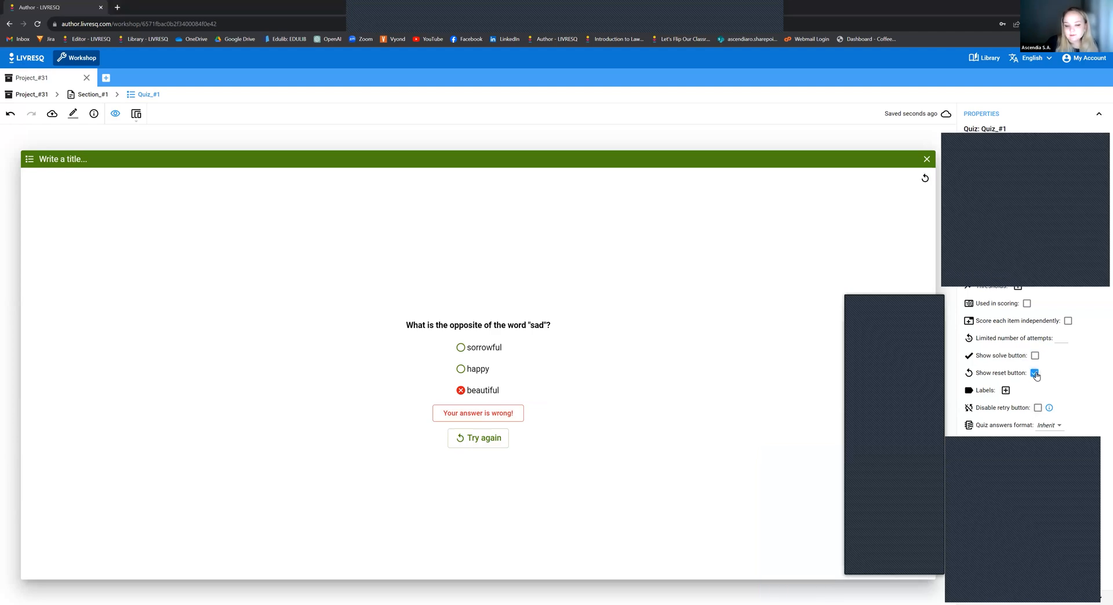
pyautogui.click(1035, 374)
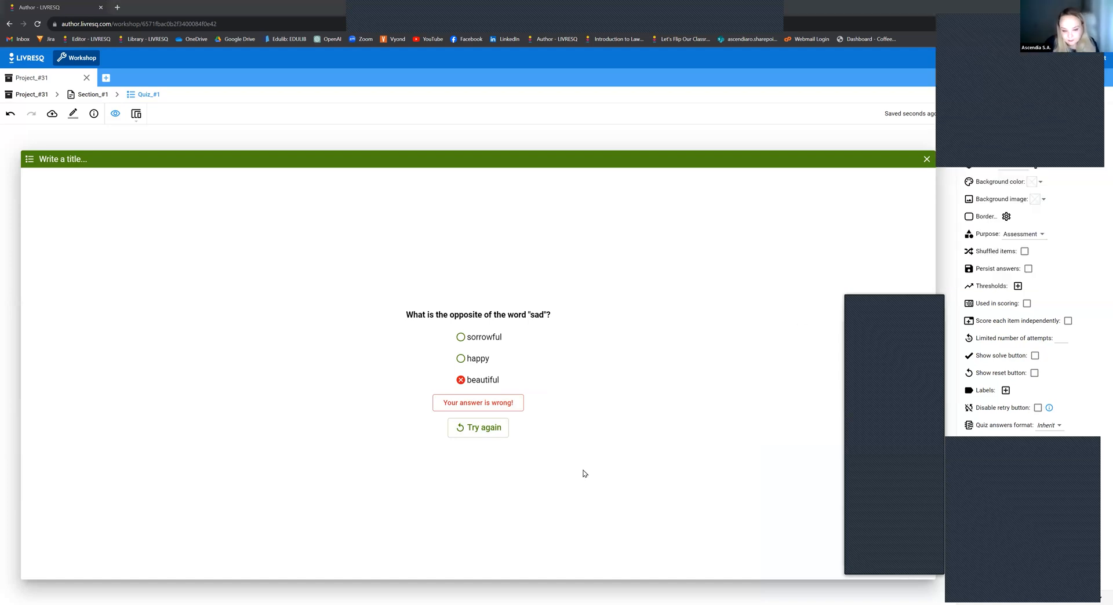
# - Return to editing, try the Survey purpose for the quiz, and set its purpose to Learning
pyautogui.click(115, 114)
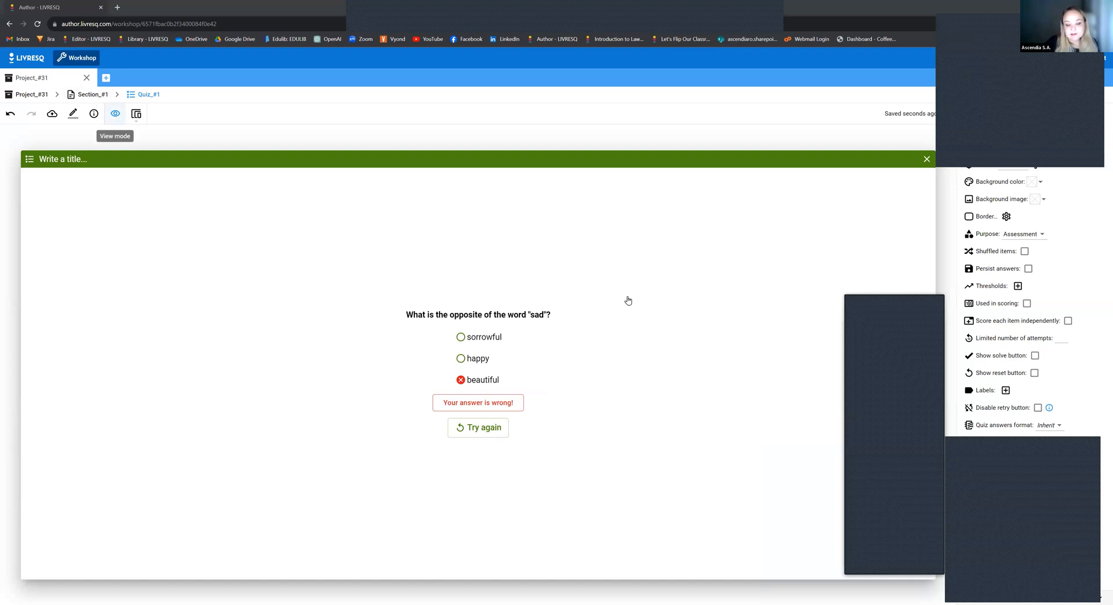
pyautogui.click(1023, 237)
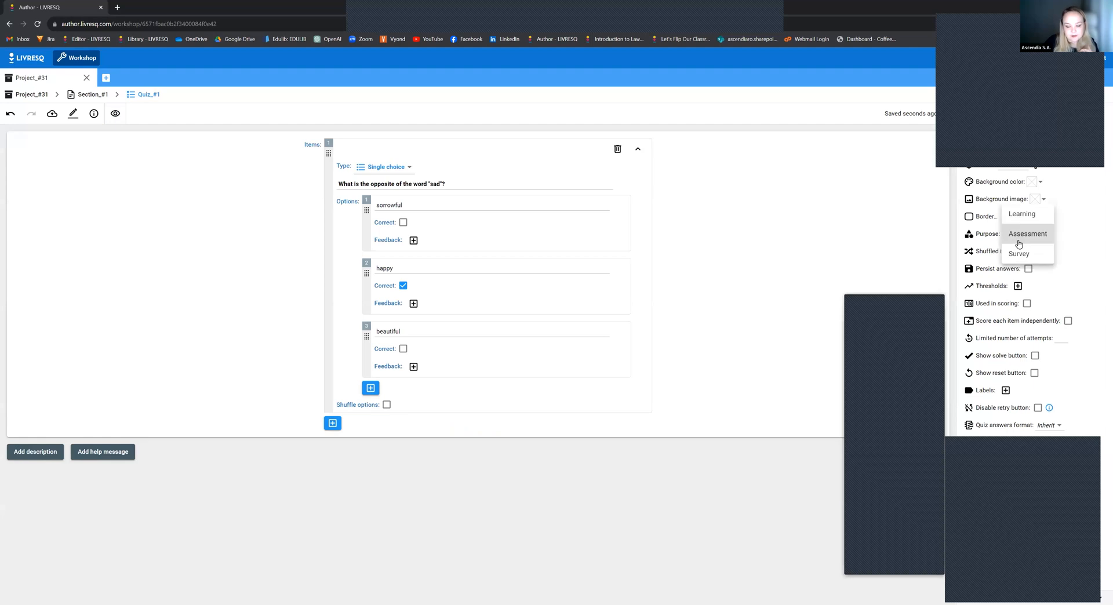
pyautogui.click(1023, 258)
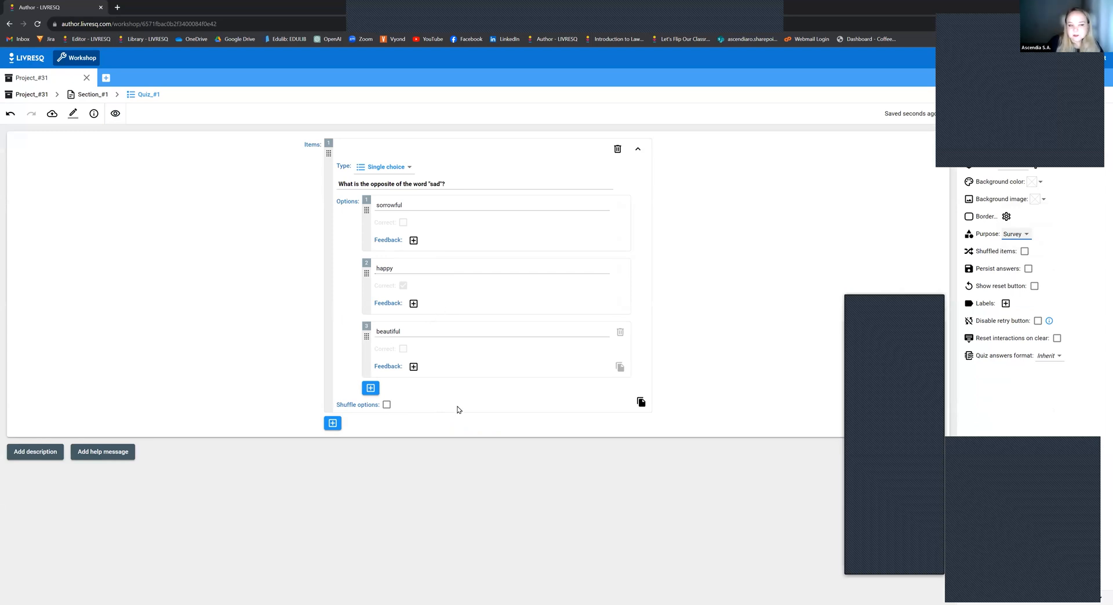
pyautogui.click(1017, 238)
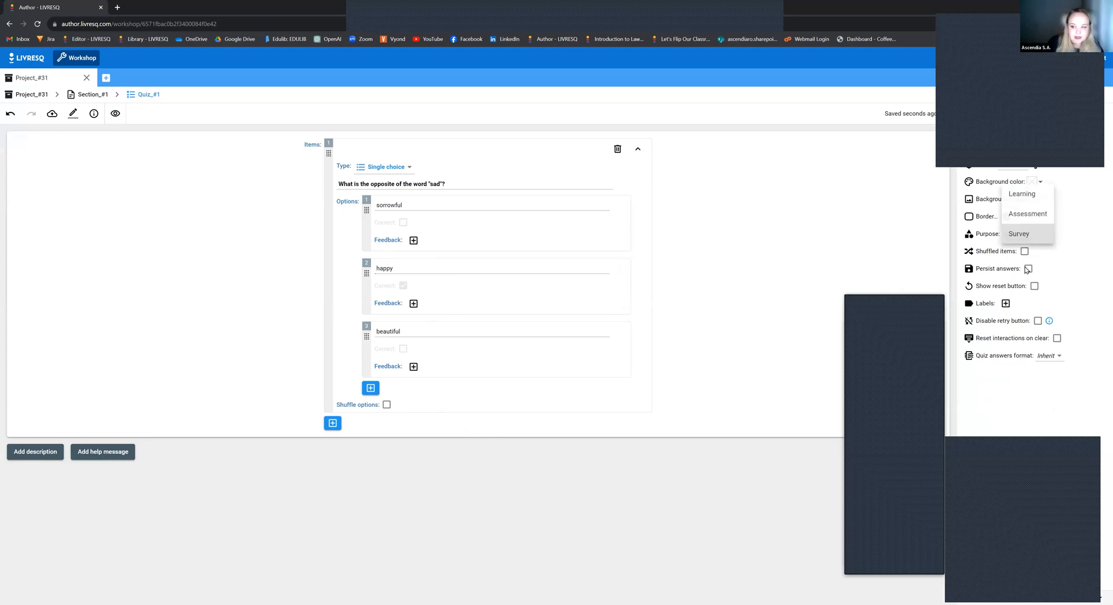
pyautogui.click(1046, 198)
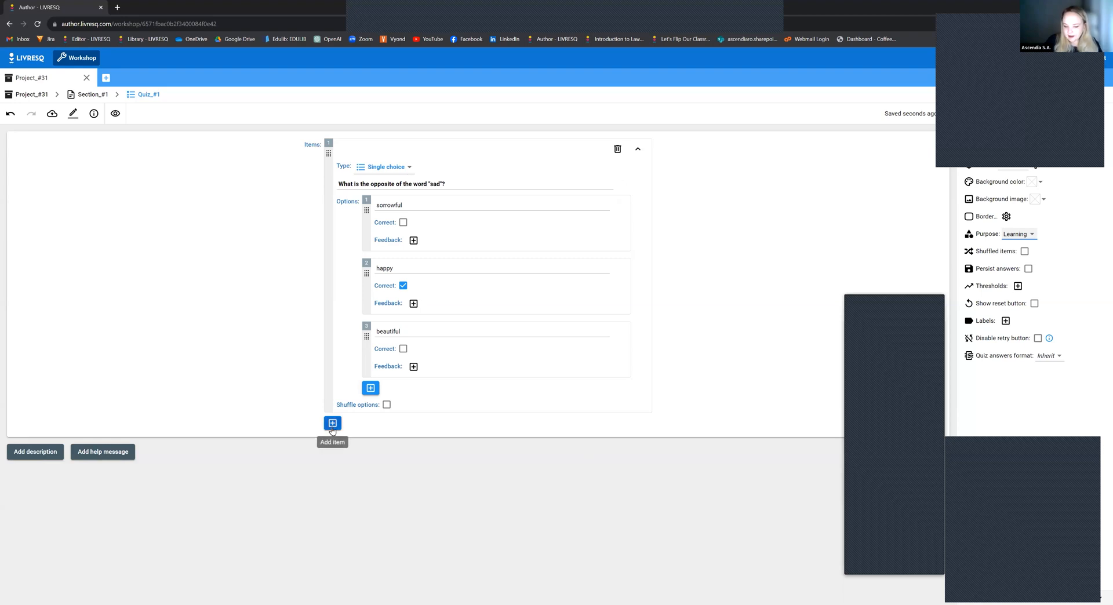
# - Add a second, multiple-choice item to the quiz with the question "Which of the following are cities?"
pyautogui.click(333, 423)
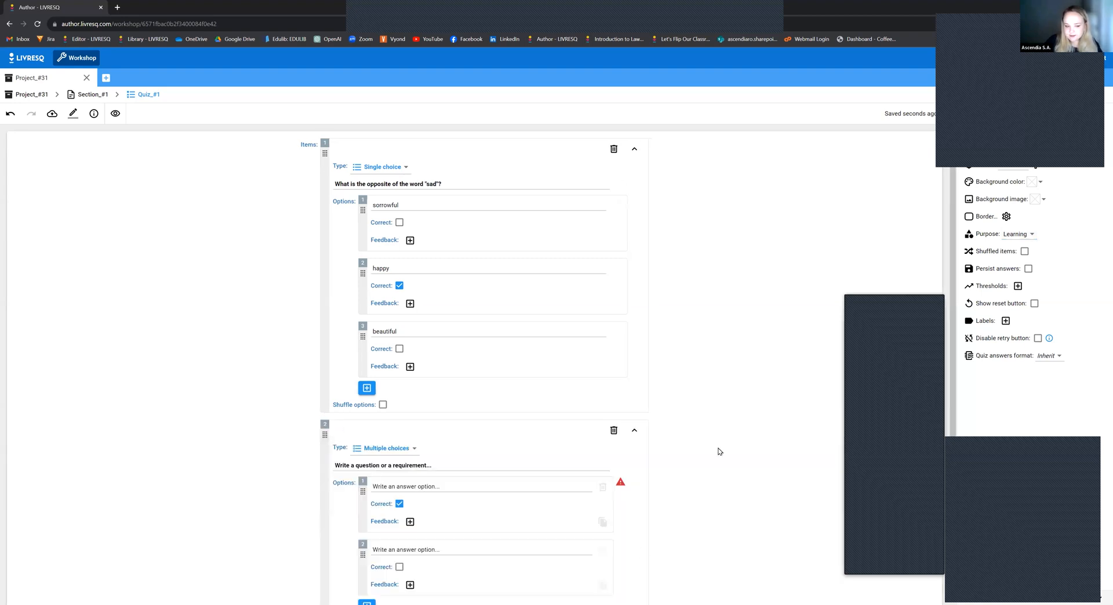
pyautogui.scroll(-2, 593, 469)
pyautogui.scroll(2, 406, 435)
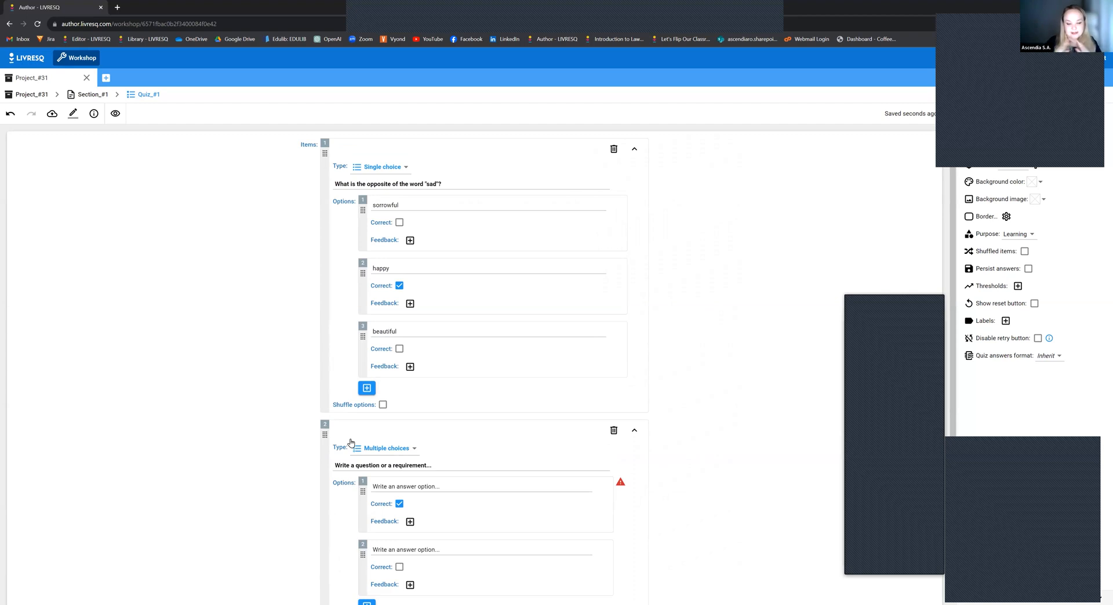
pyautogui.scroll(-2, 489, 452)
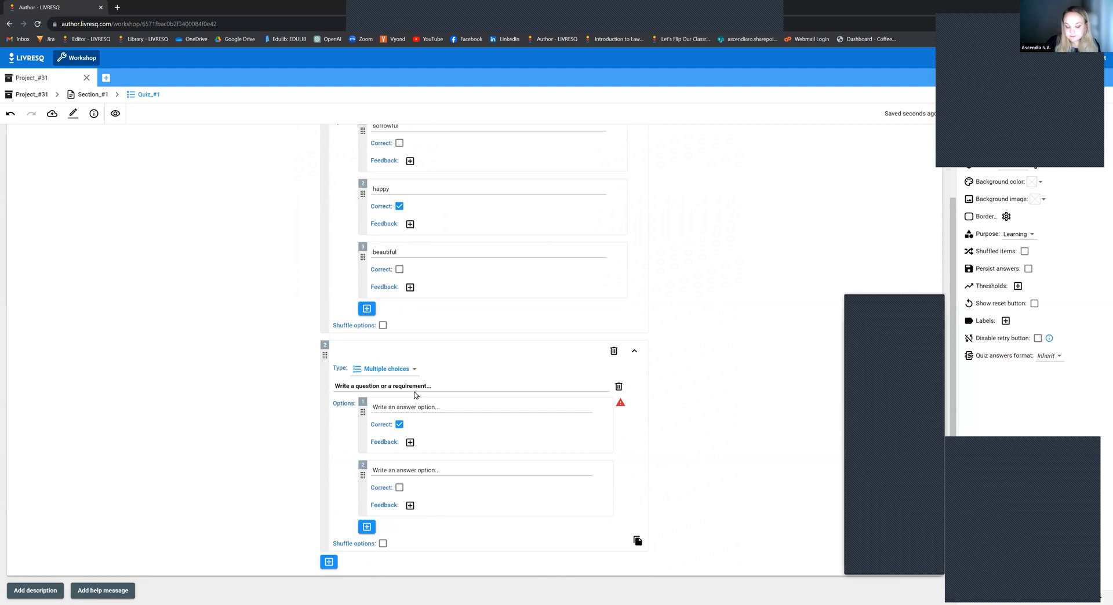
pyautogui.scroll(2, 415, 374)
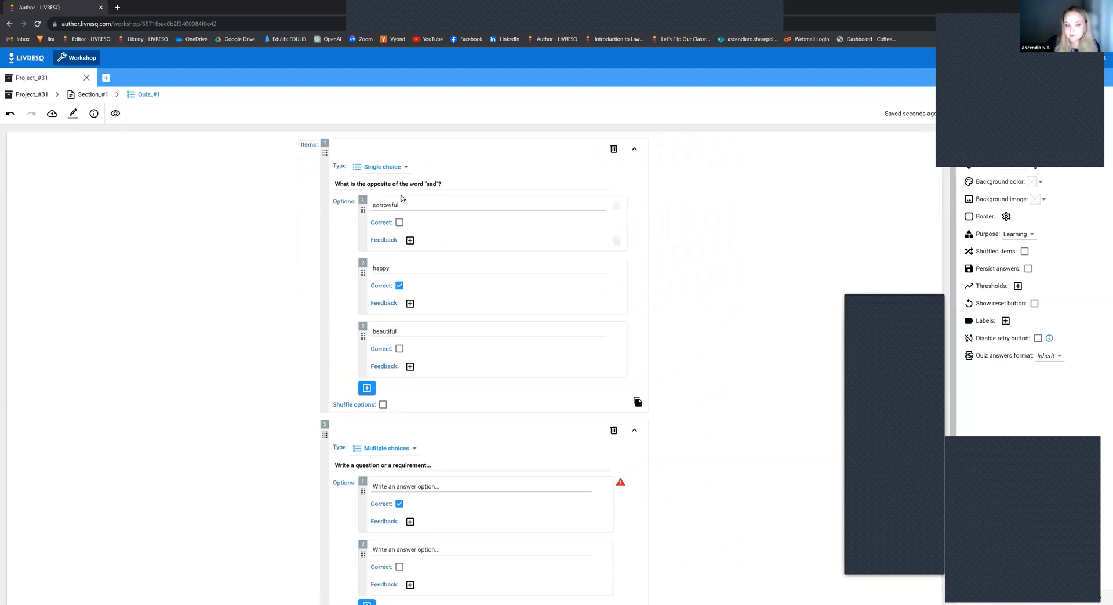
pyautogui.scroll(-2, 475, 454)
pyautogui.click(406, 386)
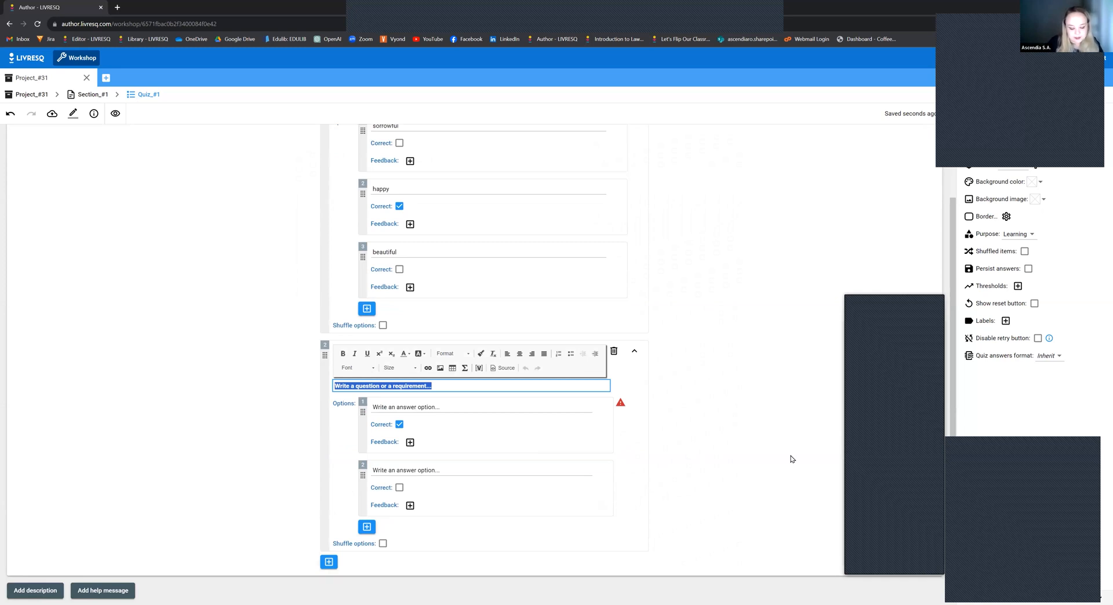
pyautogui.write('Which ')
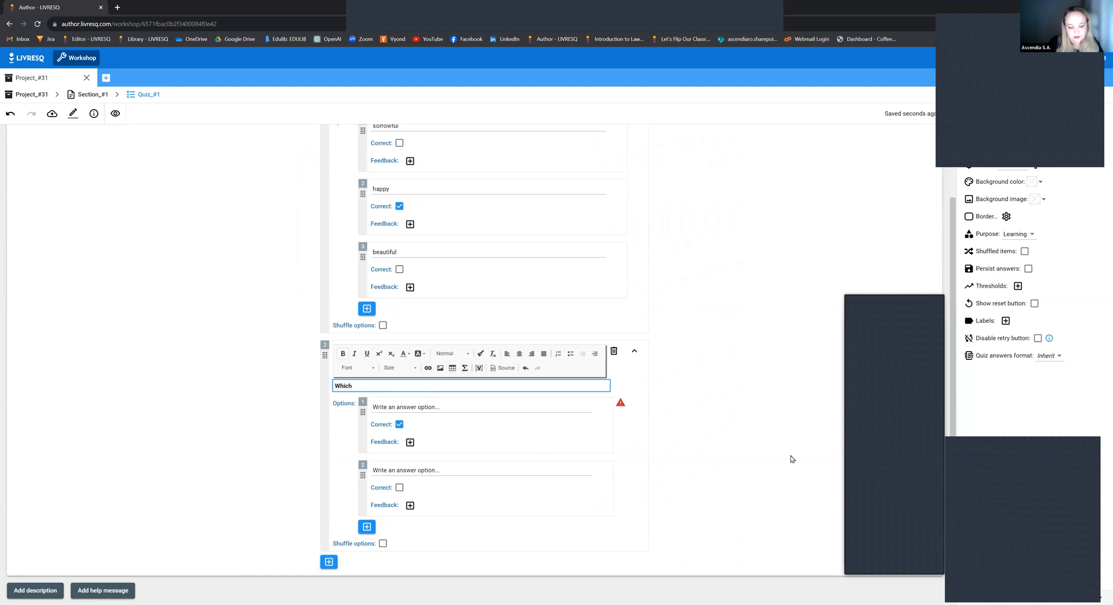
pyautogui.write('of the following are citi')
pyautogui.write('ee')
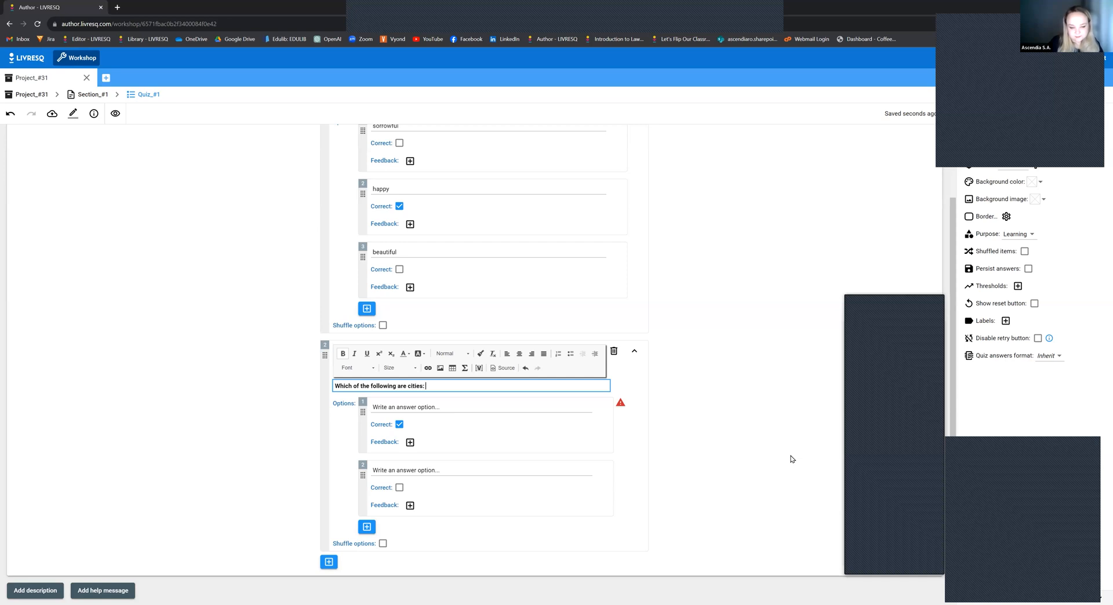
pyautogui.write('?')
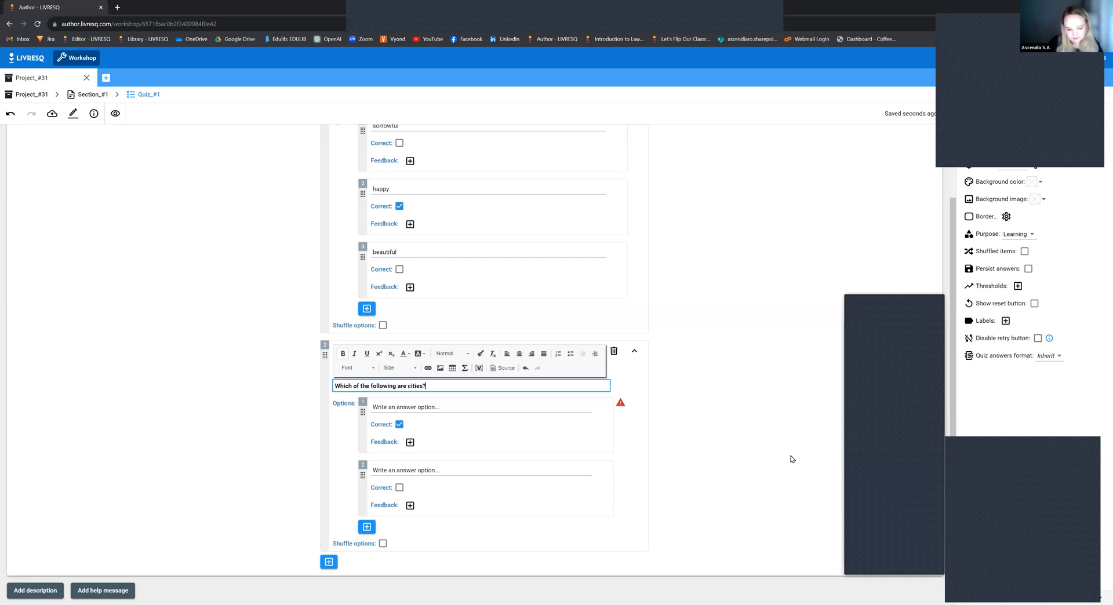
# - Enter "the United States of America" as the first answer option of the cities question
pyautogui.click(458, 412)
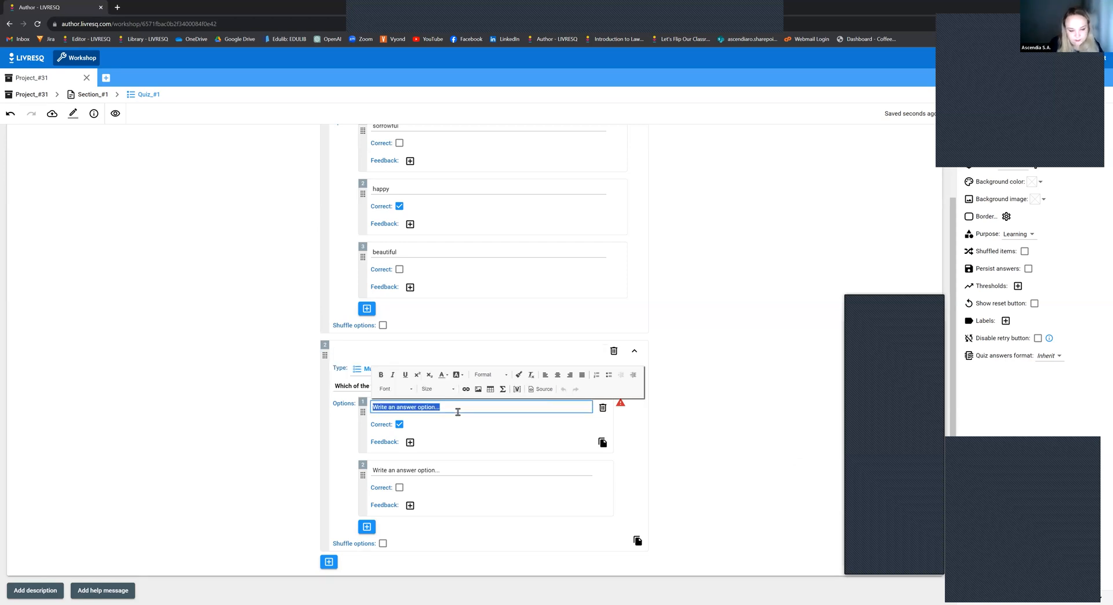
pyautogui.write('United State')
pyautogui.press('BackSpace')
pyautogui.press('BackSpace')
pyautogui.press('BackSpace')
pyautogui.press('BackSpace')
pyautogui.press('BackSpace')
pyautogui.press('BackSpace')
pyautogui.press('BackSpace')
pyautogui.press('BackSpace')
pyautogui.press('BackSpace')
pyautogui.press('BackSpace')
pyautogui.press('BackSpace')
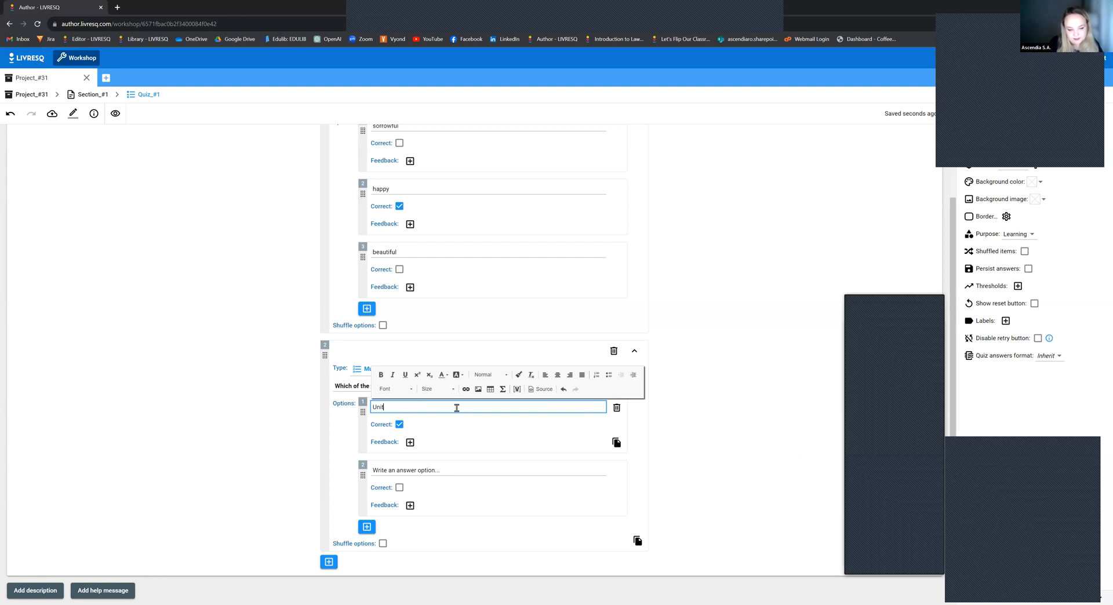
pyautogui.write('the United States of America')
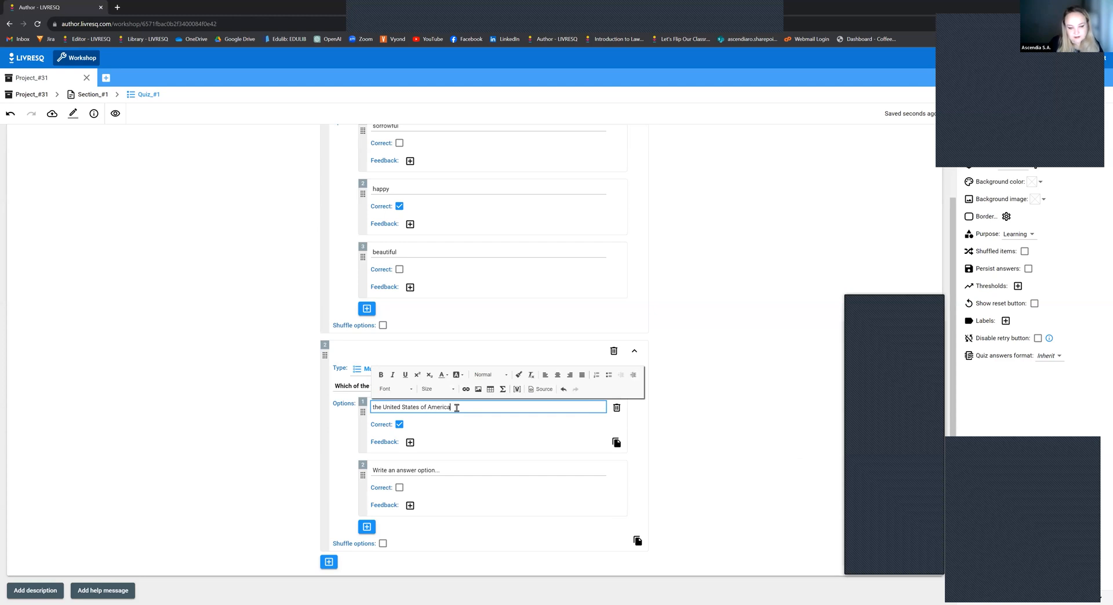
# - Enter "Brazil" as the second answer option of the cities question
pyautogui.click(425, 471)
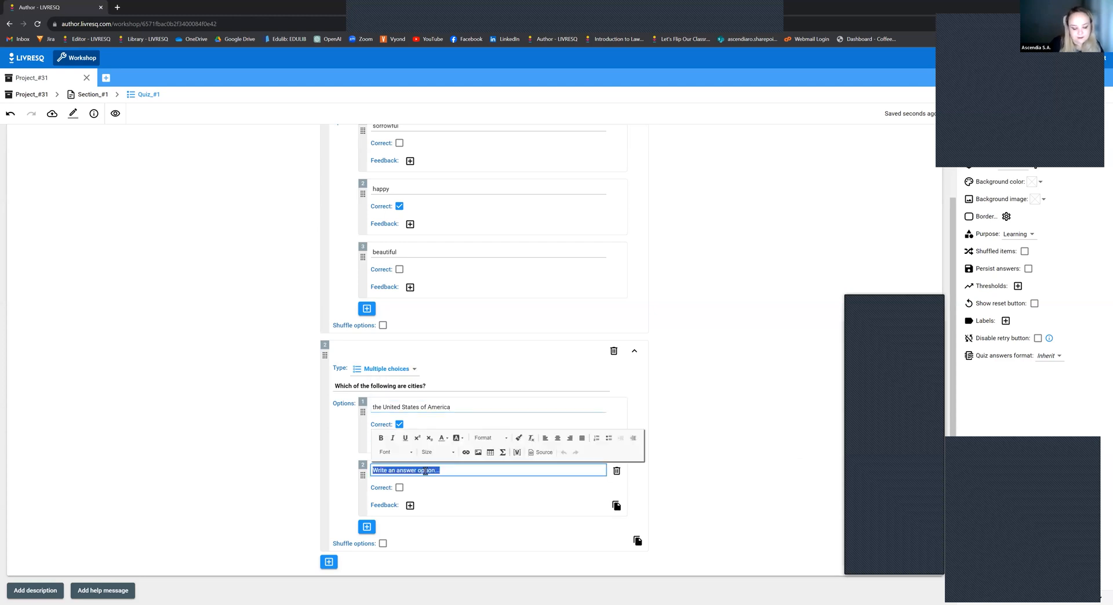
pyautogui.write('BRazil')
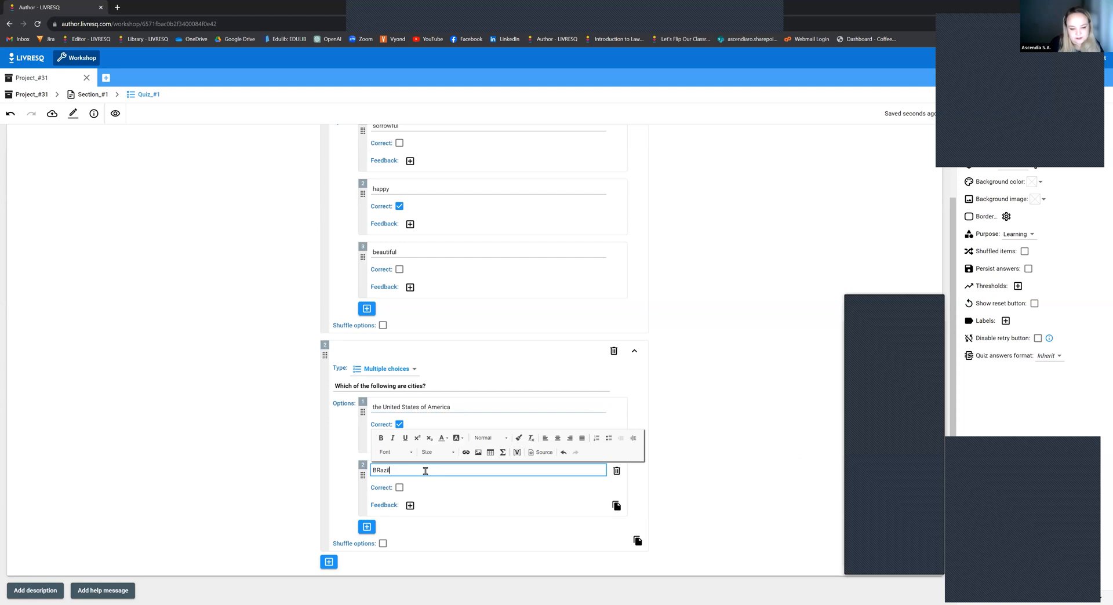
pyautogui.write('azil')
pyautogui.click(487, 518)
# - Add two more answer options to the cities question, "Paris" and "Rome"
pyautogui.click(367, 527)
pyautogui.click(407, 470)
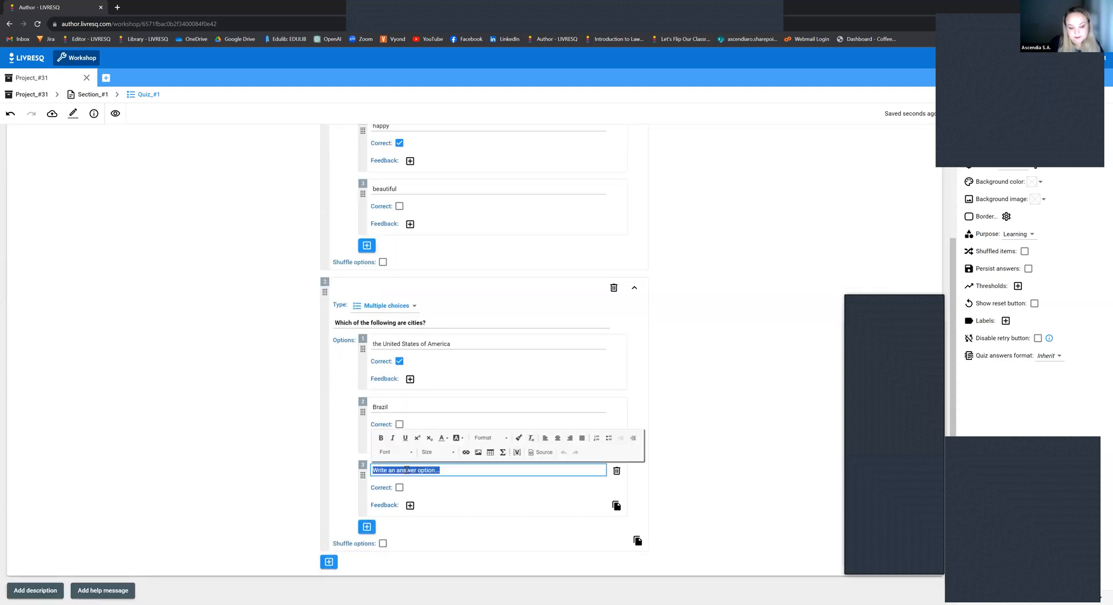
pyautogui.write('Paris')
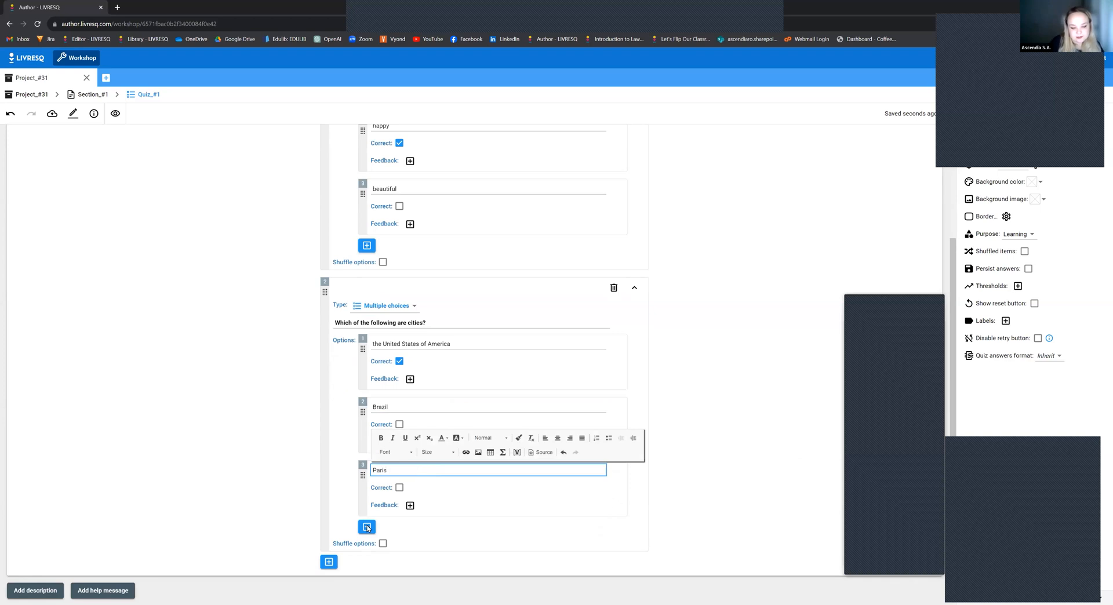
pyautogui.click(367, 527)
pyautogui.click(371, 533)
pyautogui.write('Roma')
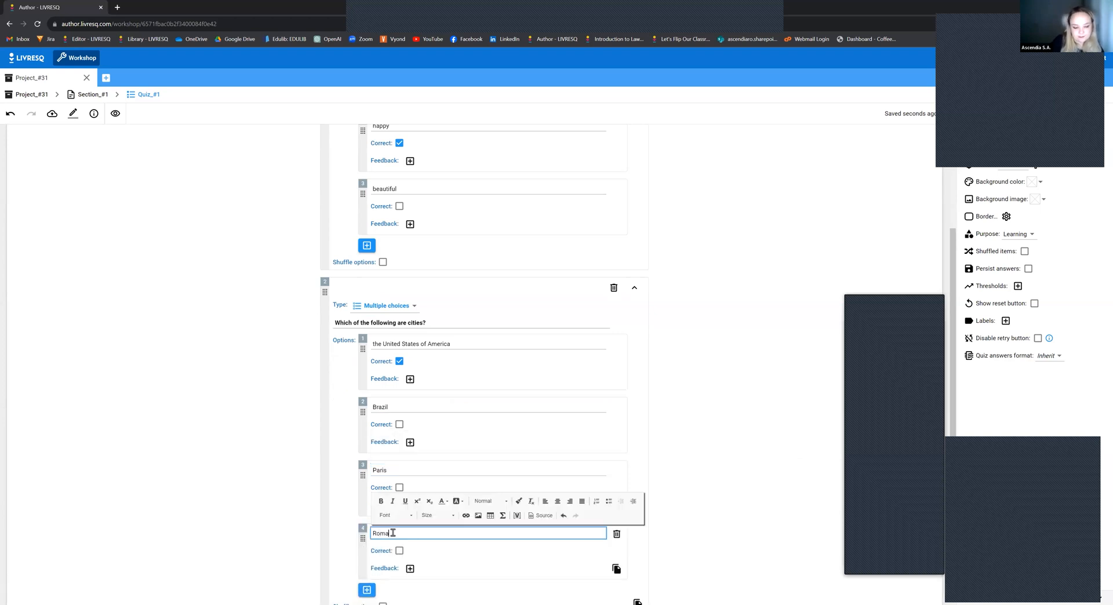
pyautogui.click(650, 422)
# - Mark Paris and Rome as correct answers and unmark the United States of America
pyautogui.scroll(-1, 430, 417)
pyautogui.click(400, 425)
pyautogui.click(400, 487)
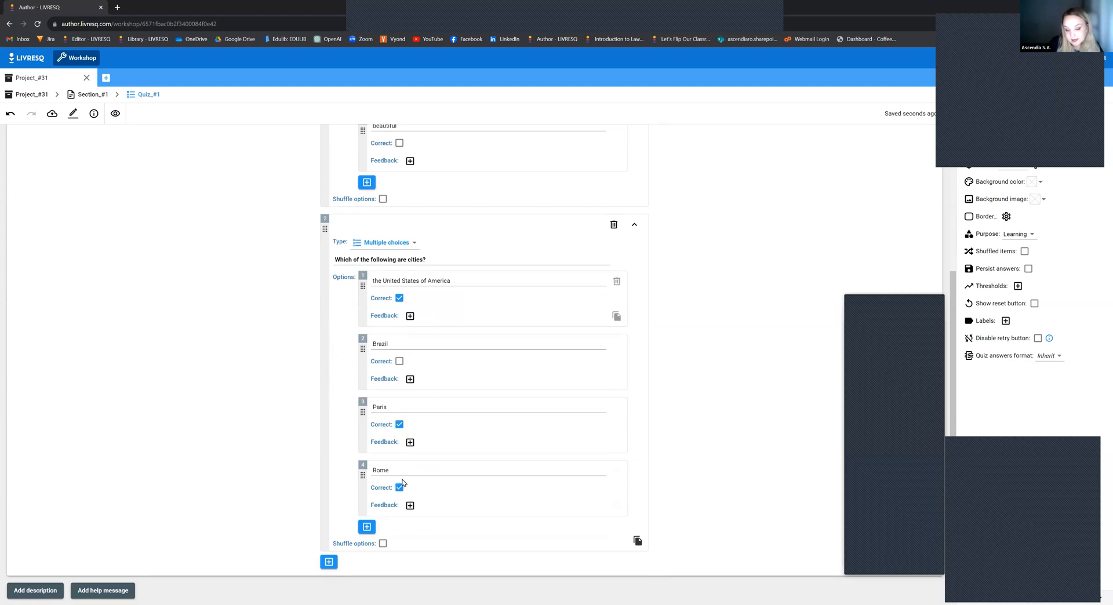
pyautogui.click(400, 299)
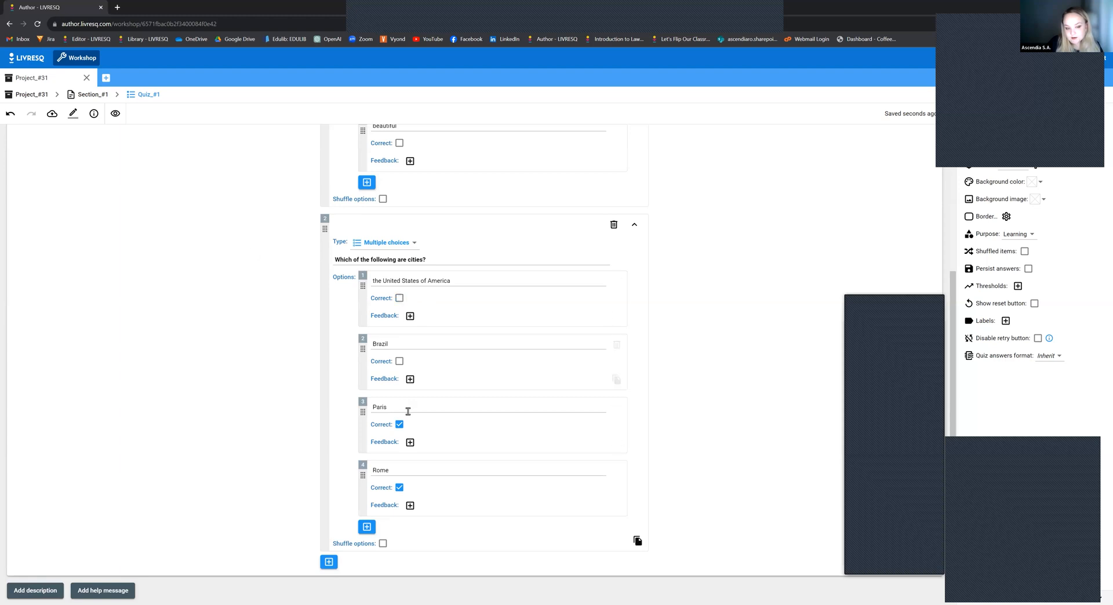
# - Try marking "beautiful" as the first question's correct answer, and restore "happy" as the correct one
pyautogui.scroll(3, 415, 414)
pyautogui.click(399, 349)
pyautogui.click(399, 286)
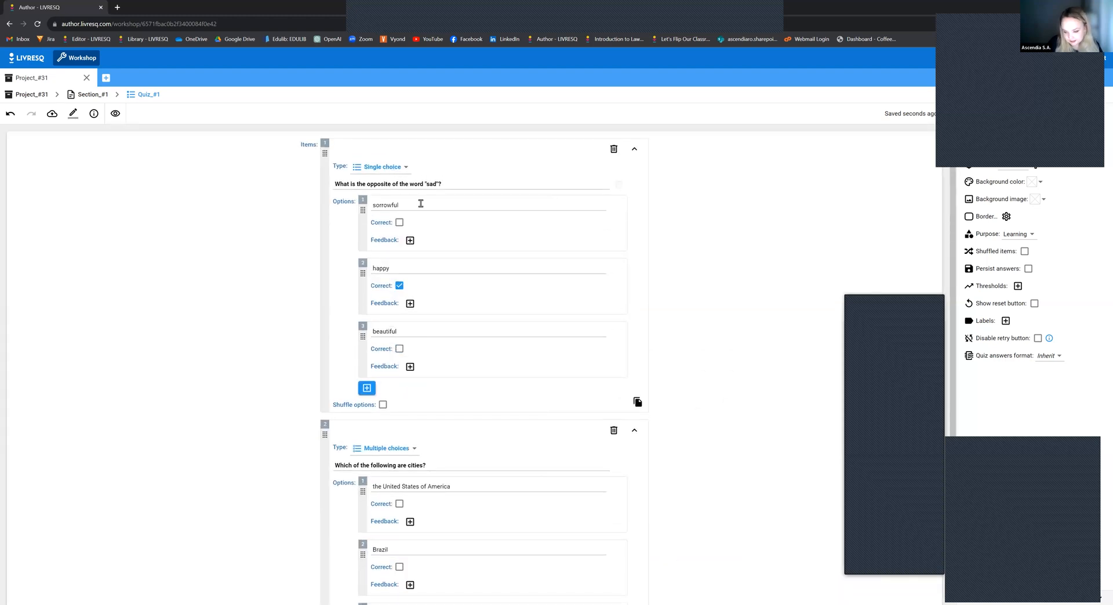
# - Add the feedback "Try again." to the United States of America option of the cities question
pyautogui.scroll(-2, 453, 396)
pyautogui.scroll(-2, 453, 396)
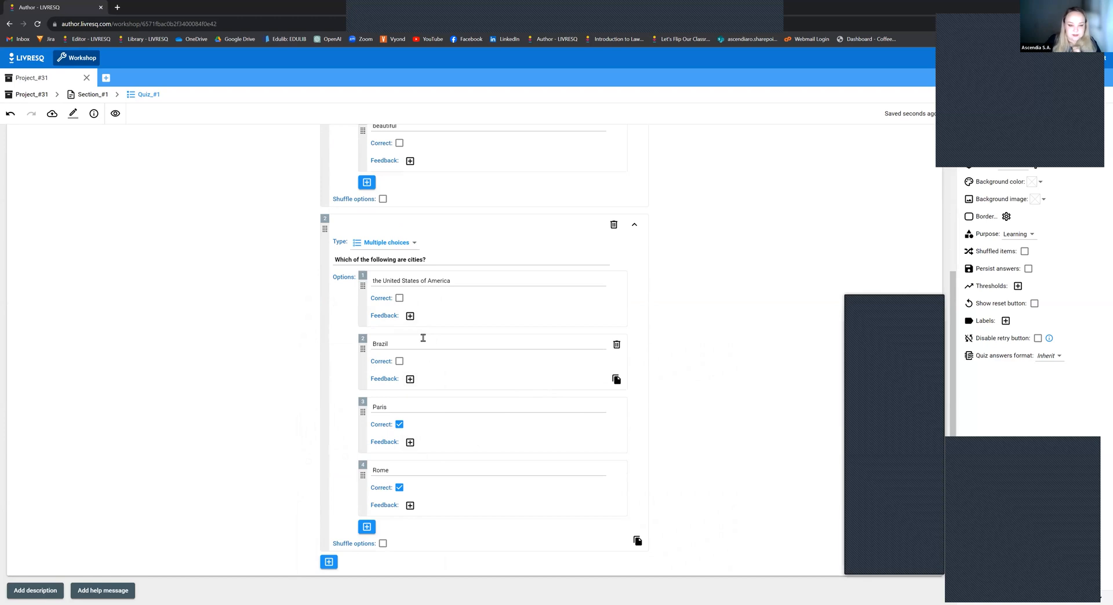
pyautogui.click(410, 316)
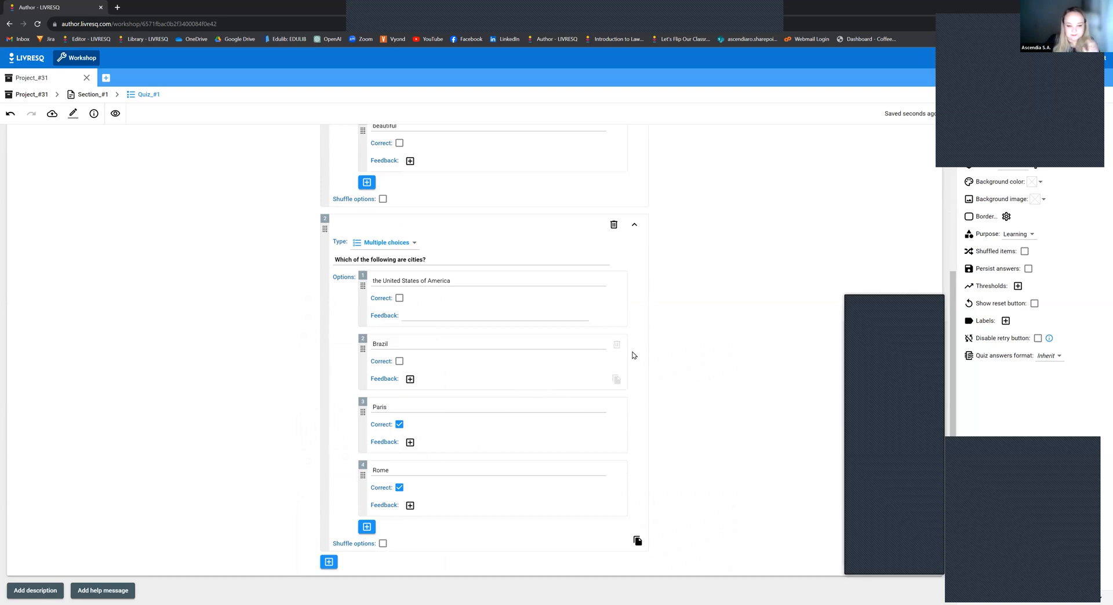
pyautogui.click(432, 317)
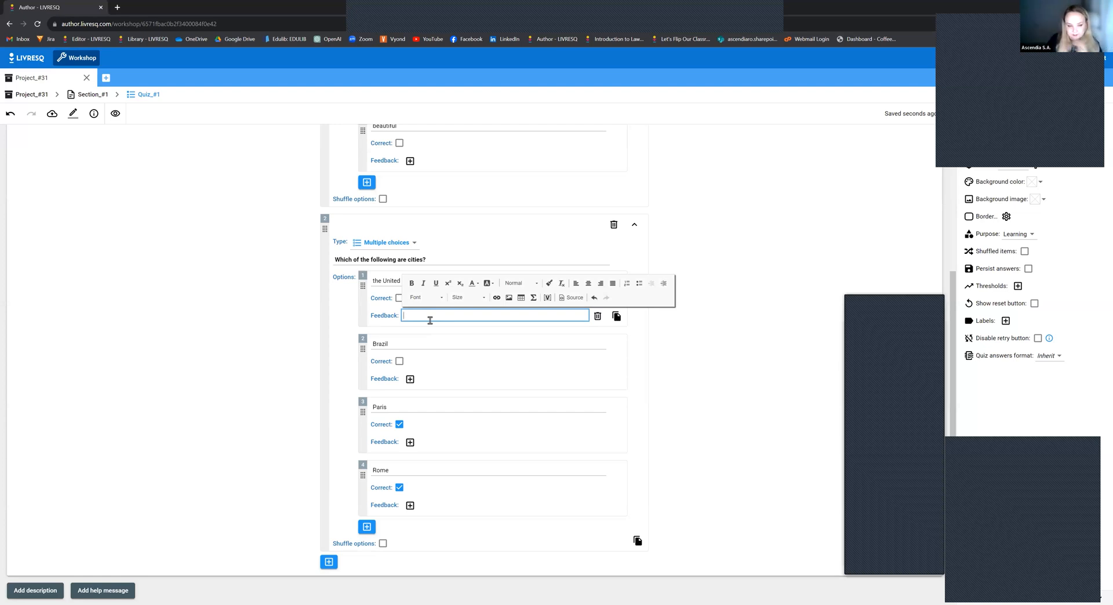
pyautogui.write('Try ')
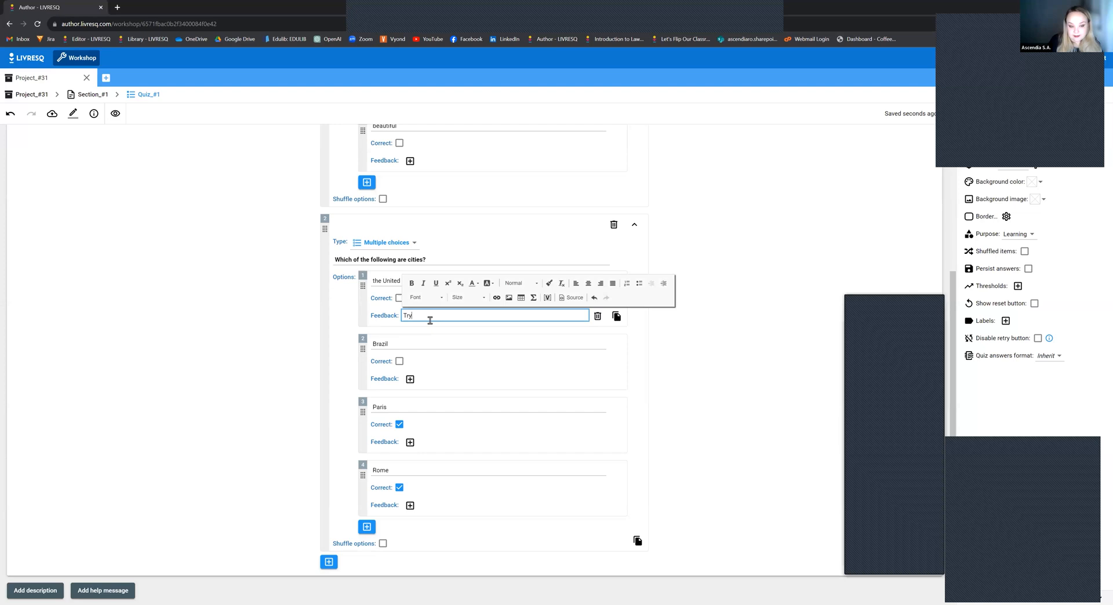
pyautogui.write('again.')
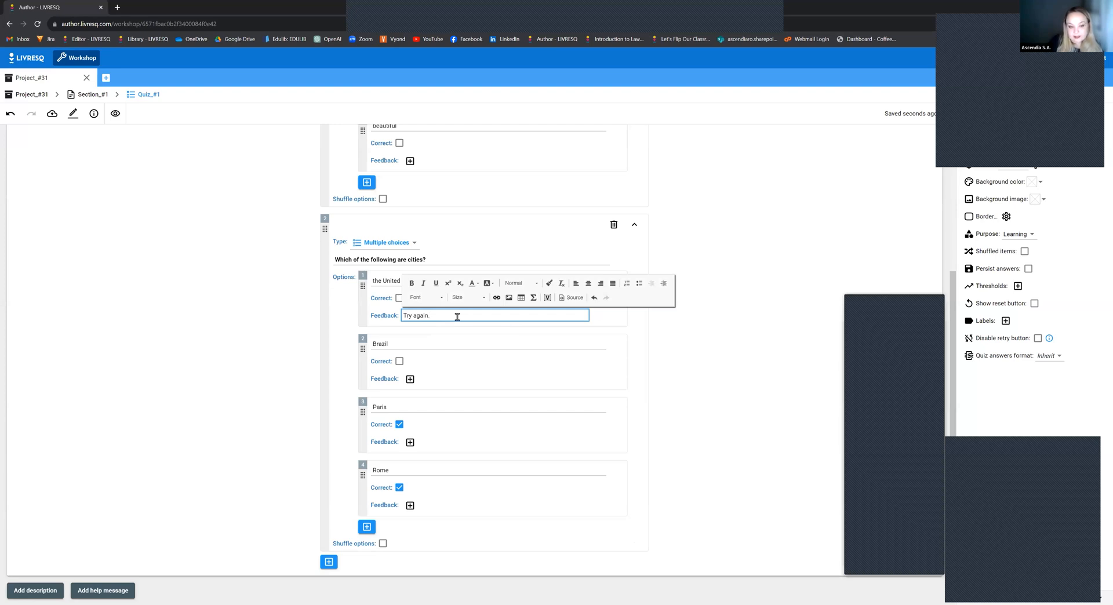
# - Add the feedback "Not quite." to the Brazil option
pyautogui.click(411, 381)
pyautogui.click(429, 380)
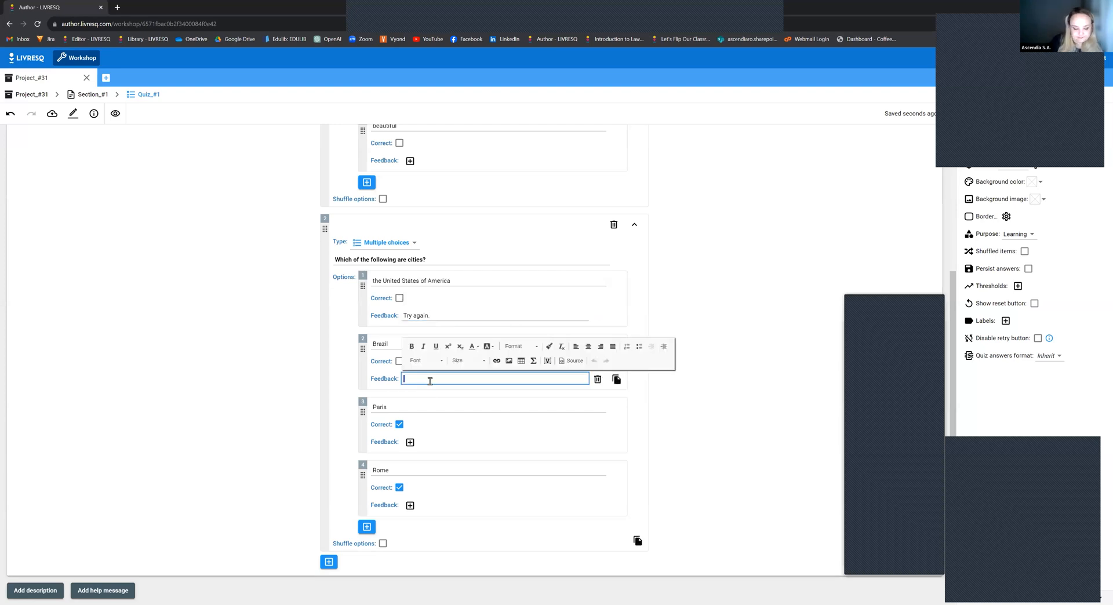
pyautogui.write('Keep trying')
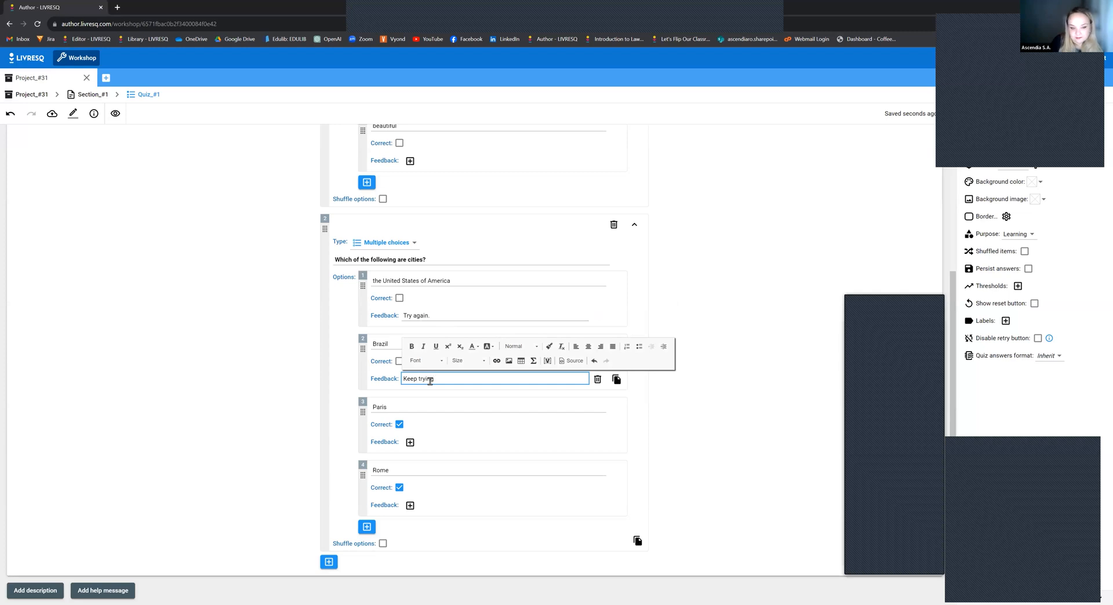
pyautogui.press('BackSpace')
pyautogui.press('BackSpace')
pyautogui.press('BackSpace')
pyautogui.press('BackSpace')
pyautogui.press('BackSpace')
pyautogui.press('BackSpace')
pyautogui.press('BackSpace')
pyautogui.press('BackSpace')
pyautogui.write('Not quite.')
# - Add the feedback "Good job!" to both the Paris and the Rome options
pyautogui.click(410, 442)
pyautogui.click(444, 439)
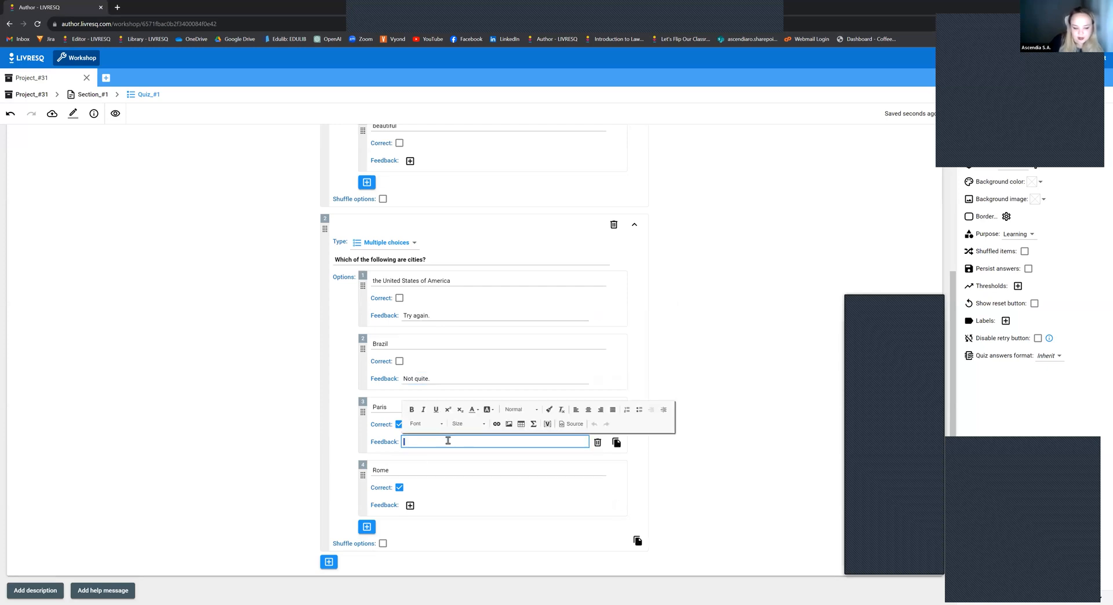
pyautogui.write('Good job')
pyautogui.click(411, 505)
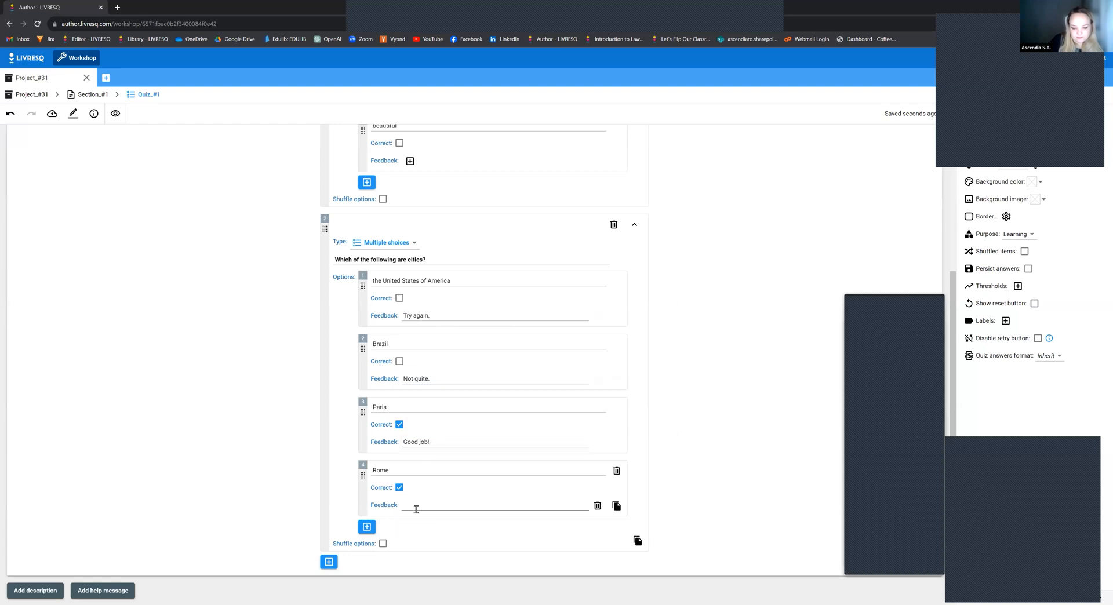
pyautogui.click(423, 507)
pyautogui.write('Goo')
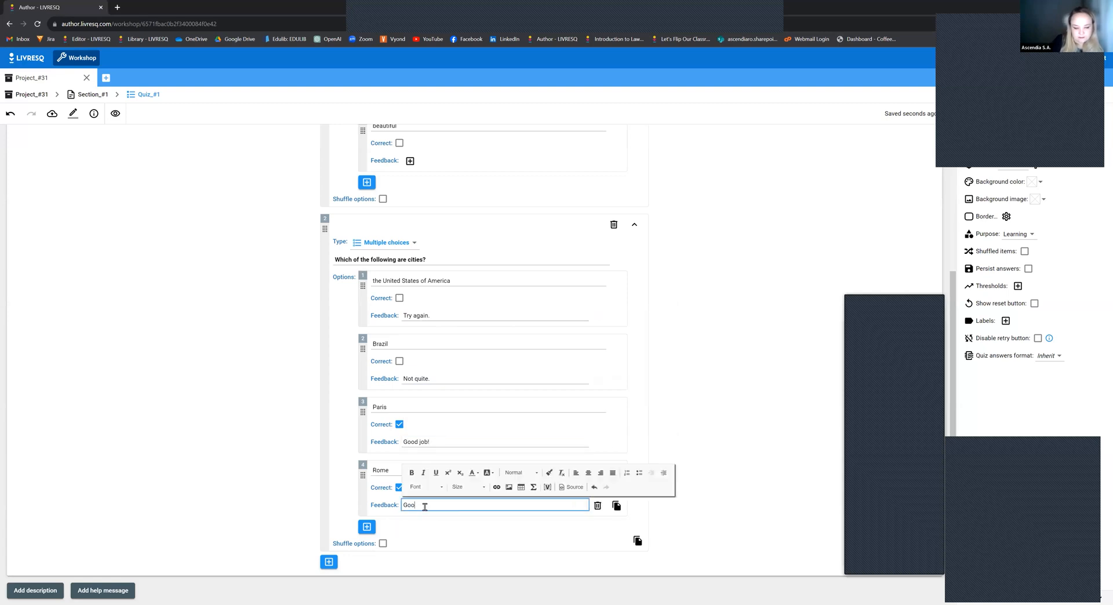
pyautogui.write('d job!')
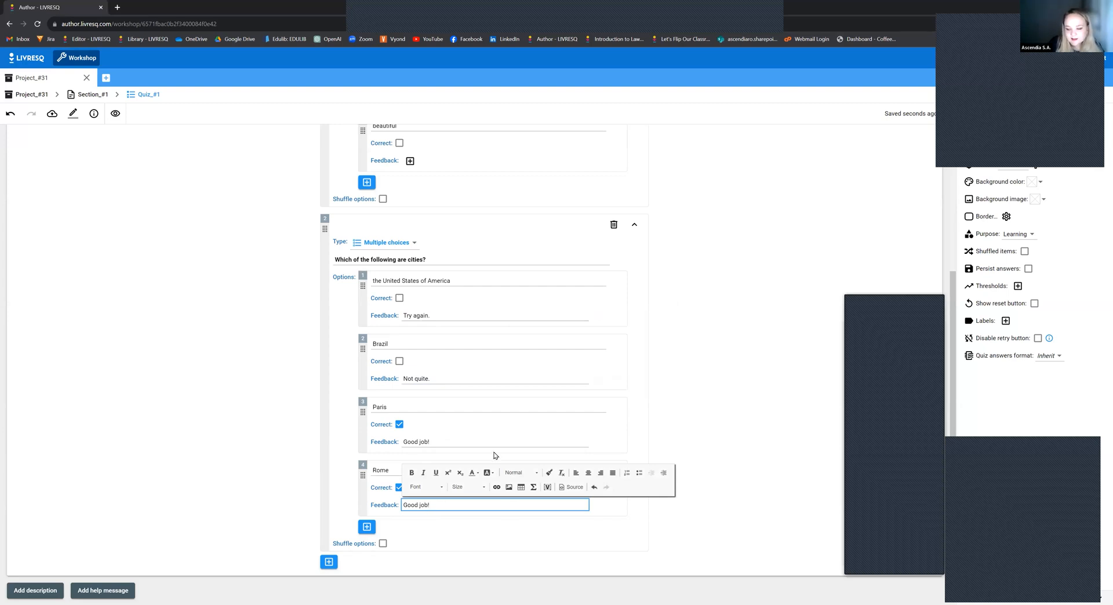
# - Preview the quiz, answer the first question with "happy" and continue to the cities question
pyautogui.scroll(2, 572, 417)
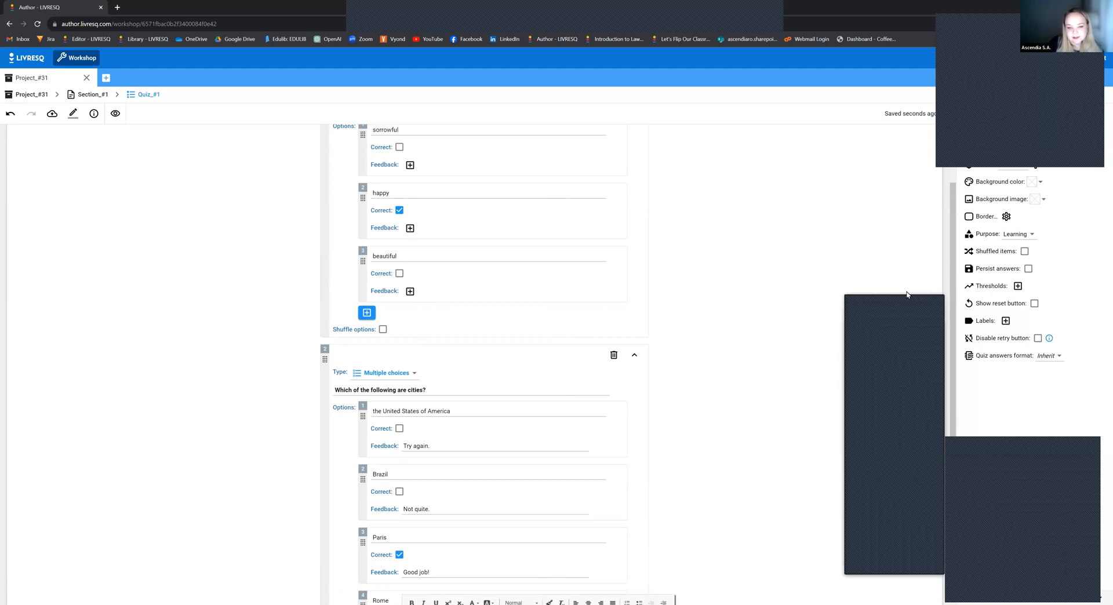
pyautogui.scroll(1, 534, 375)
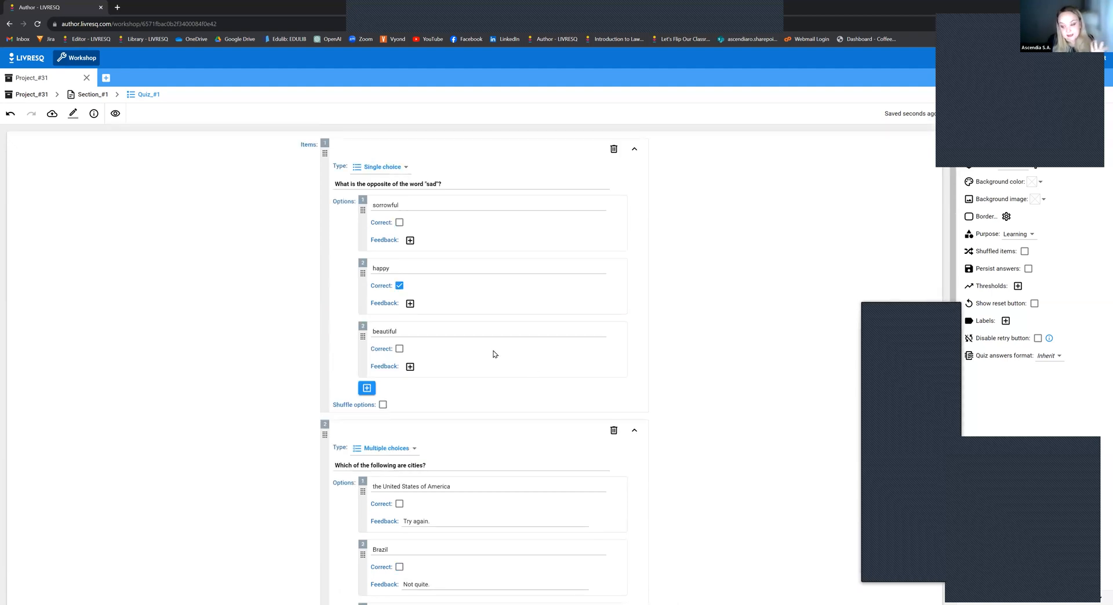
pyautogui.scroll(-3, 493, 353)
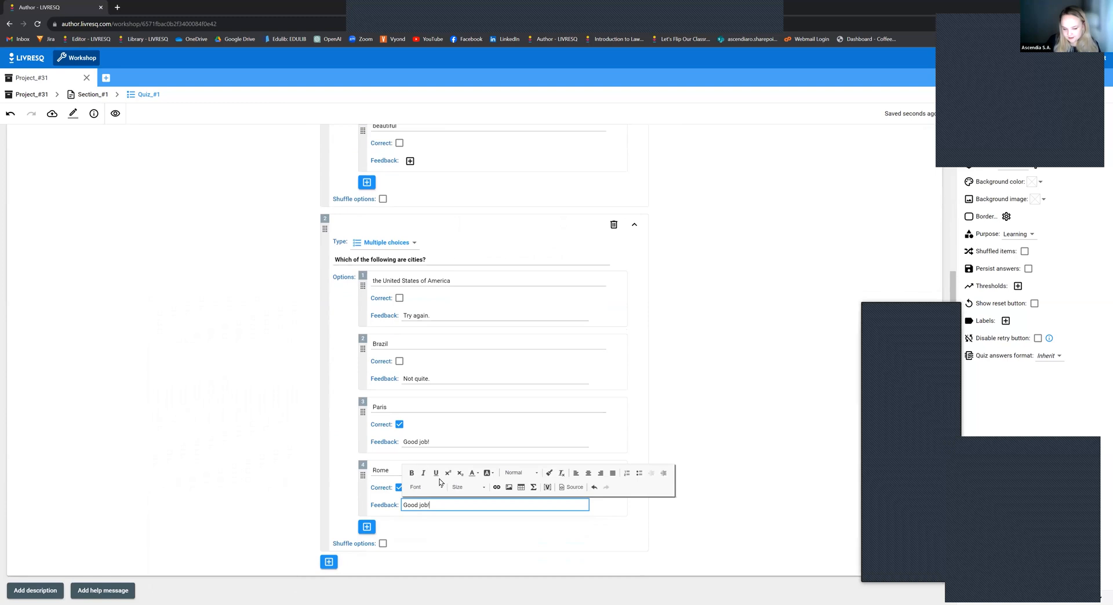
pyautogui.click(688, 386)
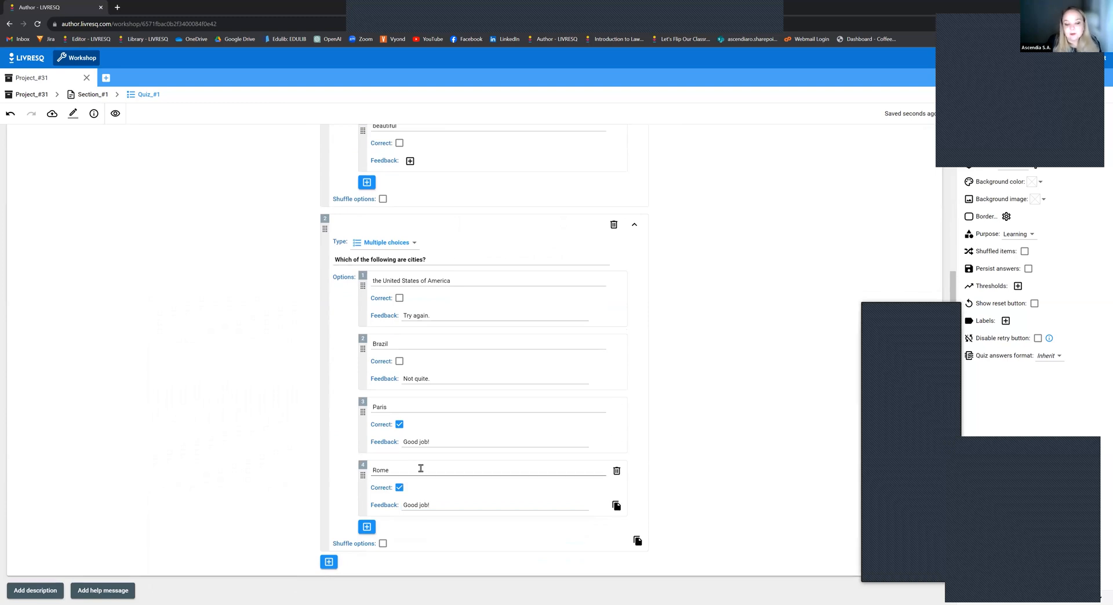
pyautogui.scroll(3, 426, 467)
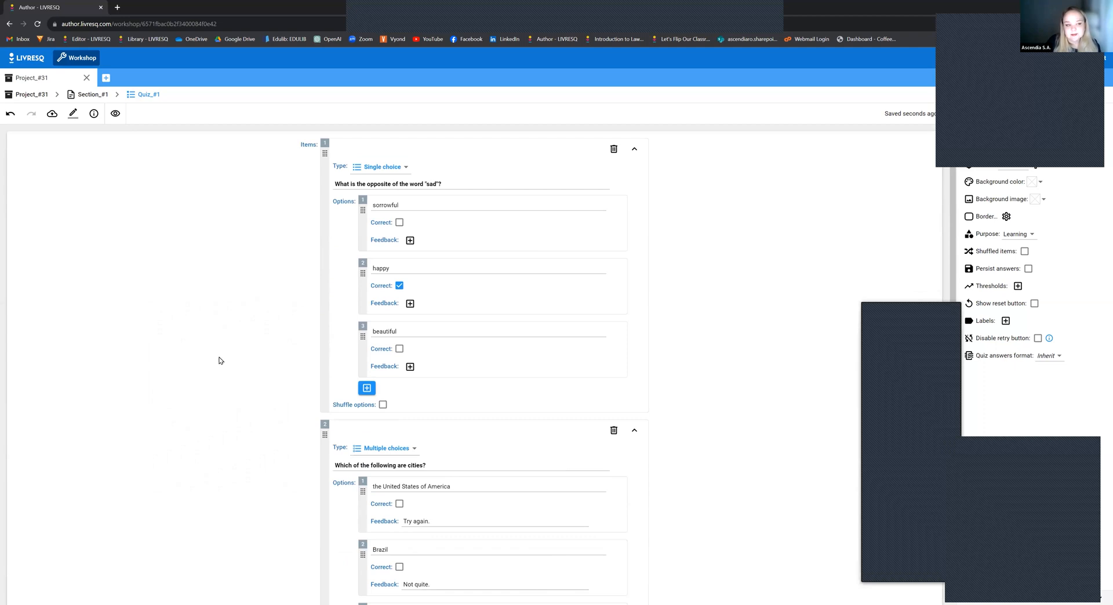
pyautogui.click(115, 114)
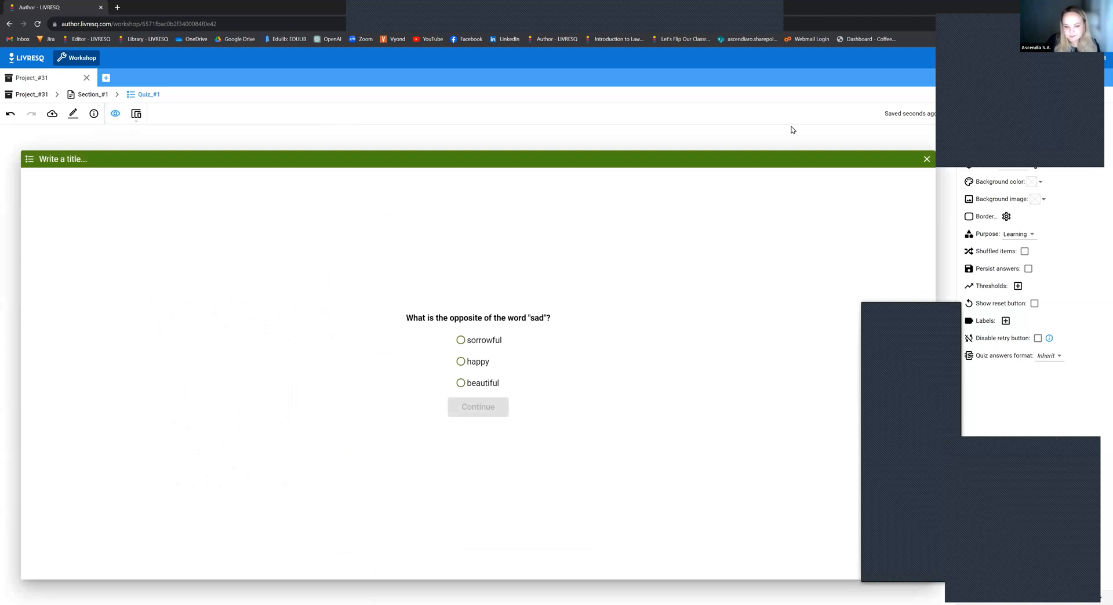
pyautogui.click(470, 362)
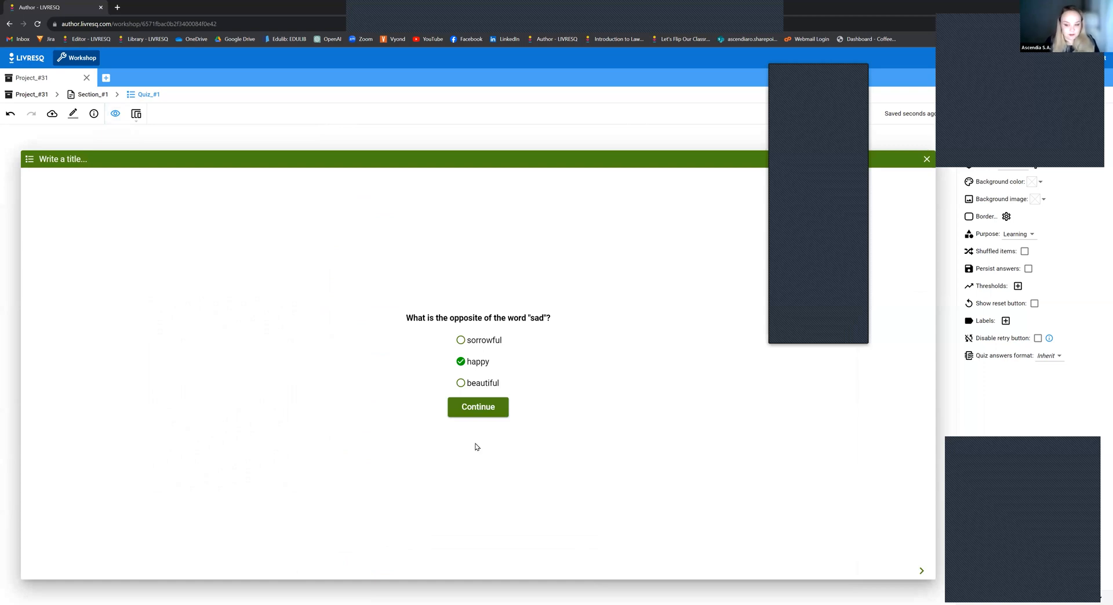
pyautogui.click(490, 416)
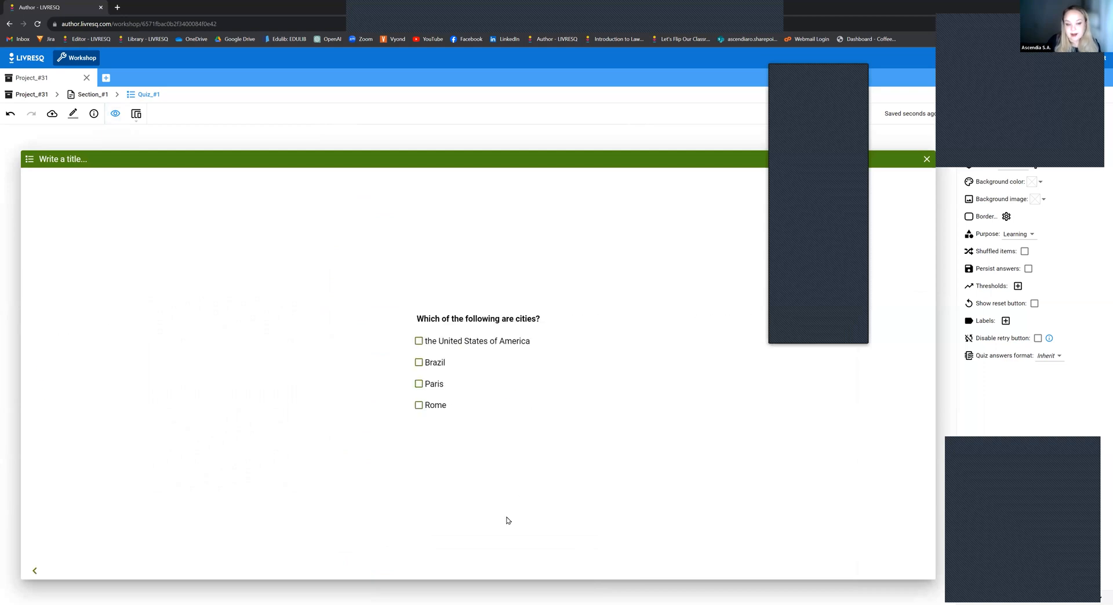
# - Select all four options of the cities question in the preview and check their answer feedback
pyautogui.click(474, 347)
pyautogui.moveTo(535, 345)
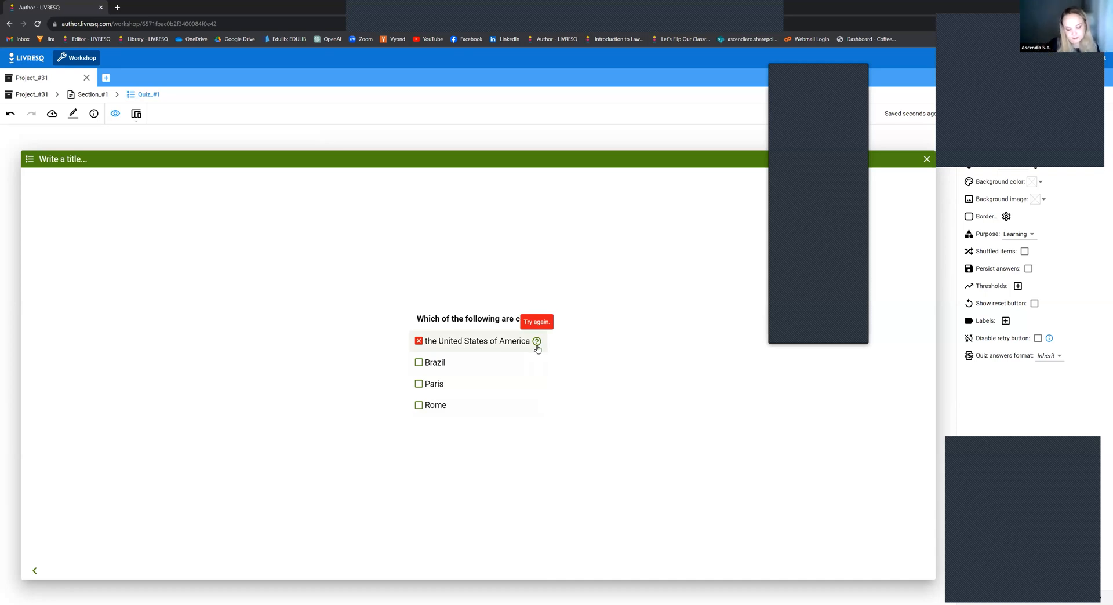
pyautogui.click(460, 362)
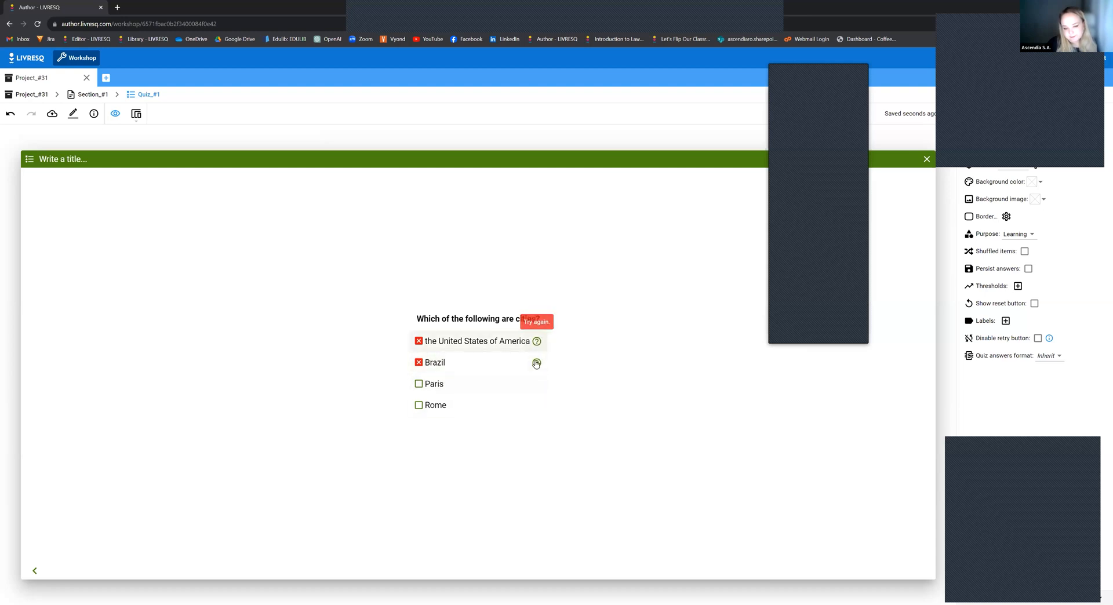
pyautogui.click(449, 388)
pyautogui.moveTo(539, 386)
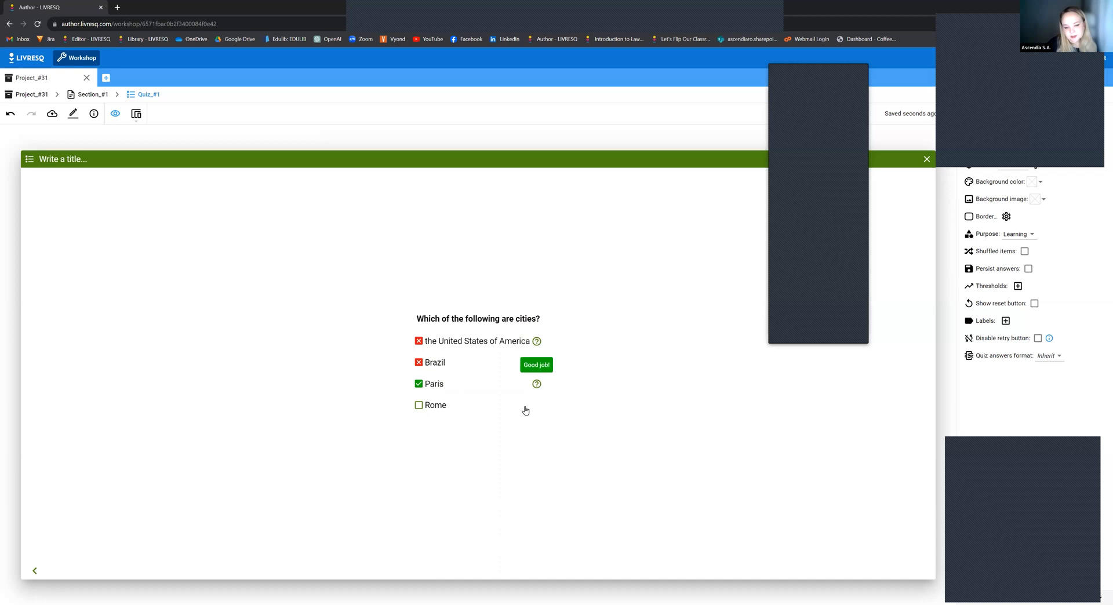
pyautogui.click(528, 411)
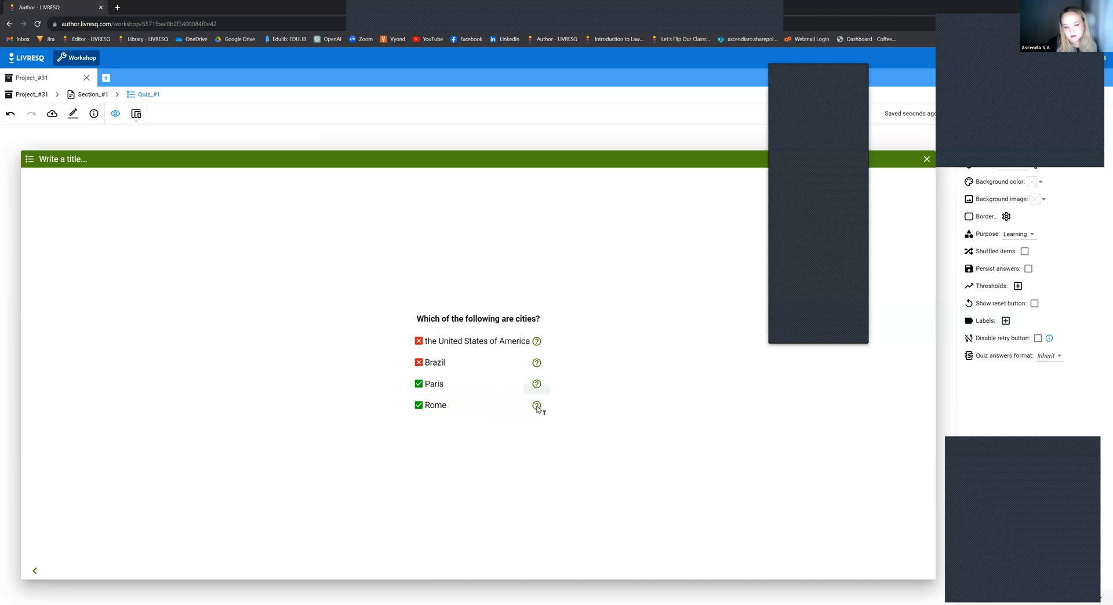
# - Deselect Brazil and the United States of America in the cities question, and leave the quiz preview
pyautogui.click(433, 366)
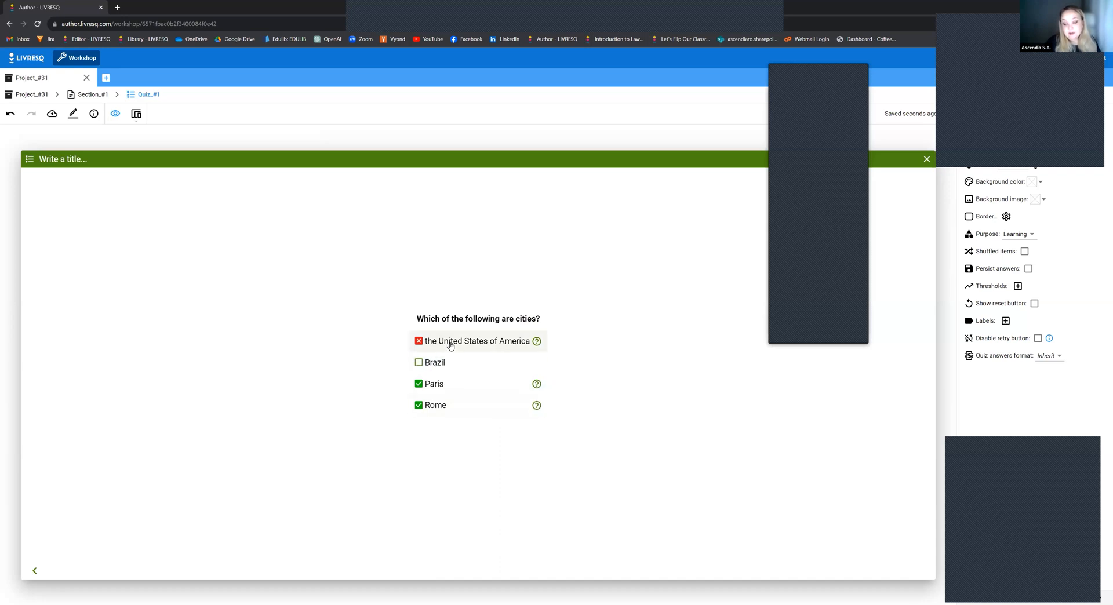
pyautogui.click(451, 345)
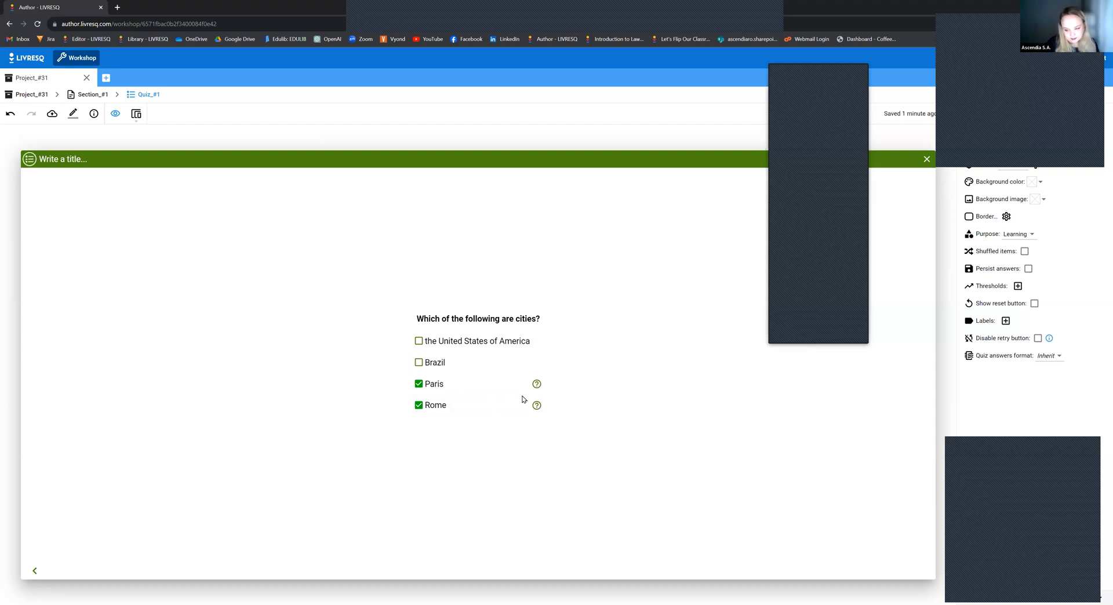
pyautogui.click(114, 116)
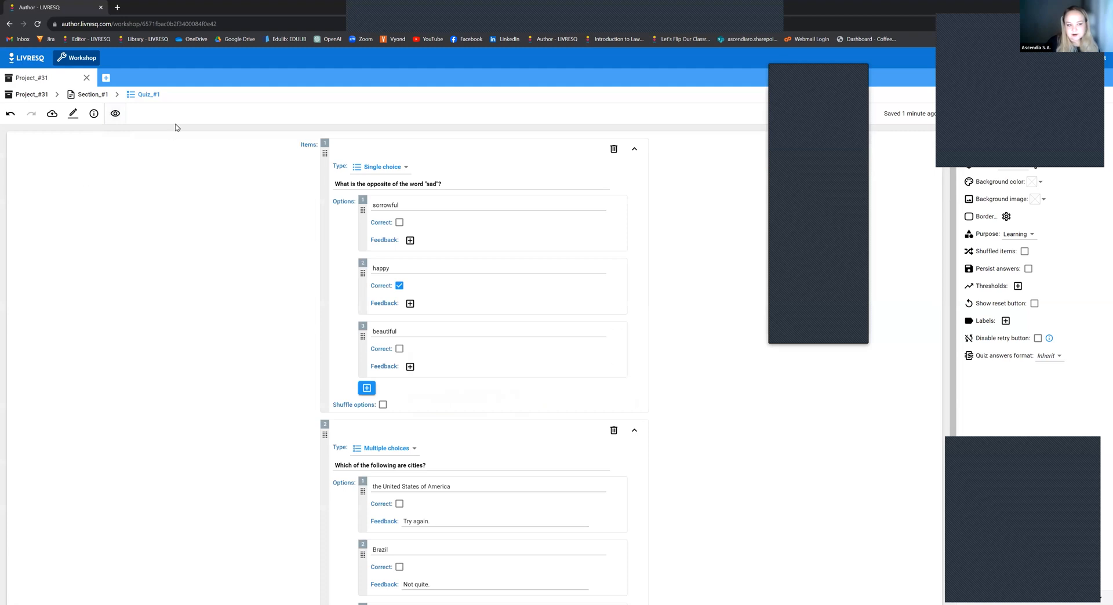
# - Compare the quiz preview with the answer options and feedback of both questions in the editor
pyautogui.click(115, 116)
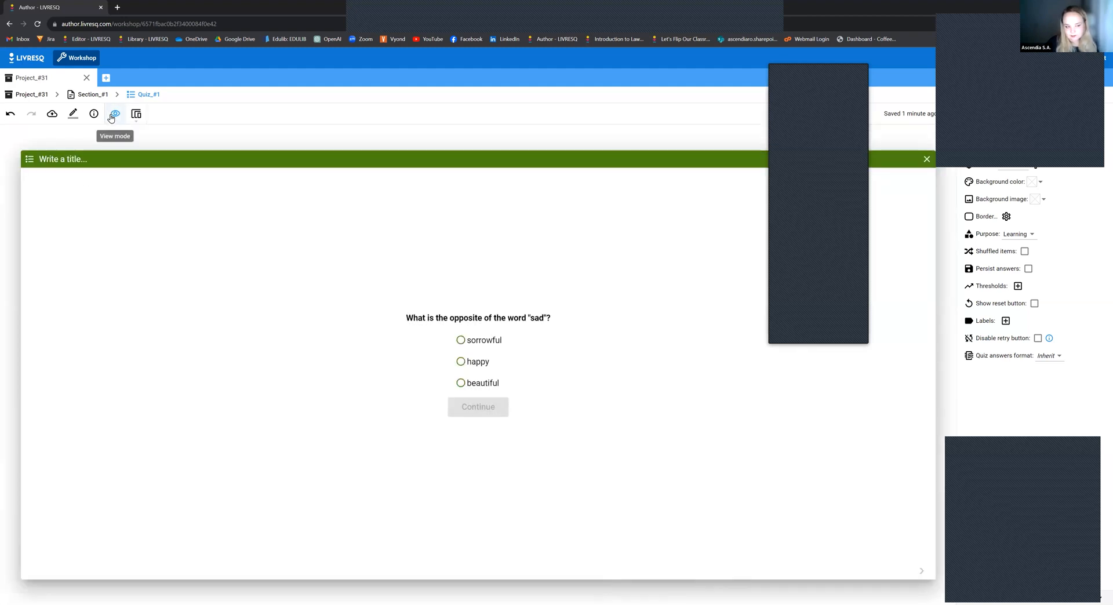
pyautogui.click(111, 117)
pyautogui.scroll(-3, 634, 377)
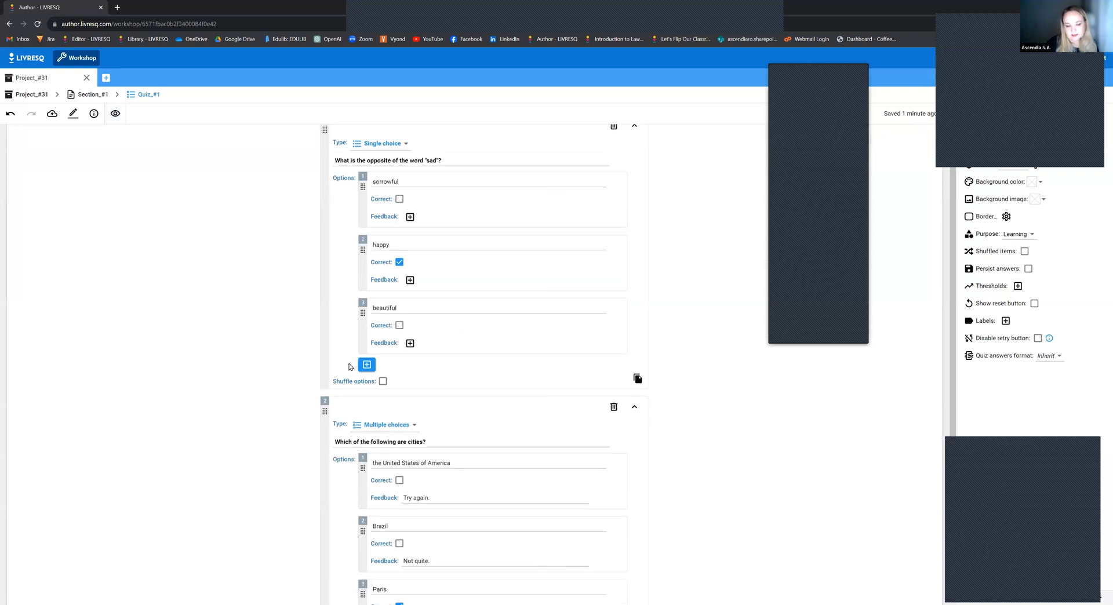
pyautogui.click(117, 120)
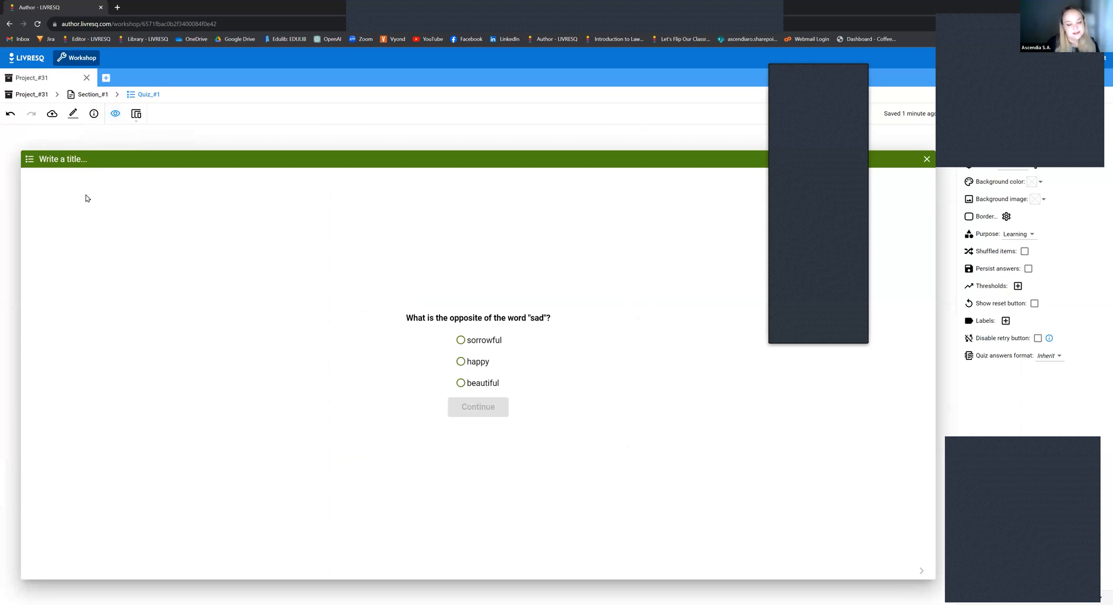
pyautogui.click(116, 114)
pyautogui.scroll(-3, 522, 412)
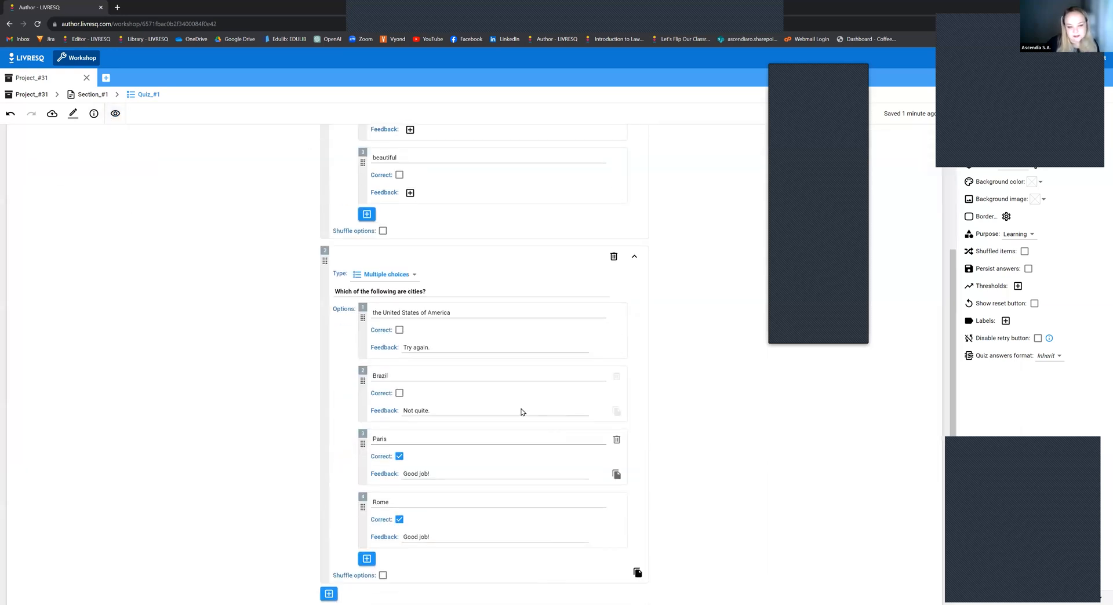
pyautogui.scroll(3, 549, 406)
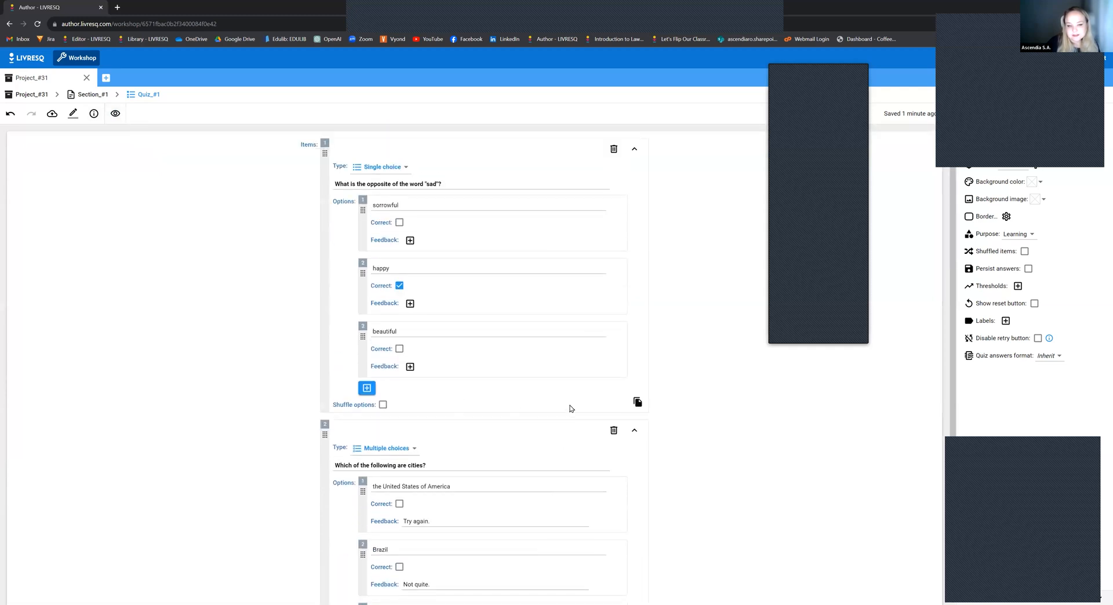
pyautogui.scroll(-1, 667, 423)
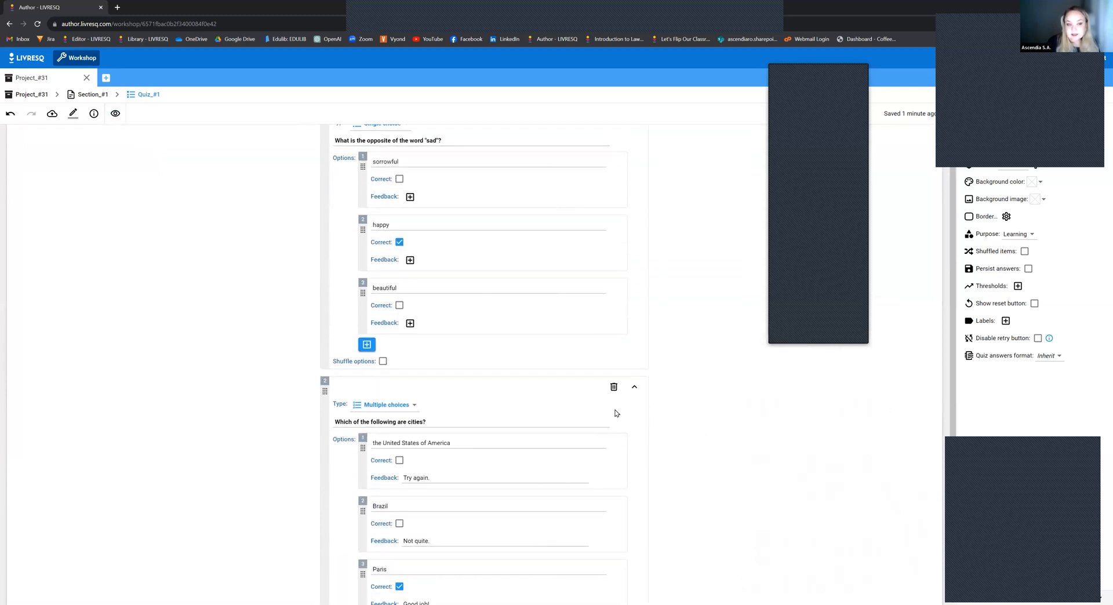
pyautogui.scroll(1, 617, 414)
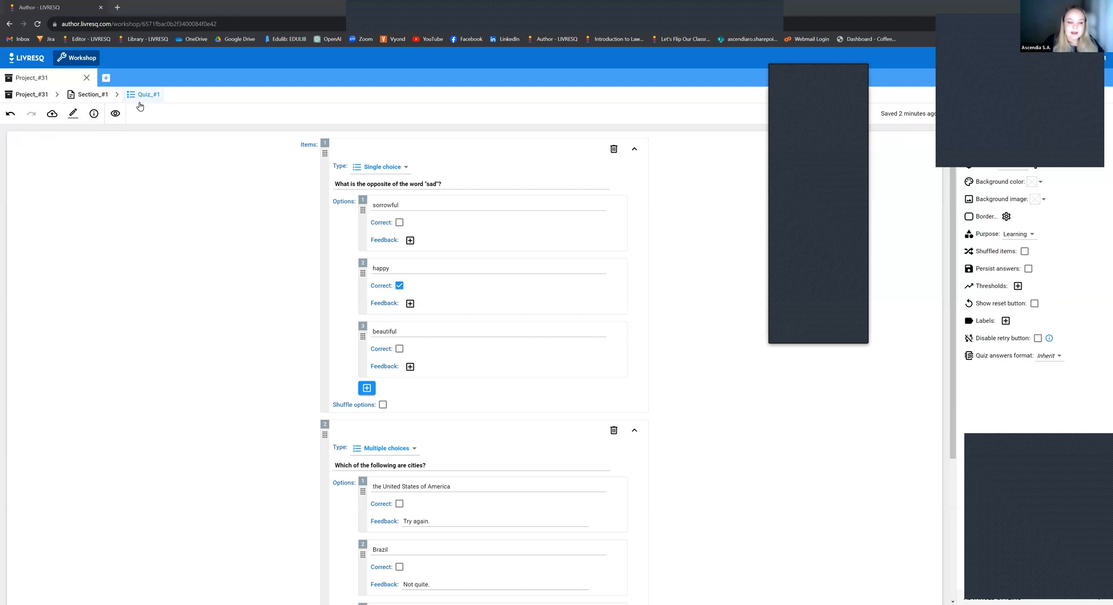
# - Back in Section_#1, try hiding the quiz's resource status bar, and set it to Show
pyautogui.click(94, 94)
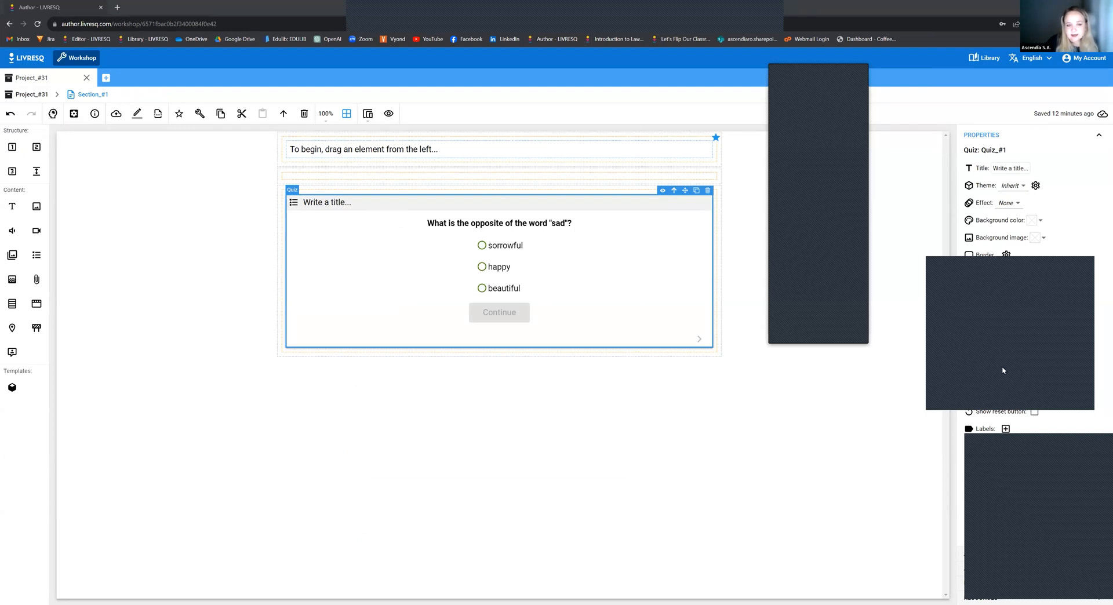
pyautogui.click(351, 256)
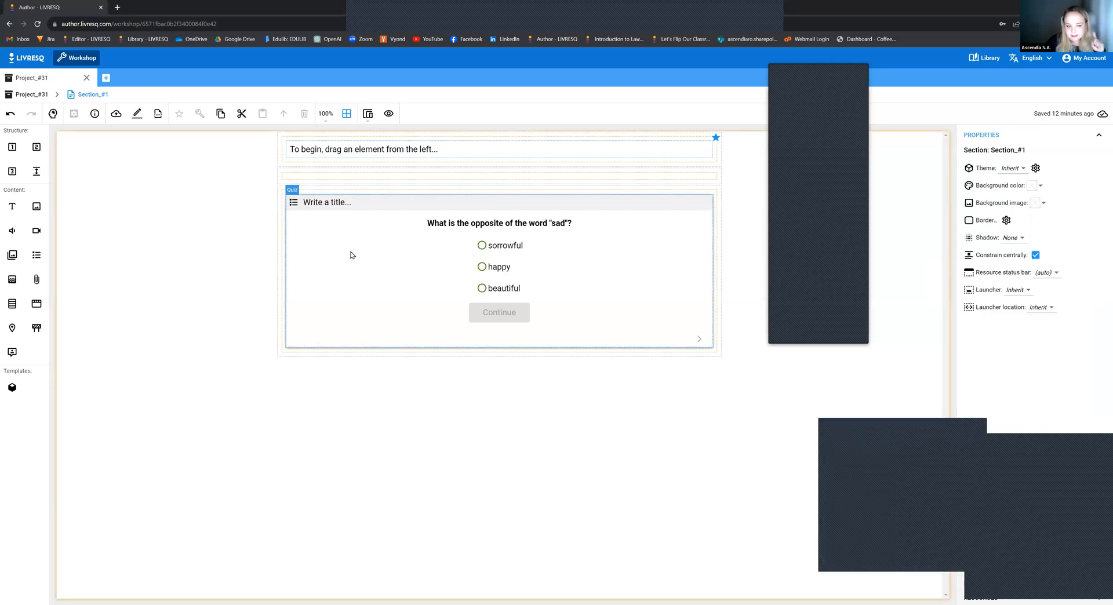
pyautogui.click(351, 256)
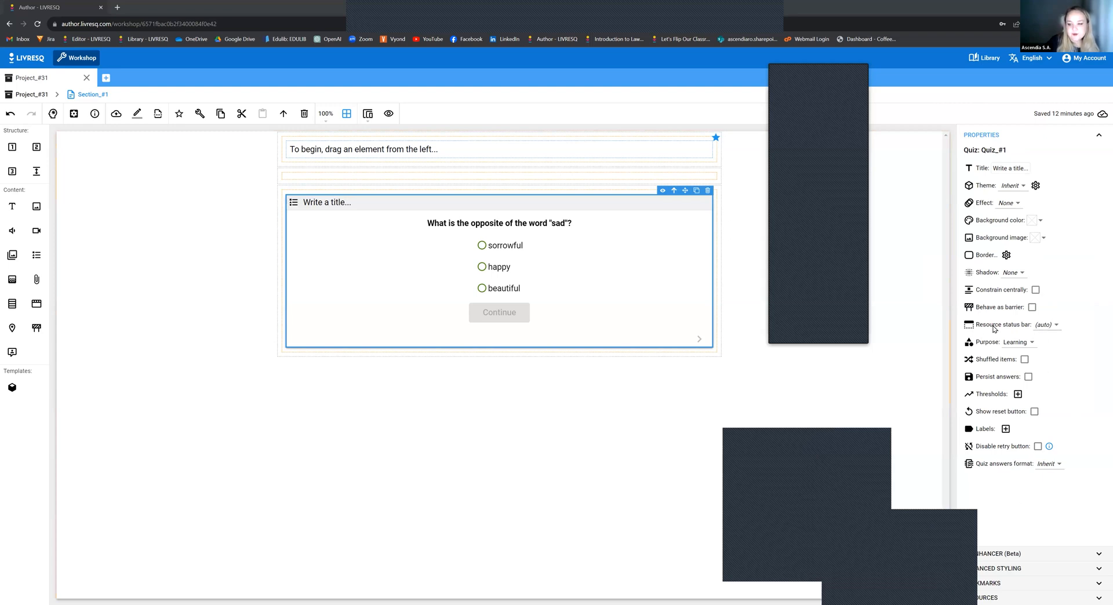
pyautogui.click(1054, 326)
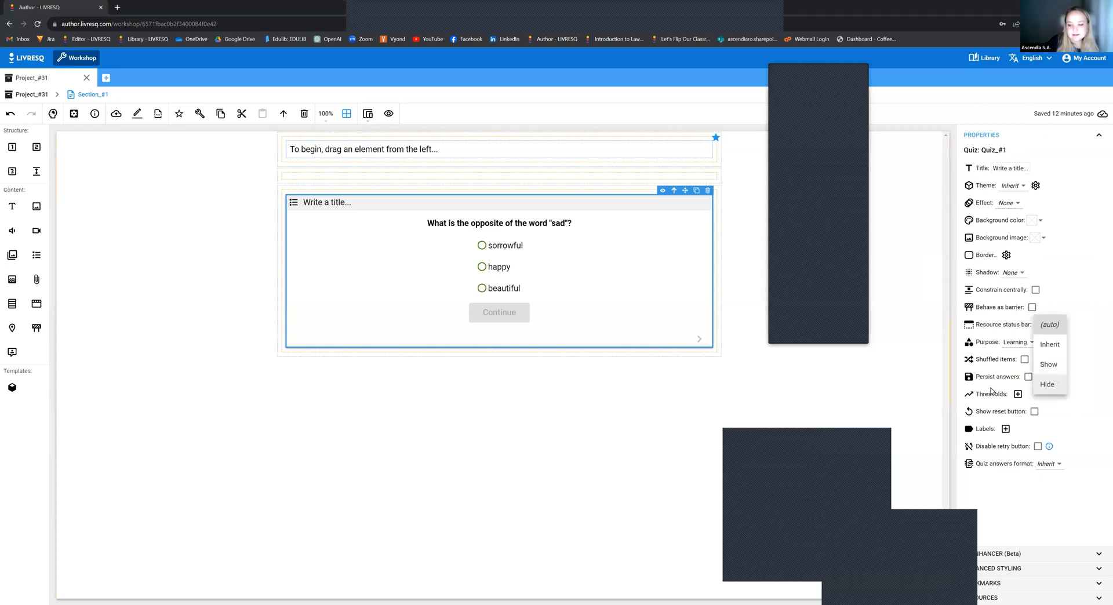
pyautogui.click(1047, 380)
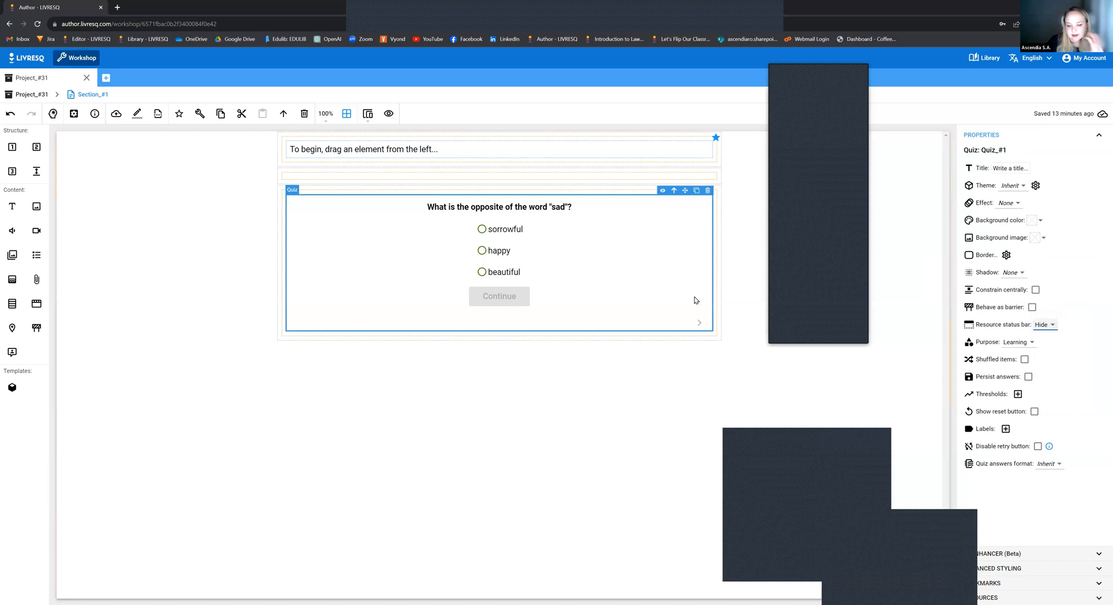
pyautogui.click(1047, 326)
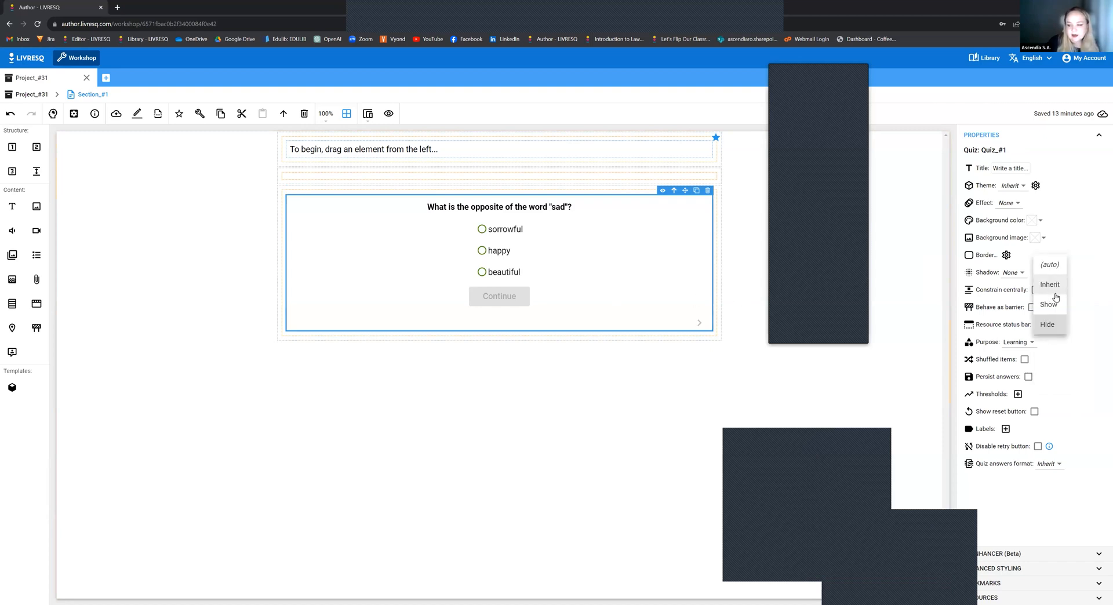
pyautogui.click(1049, 305)
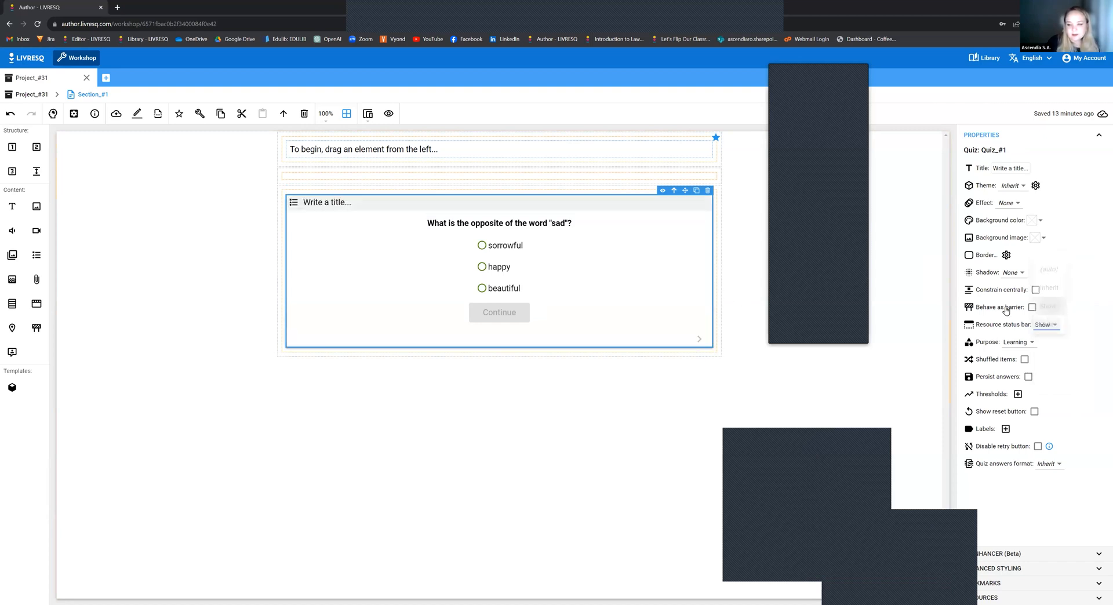
# - Title the quiz "Single / Multiple Choice"
pyautogui.click(1008, 168)
pyautogui.write('Sin')
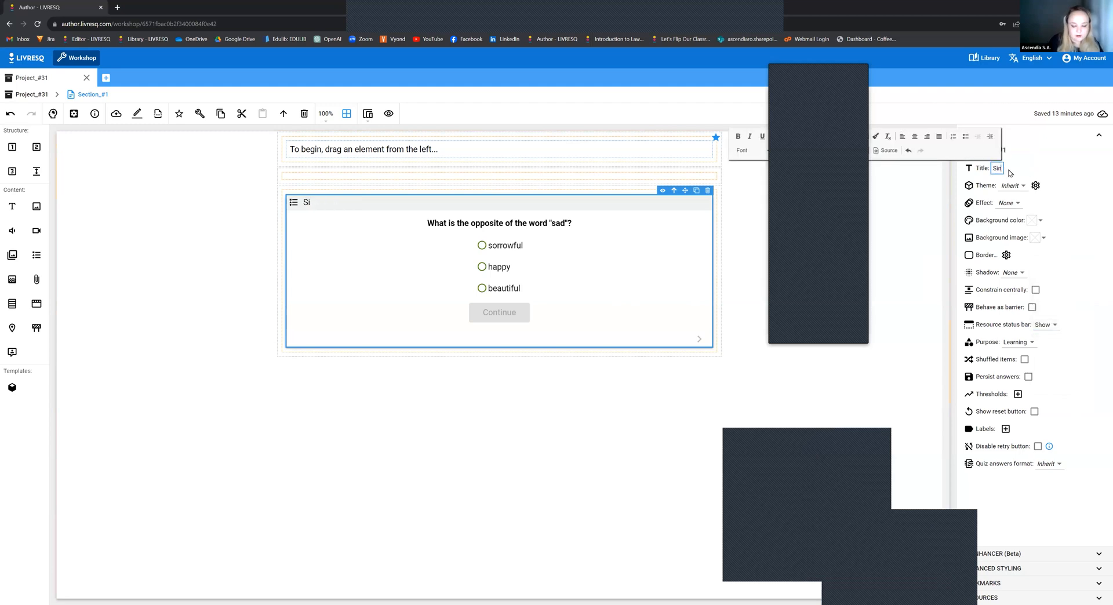
pyautogui.write('gle / Multiple')
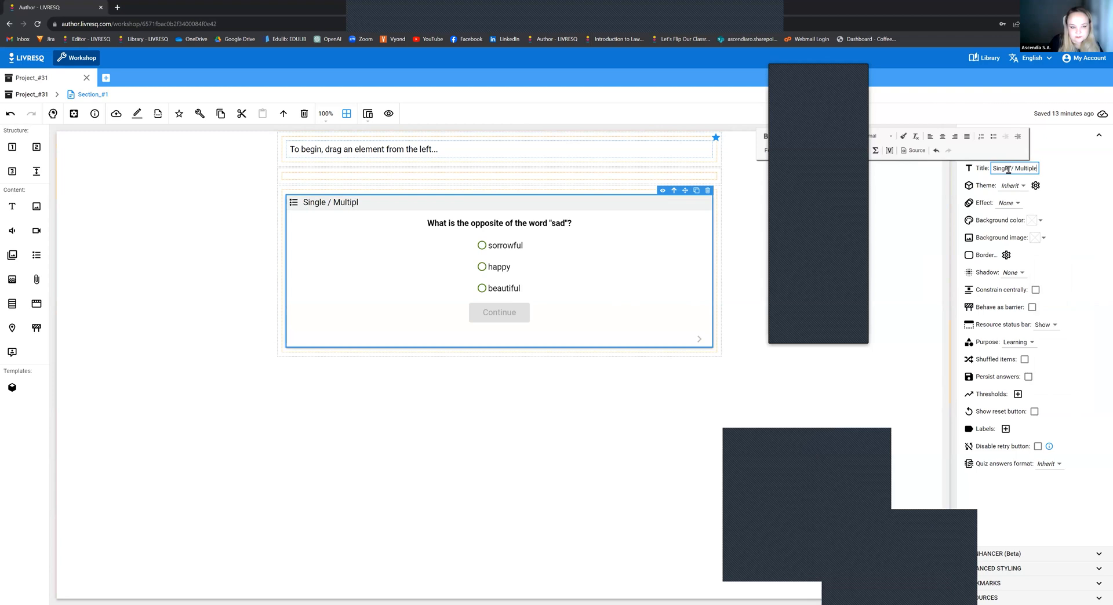
pyautogui.write(' Choice')
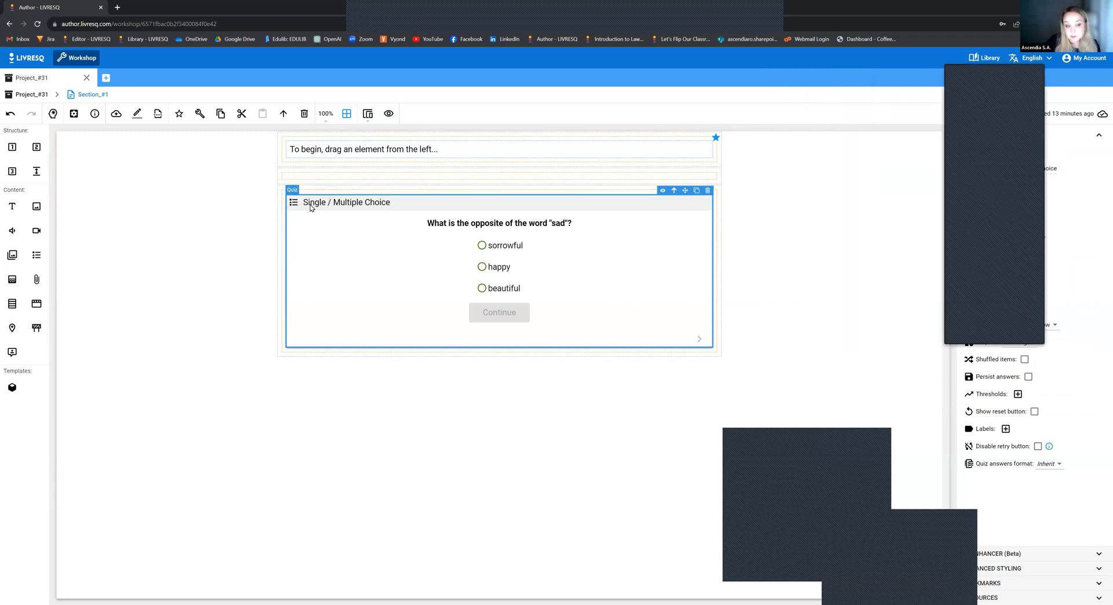
# - Add a new quiz element directly below the Single / Multiple Choice quiz in the section
pyautogui.click(279, 189)
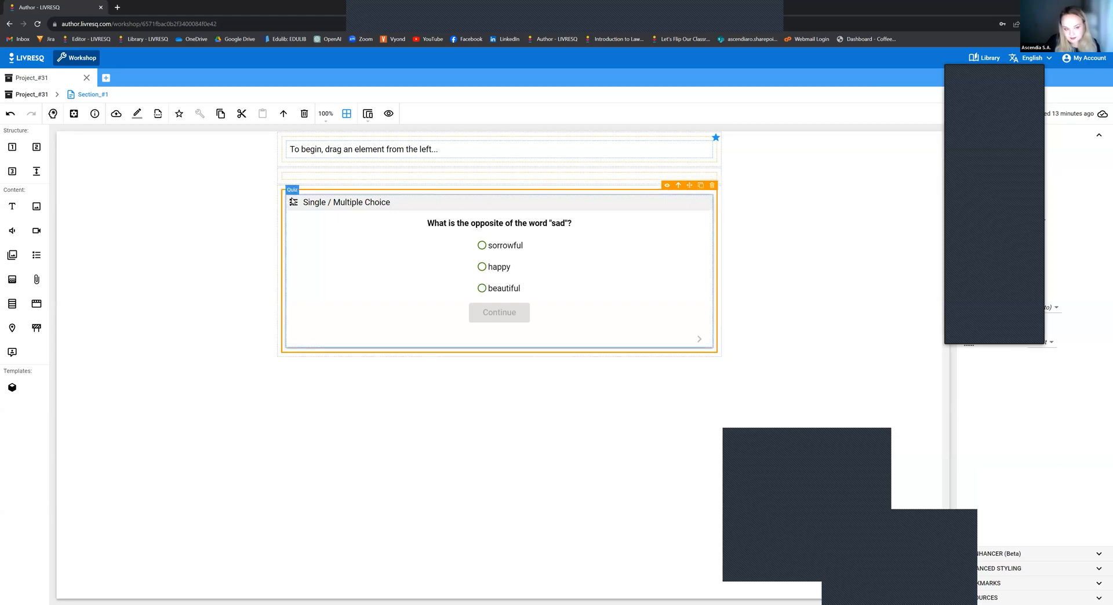
pyautogui.click(296, 211)
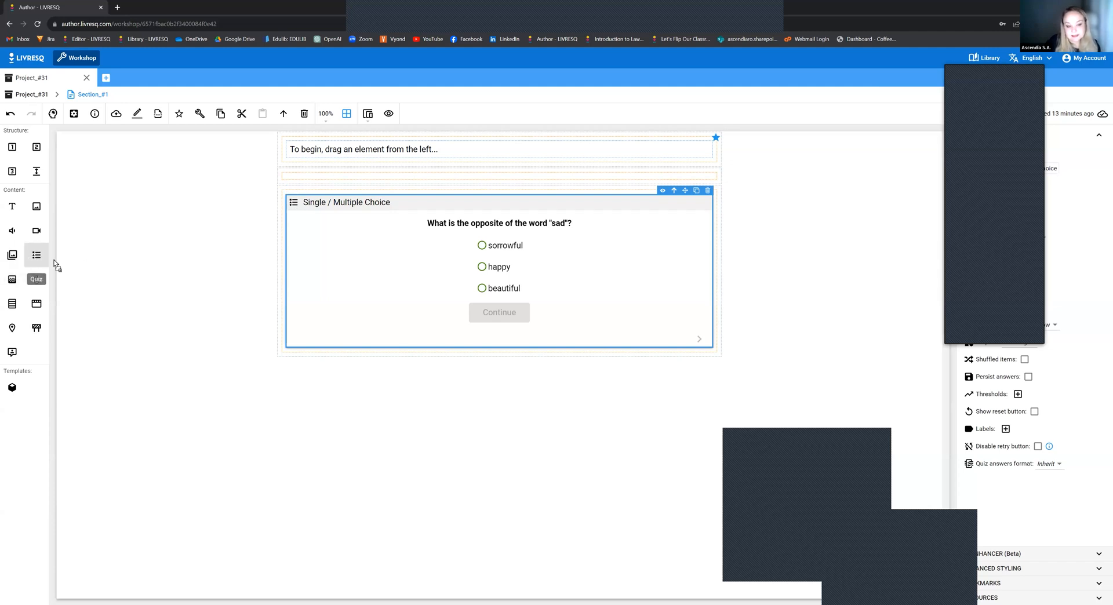
pyautogui.moveTo(347, 332); pyautogui.dragTo(241, 518)
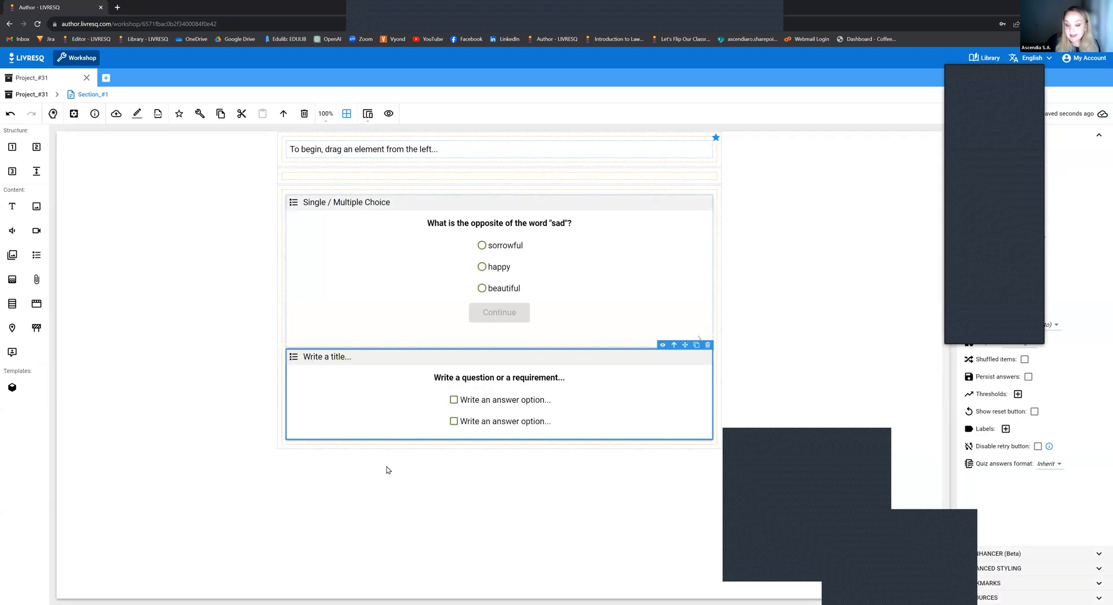
# - Open the new quiz below Single / Multiple Choice for editing and set its question type to Drag and drop
pyautogui.doubleClick(453, 401)
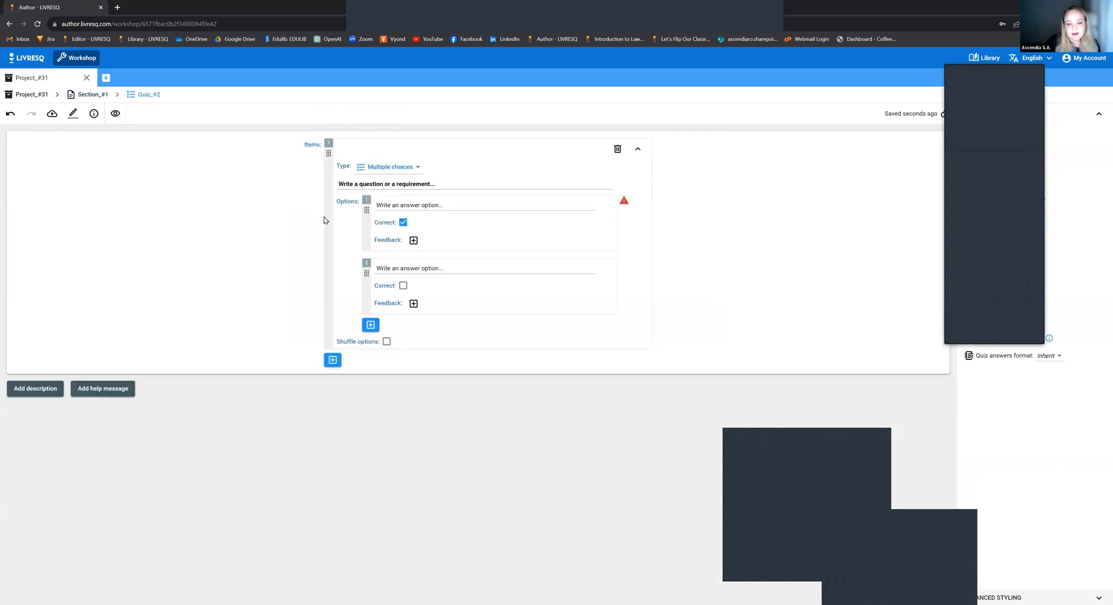
pyautogui.click(385, 168)
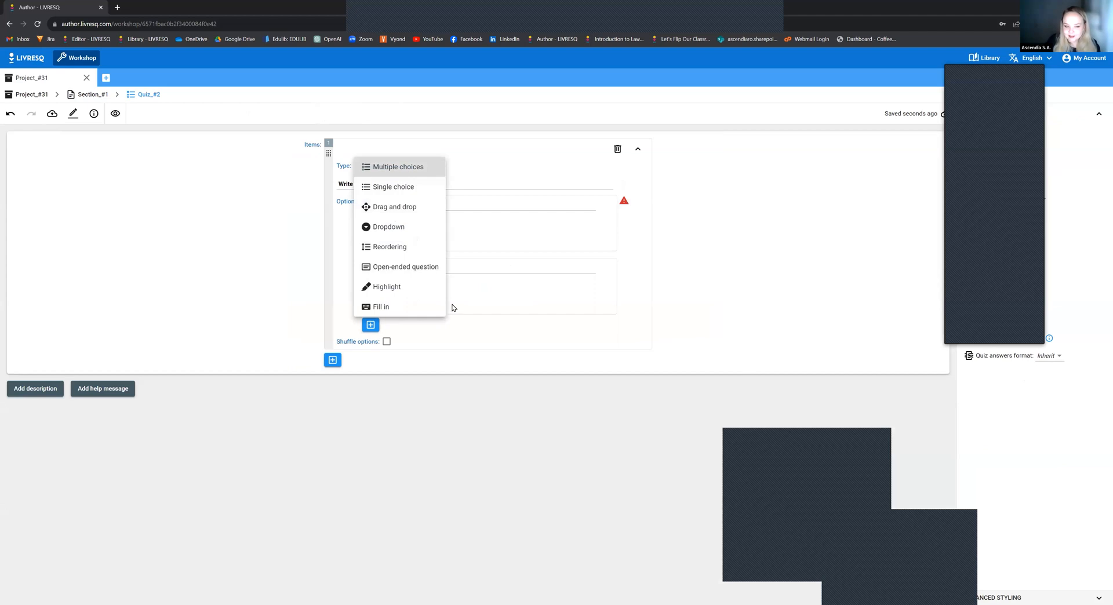
pyautogui.click(408, 207)
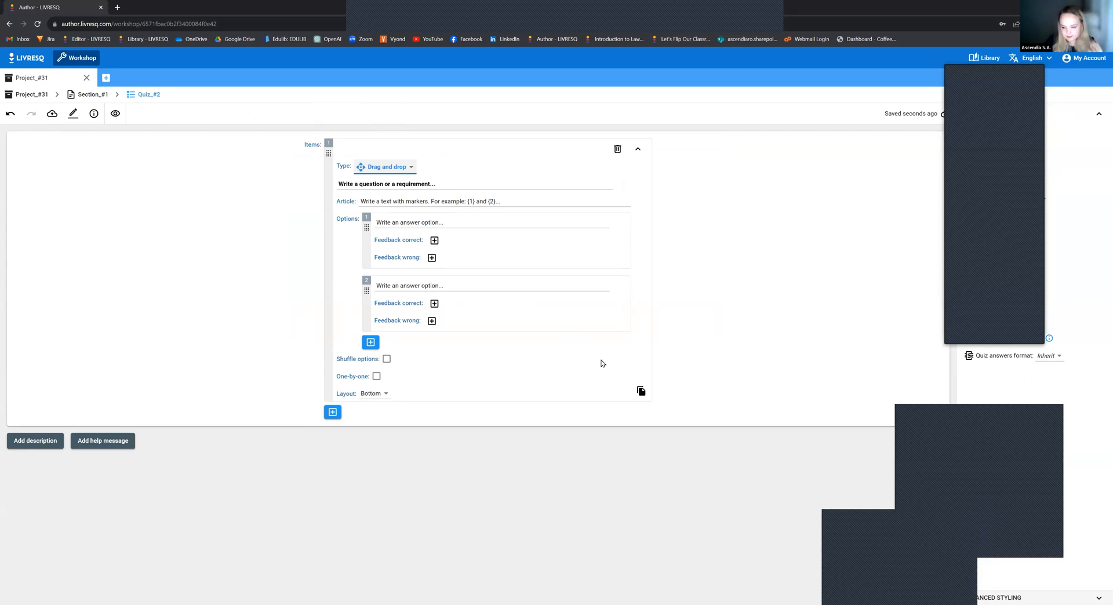
# - Examine how the numbered markers in the sample article text correspond to the numbered answer options
pyautogui.click(468, 201)
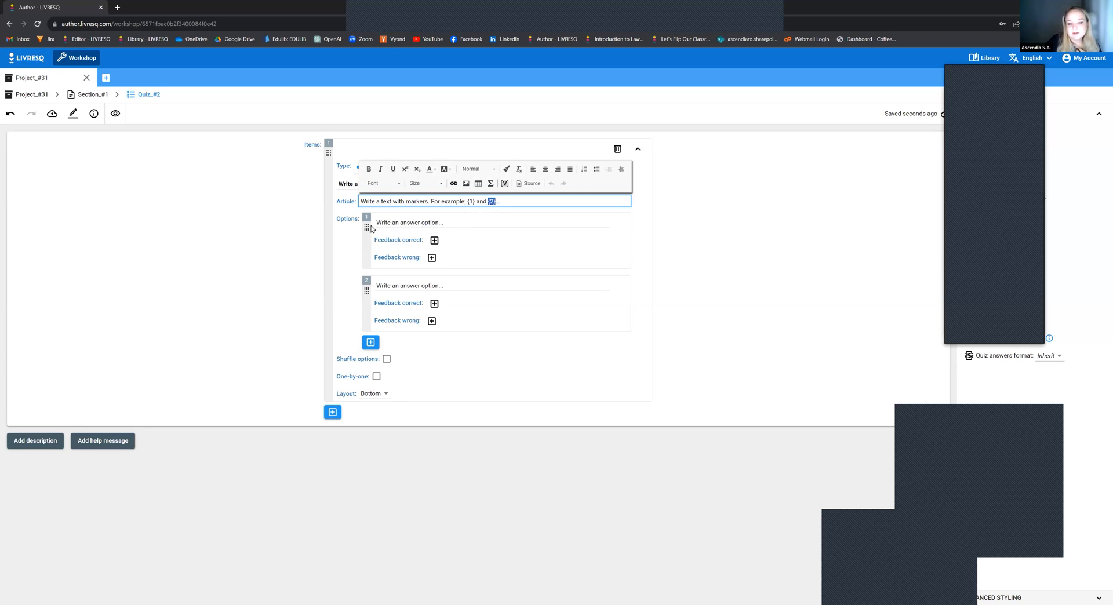
pyautogui.click(409, 221)
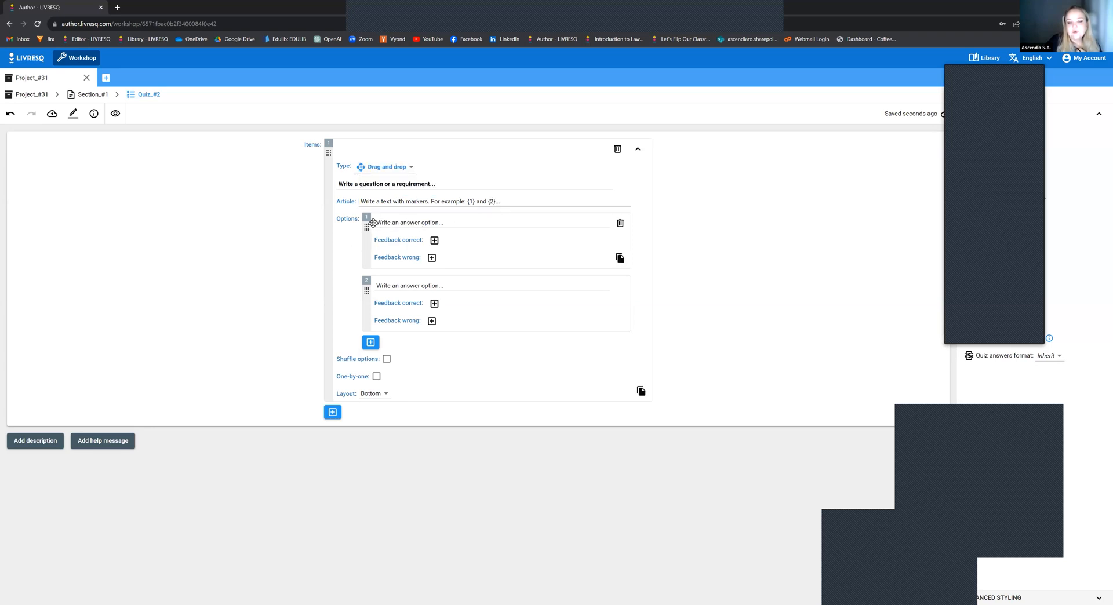
pyautogui.tripleClick(471, 201)
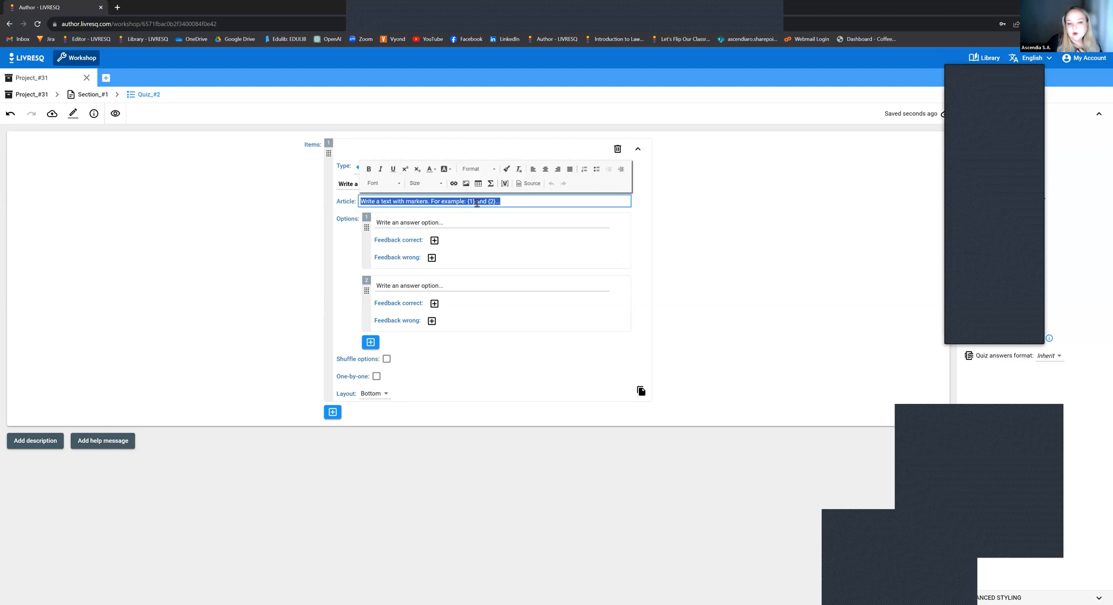
pyautogui.click(477, 203)
pyautogui.click(470, 201)
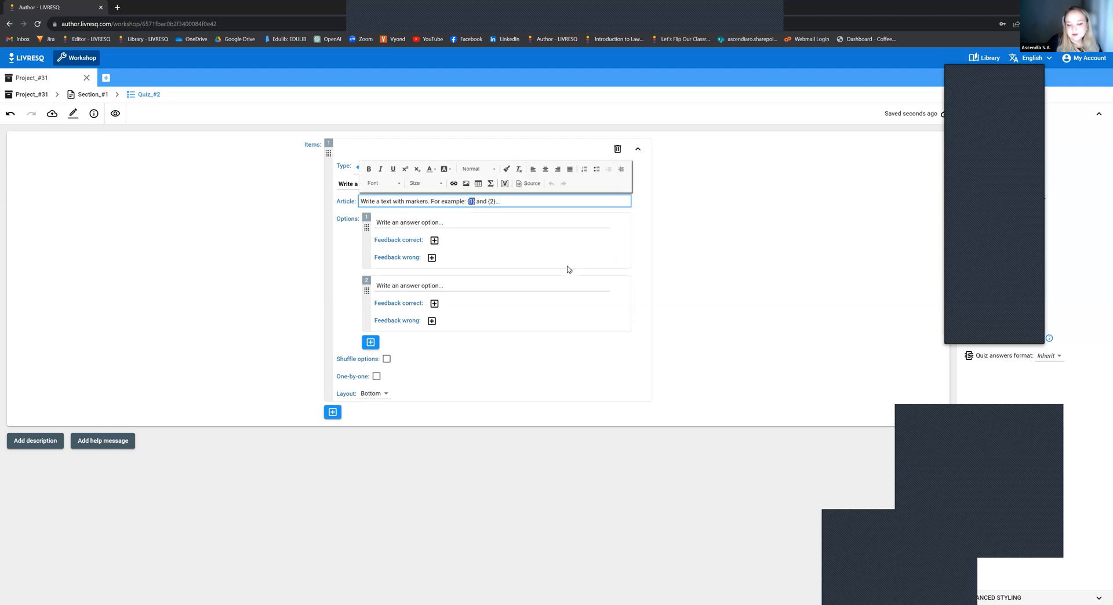
pyautogui.click(692, 231)
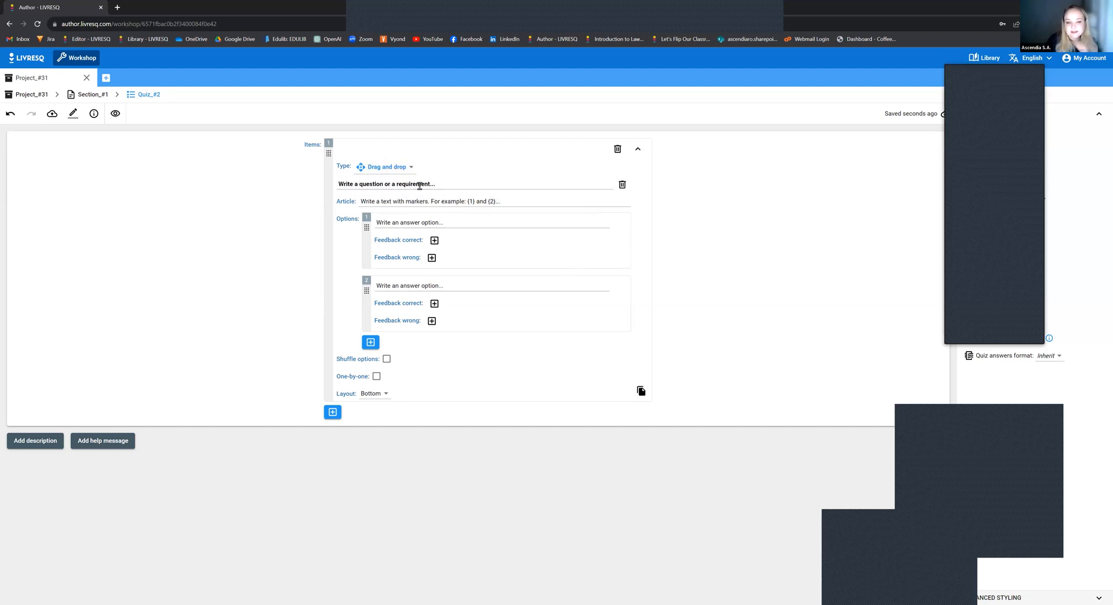
# - Write the question "Drag and drop the items into the appropiate place." and the article "{1} is a city and {2} is a country."
pyautogui.click(424, 184)
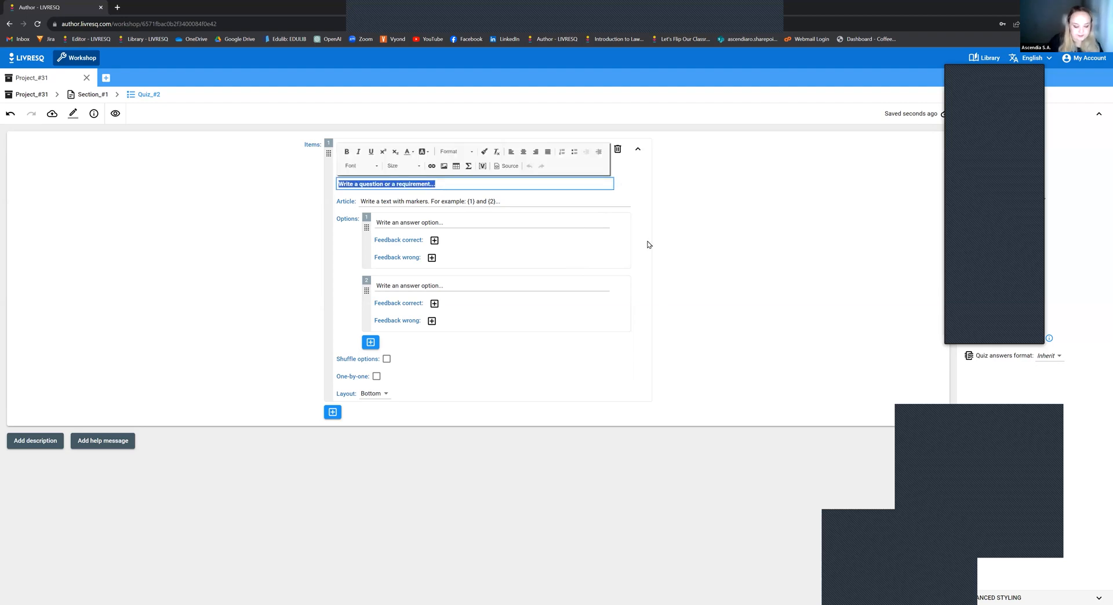
pyautogui.write('D')
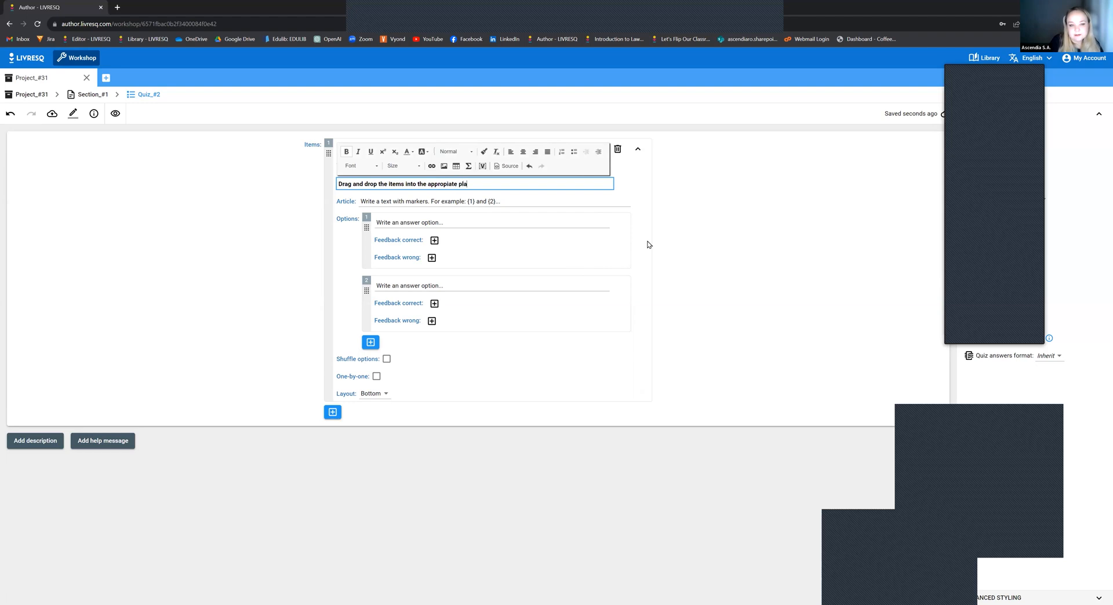
pyautogui.click(532, 203)
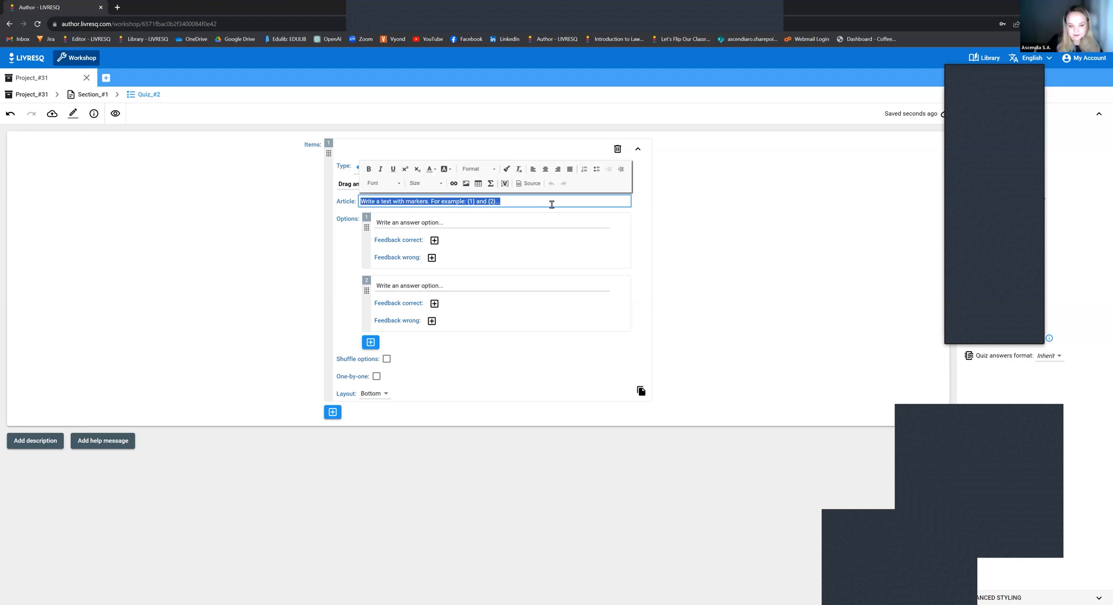
pyautogui.click(450, 203)
pyautogui.moveTo(527, 200); pyautogui.dragTo(299, 205)
pyautogui.write('{1')
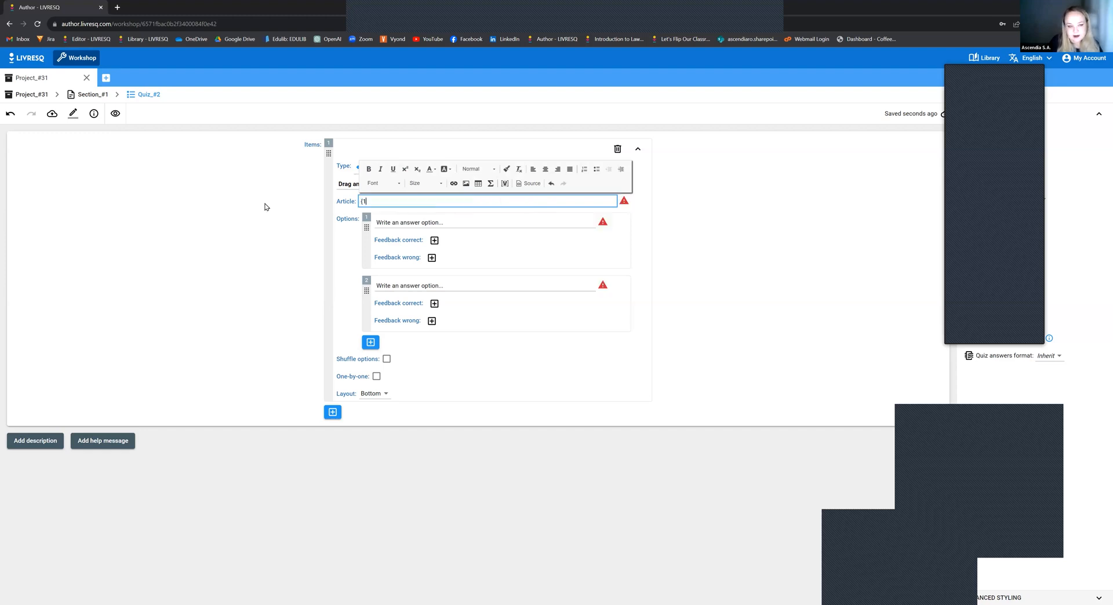
pyautogui.write('}')
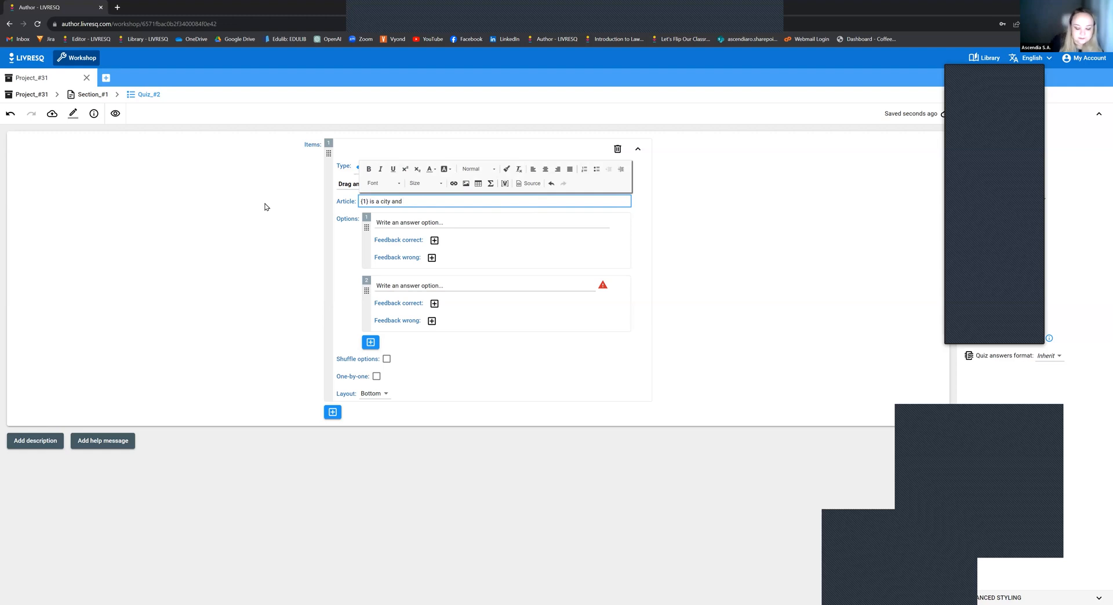
pyautogui.write('is a city and {2} is a country.')
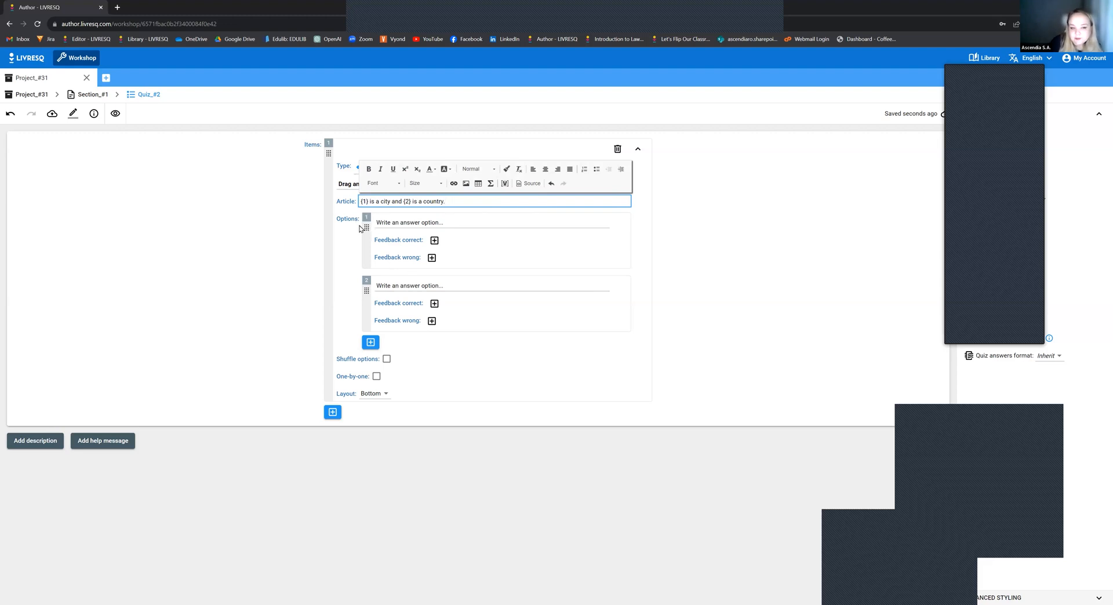
# - Fill in the answer options matching the article's markers: "Paris" for option 1 and "Germany" for option 2
pyautogui.click(351, 228)
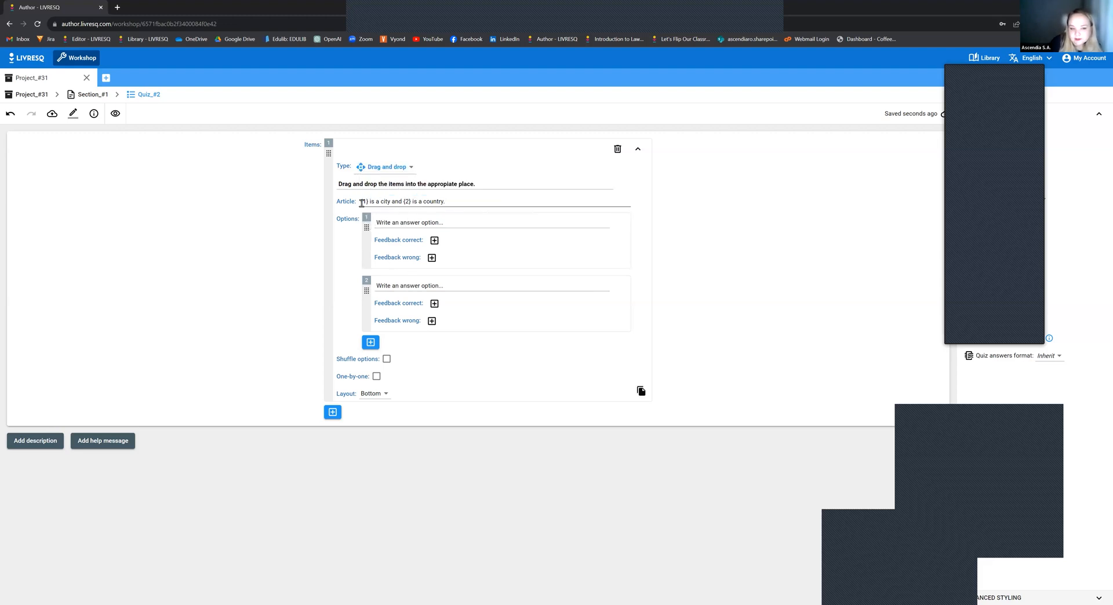
pyautogui.moveTo(369, 201); pyautogui.dragTo(361, 194)
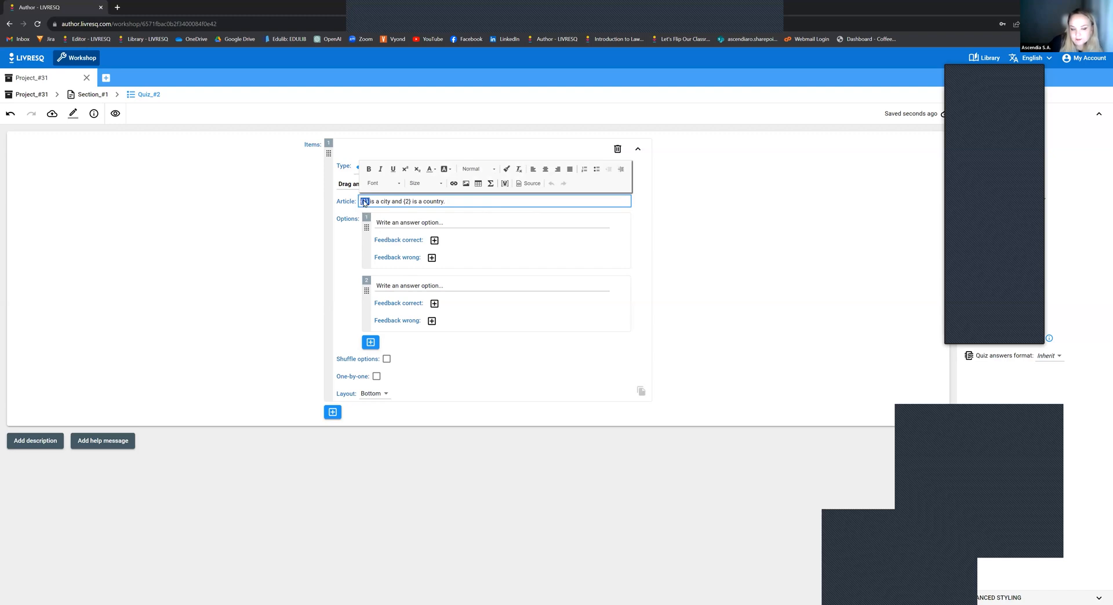
pyautogui.click(392, 221)
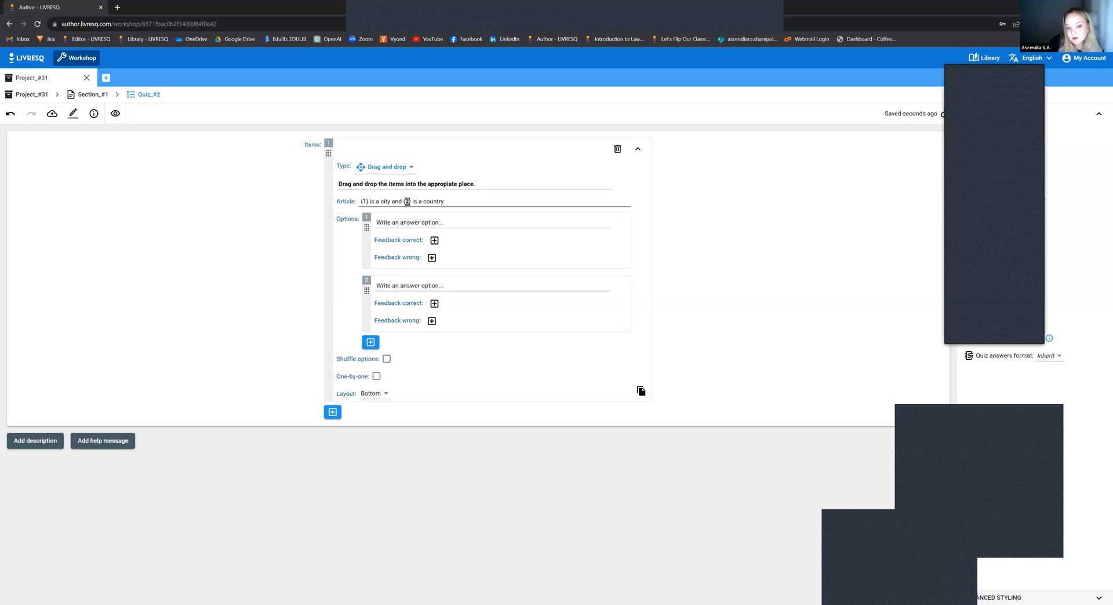
pyautogui.click(407, 202)
pyautogui.click(410, 222)
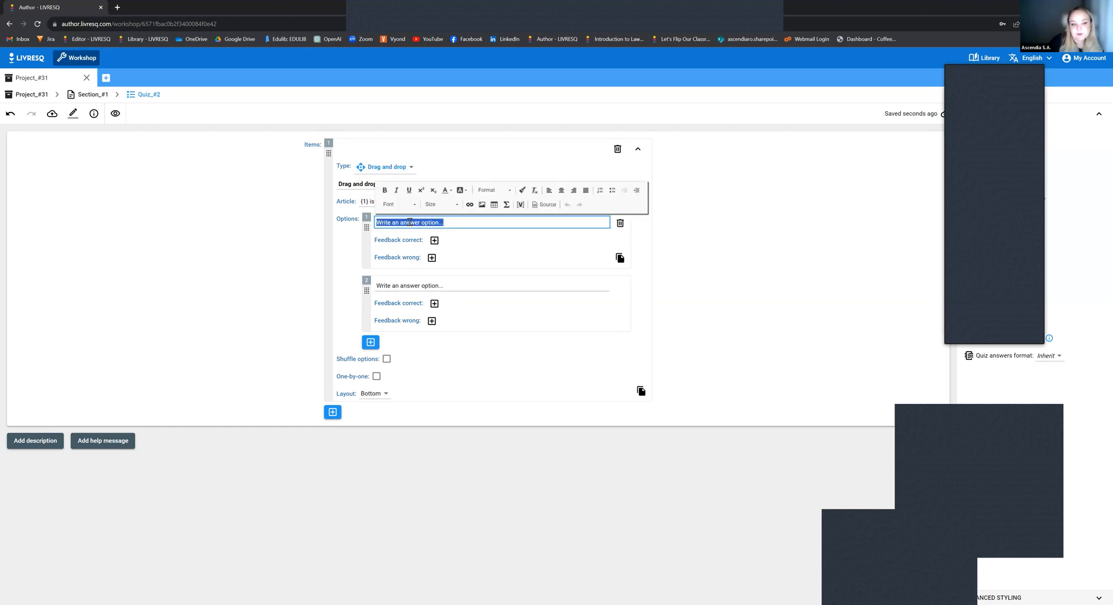
pyautogui.write('Paris')
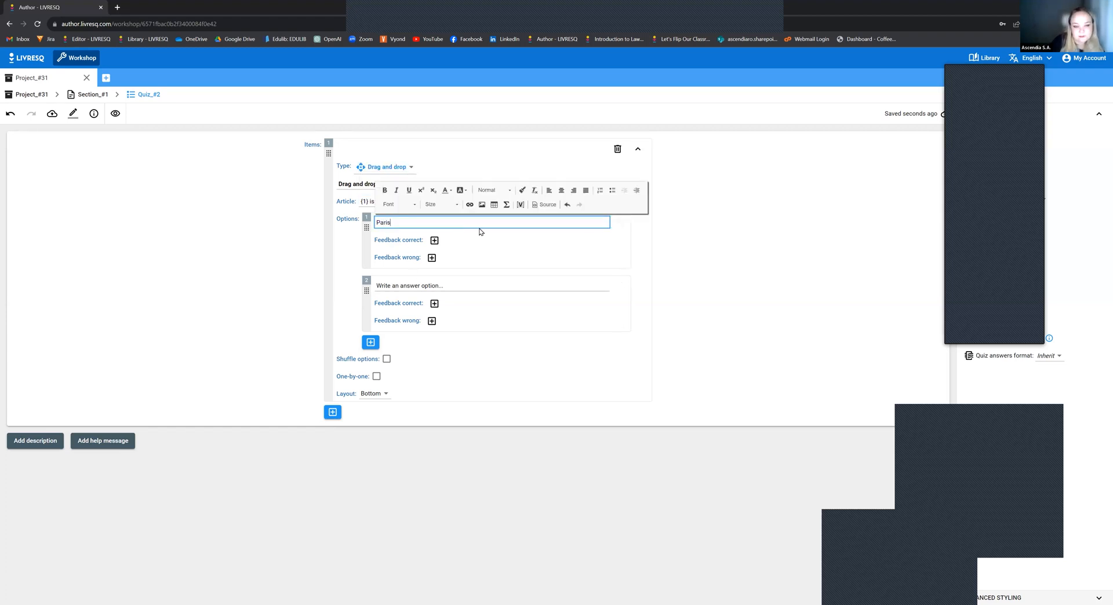
pyautogui.click(440, 286)
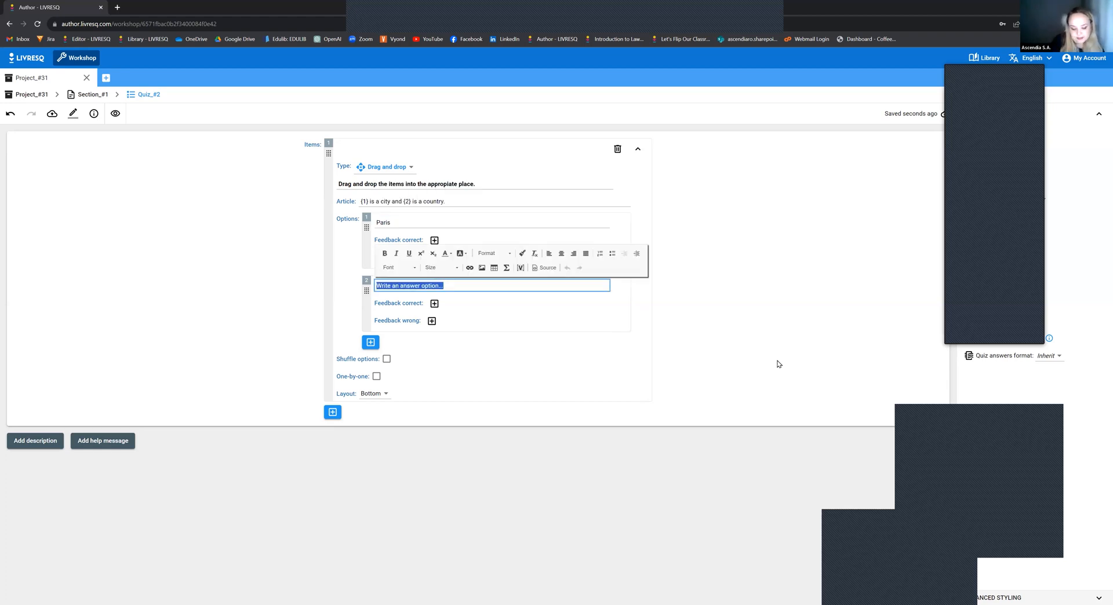
pyautogui.write('Germany')
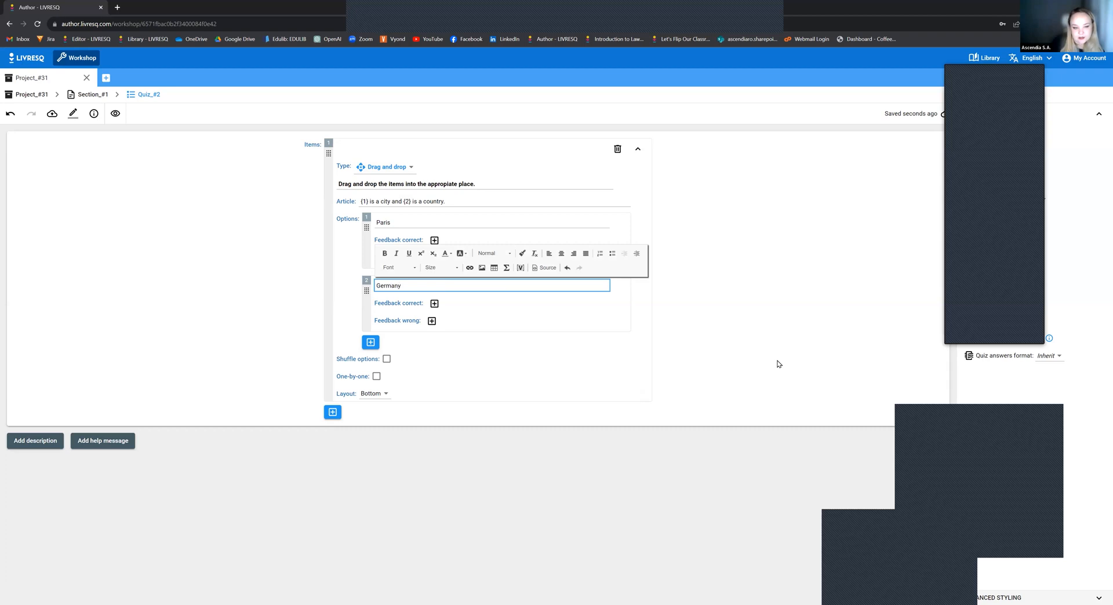
# - Add the line "{3} is a flower." to the article and a third answer option, "The rose"
pyautogui.click(464, 201)
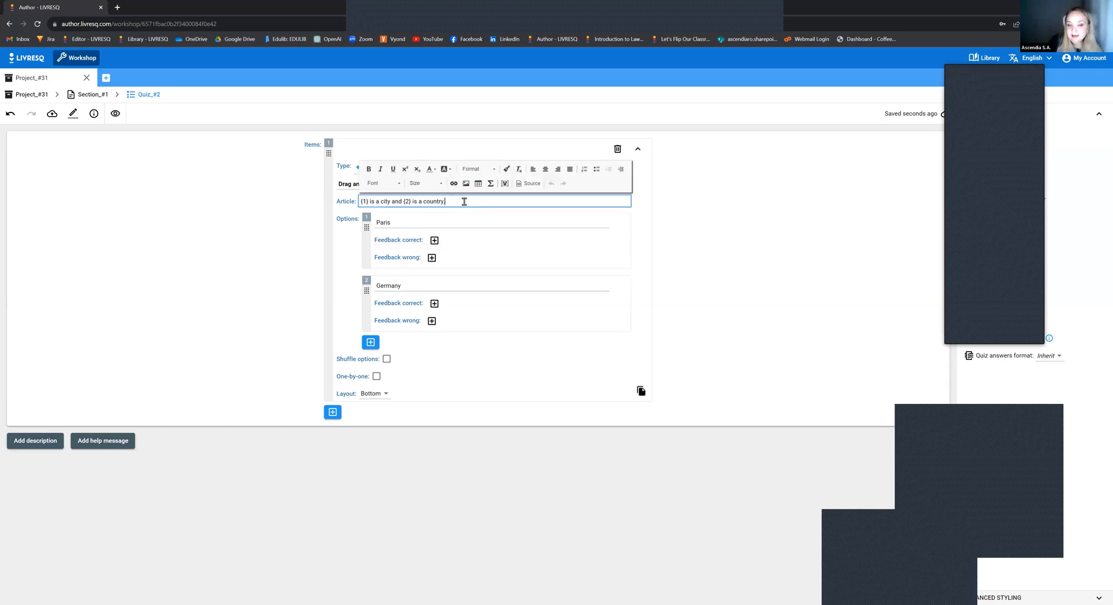
pyautogui.press('Return')
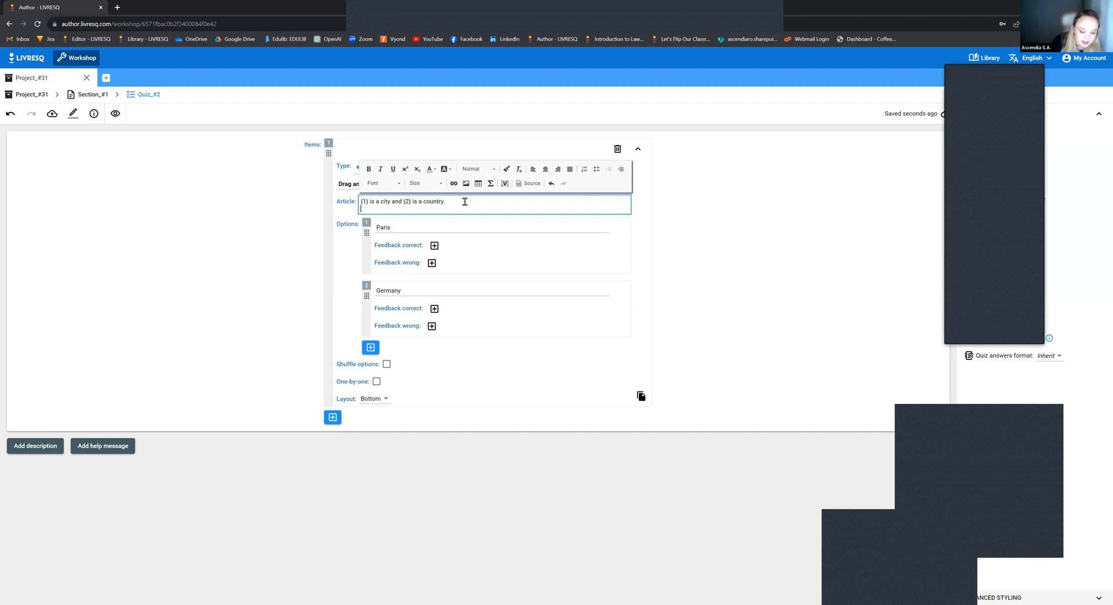
pyautogui.write('{3} is a flower.')
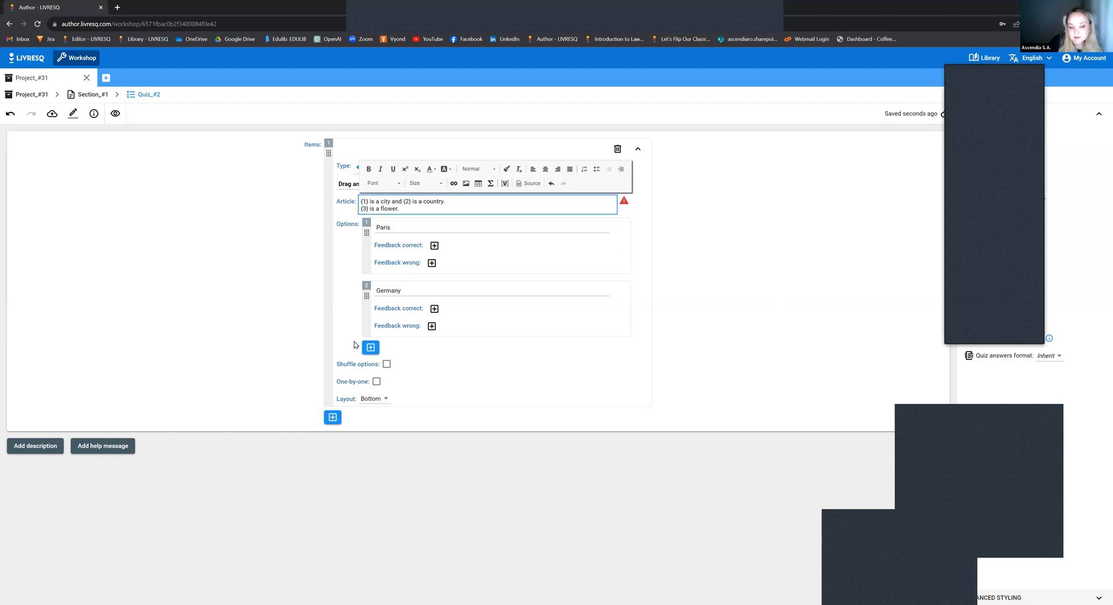
pyautogui.click(356, 344)
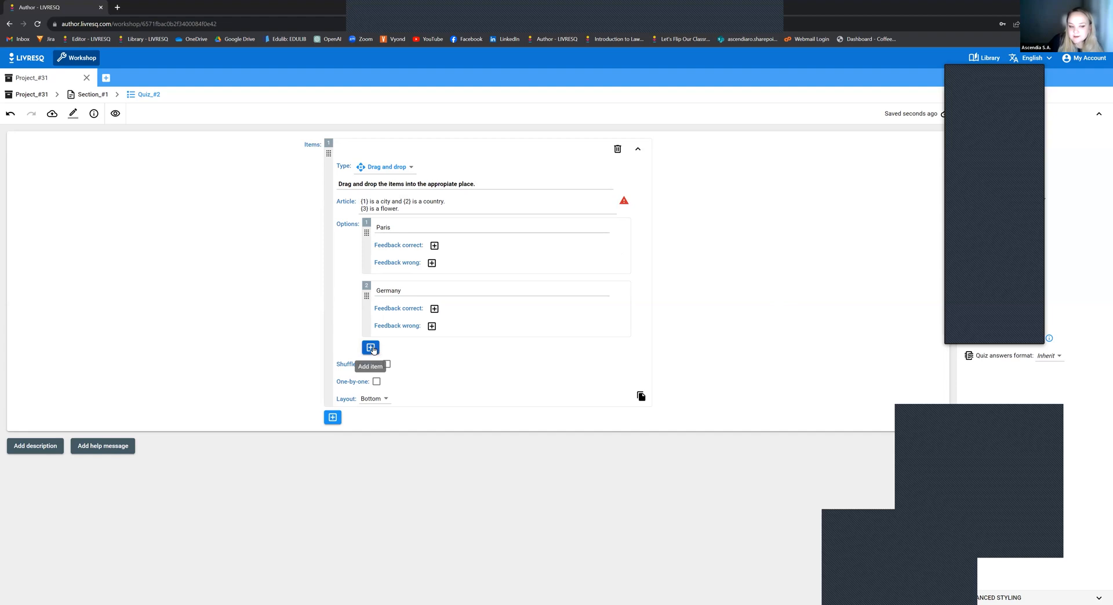
pyautogui.click(372, 348)
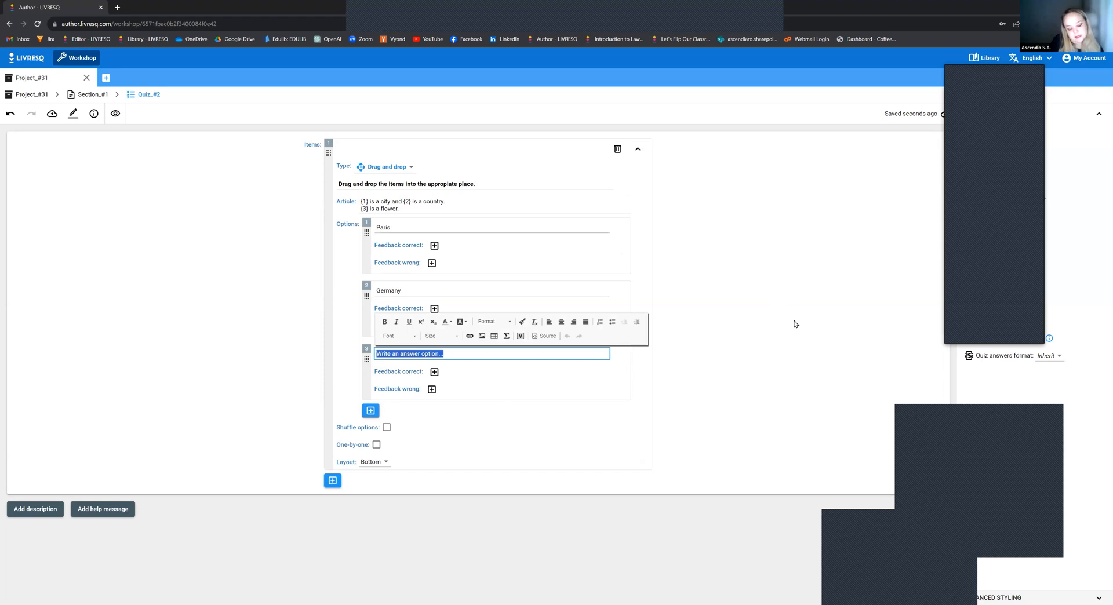
pyautogui.write('The rose')
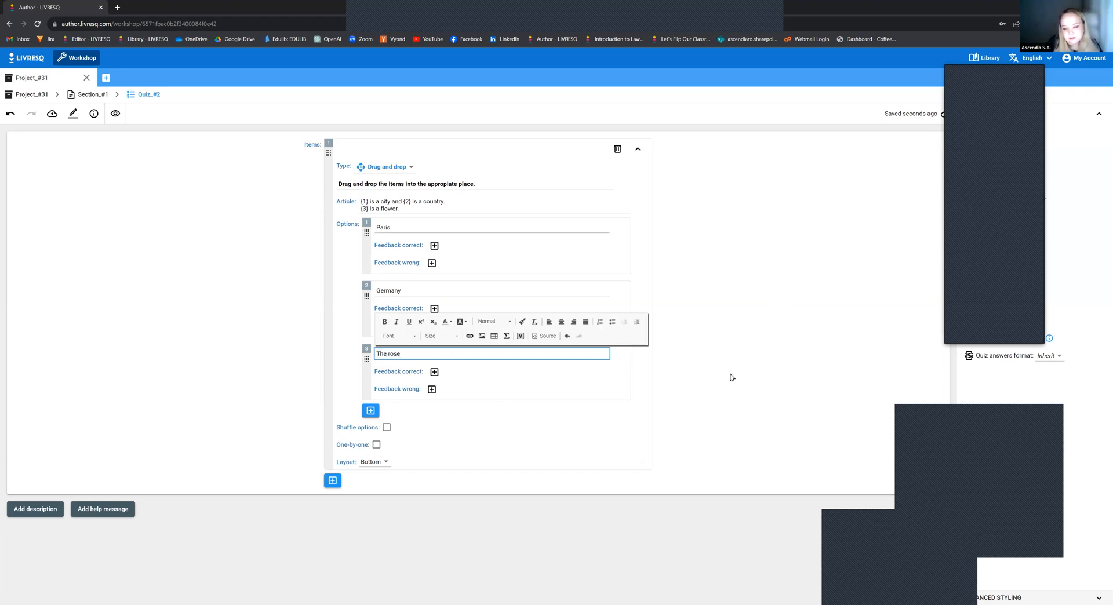
pyautogui.click(667, 387)
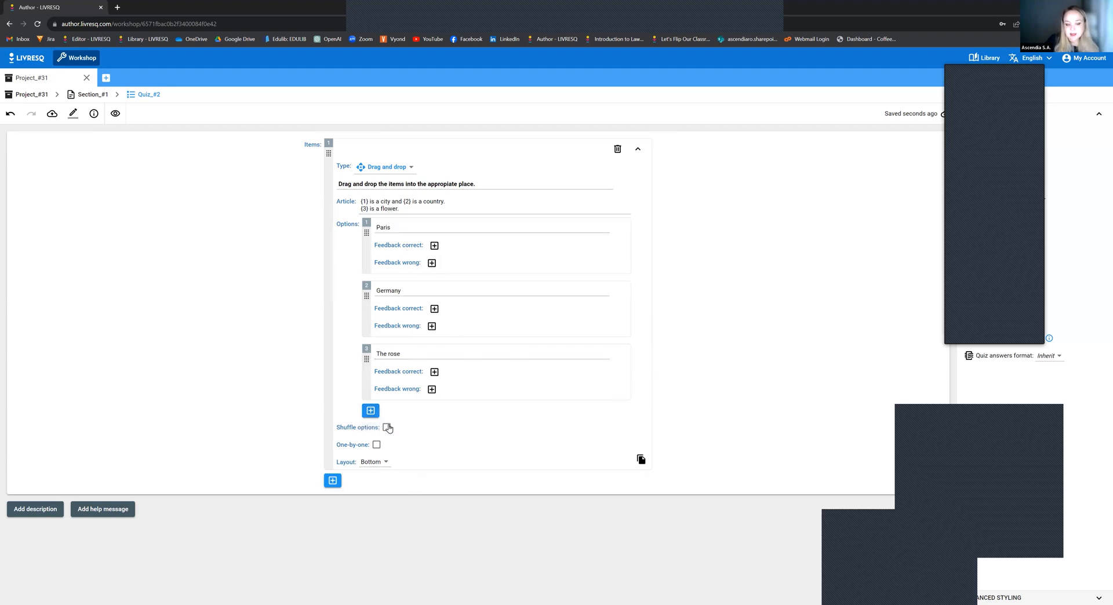
# - View the layout choices available for the drag-and-drop question without changing the setting
pyautogui.click(378, 465)
pyautogui.click(382, 467)
pyautogui.click(380, 463)
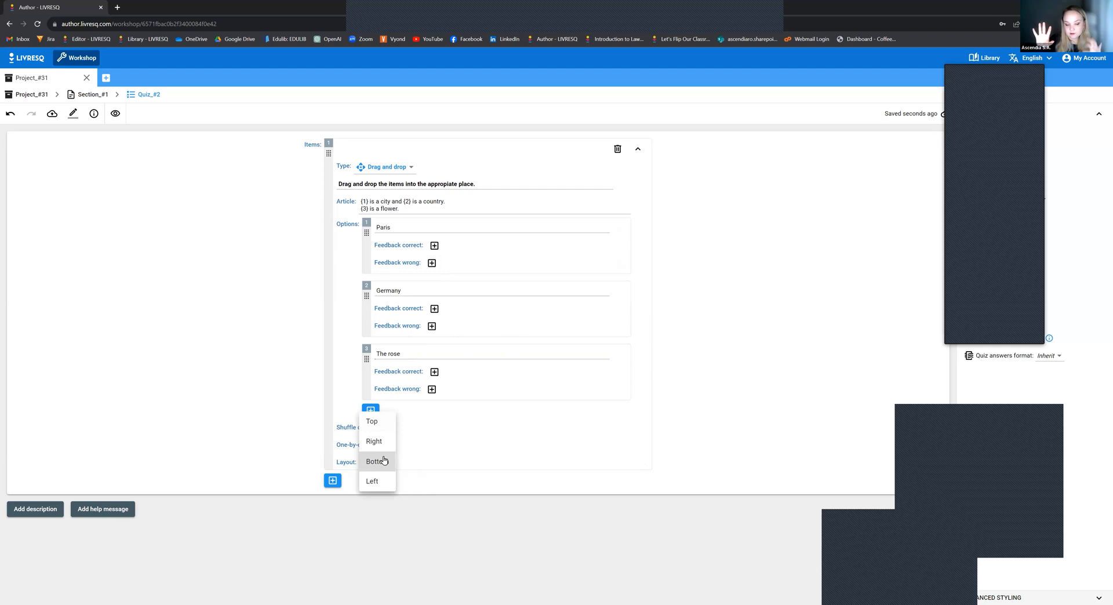
pyautogui.click(748, 409)
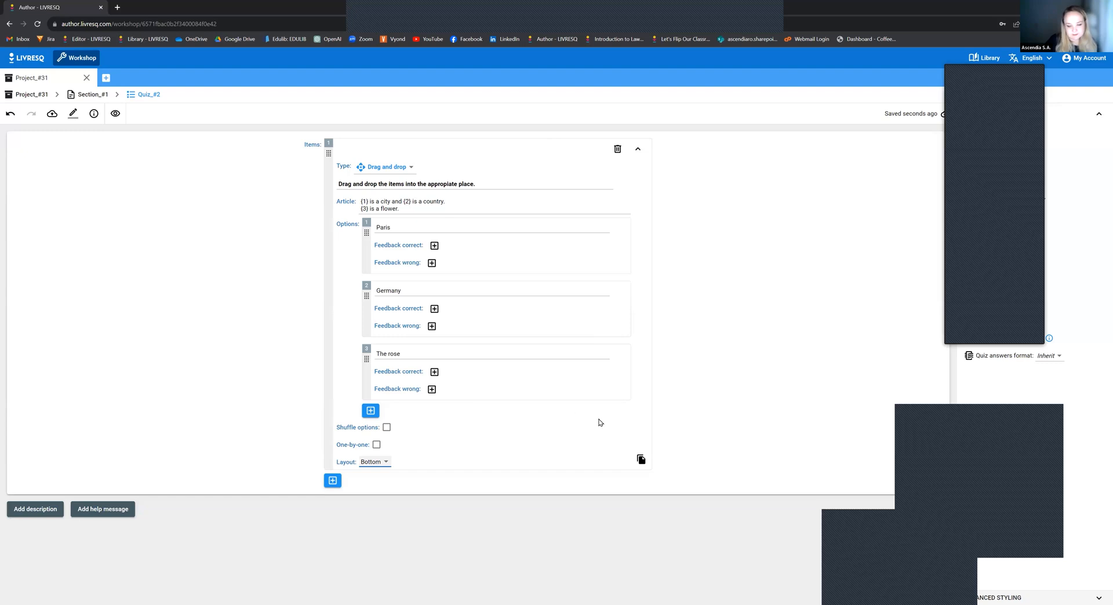
# - Duplicate the whole drag-and-drop question as a second item in the quiz
pyautogui.click(641, 461)
pyautogui.scroll(-5, 493, 491)
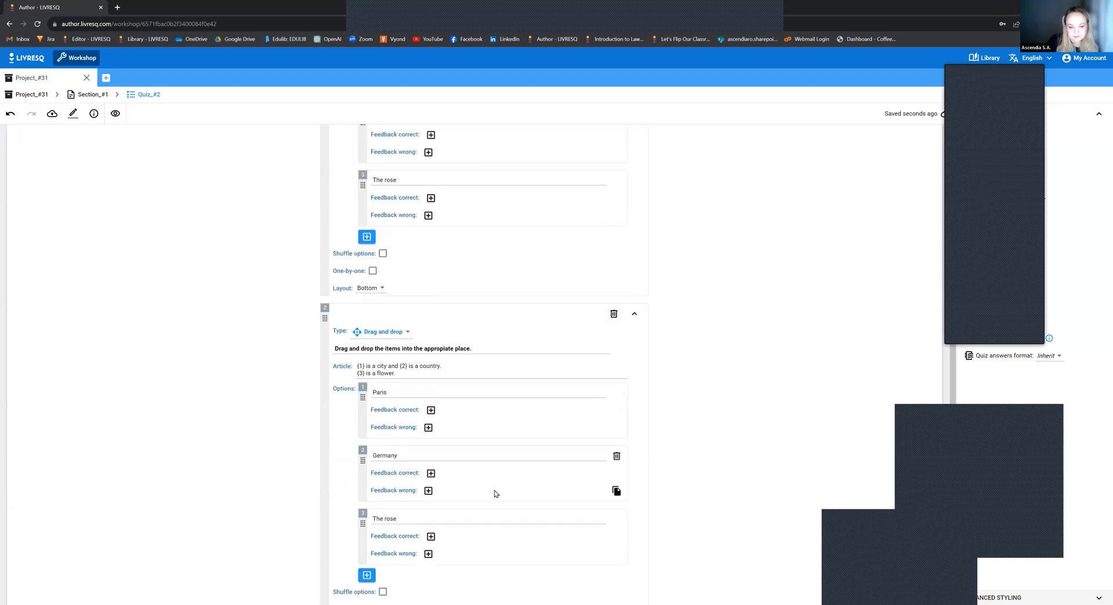
pyautogui.scroll(5, 406, 516)
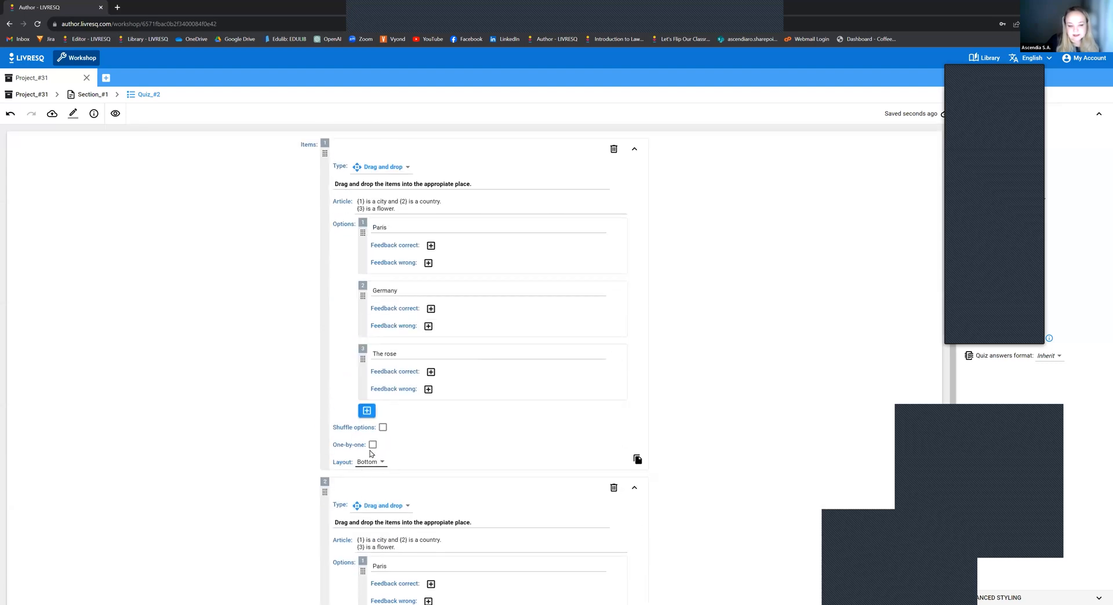
# - Enable shuffled options for the first drag-and-drop item and set the duplicate item's layout to Top
pyautogui.scroll(-2, 470, 450)
pyautogui.scroll(-2, 636, 429)
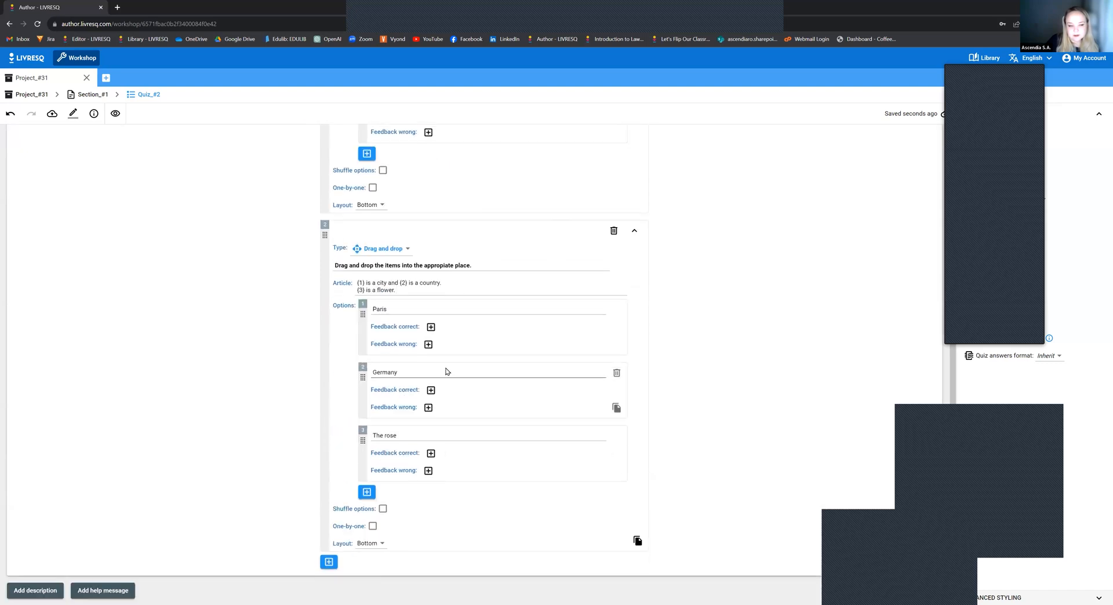
pyautogui.scroll(2, 504, 417)
pyautogui.click(383, 301)
pyautogui.scroll(-2, 464, 371)
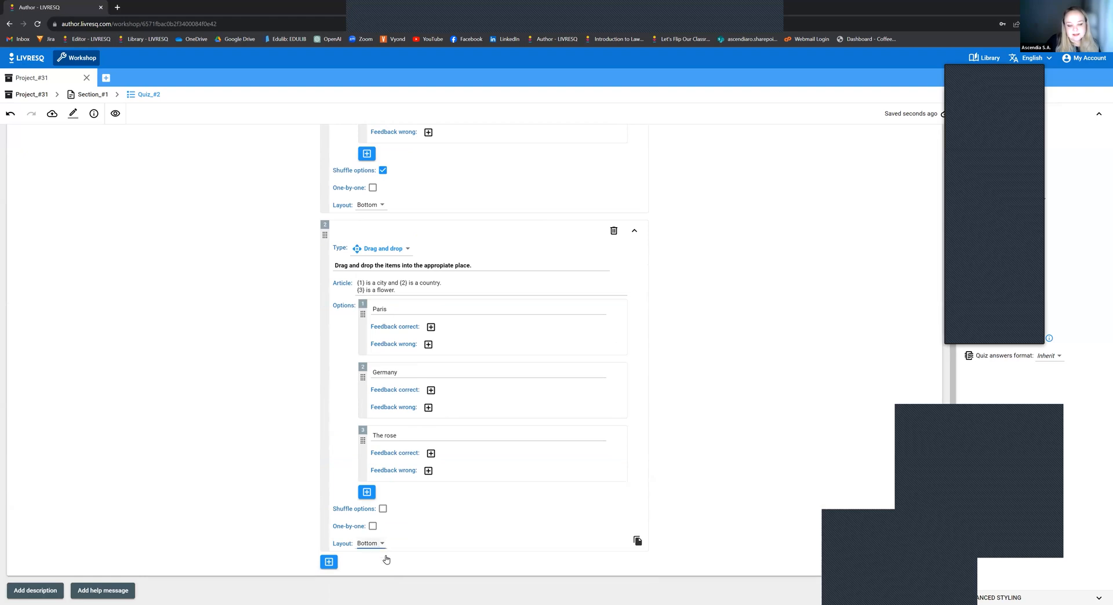
pyautogui.click(374, 544)
pyautogui.click(379, 508)
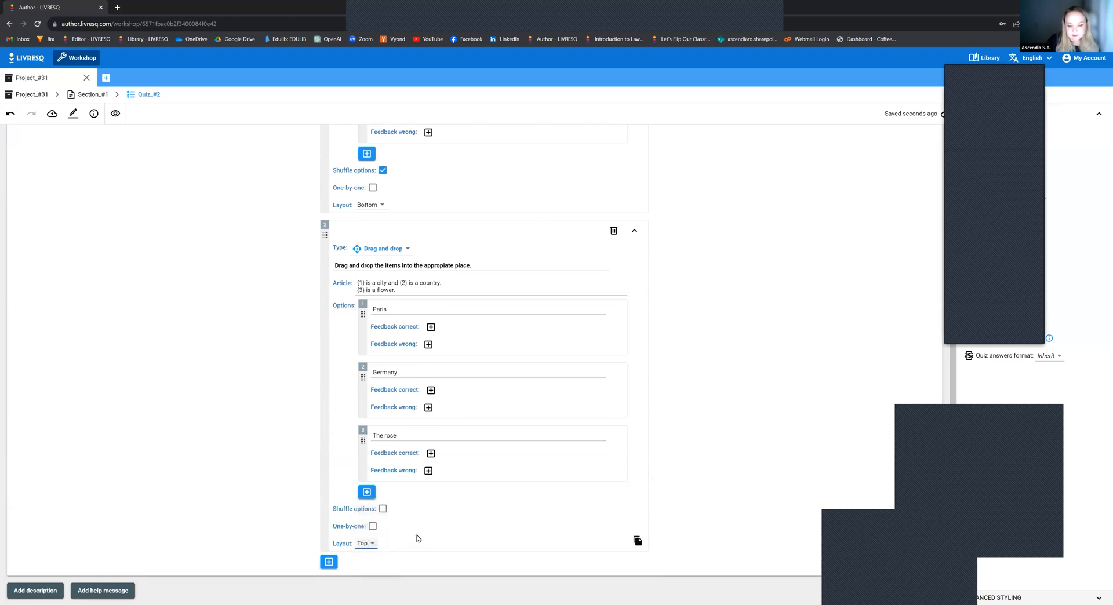
# - Turn on One-by-one for the second drag-and-drop item and duplicate the item
pyautogui.click(371, 527)
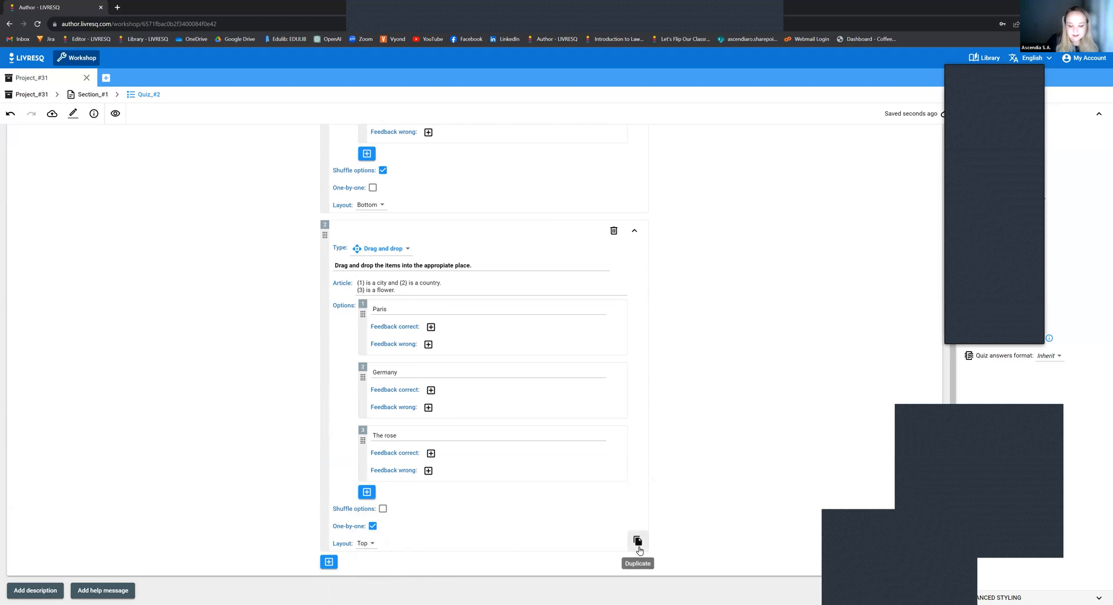
pyautogui.click(637, 542)
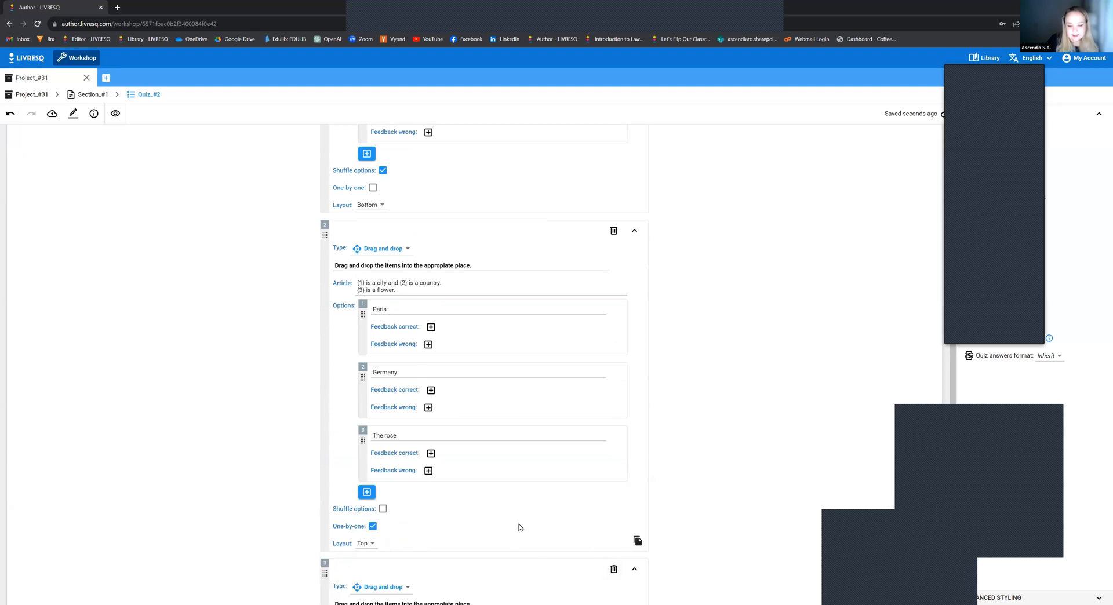
# - Set the third drag-and-drop item's layout to Right and turn off its One-by-one option
pyautogui.click(363, 543)
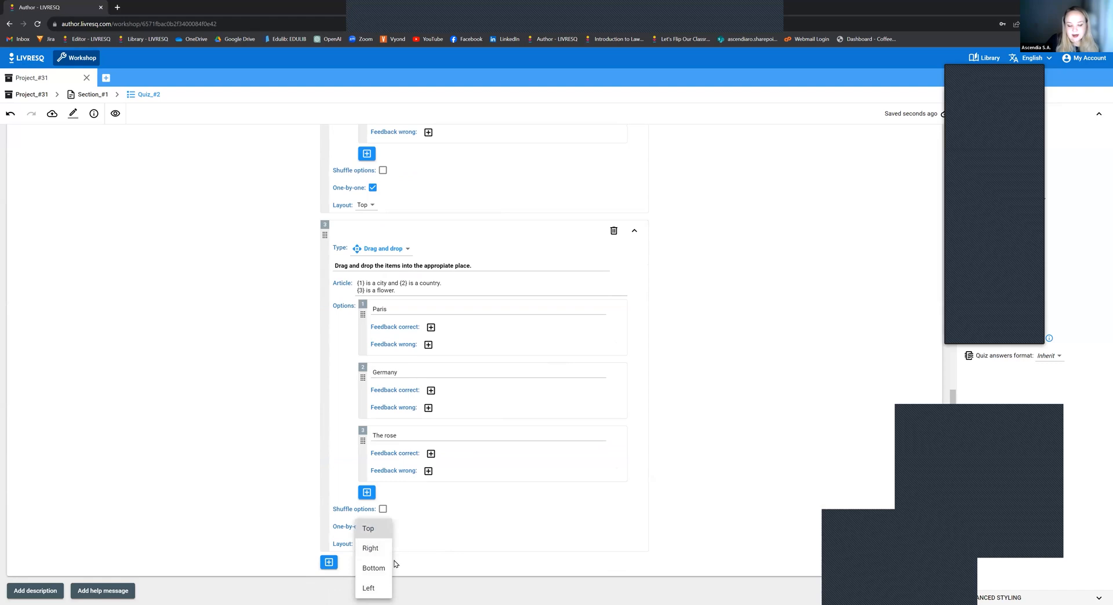
pyautogui.click(372, 549)
pyautogui.click(374, 528)
# - Preview the quiz and complete the first item, trying Germany in the city blank before placing each answer in its matching blank
pyautogui.scroll(1, 407, 541)
pyautogui.scroll(-1, 405, 541)
pyautogui.scroll(2, 434, 524)
pyautogui.scroll(3, 430, 511)
pyautogui.scroll(4, 300, 327)
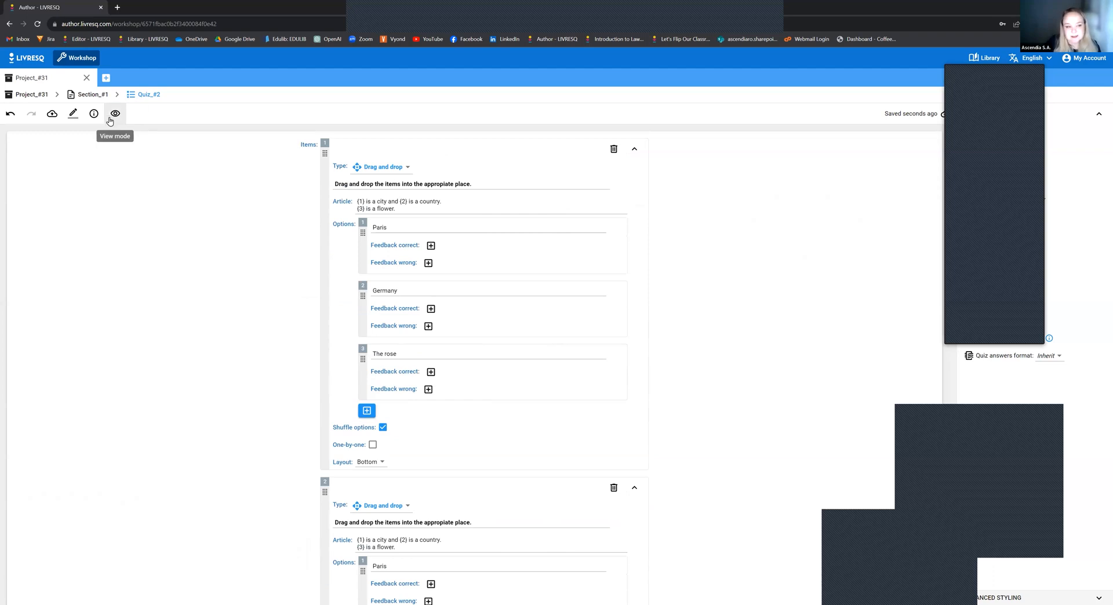
pyautogui.click(108, 118)
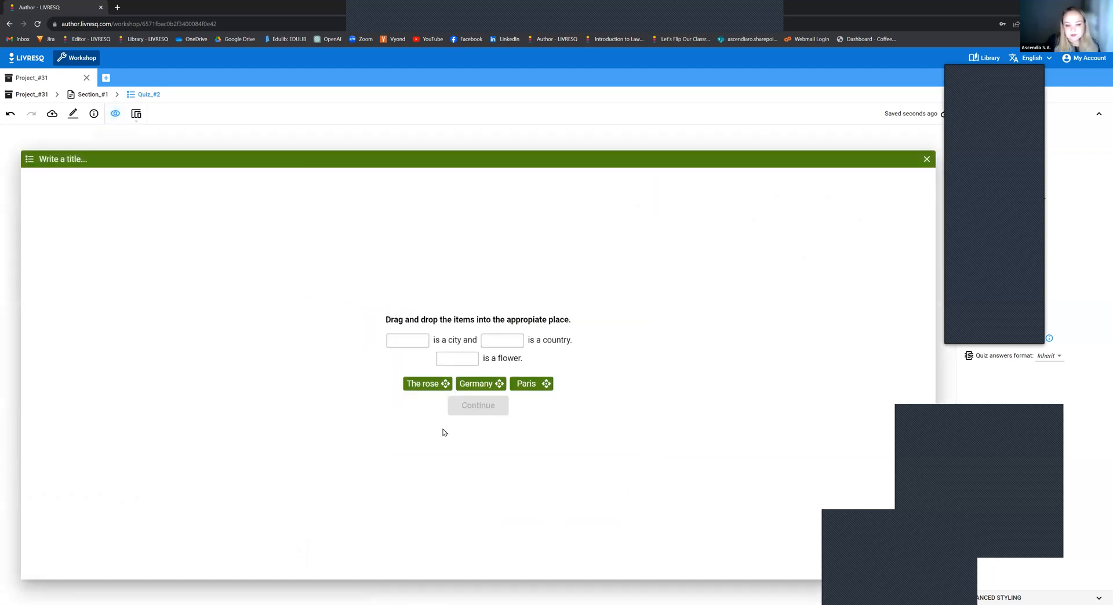
pyautogui.moveTo(386, 317); pyautogui.dragTo(581, 326)
pyautogui.click(573, 328)
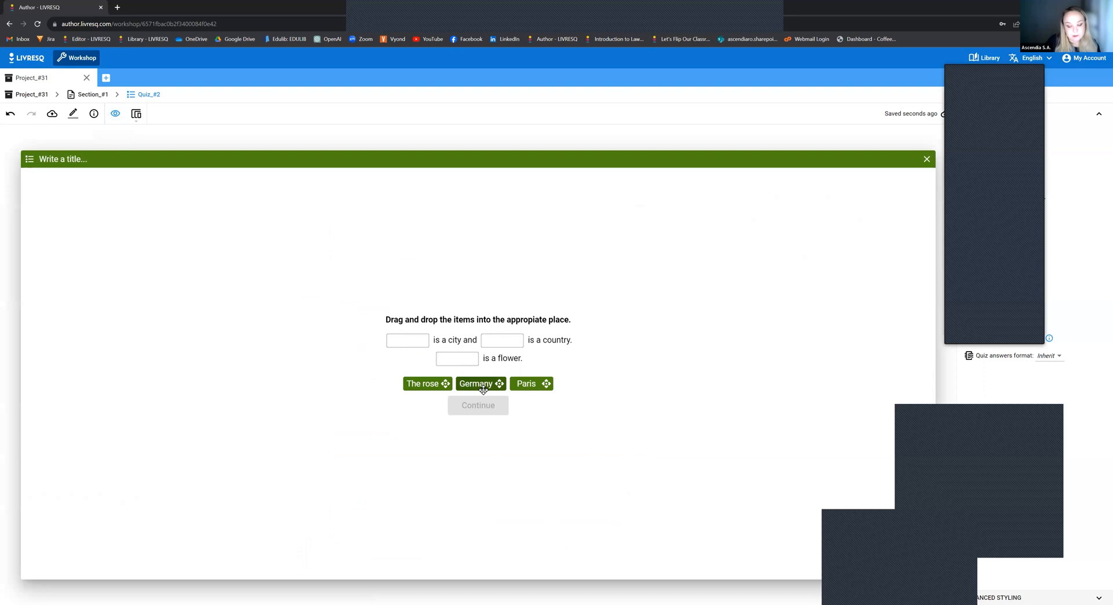
pyautogui.moveTo(482, 389); pyautogui.dragTo(413, 342)
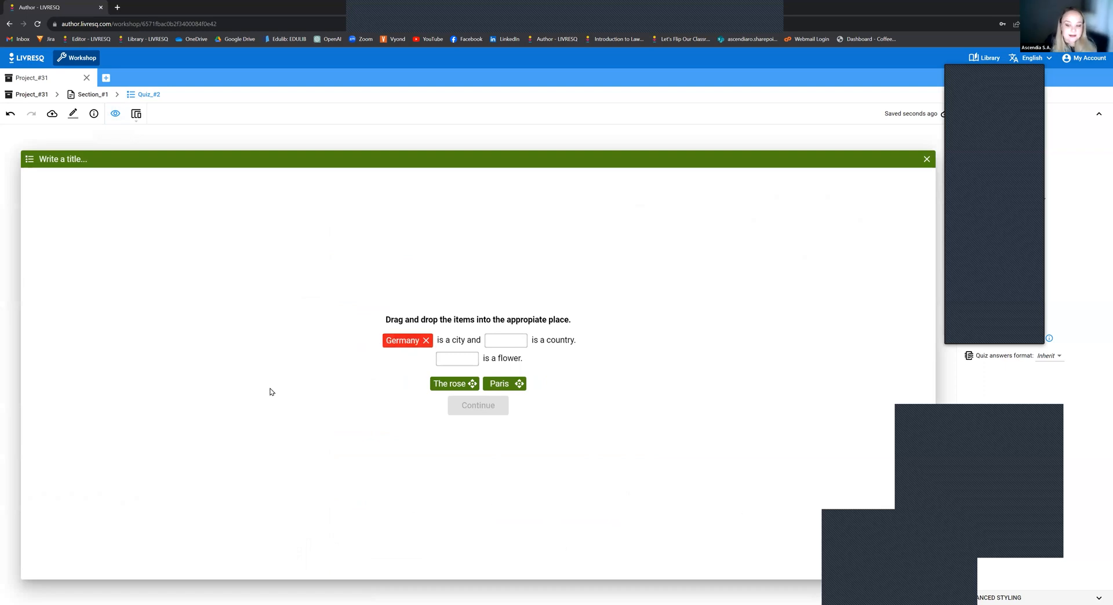
pyautogui.moveTo(406, 341); pyautogui.dragTo(516, 340)
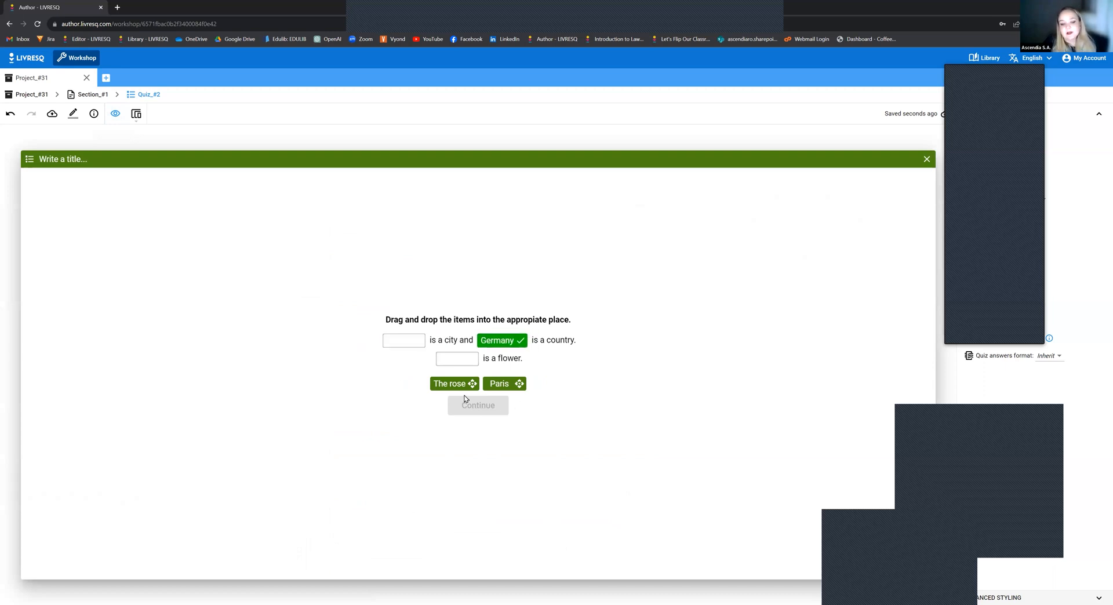
pyautogui.moveTo(458, 384); pyautogui.dragTo(407, 345)
pyautogui.click(479, 406)
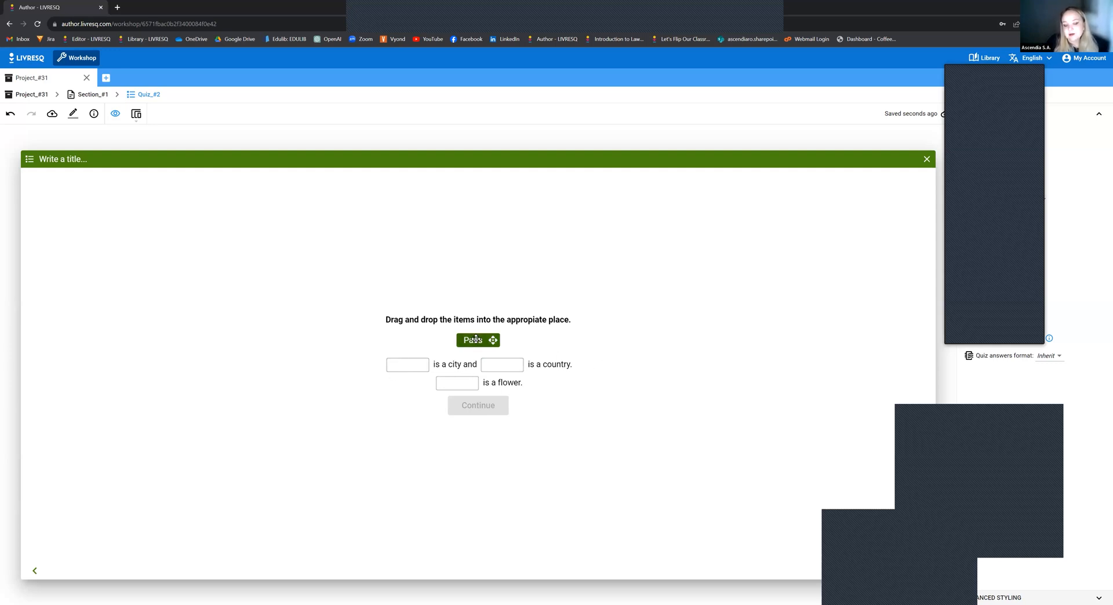
# - Complete the second previewed item by placing Paris, Germany and The rose one at a time, and continue to the third
pyautogui.moveTo(475, 339); pyautogui.dragTo(408, 364)
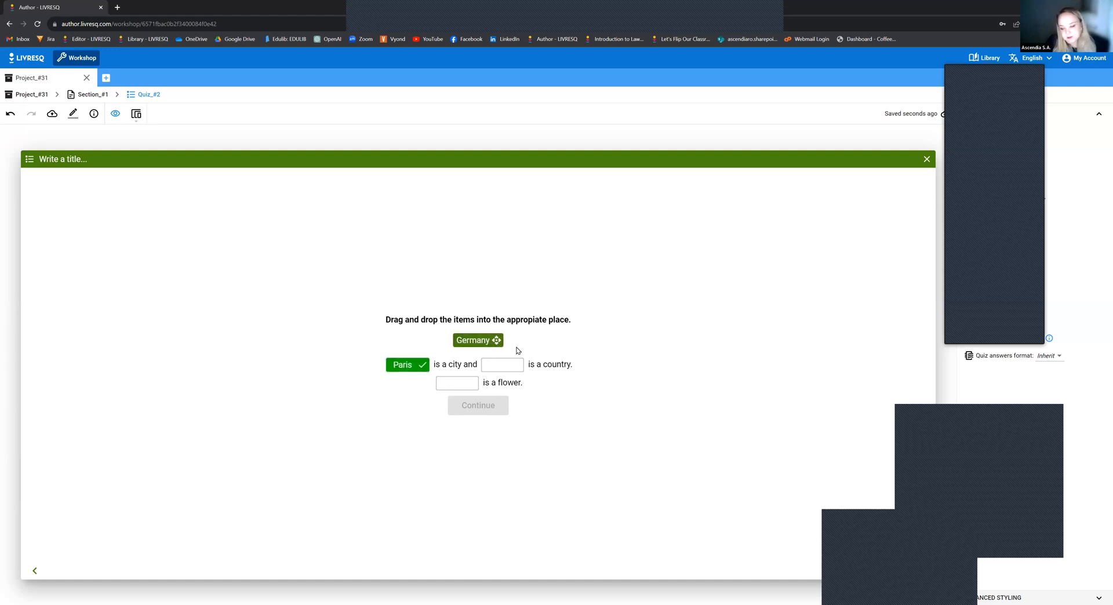
pyautogui.moveTo(471, 341); pyautogui.dragTo(460, 383)
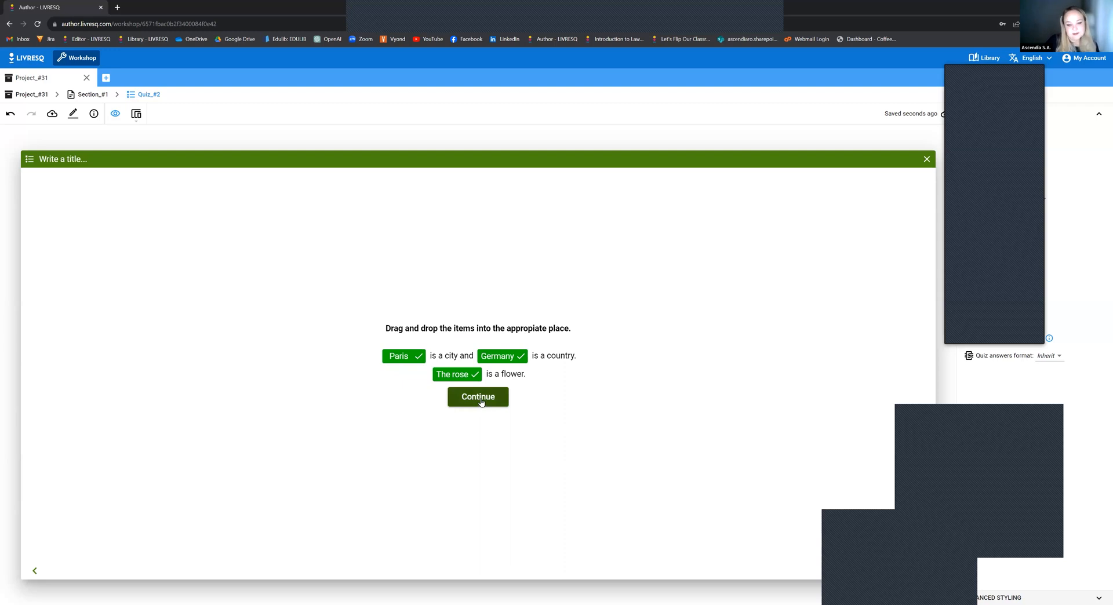
pyautogui.click(485, 405)
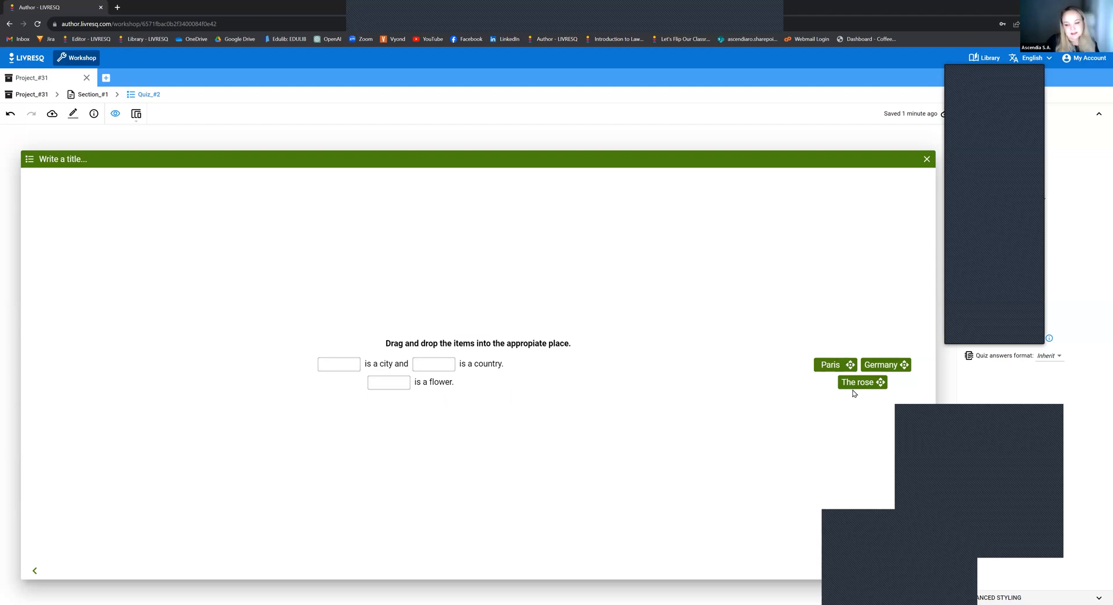
# - Place Paris, Germany and The rose in the third previewed item's blanks and leave the preview
pyautogui.moveTo(842, 365); pyautogui.dragTo(362, 347)
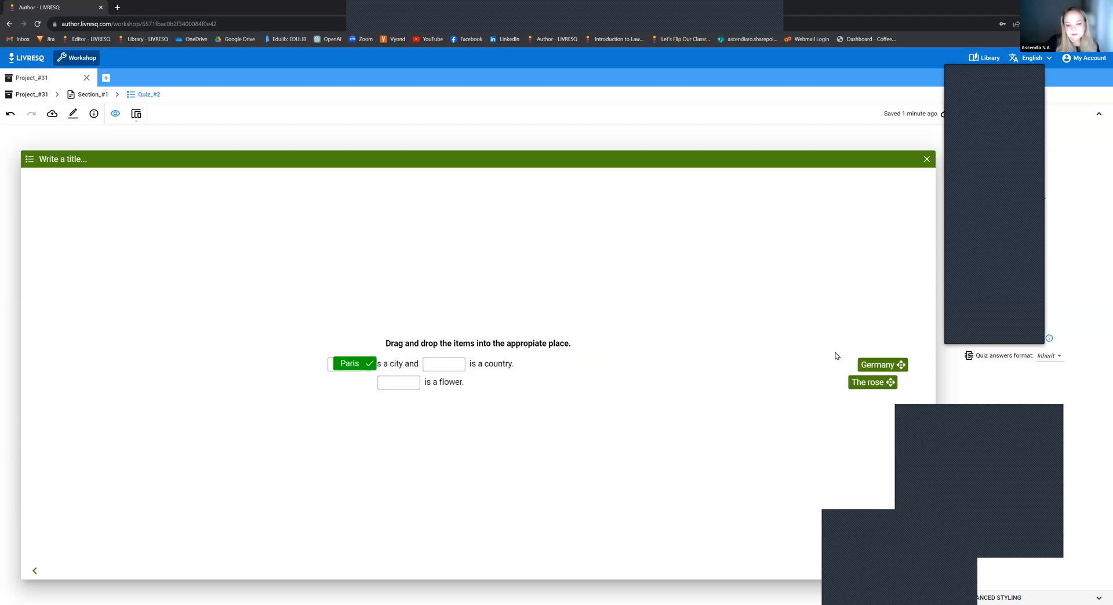
pyautogui.moveTo(881, 365); pyautogui.dragTo(452, 364)
pyautogui.moveTo(895, 383); pyautogui.dragTo(447, 381)
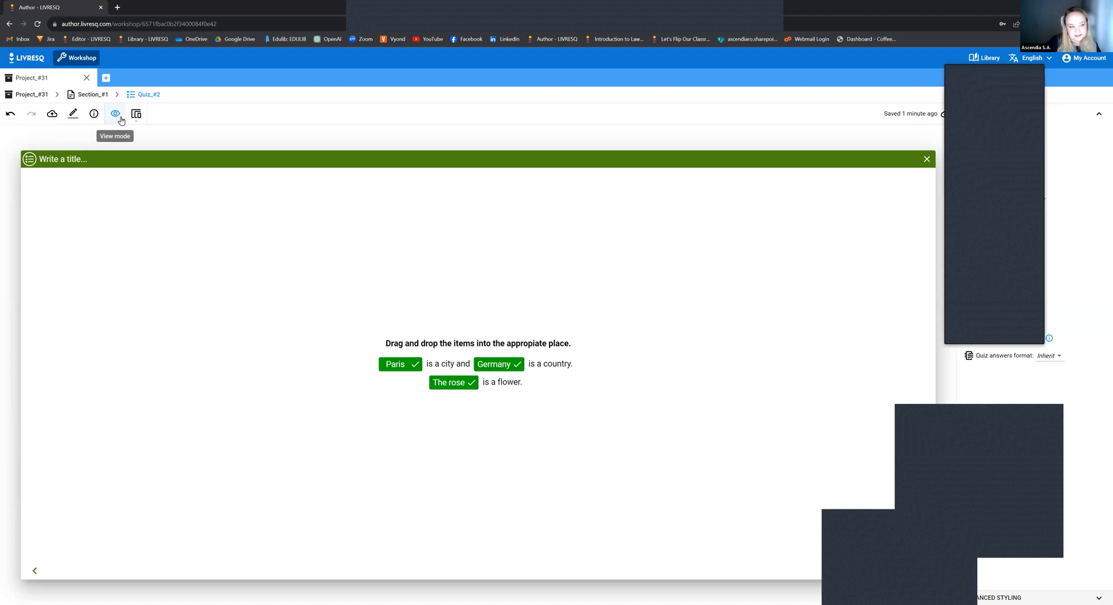
pyautogui.click(120, 119)
# - Open the first item's article text for editing to view its formatting tools
pyautogui.scroll(-5, 520, 424)
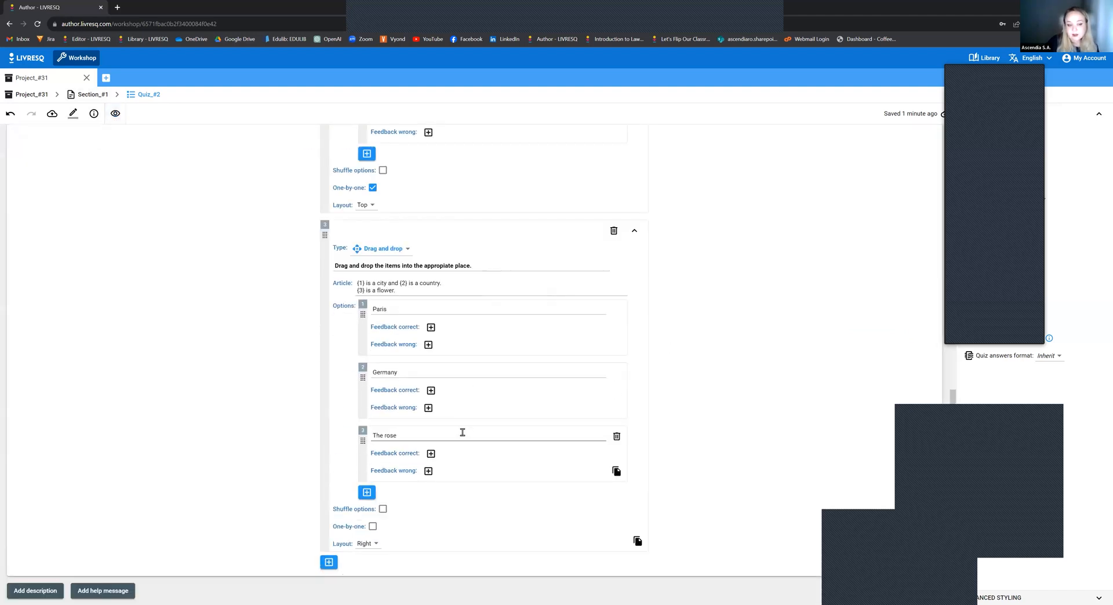
pyautogui.scroll(8, 462, 423)
pyautogui.scroll(3, 461, 403)
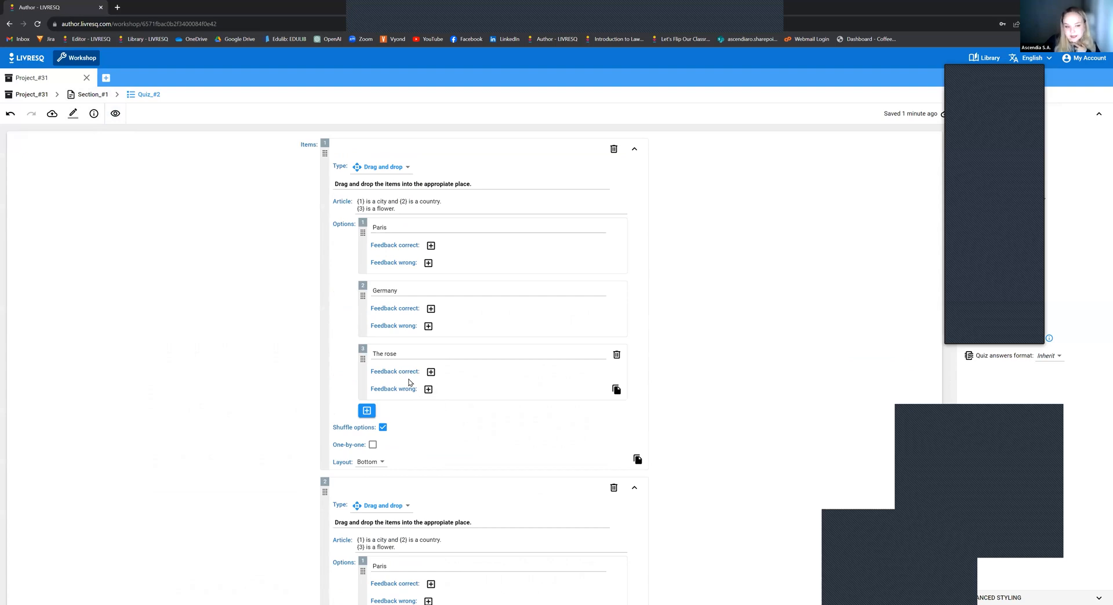
pyautogui.click(460, 207)
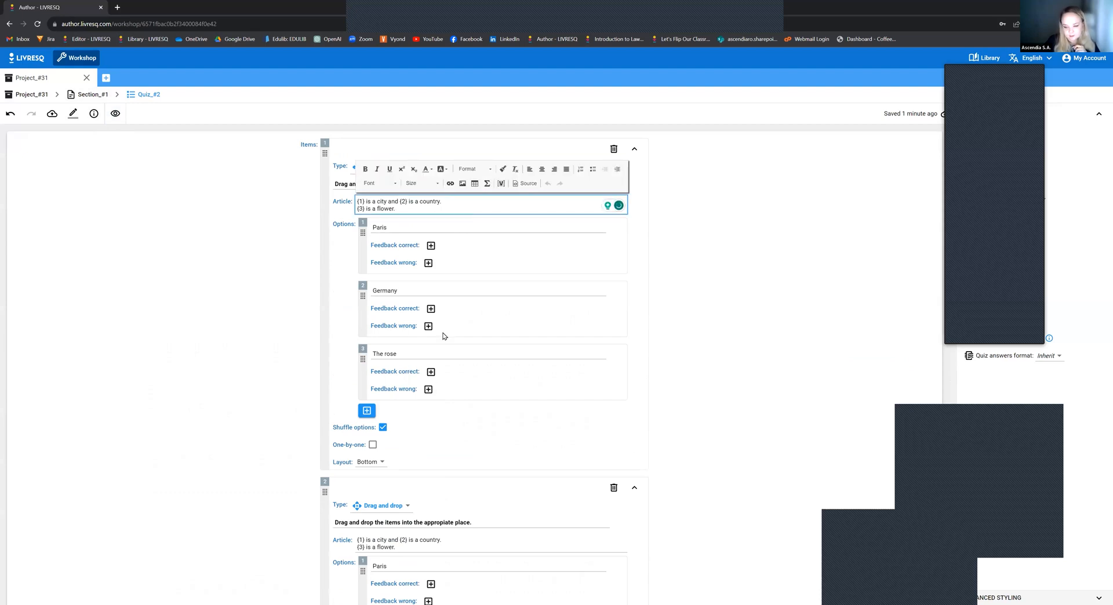
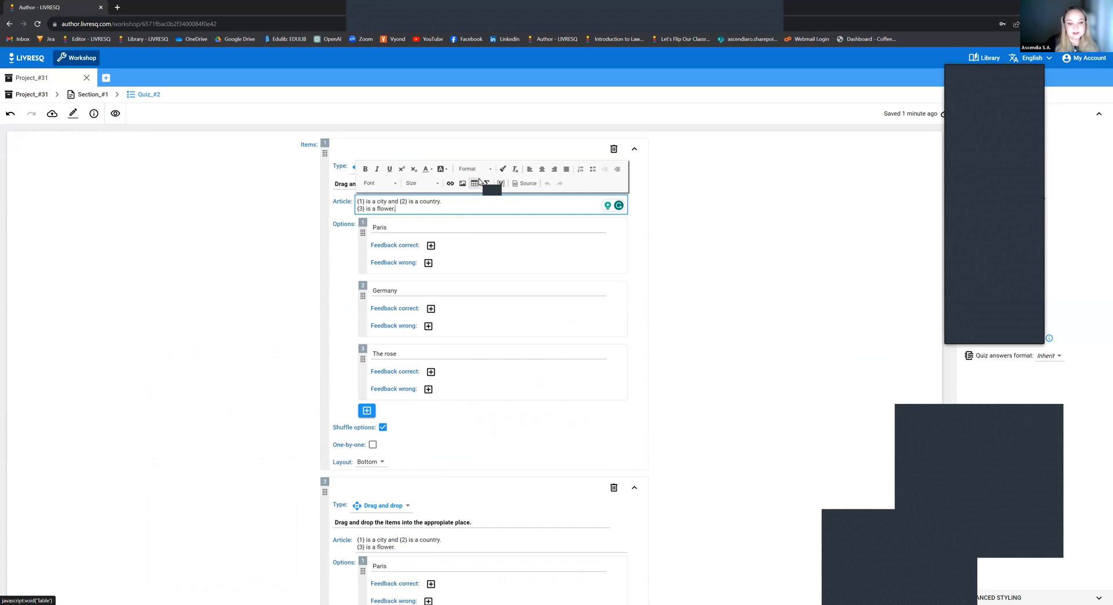
# - Duplicate the third drag-and-drop item as a fourth item in the quiz
pyautogui.scroll(-10, 649, 499)
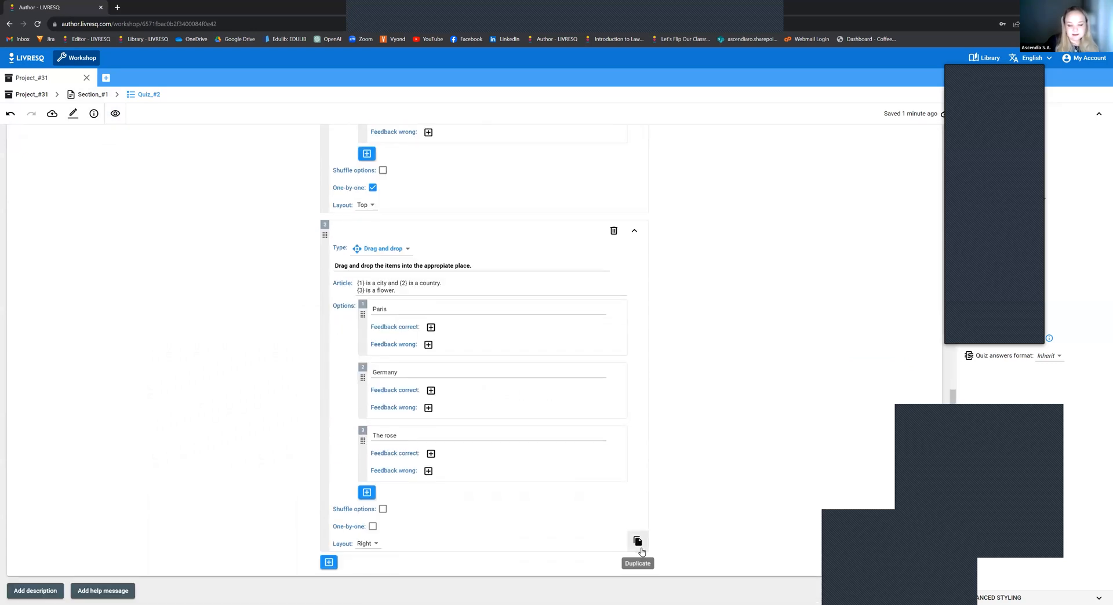
pyautogui.scroll(-1, 632, 507)
pyautogui.scroll(-5, 632, 507)
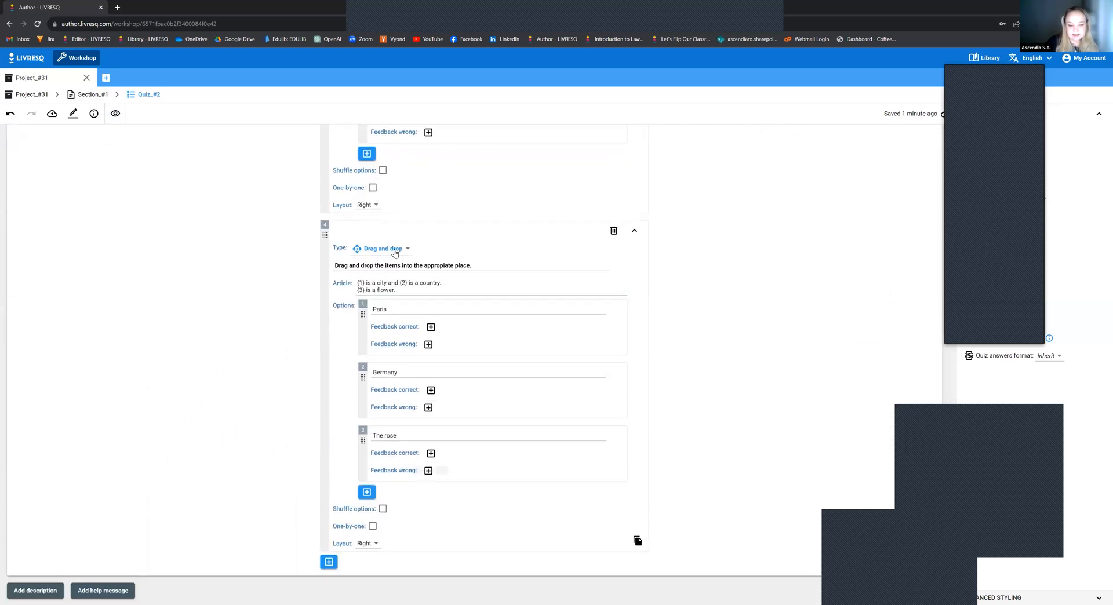
# - Replace the fourth item's first option text, Paris, with a stock photo of the Eiffel Tower found by searching for "paris"
pyautogui.click(394, 309)
pyautogui.doubleClick(396, 310)
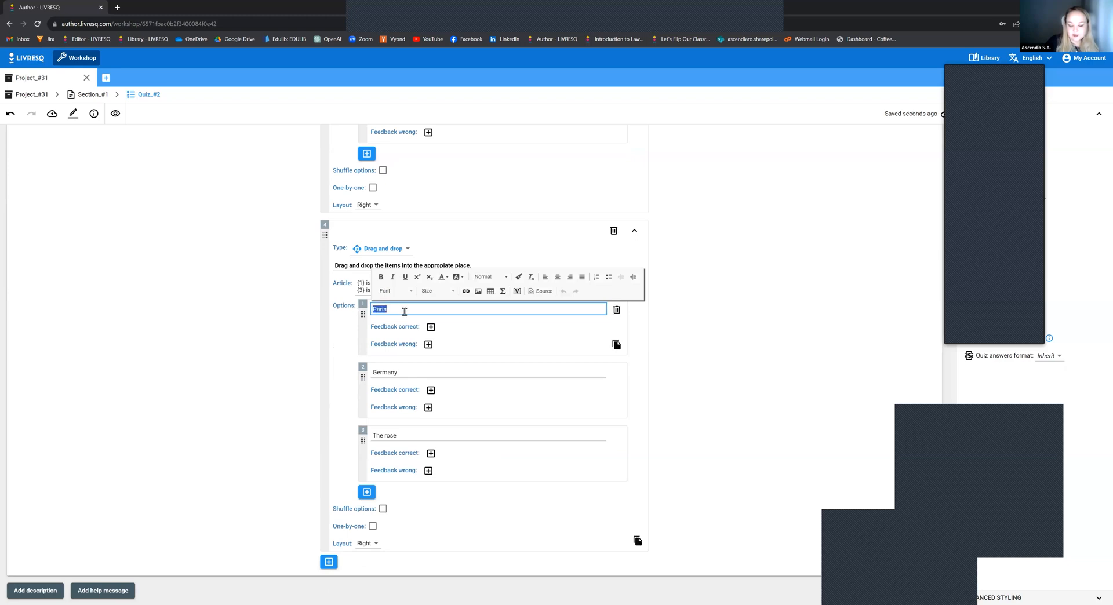
pyautogui.press('BackSpace')
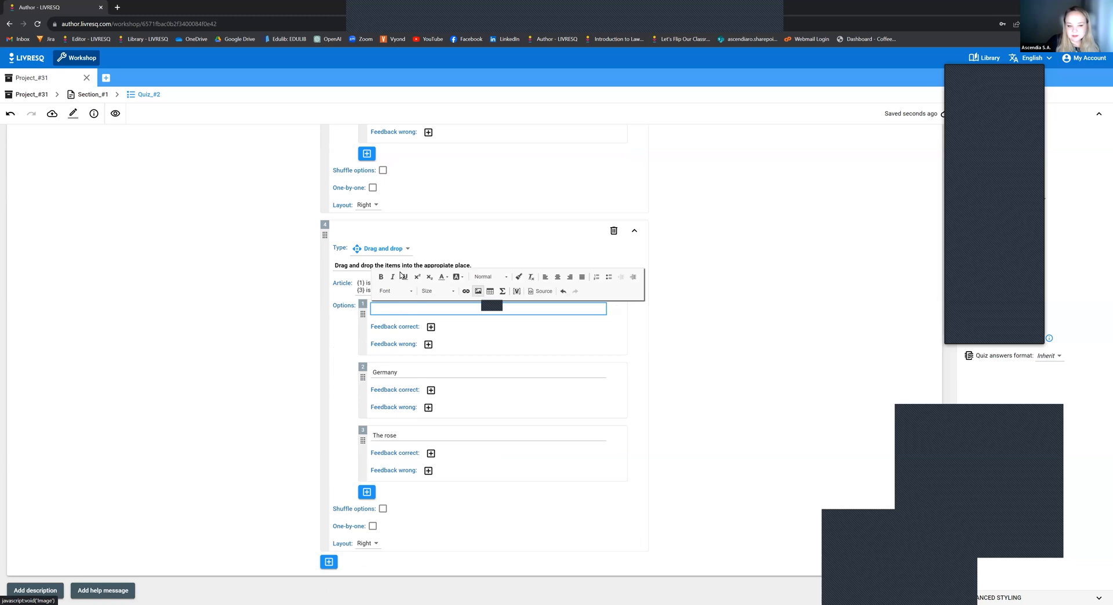
pyautogui.click(478, 292)
pyautogui.click(444, 301)
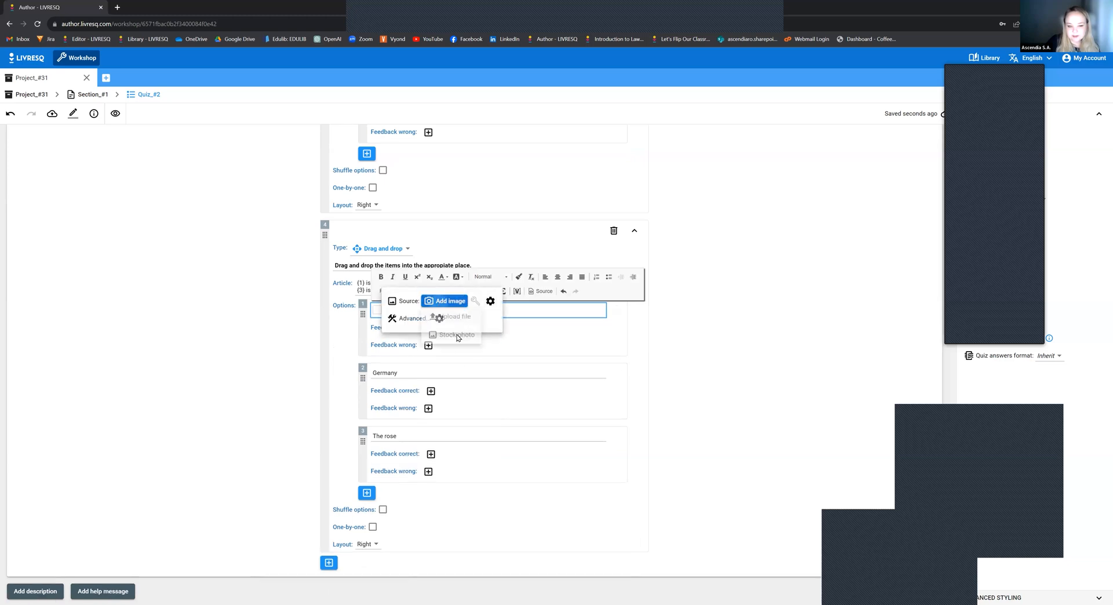
pyautogui.click(456, 338)
pyautogui.write('book')
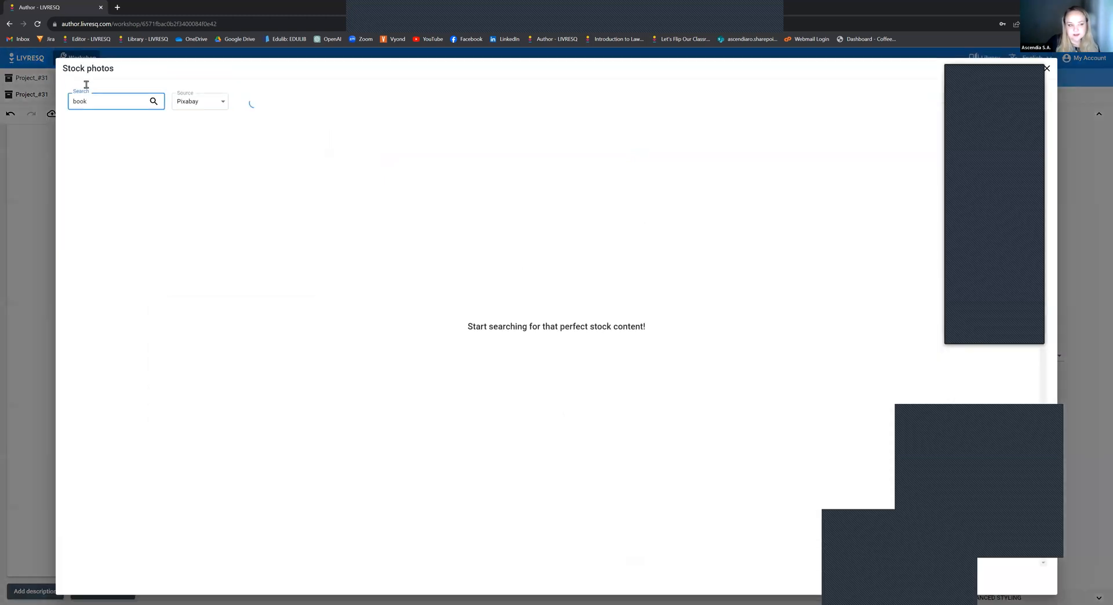
pyautogui.write('paris')
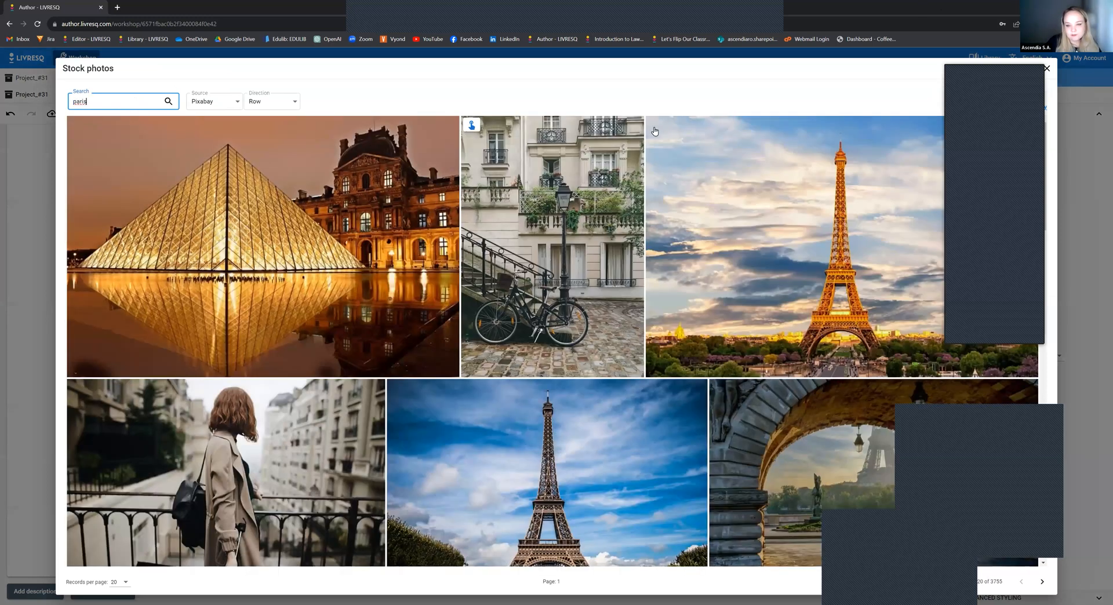
pyautogui.click(656, 127)
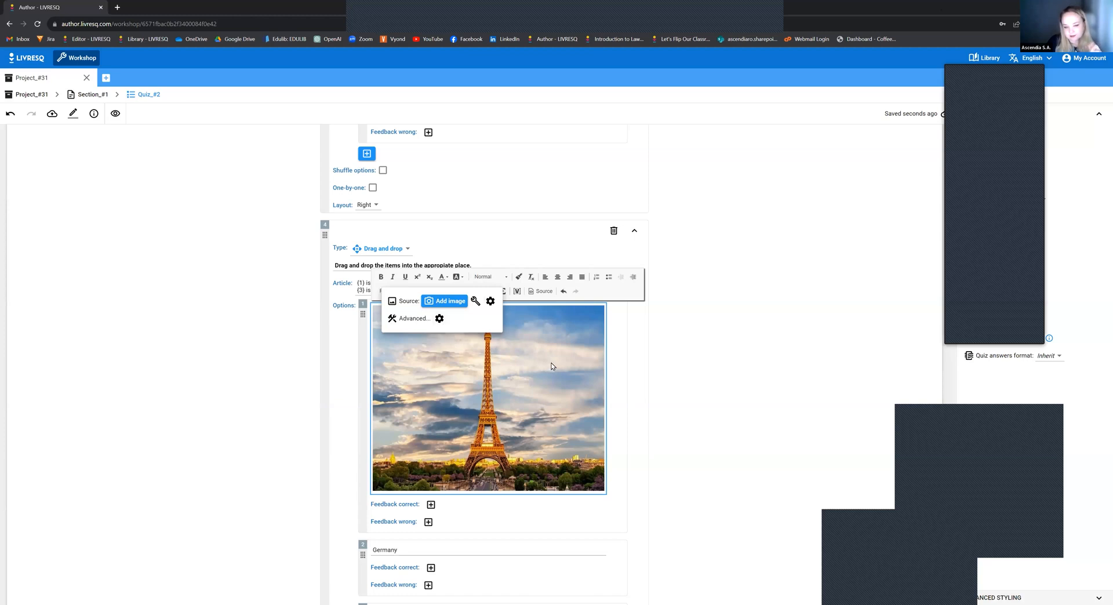
# - Set the Eiffel Tower image's width to 200 px, keeping the aspect ratio
pyautogui.click(439, 318)
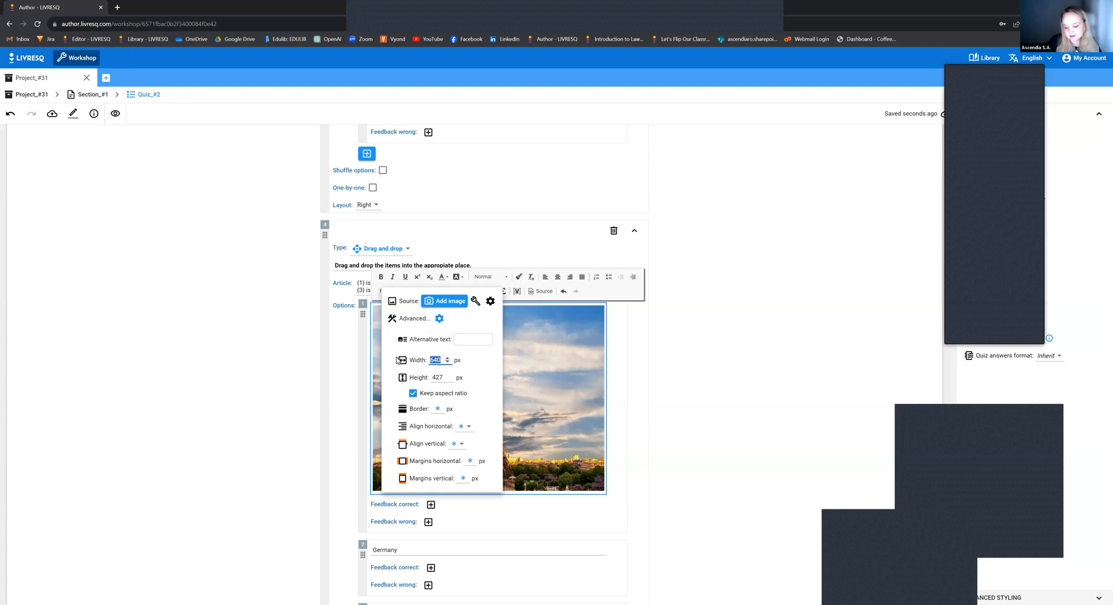
pyautogui.write('200')
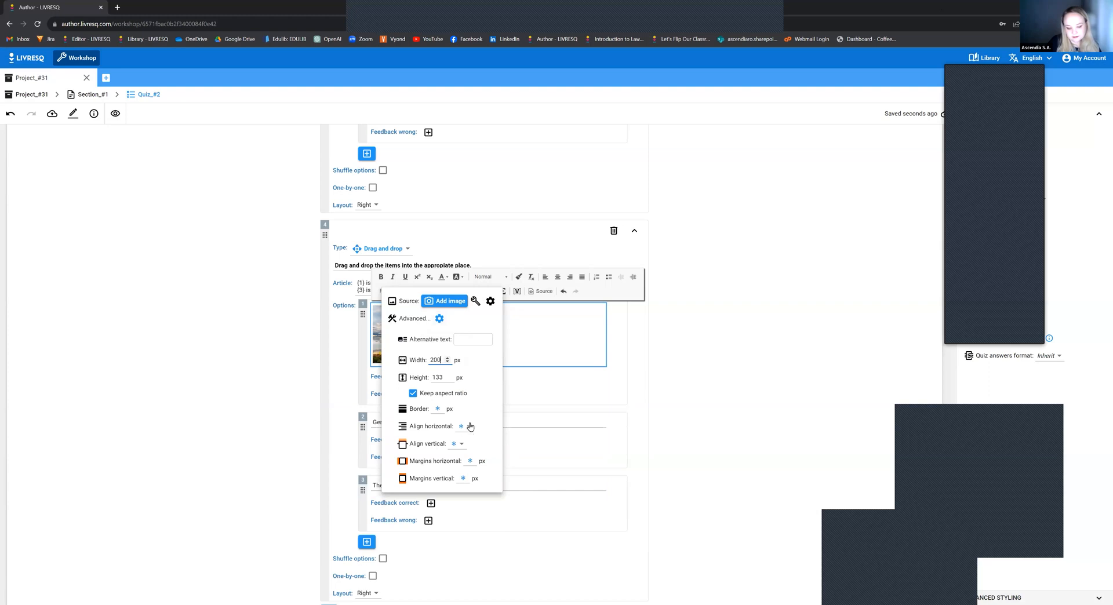
pyautogui.click(488, 359)
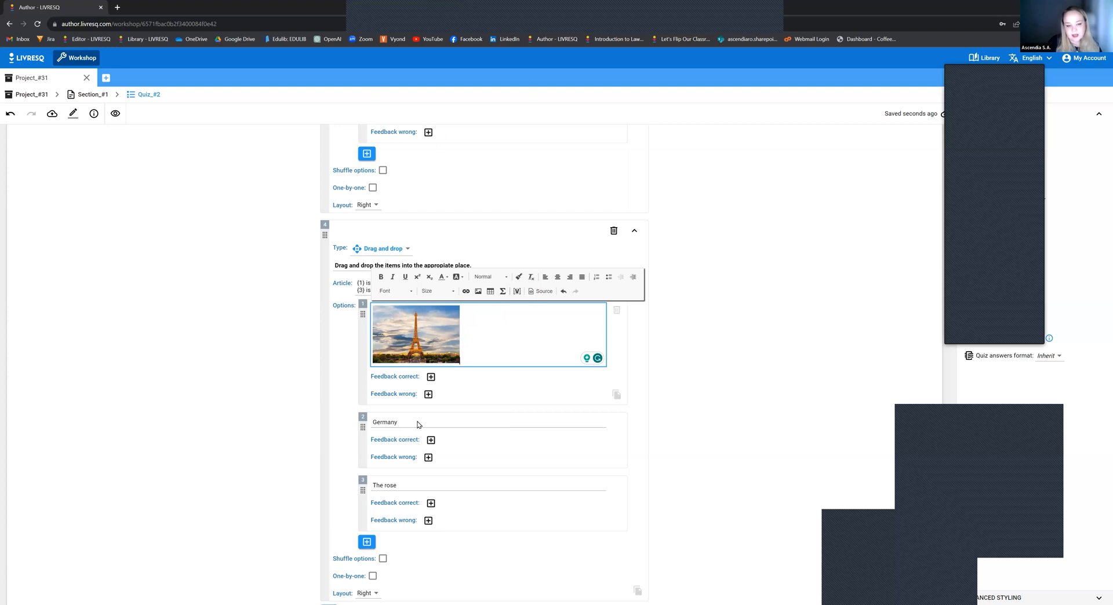
# - Replace the fourth item's second option text, Germany, with the blue-and-yellow stock map of Germany found by searching for "map germany"
pyautogui.click(390, 422)
pyautogui.doubleClick(390, 422)
pyautogui.press('BackSpace')
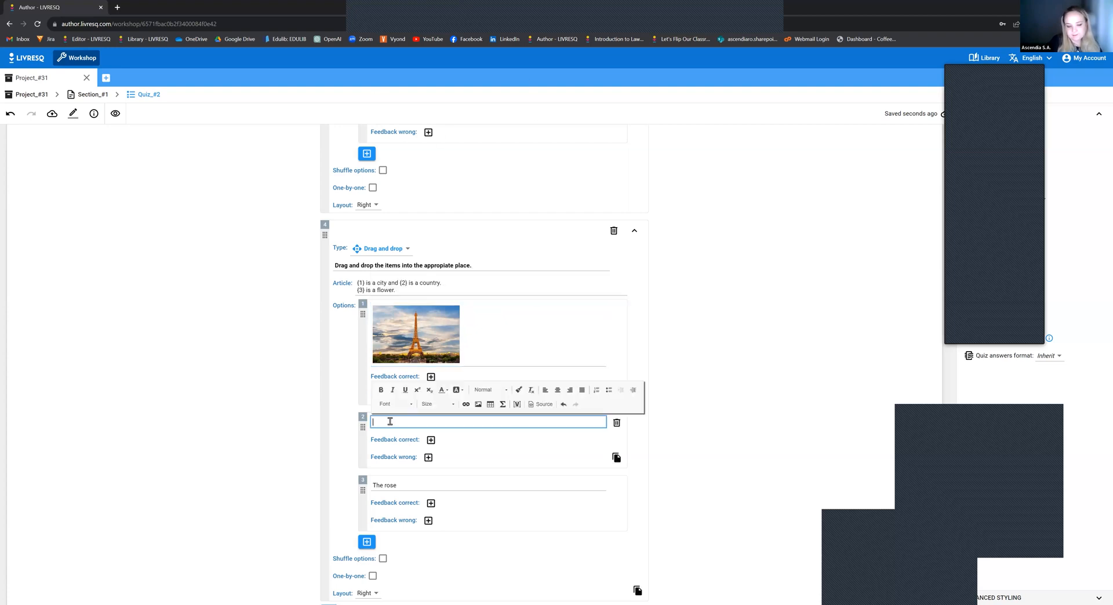
pyautogui.click(478, 404)
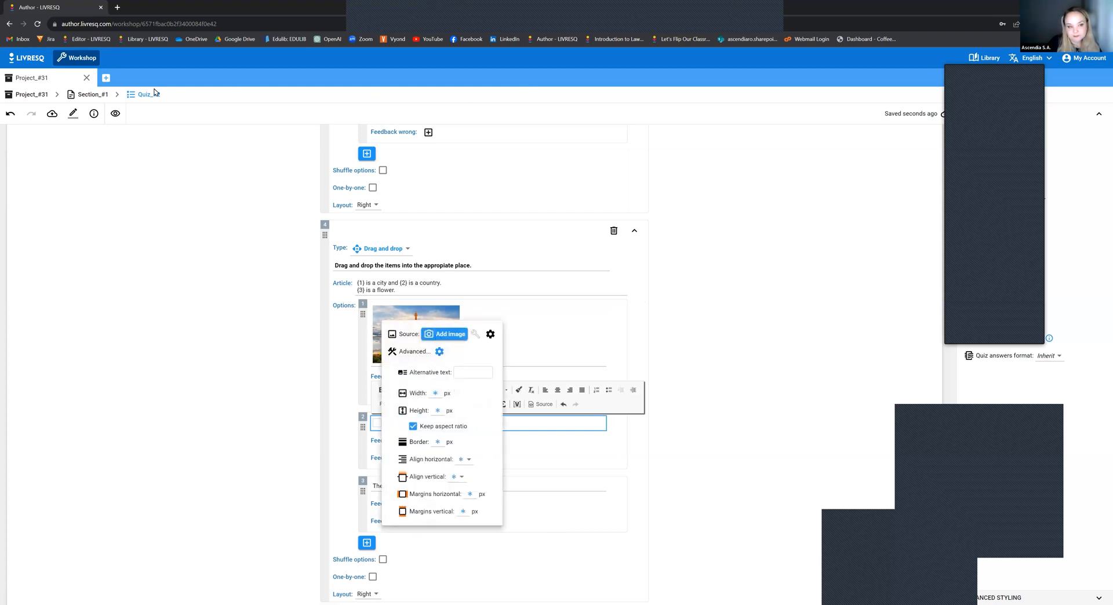
pyautogui.write('map germna')
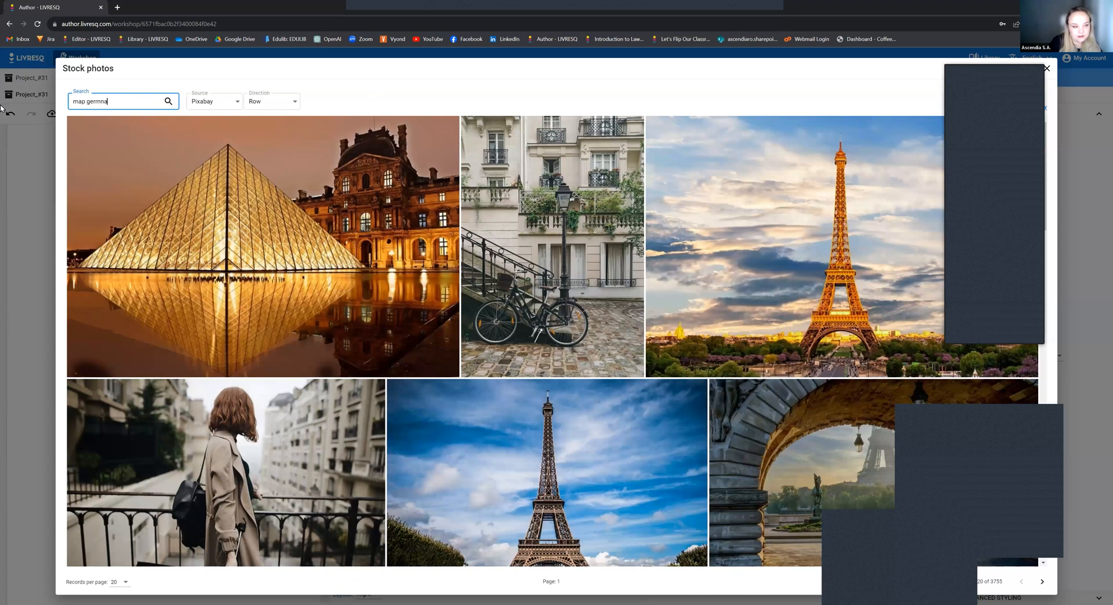
pyautogui.press('Return')
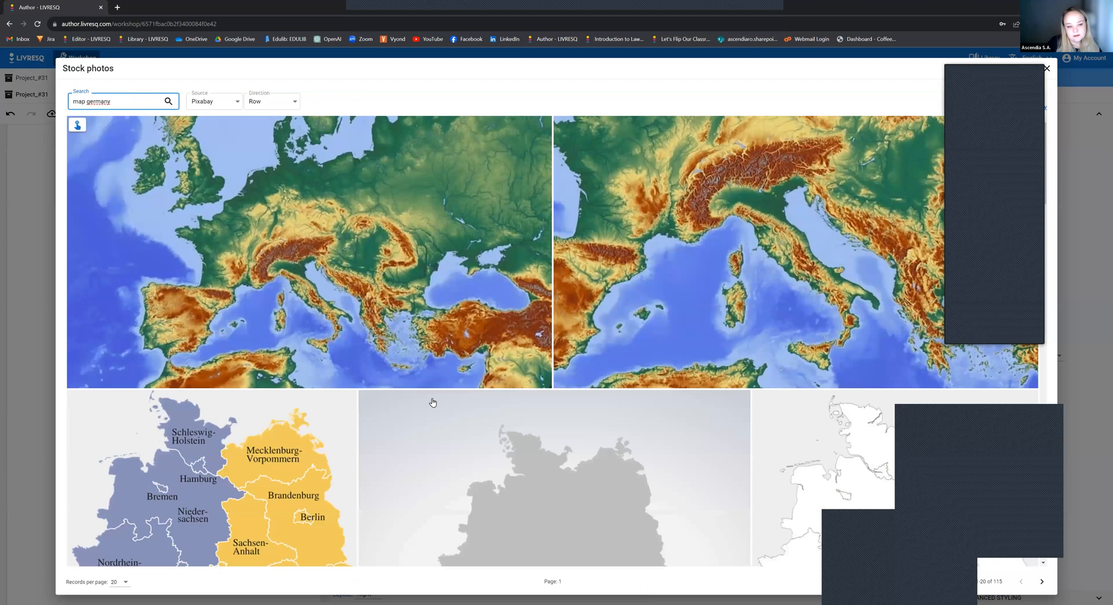
pyautogui.scroll(-6, 433, 403)
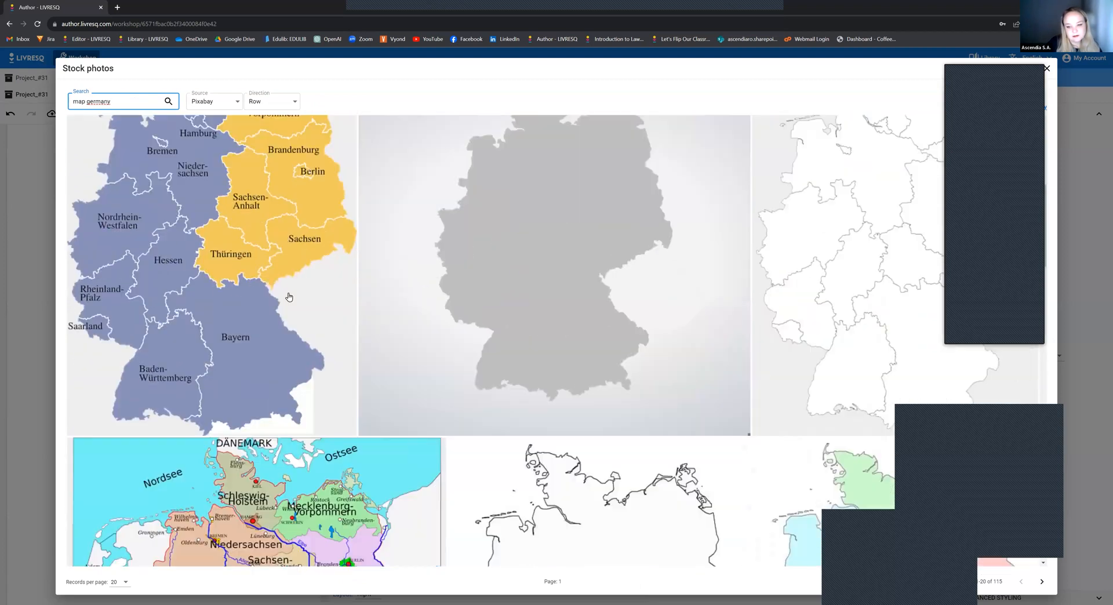
pyautogui.scroll(3, 261, 244)
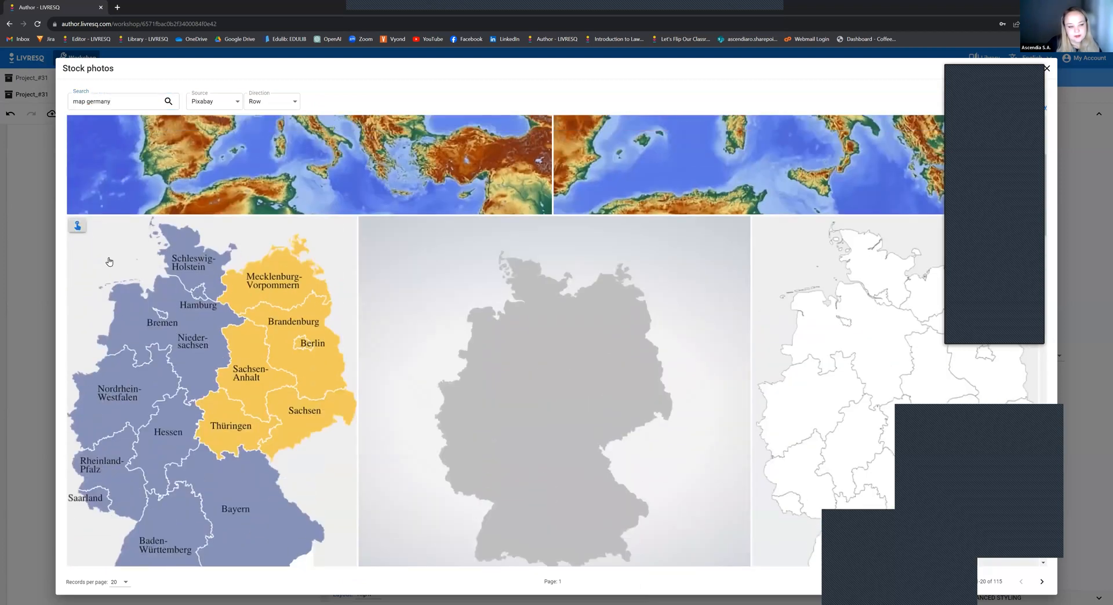
pyautogui.click(470, 386)
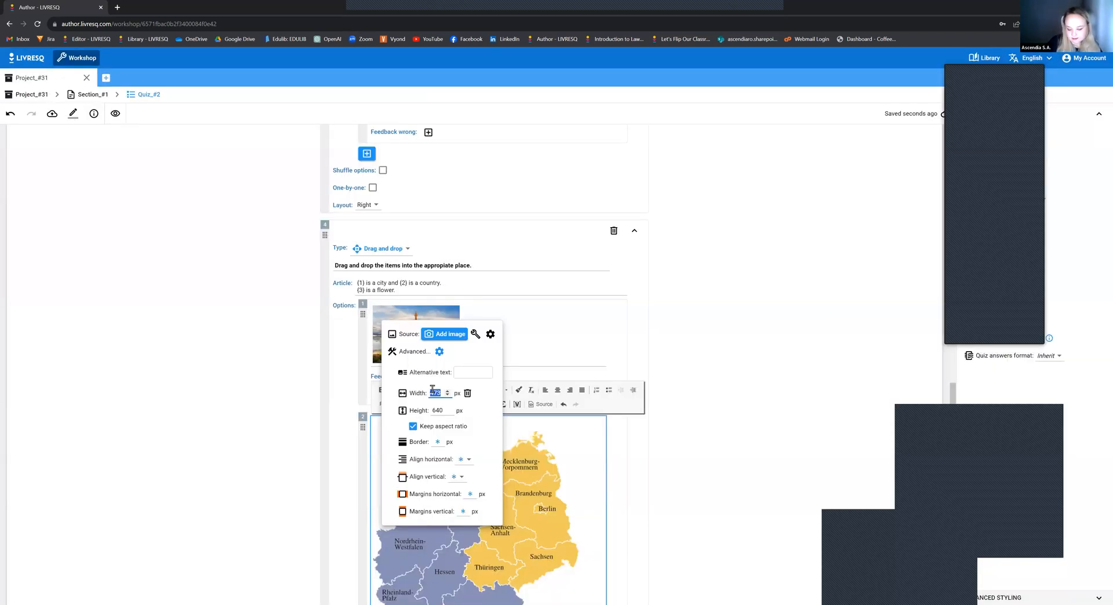
# - Set the Germany map image's width to 150 px, keeping the aspect ratio
pyautogui.write('150')
pyautogui.click(454, 467)
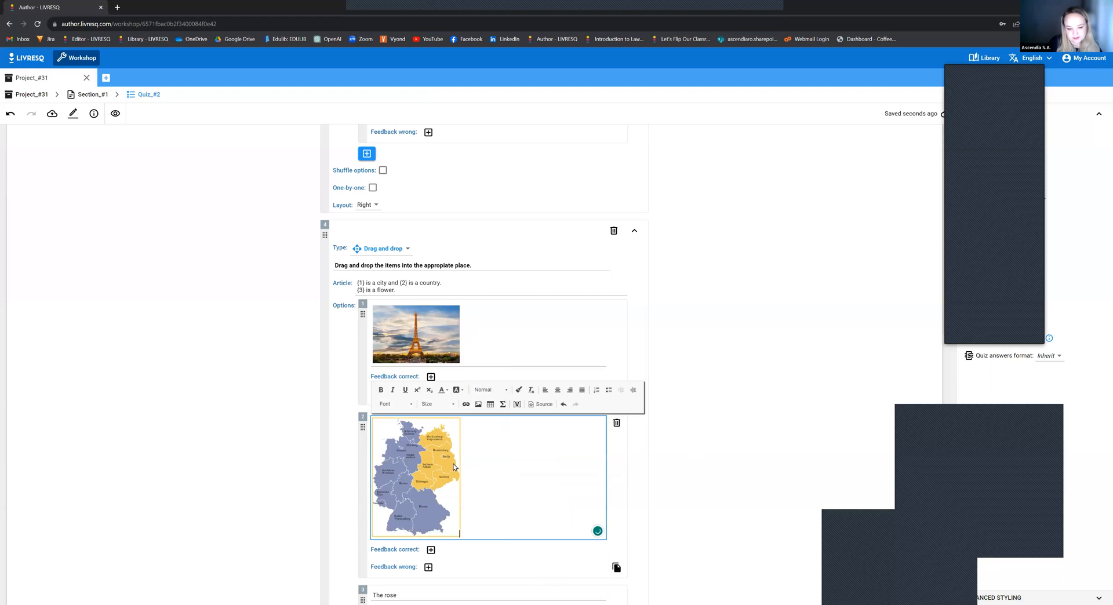
pyautogui.click(438, 452)
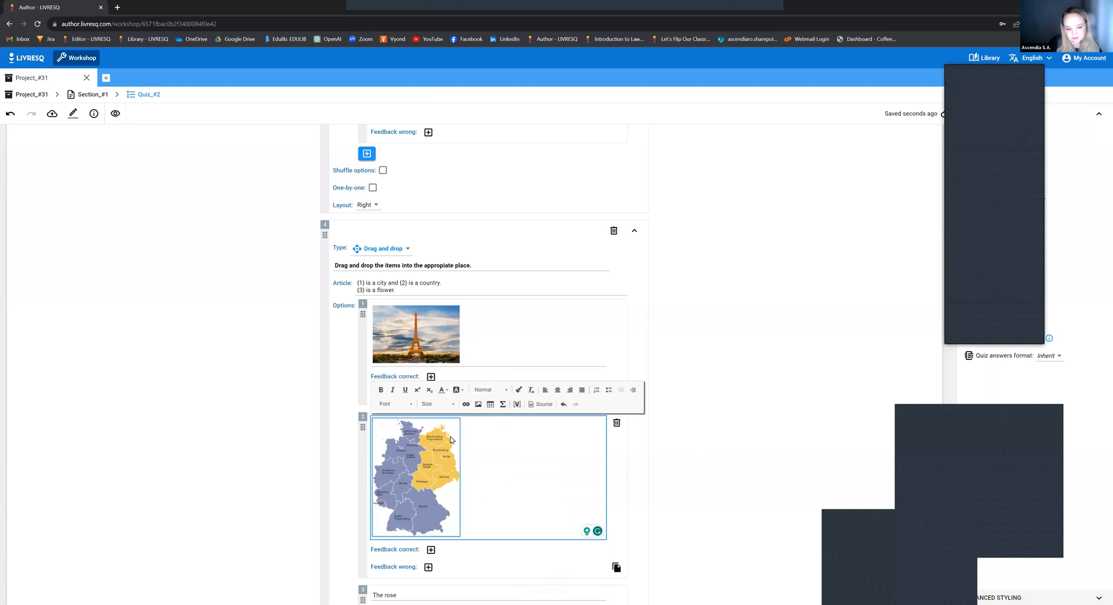
pyautogui.click(475, 410)
pyautogui.write('200')
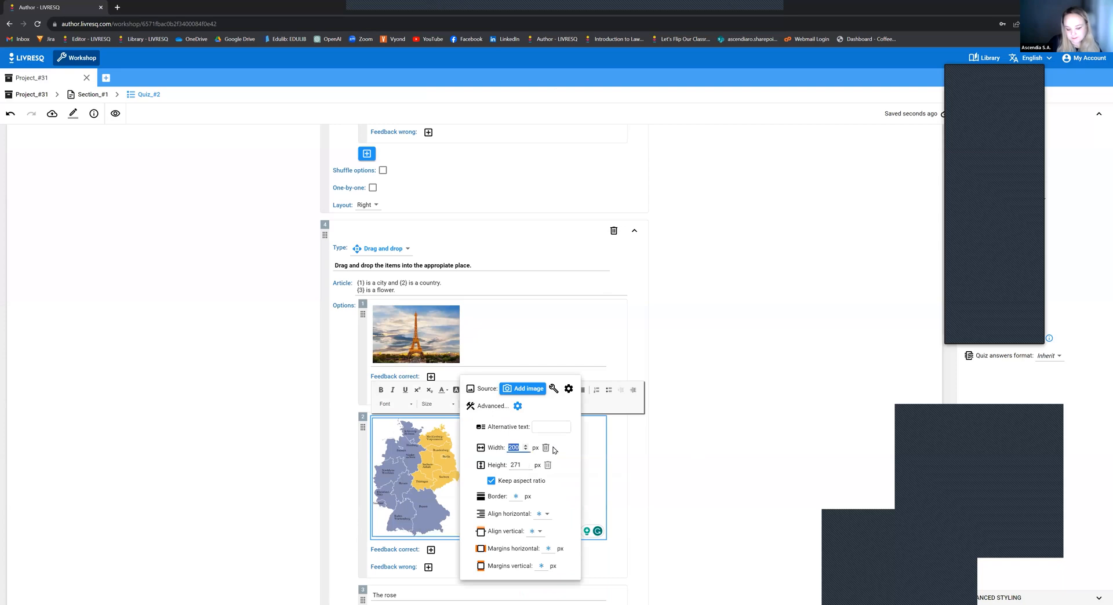
pyautogui.write('150')
pyautogui.click(721, 428)
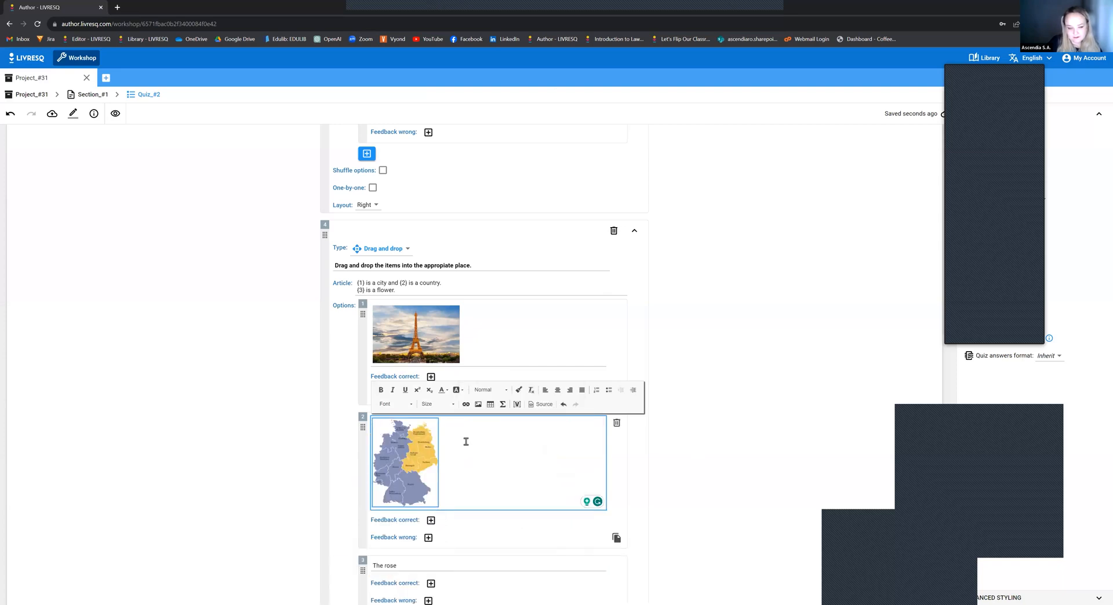
# - Replace the fourth item's third option text, The rose, with a stock photo of a red rose found by searching for "rose"
pyautogui.scroll(-3, 466, 442)
pyautogui.click(417, 436)
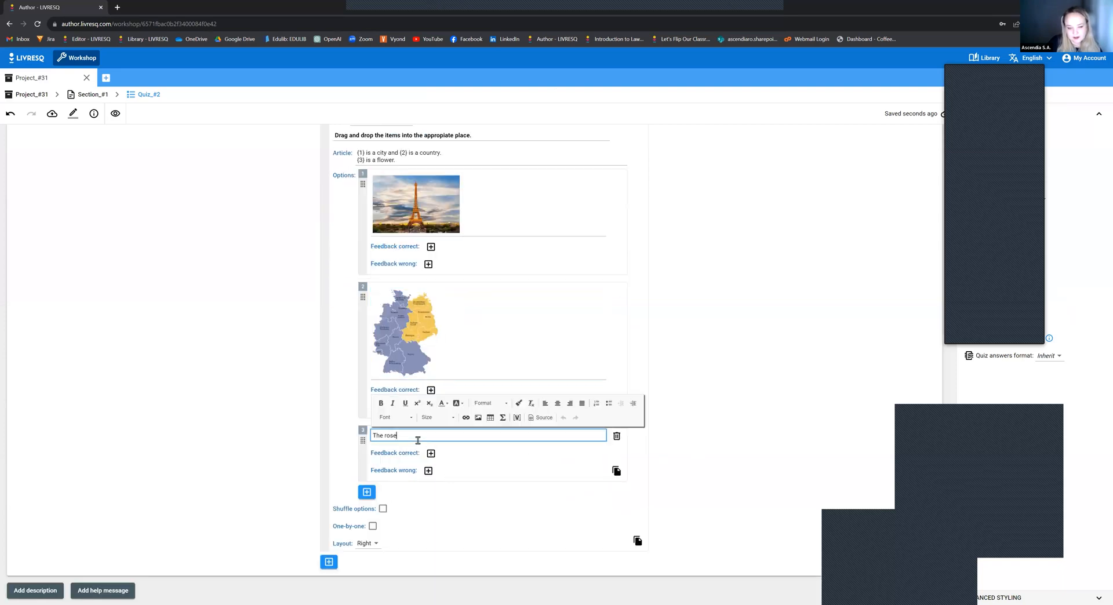
pyautogui.moveTo(416, 437); pyautogui.dragTo(316, 437)
pyautogui.press('BackSpace')
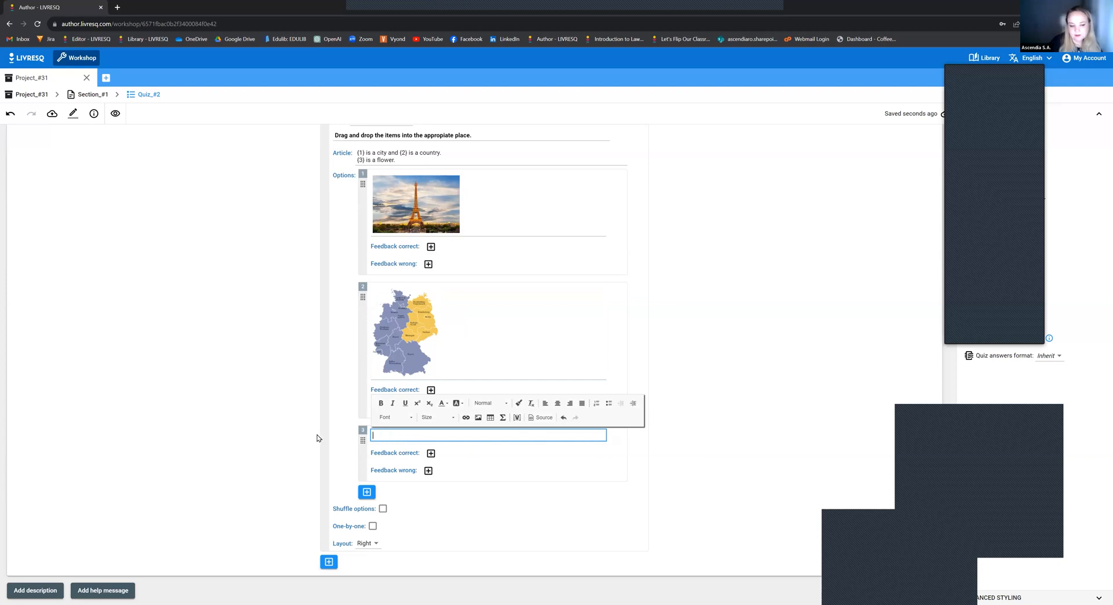
pyautogui.click(478, 418)
pyautogui.click(447, 347)
pyautogui.click(458, 383)
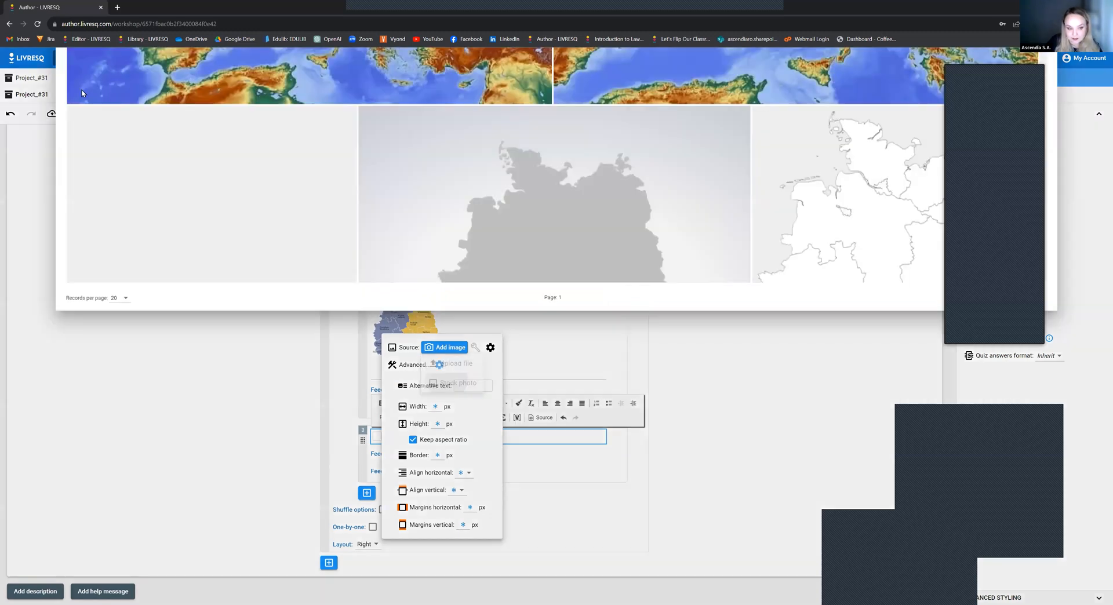
pyautogui.write('rose')
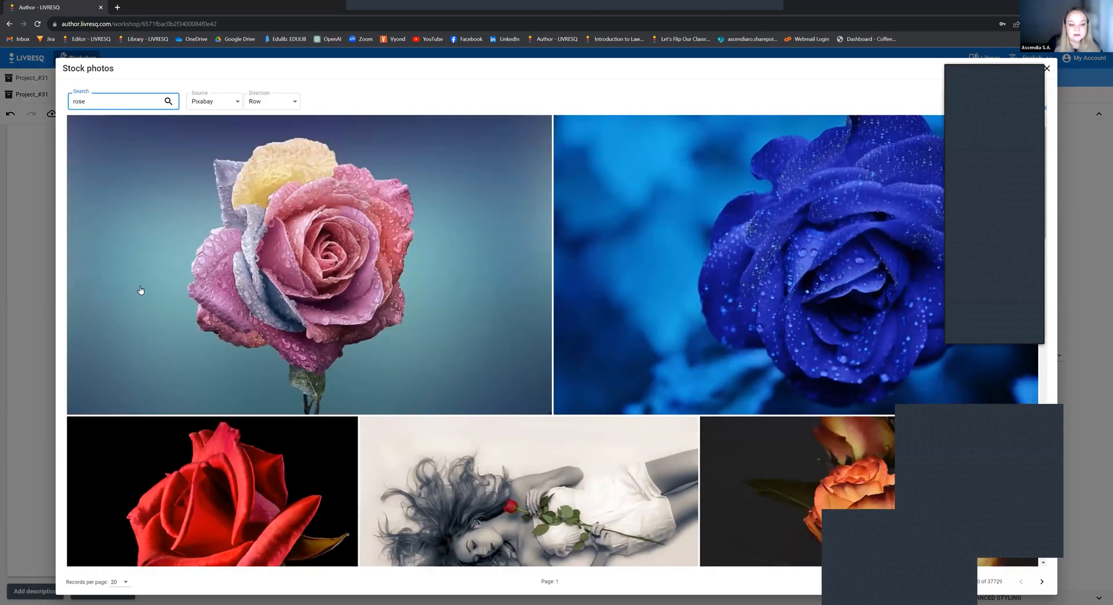
pyautogui.scroll(-3, 140, 289)
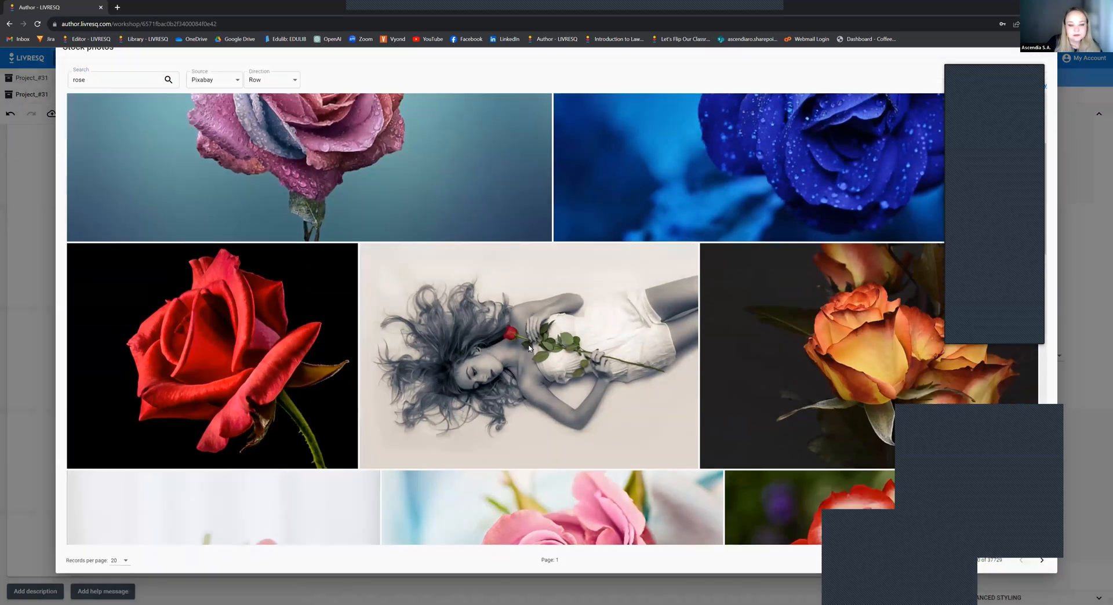
pyautogui.click(279, 377)
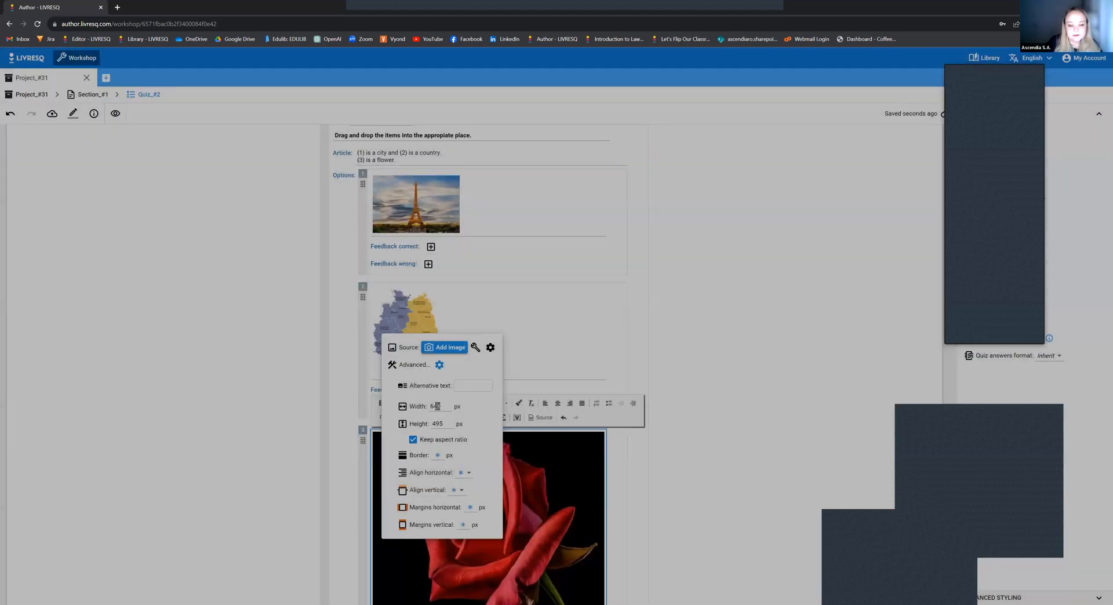
# - Set the red rose image's width to 150 px, keeping the aspect ratio
pyautogui.doubleClick(437, 407)
pyautogui.write('200')
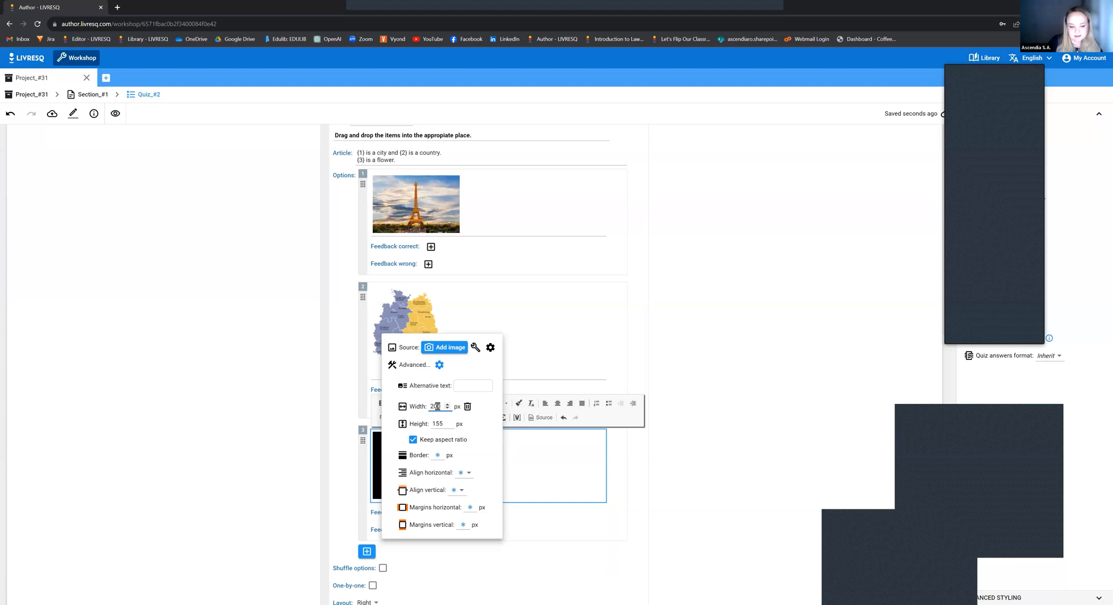
pyautogui.write('150')
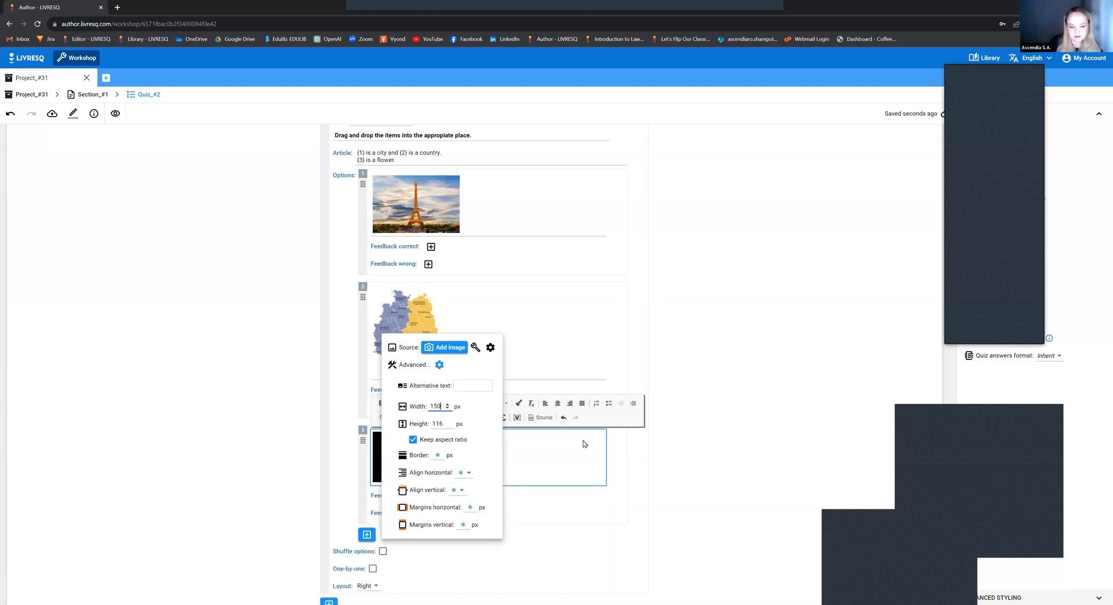
pyautogui.click(596, 458)
pyautogui.scroll(2, 503, 508)
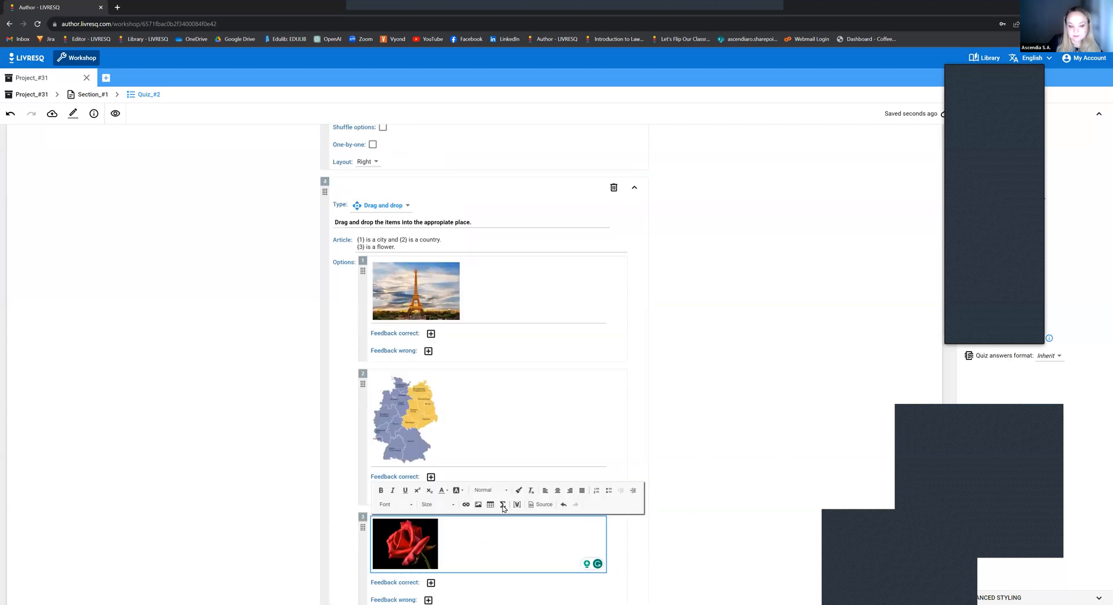
pyautogui.doubleClick(405, 466)
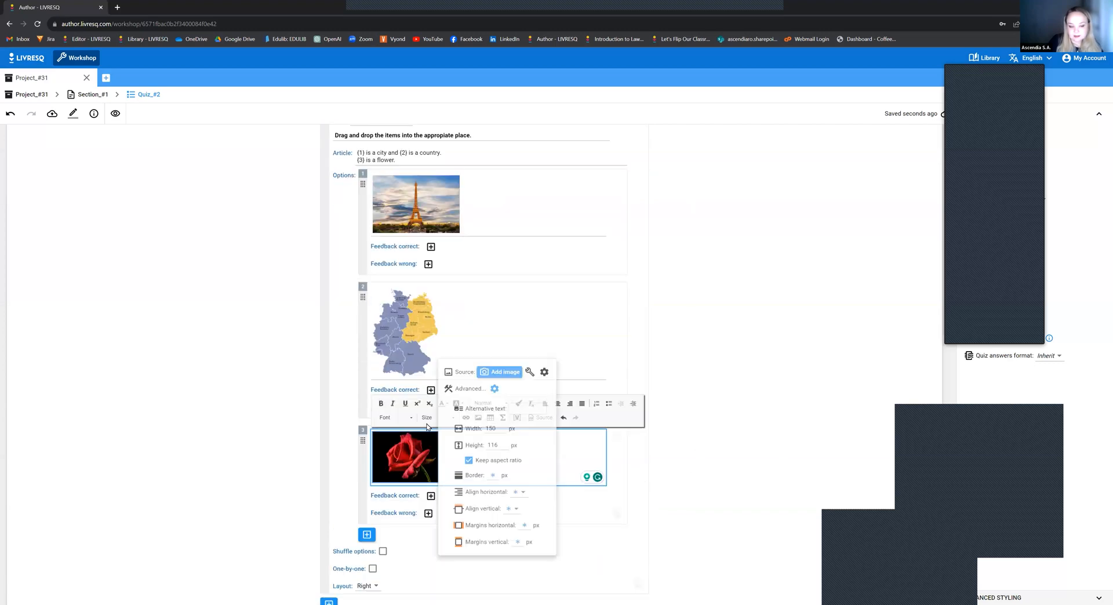
# - Open the Eiffel Tower image's properties in the first option and select its width value for editing
pyautogui.click(450, 194)
pyautogui.click(437, 193)
pyautogui.doubleClick(437, 194)
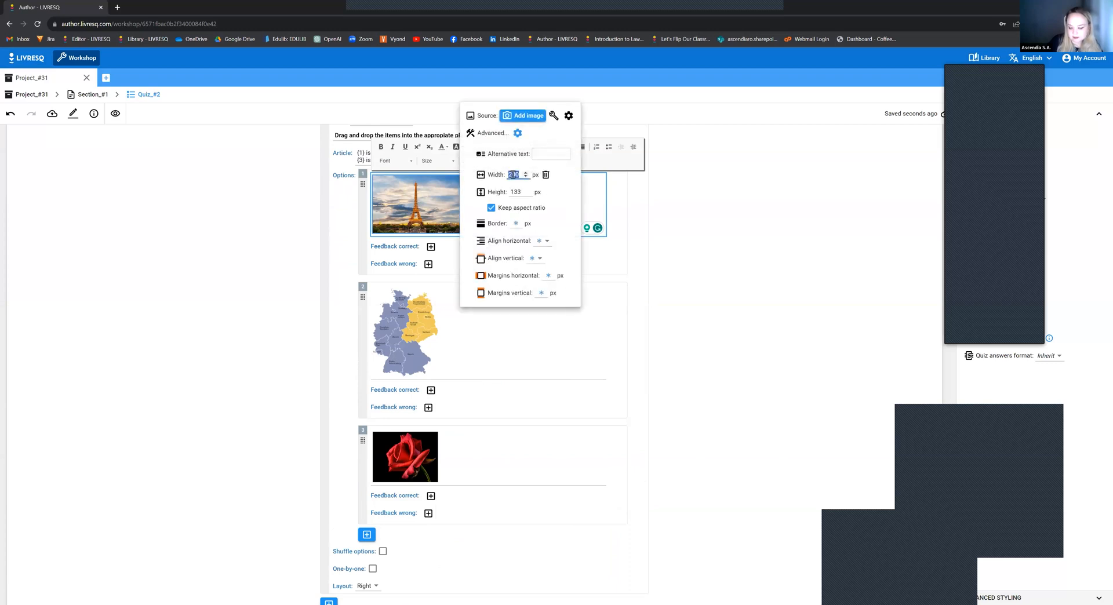
# - Set the width of the Eiffel Tower image in the first answer option to 150 px
pyautogui.write('150')
pyautogui.click(691, 232)
pyautogui.click(698, 345)
pyautogui.scroll(-2, 534, 465)
pyautogui.scroll(3, 380, 401)
pyautogui.scroll(10, 380, 402)
pyautogui.scroll(-10, 270, 363)
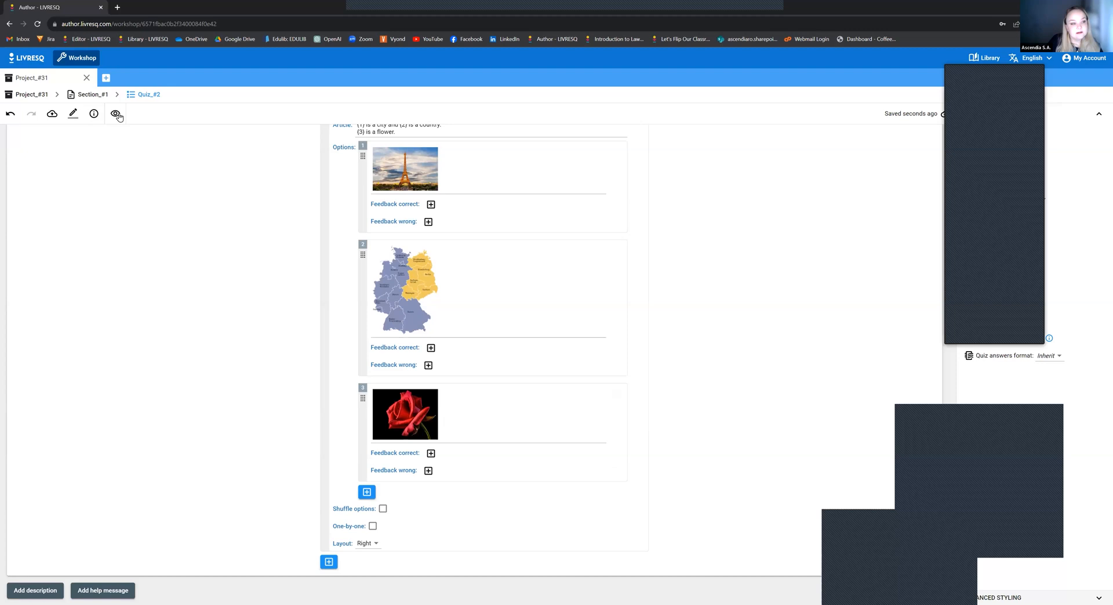
# - Preview the quiz and complete its first two drag-and-drop questions by placing the word answers in the sentence gaps
pyautogui.click(116, 114)
pyautogui.moveTo(426, 385); pyautogui.dragTo(408, 341)
pyautogui.moveTo(470, 383); pyautogui.dragTo(408, 364)
pyautogui.click(479, 405)
pyautogui.moveTo(480, 341); pyautogui.dragTo(524, 387)
pyautogui.moveTo(473, 336); pyautogui.dragTo(457, 383)
pyautogui.click(478, 405)
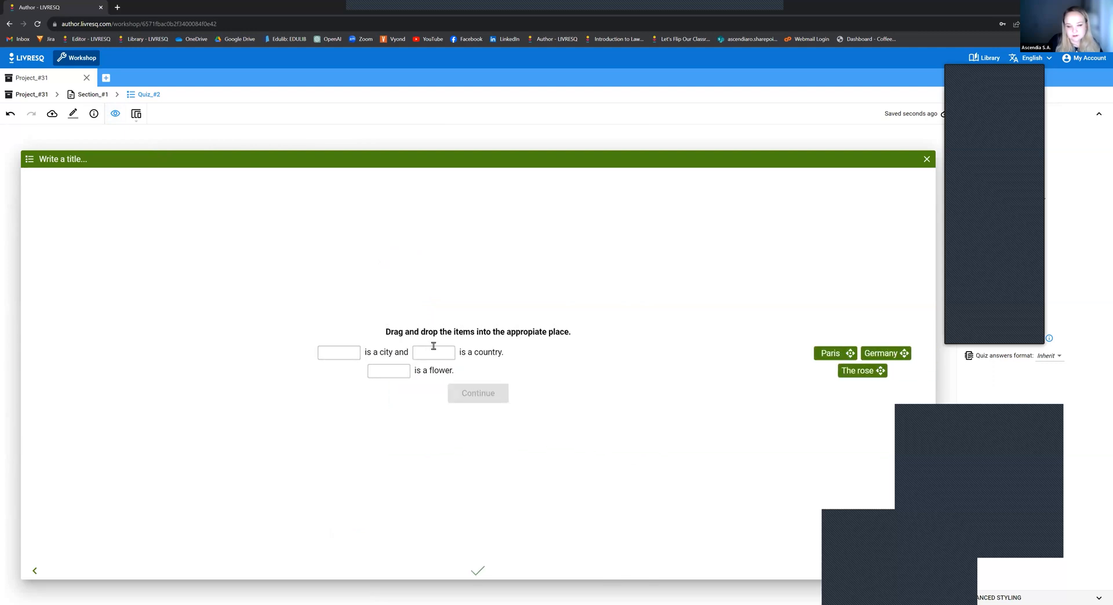
# - Place Paris, Germany and The rose in the city, country and flower gaps, and continue to the picture question
pyautogui.moveTo(830, 353); pyautogui.dragTo(339, 352)
pyautogui.moveTo(881, 353); pyautogui.dragTo(519, 355)
pyautogui.moveTo(904, 366); pyautogui.dragTo(406, 378)
pyautogui.click(478, 394)
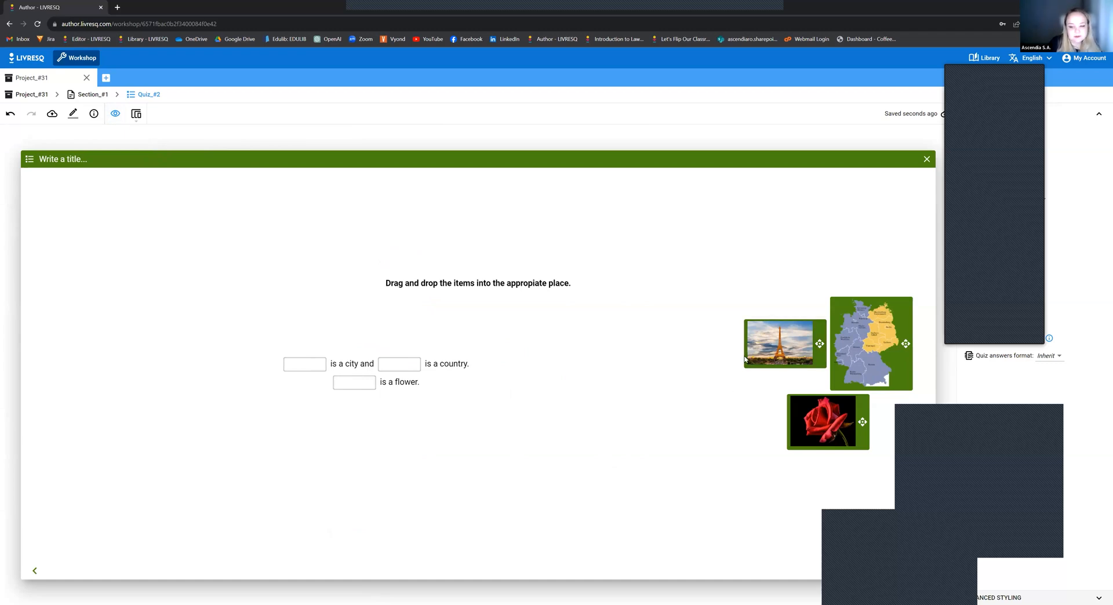
# - Place the Eiffel Tower, Germany map and rose pictures in the city, country and flower gaps, and leave the preview
pyautogui.moveTo(805, 341); pyautogui.dragTo(455, 318)
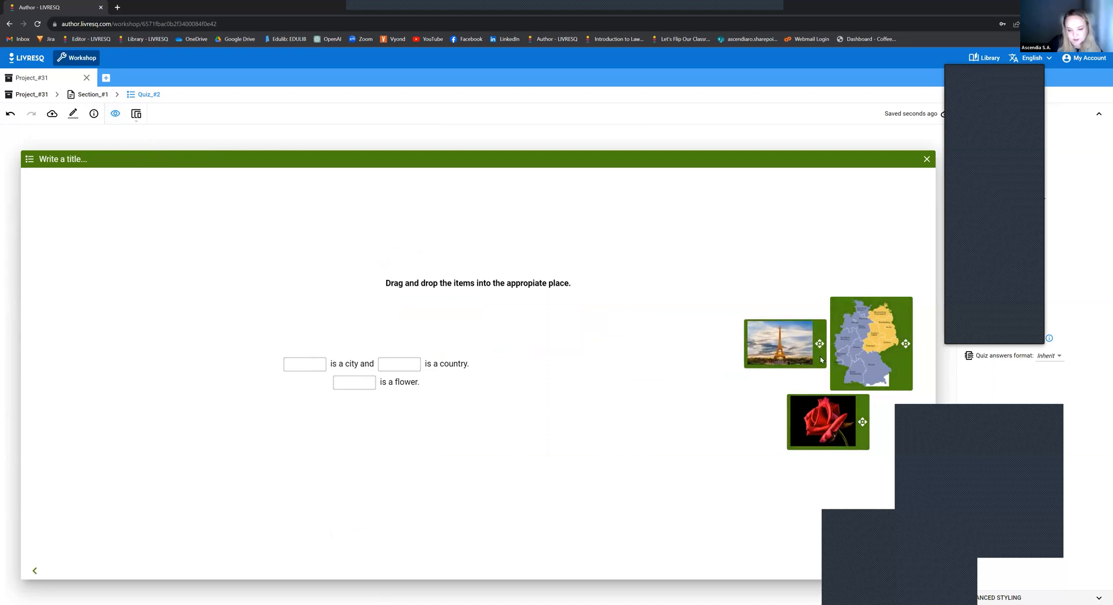
pyautogui.moveTo(820, 344); pyautogui.dragTo(305, 364)
pyautogui.moveTo(851, 352); pyautogui.dragTo(440, 357)
pyautogui.moveTo(889, 369); pyautogui.dragTo(397, 455)
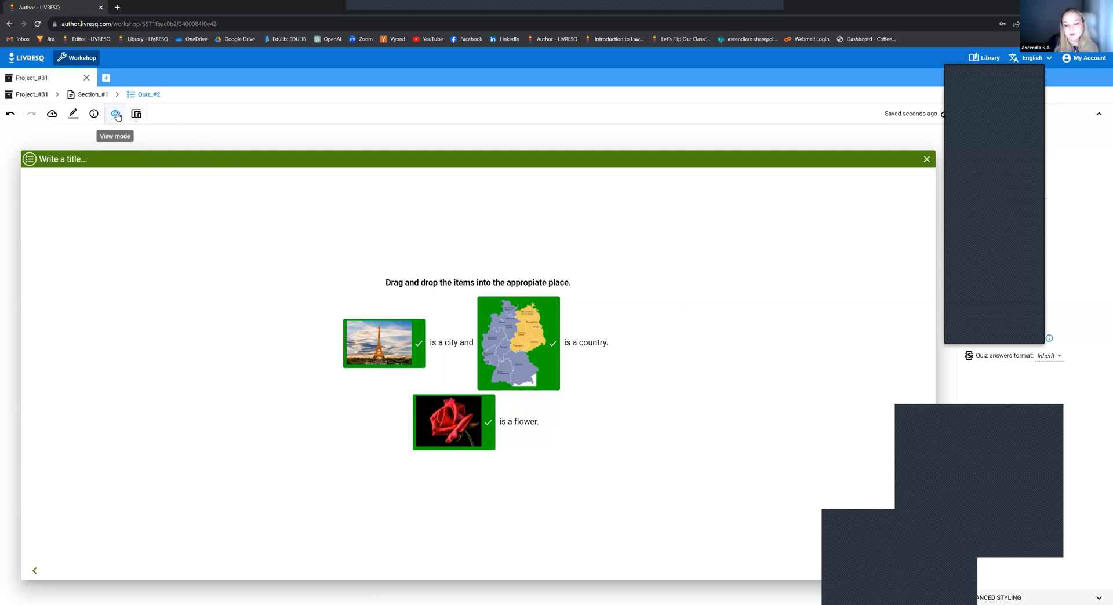
pyautogui.click(116, 114)
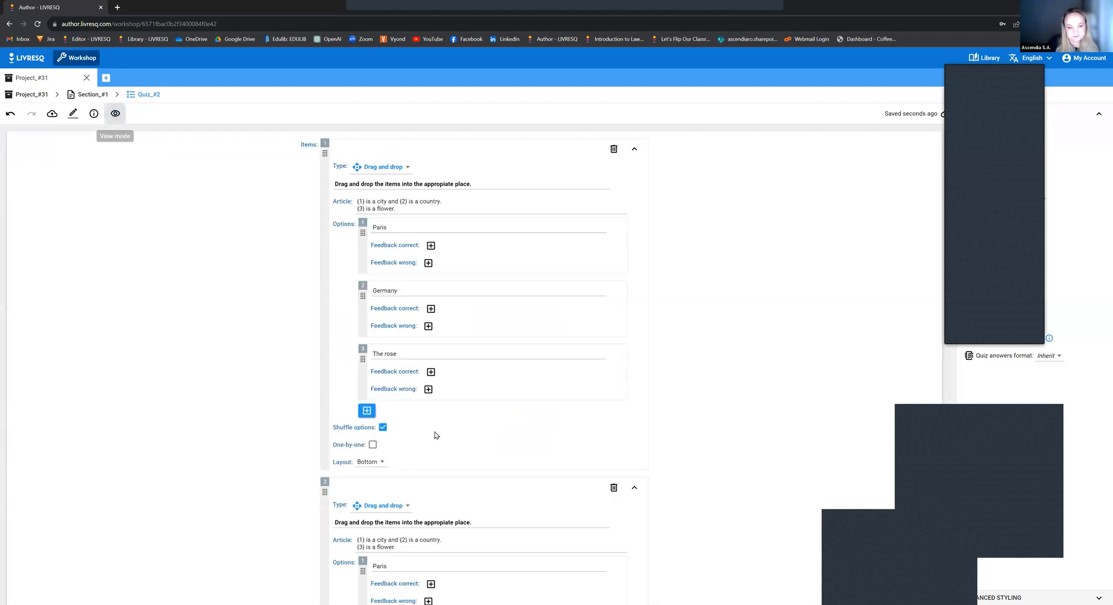
# - Return to Section_#1 and title the second quiz "Drag and Drop"
pyautogui.click(91, 96)
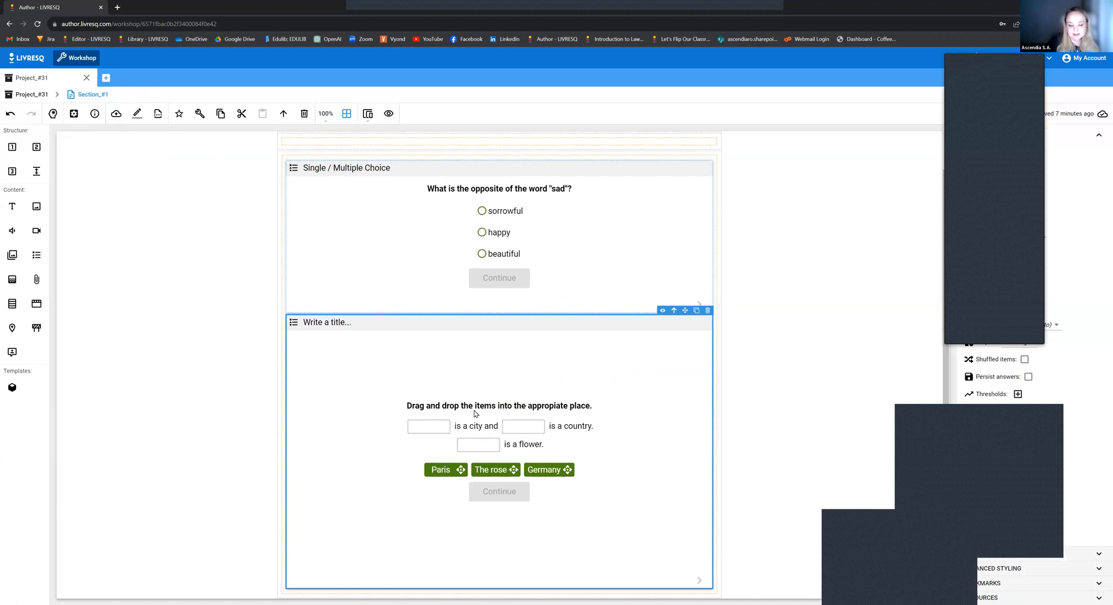
pyautogui.write('Drag and Dr')
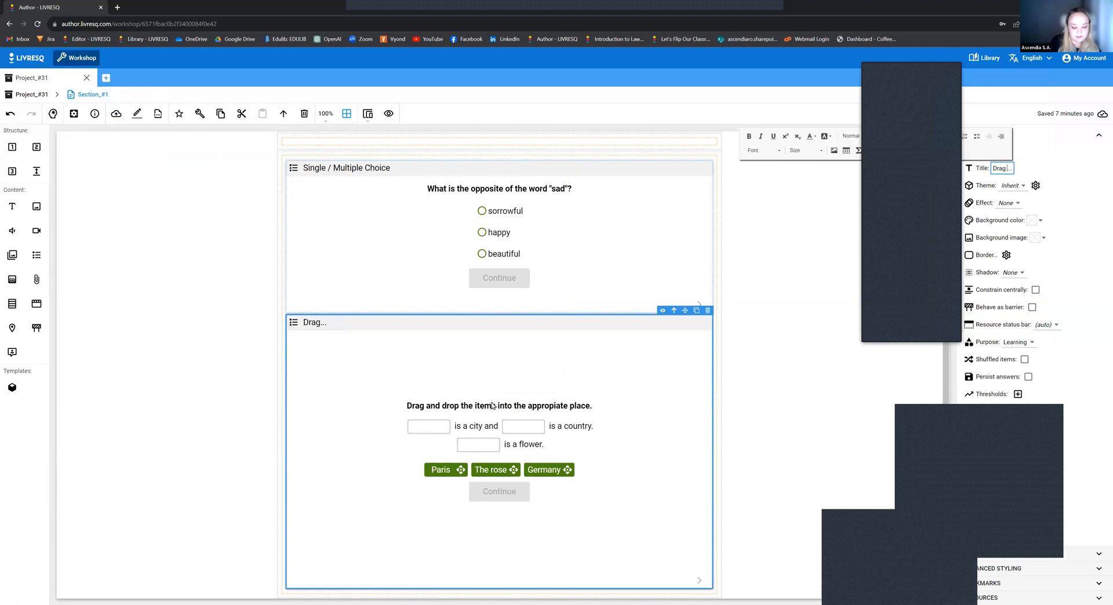
pyautogui.write('op...')
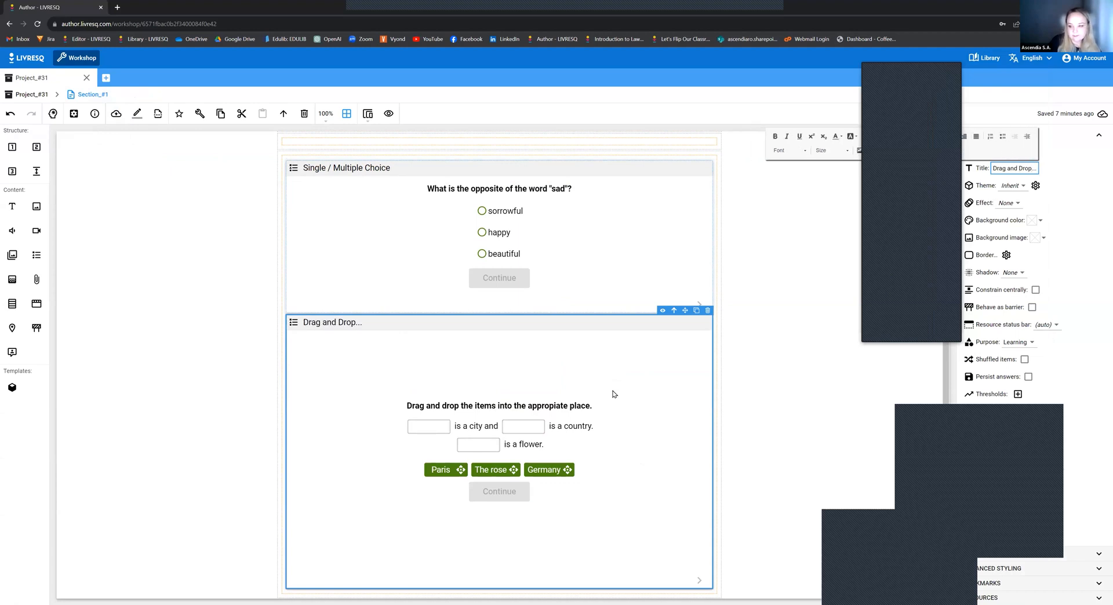
pyautogui.press('BackSpace')
pyautogui.press('BackSpace')
pyautogui.press('BackSpace')
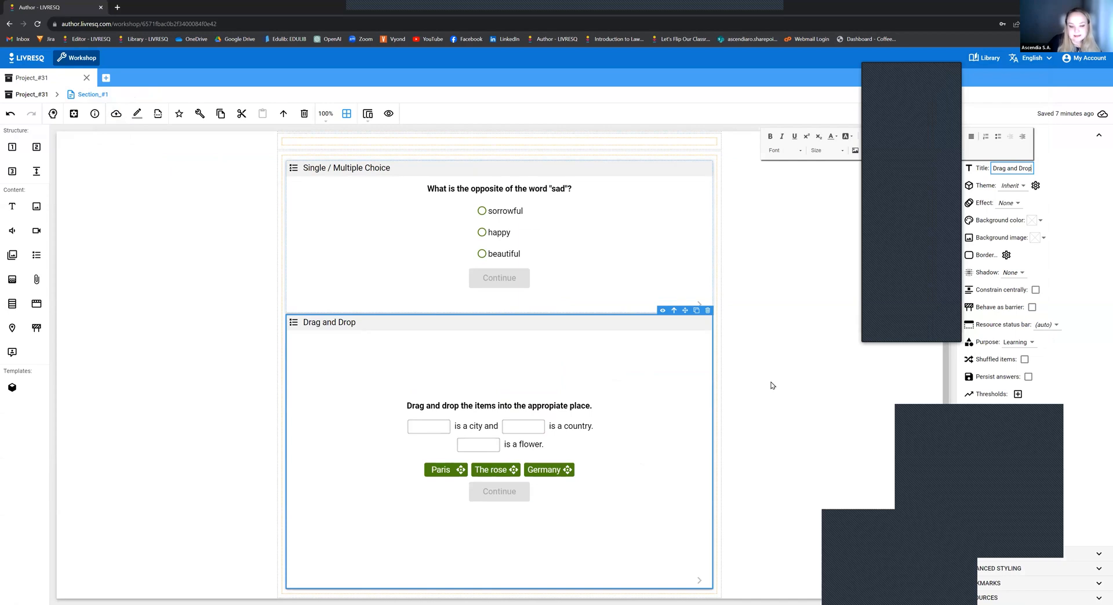
pyautogui.click(746, 420)
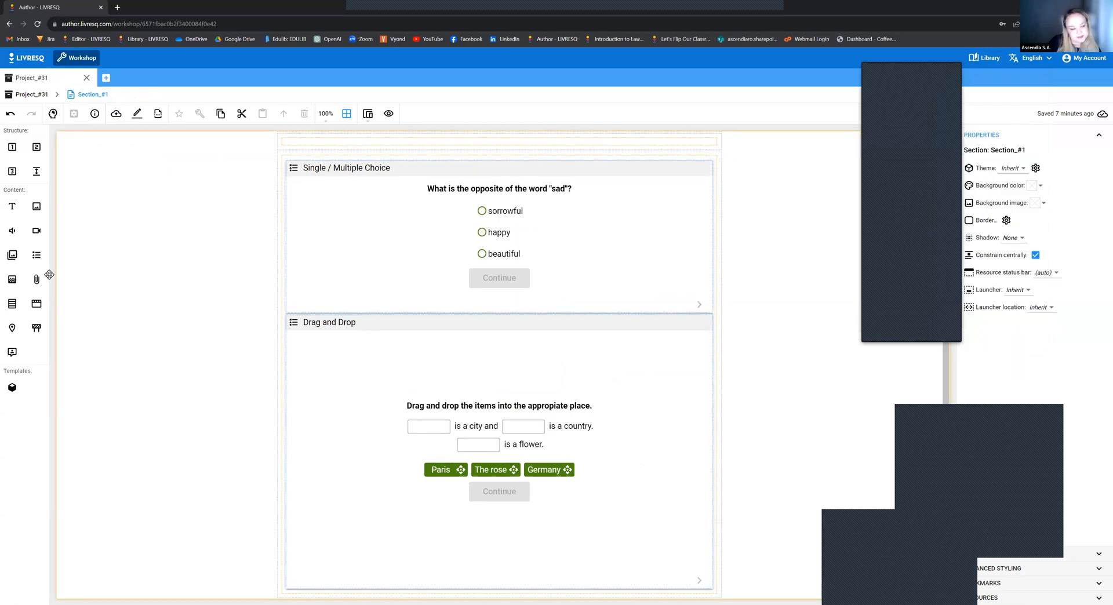
pyautogui.moveTo(11, 149); pyautogui.dragTo(289, 575)
pyautogui.click(283, 590)
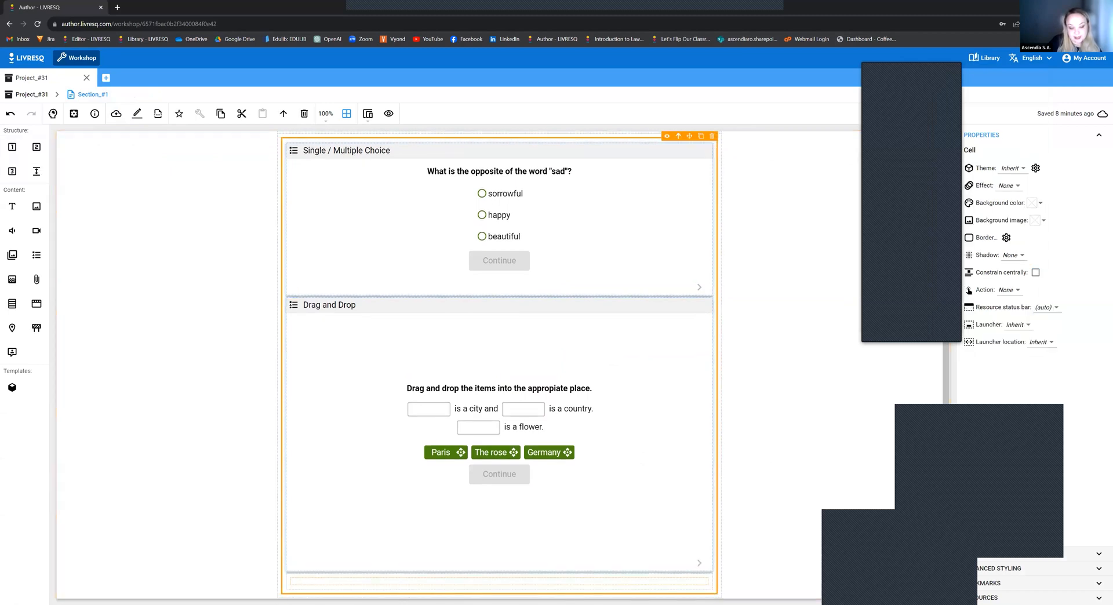
pyautogui.click(501, 582)
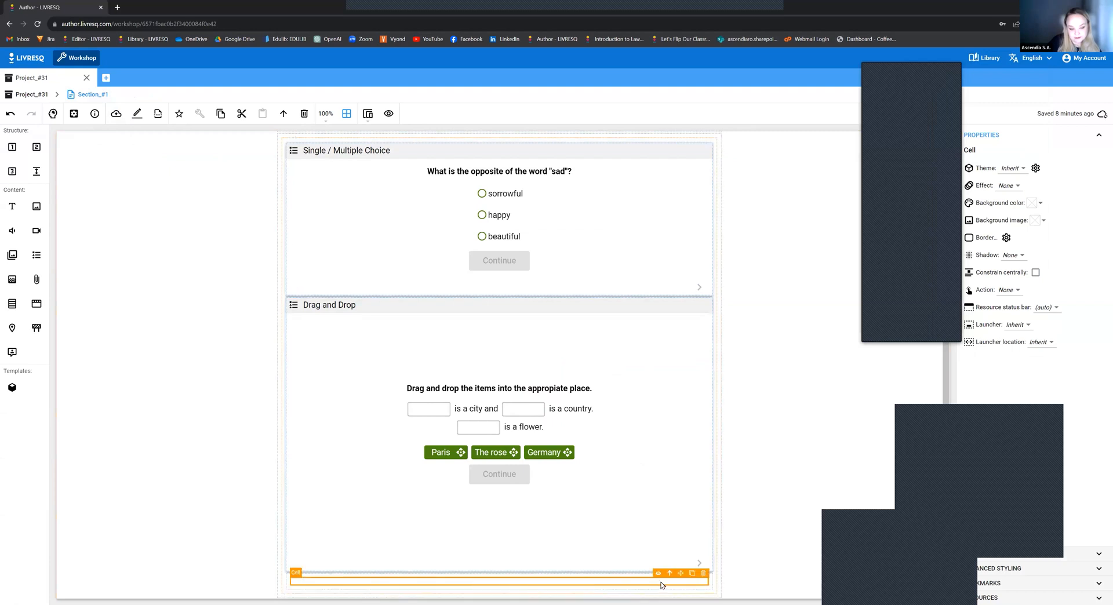
pyautogui.click(623, 506)
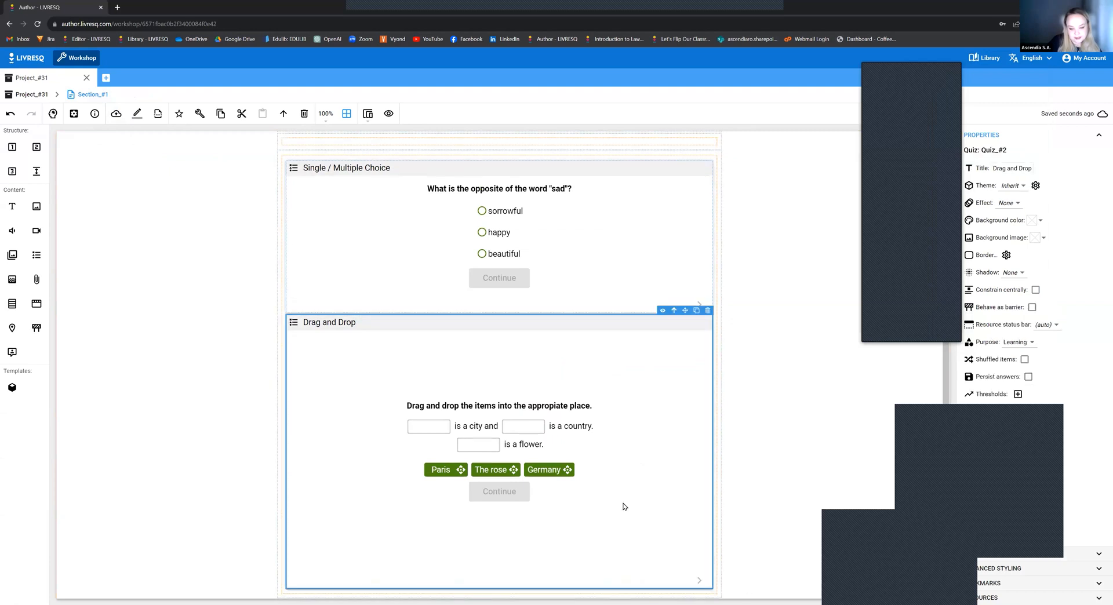
# - Insert a one-cell row directly above the row with the Single / Multiple Choice quiz and select its cell
pyautogui.scroll(1, 318, 298)
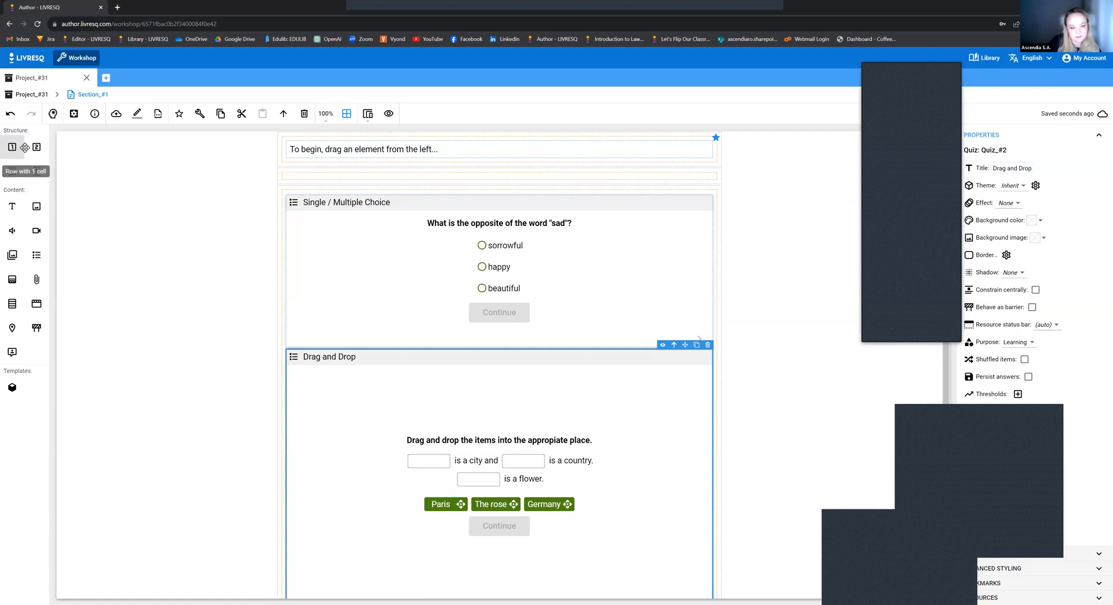
pyautogui.moveTo(25, 148); pyautogui.dragTo(328, 187)
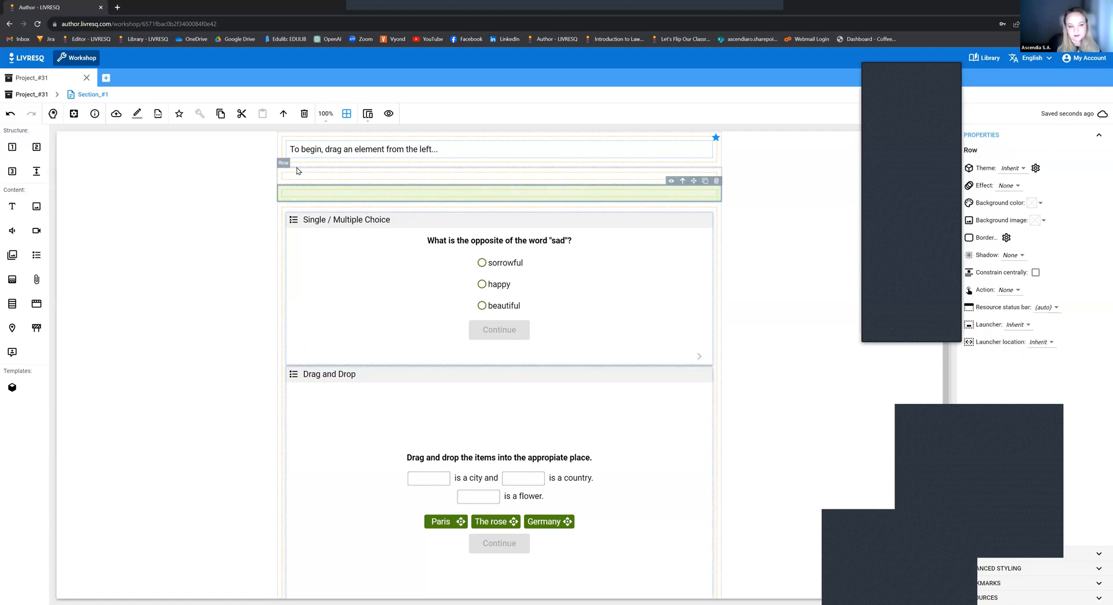
pyautogui.click(279, 174)
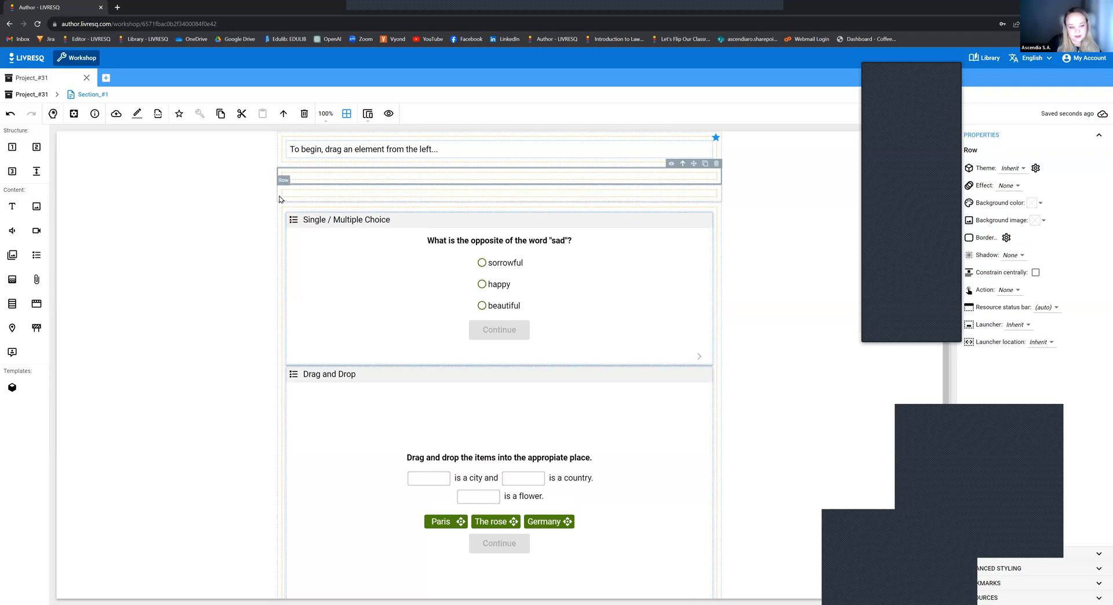
pyautogui.click(279, 199)
pyautogui.click(317, 194)
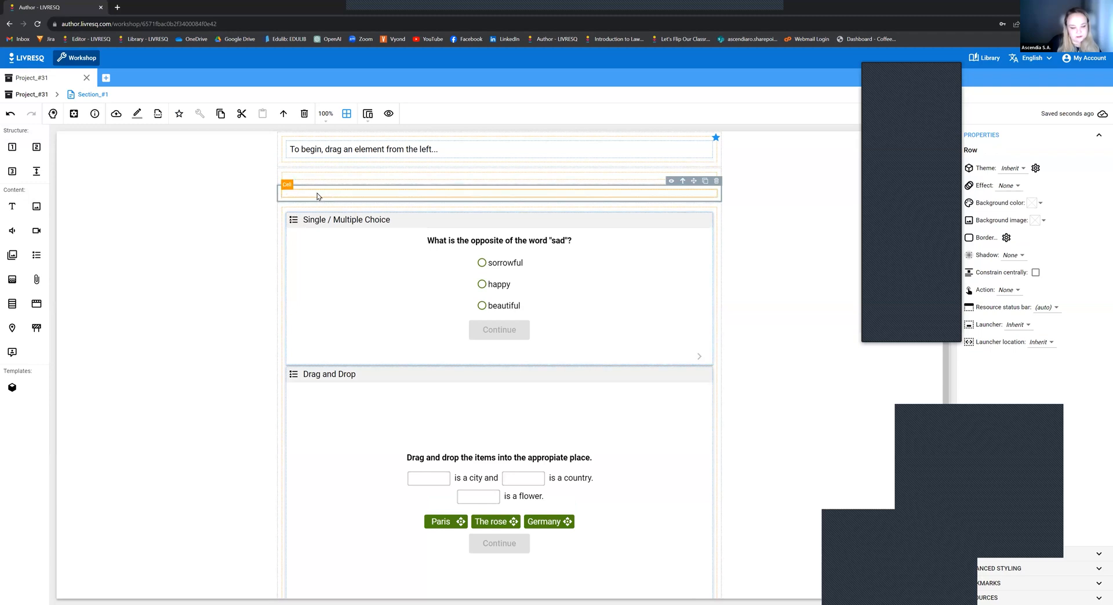
pyautogui.click(765, 244)
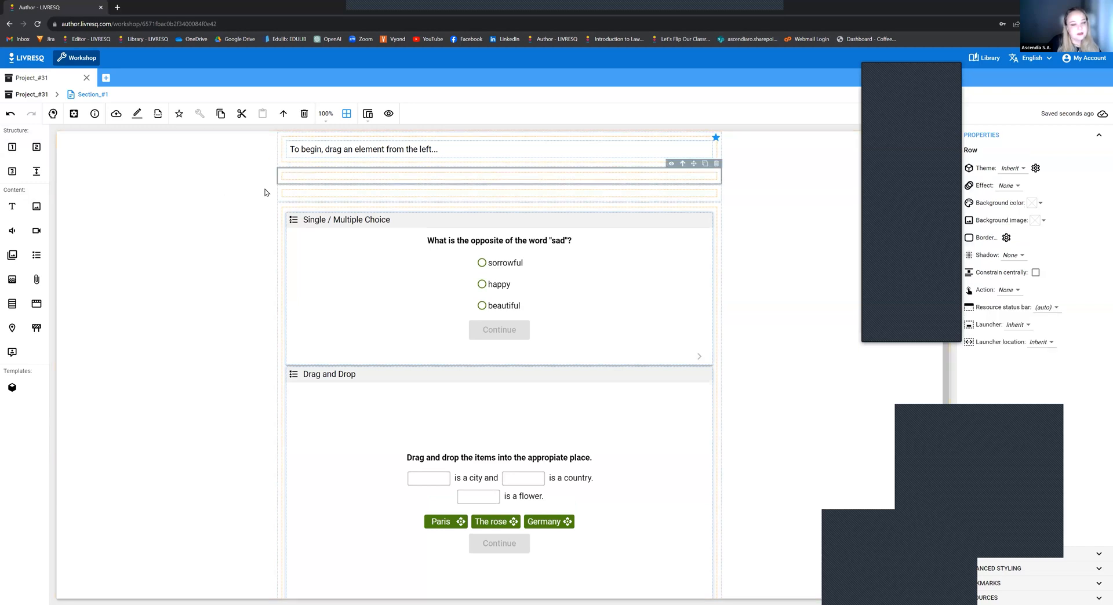
pyautogui.click(281, 193)
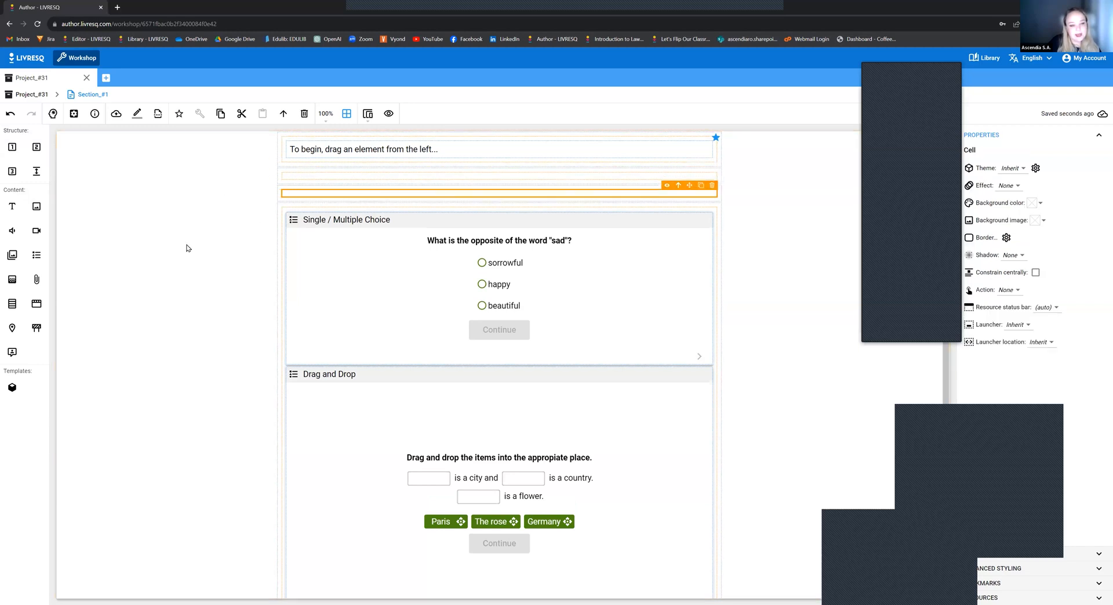
# - Add a quiz to the new row's cell, open it for editing and set its question type to Dropdown
pyautogui.moveTo(41, 259); pyautogui.dragTo(350, 199)
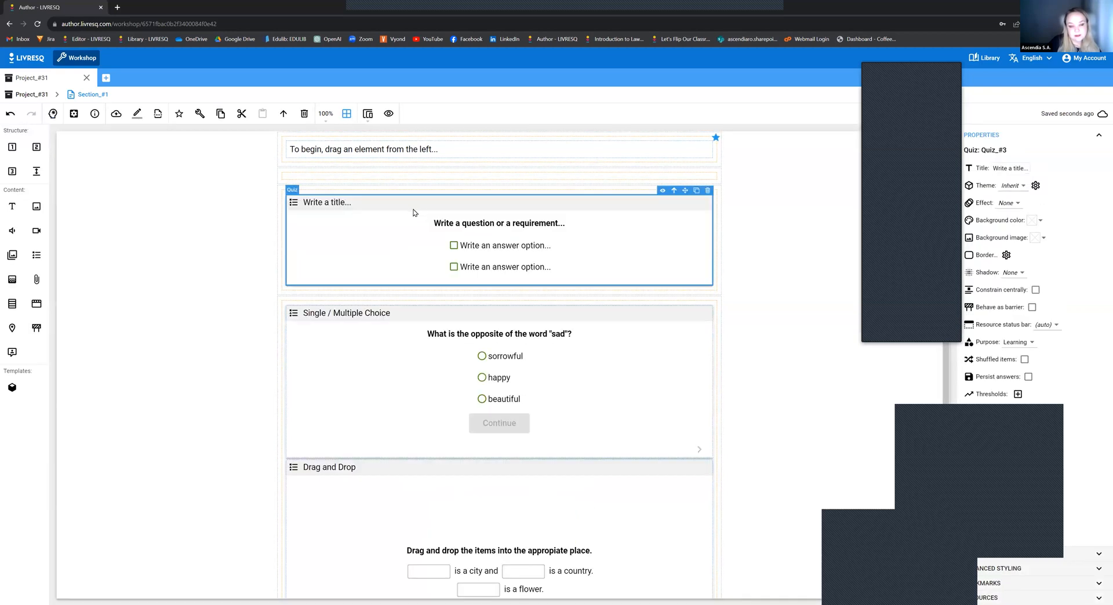
pyautogui.doubleClick(403, 220)
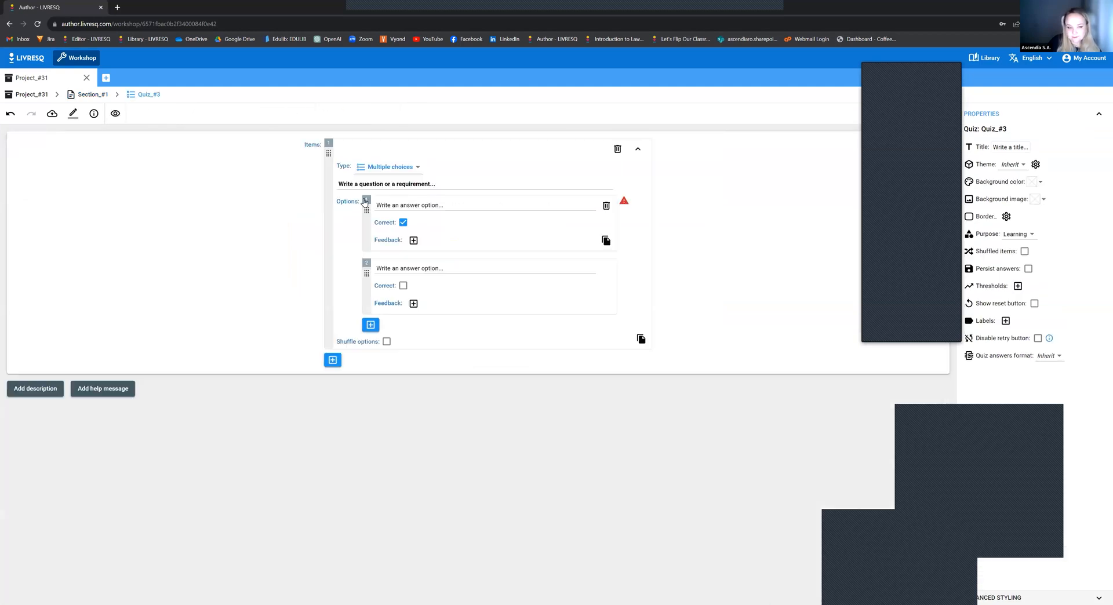
pyautogui.click(400, 168)
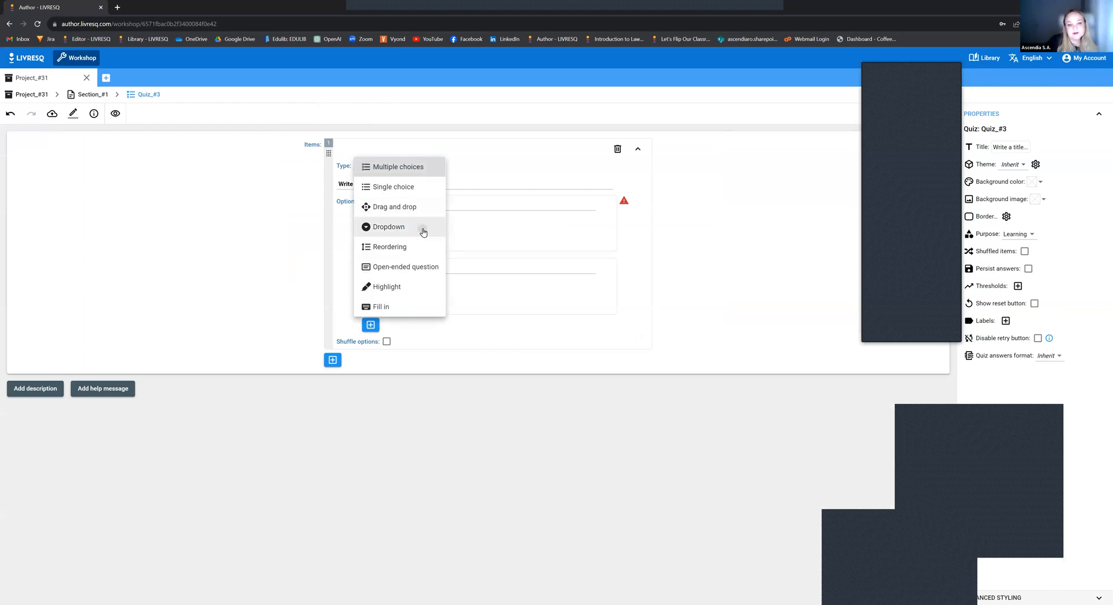
pyautogui.click(424, 231)
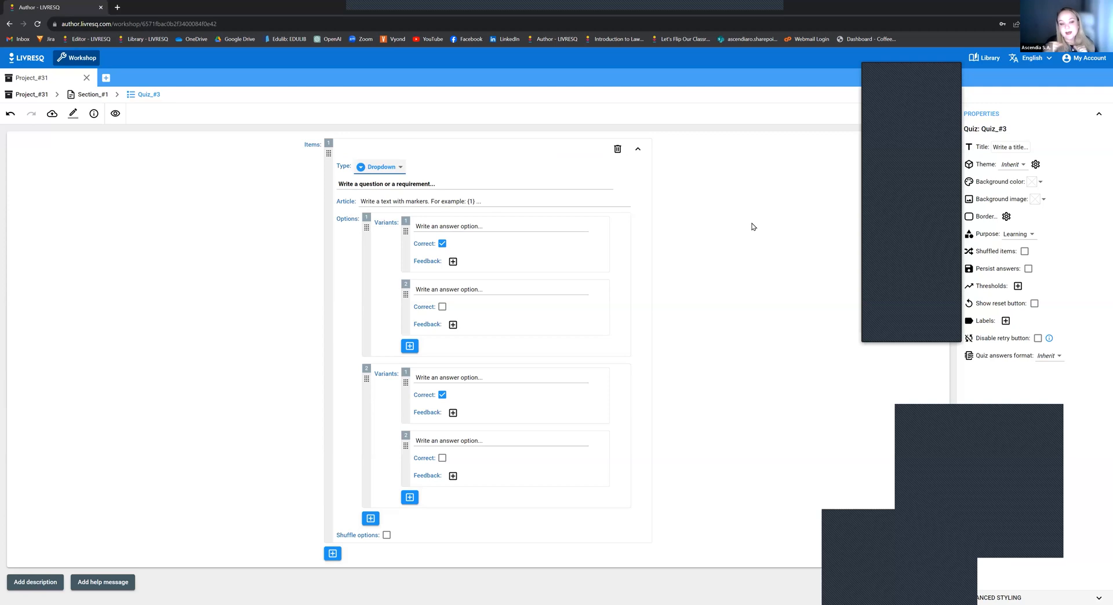
# - Enter the question "Choose the correct option from the drop-down menu." and the article text "{1} is a city, {2} is a country."
pyautogui.click(468, 203)
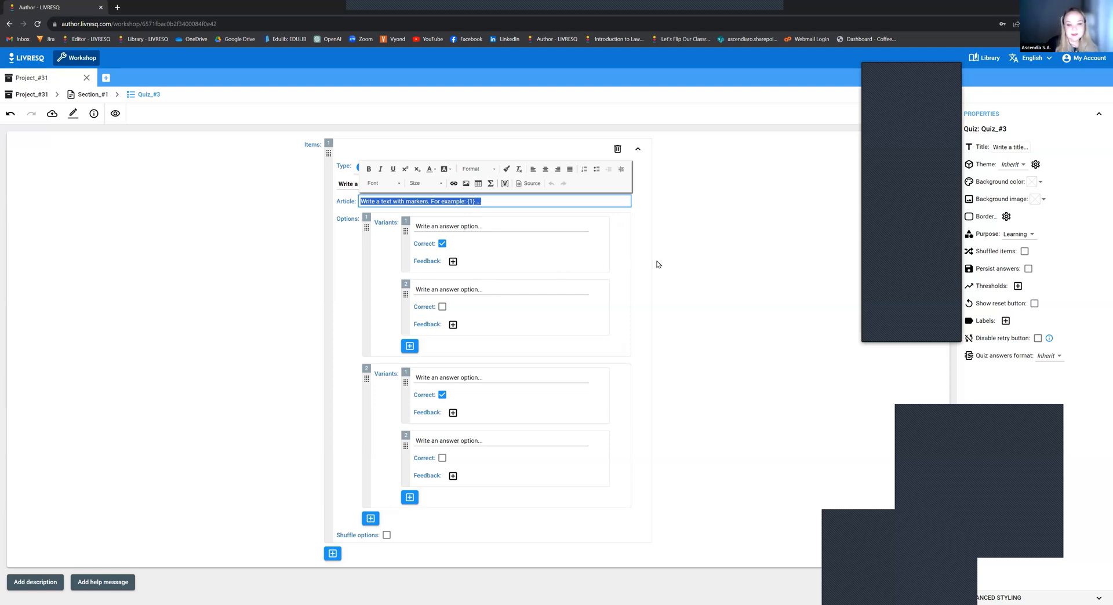
pyautogui.click(696, 262)
pyautogui.click(505, 204)
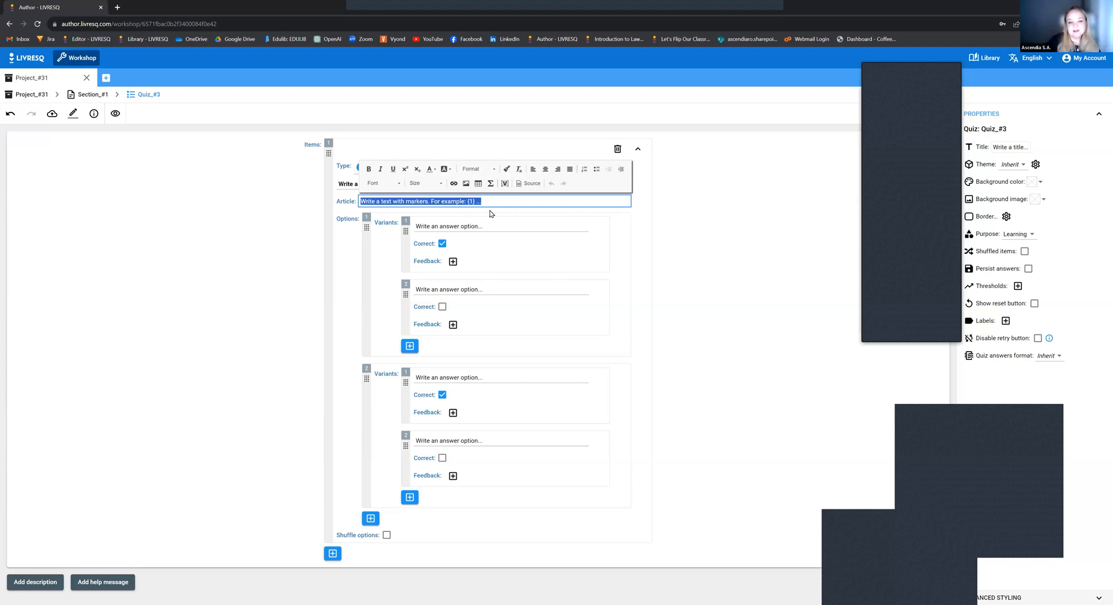
pyautogui.click(701, 246)
pyautogui.click(436, 183)
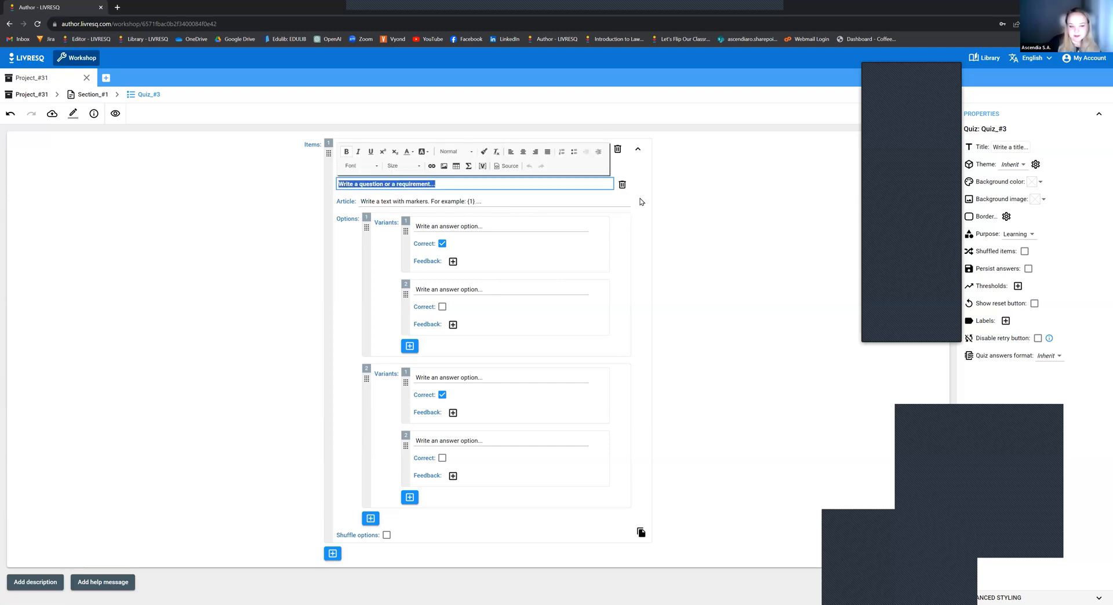
pyautogui.write('Ch')
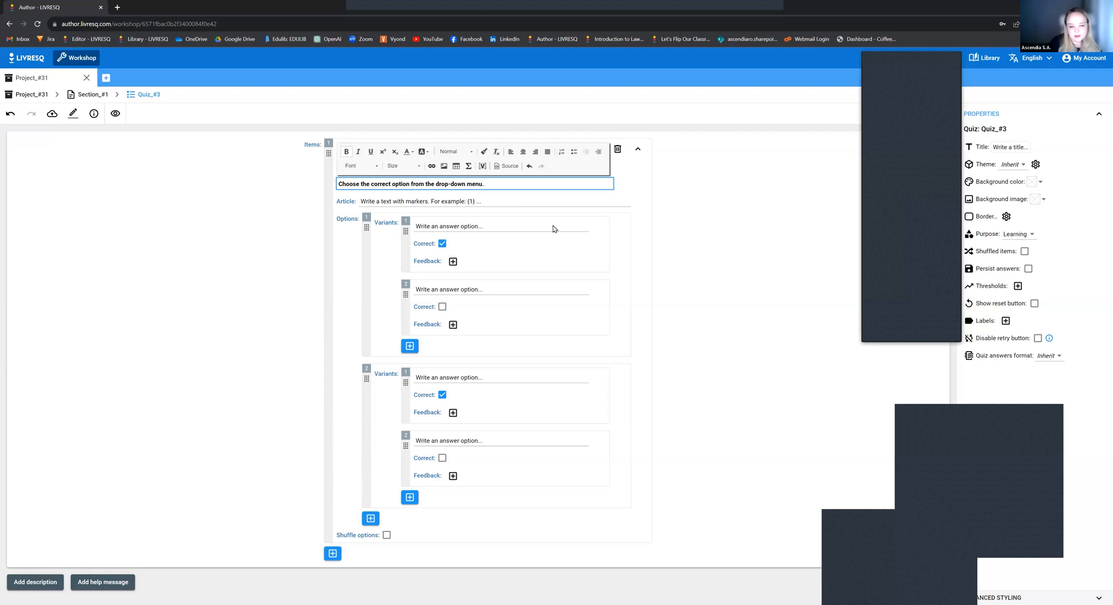
pyautogui.click(534, 200)
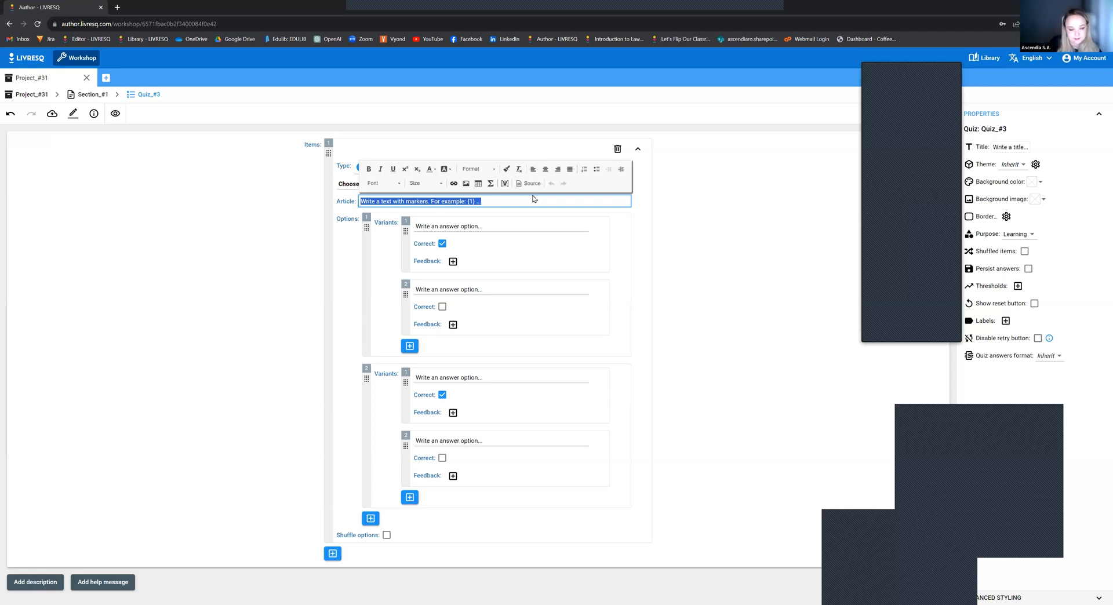
pyautogui.write('{1} is a city, {2} is a country.')
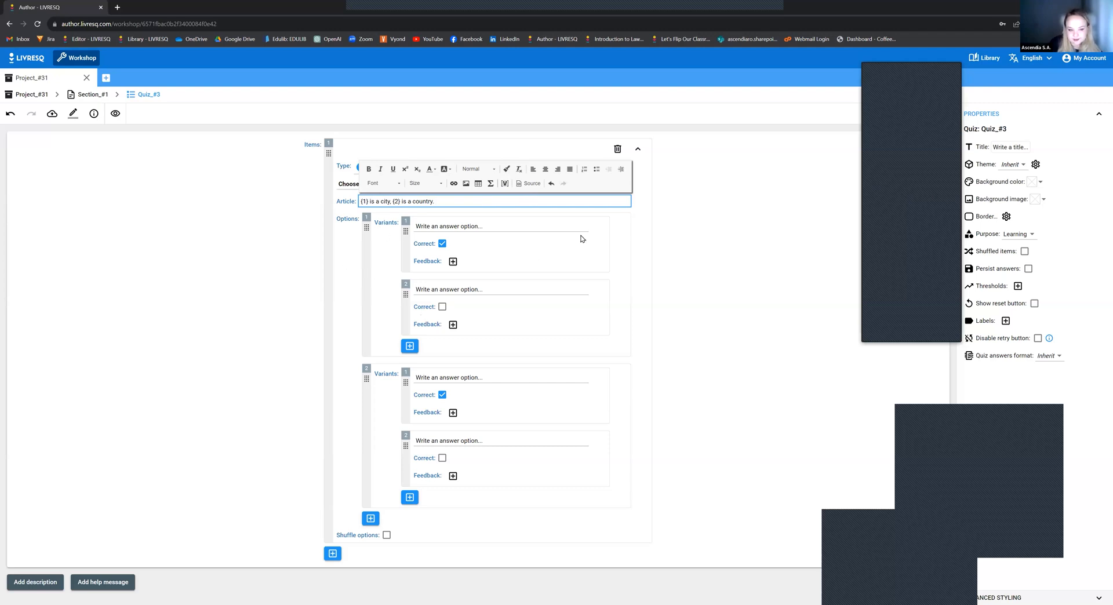
# - Add a third variant to the first option and enter the variants Paris, Brazil and Canada
pyautogui.click(432, 225)
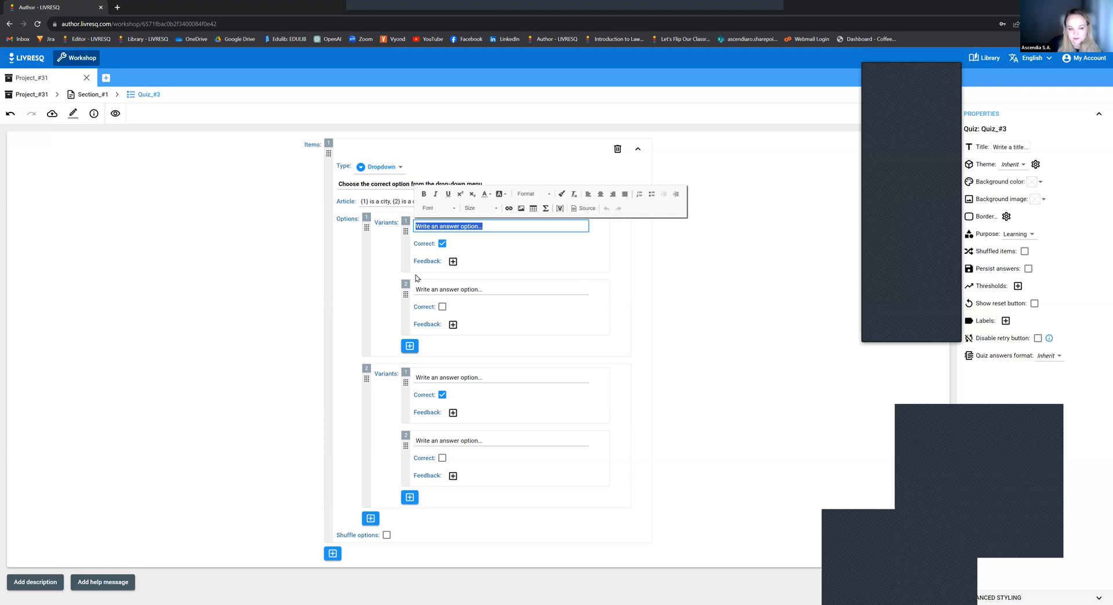
pyautogui.click(410, 346)
pyautogui.click(433, 226)
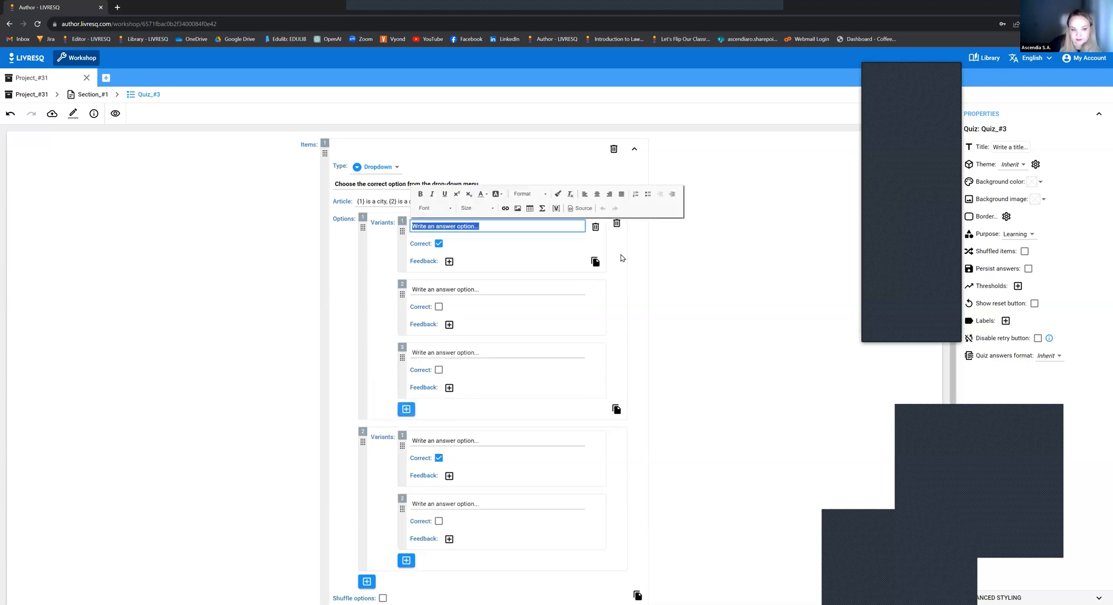
pyautogui.write('Paris')
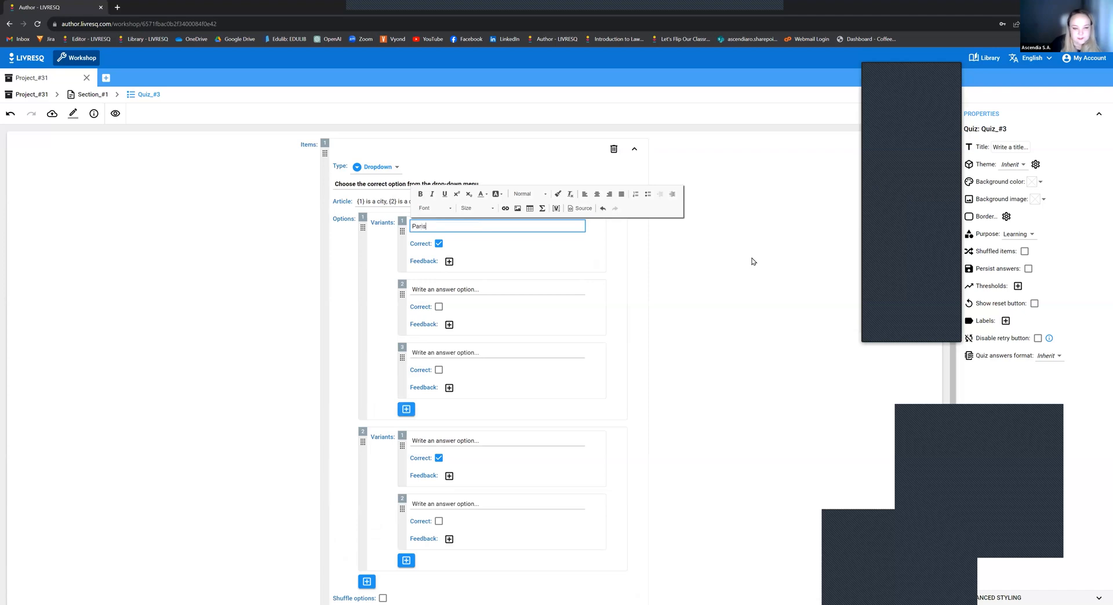
pyautogui.click(499, 290)
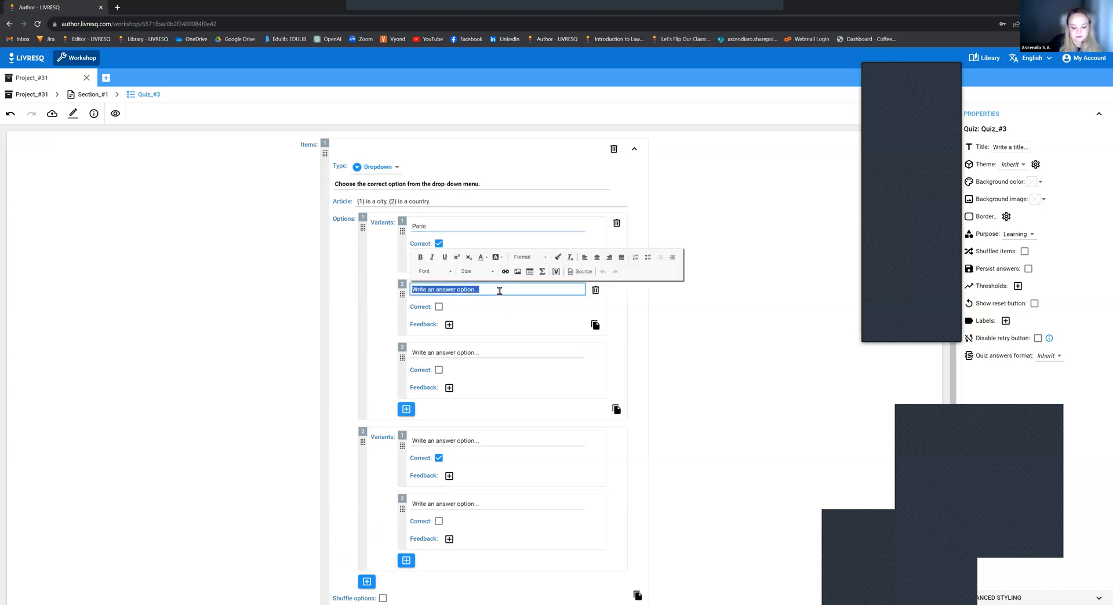
pyautogui.write('Brazil')
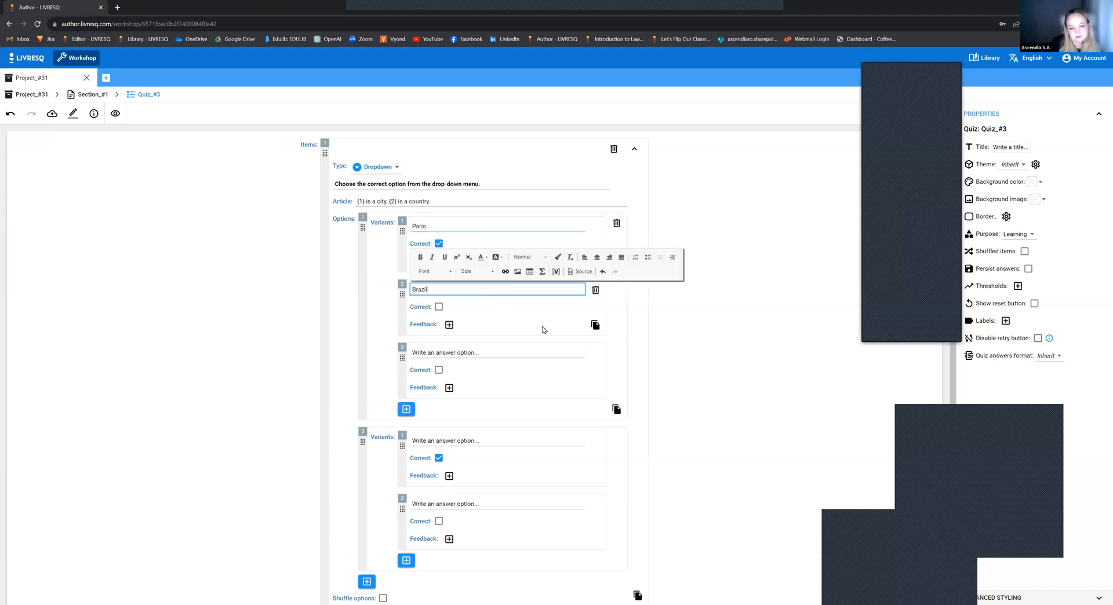
pyautogui.click(508, 354)
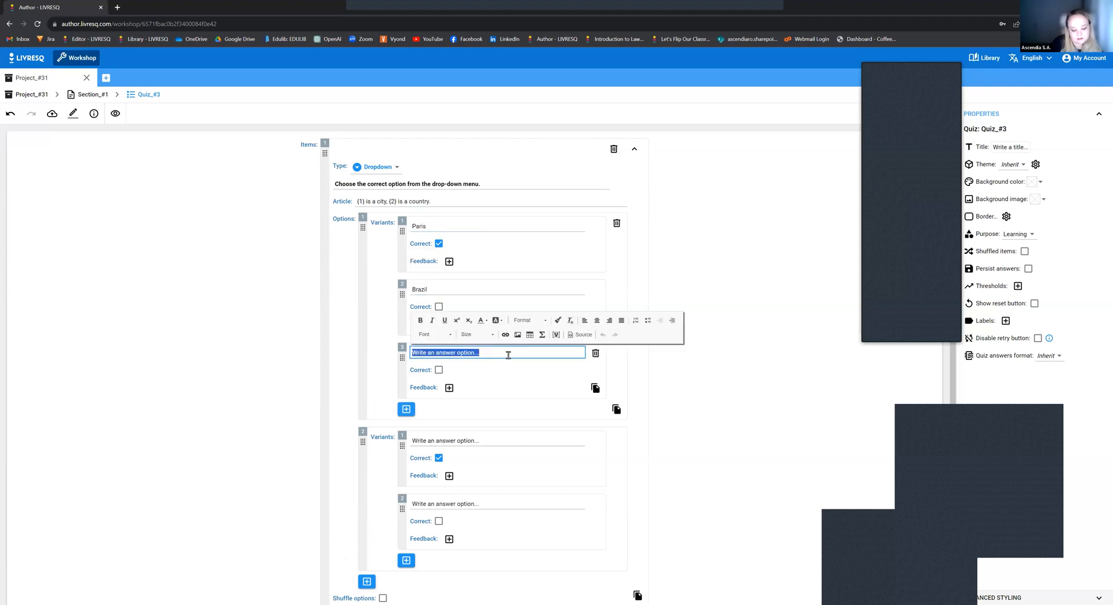
pyautogui.write('Canad')
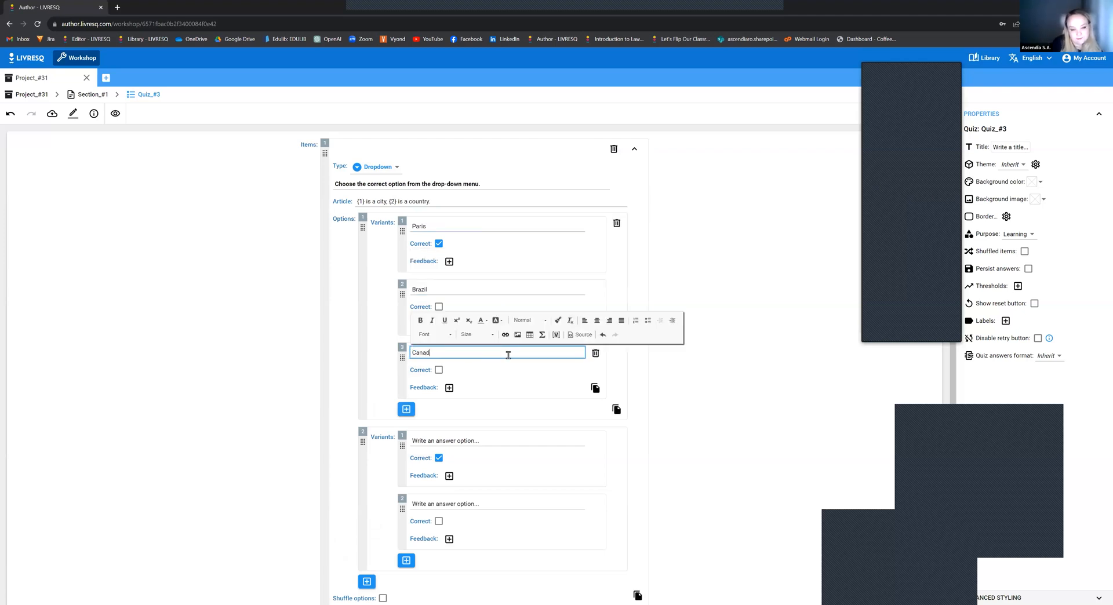
pyautogui.click(544, 335)
pyautogui.scroll(-2, 551, 319)
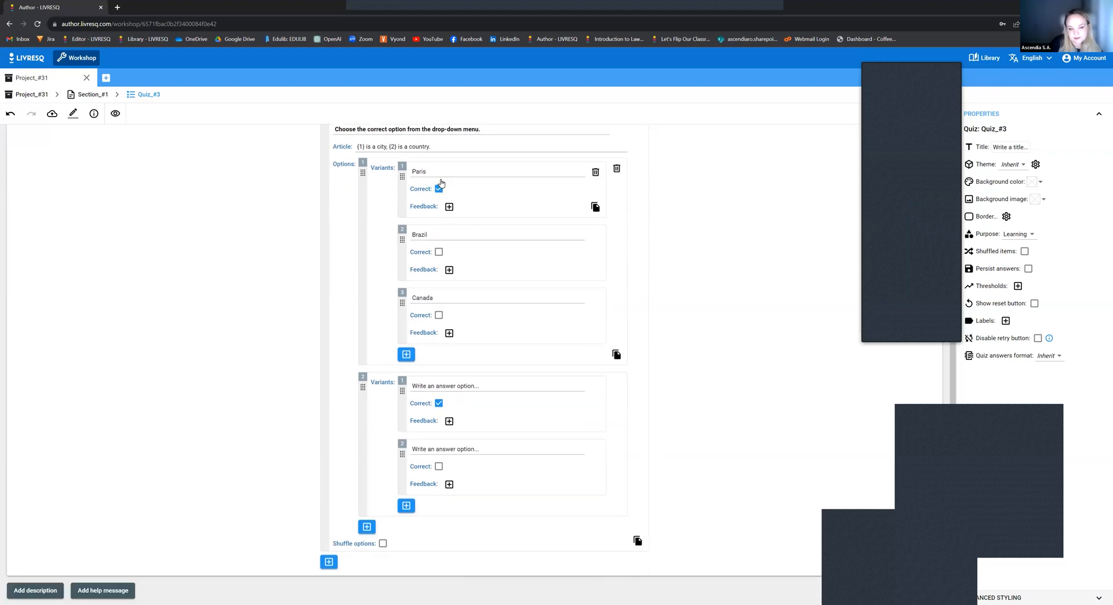
pyautogui.click(439, 253)
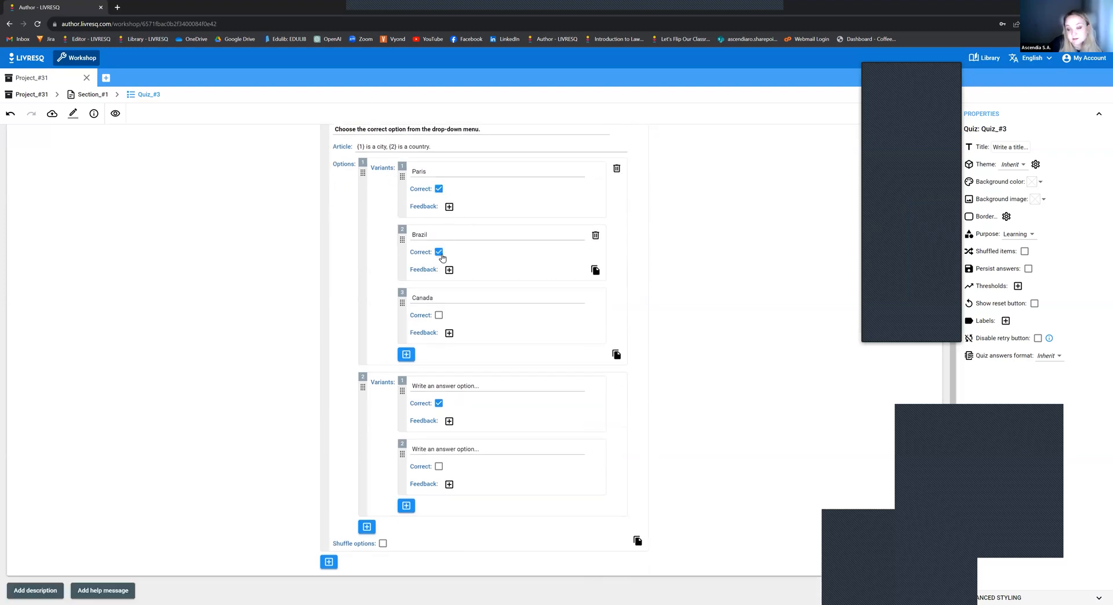
pyautogui.click(439, 253)
pyautogui.click(439, 253)
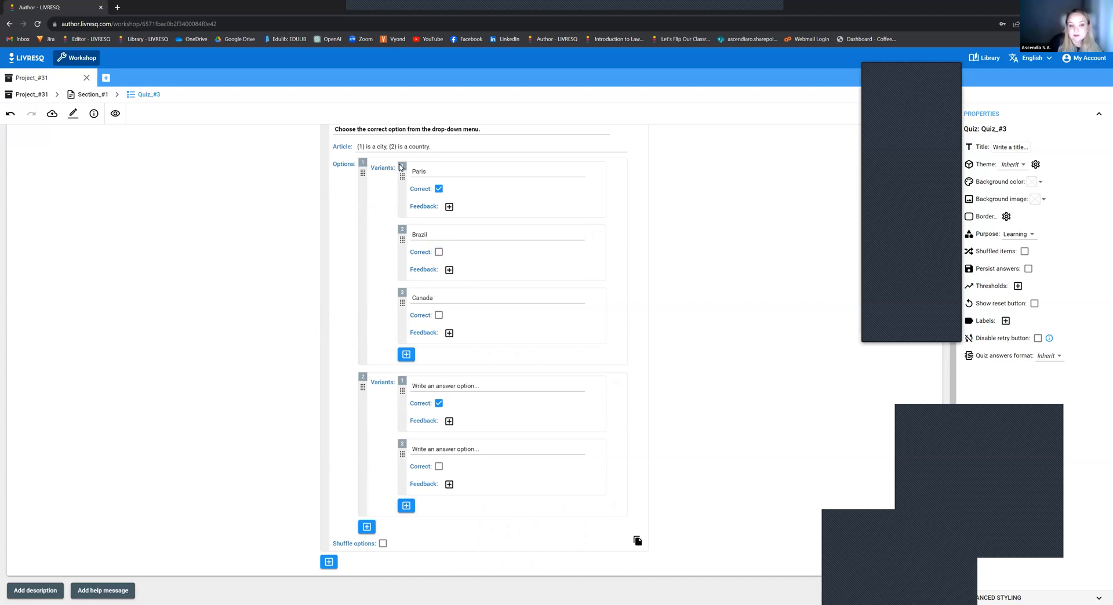
# - Fill the second option with the variants France, Paris and an added third, London, and enable Shuffle options
pyautogui.click(490, 383)
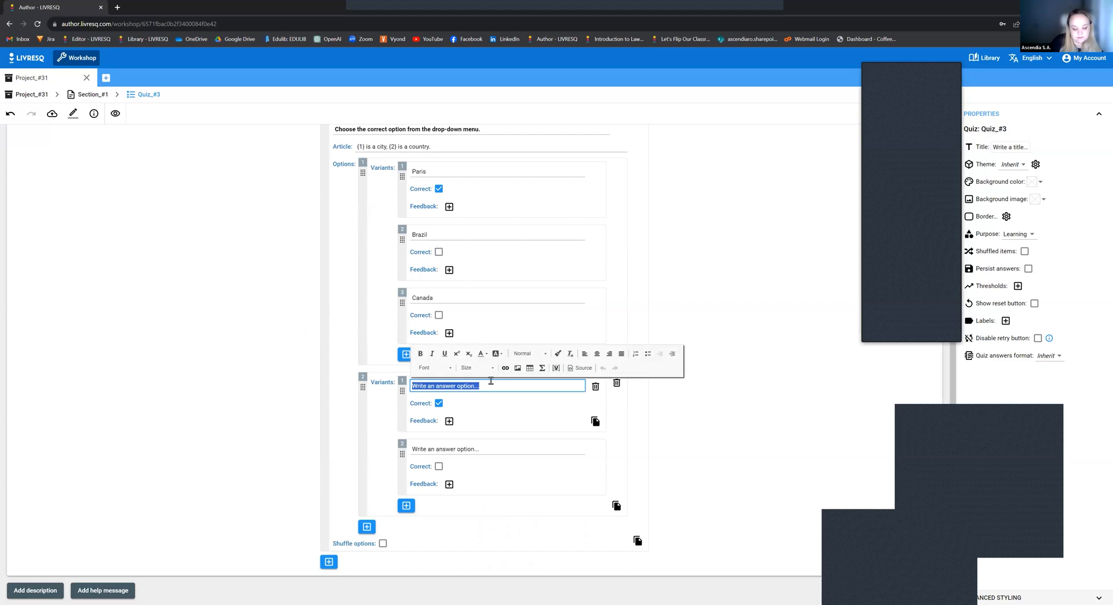
pyautogui.write('France')
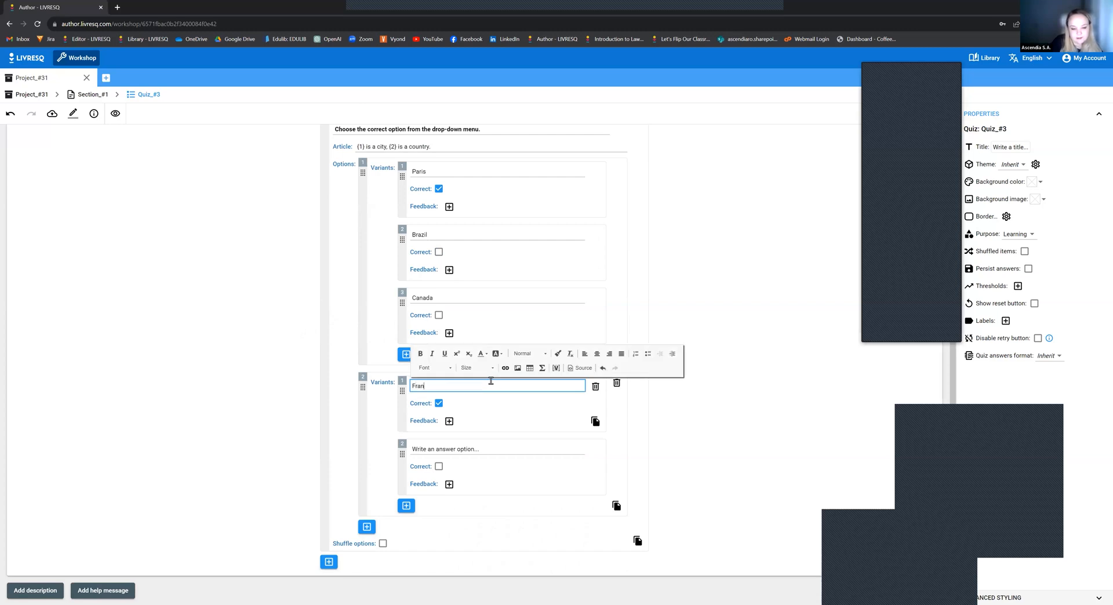
pyautogui.click(383, 544)
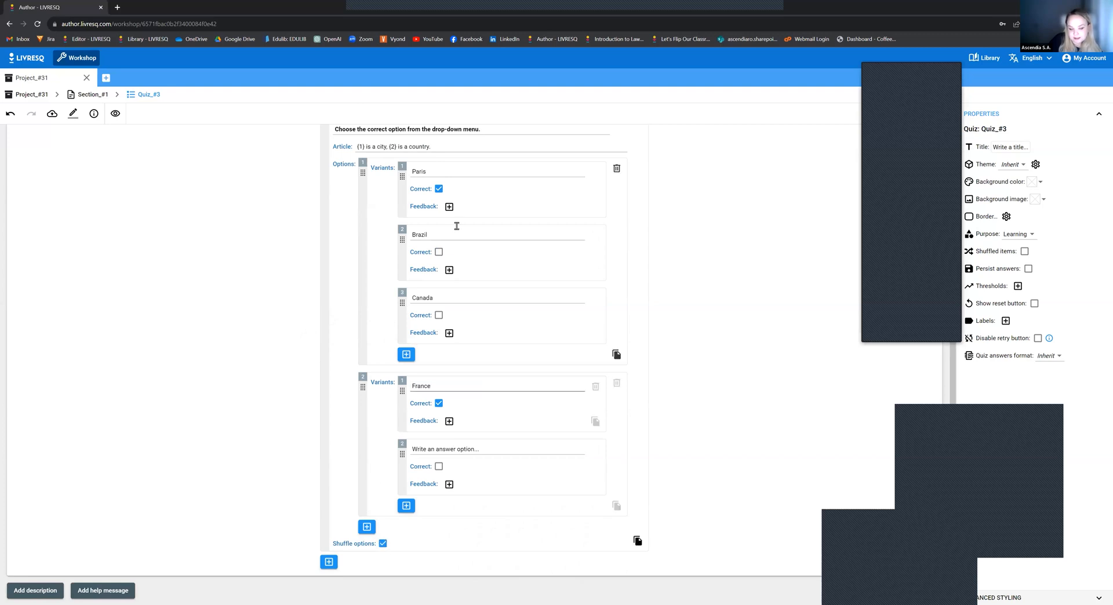
pyautogui.click(445, 450)
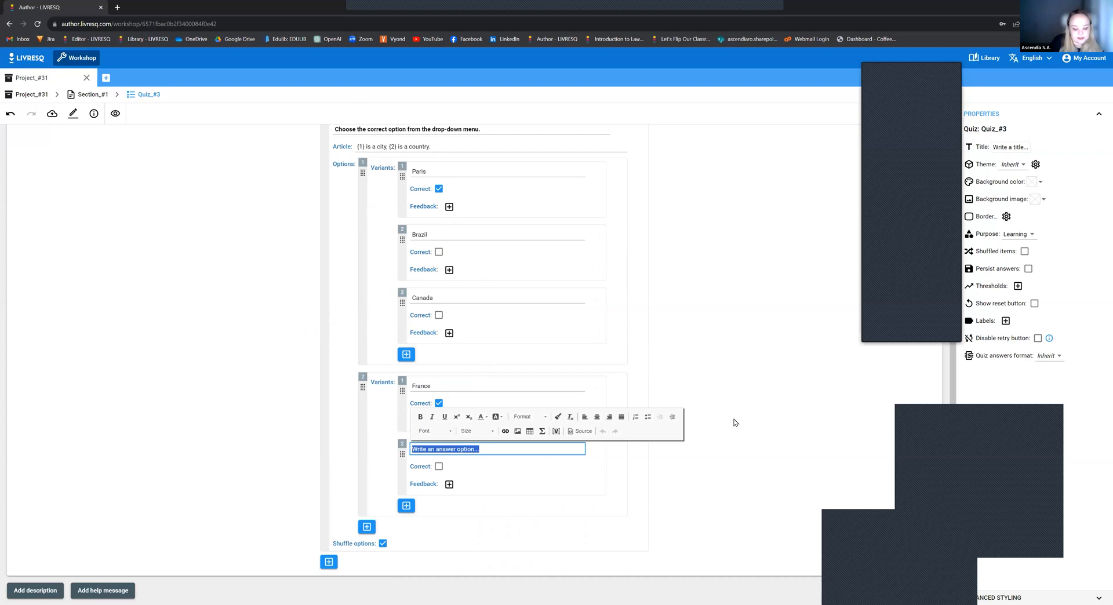
pyautogui.write('Paris')
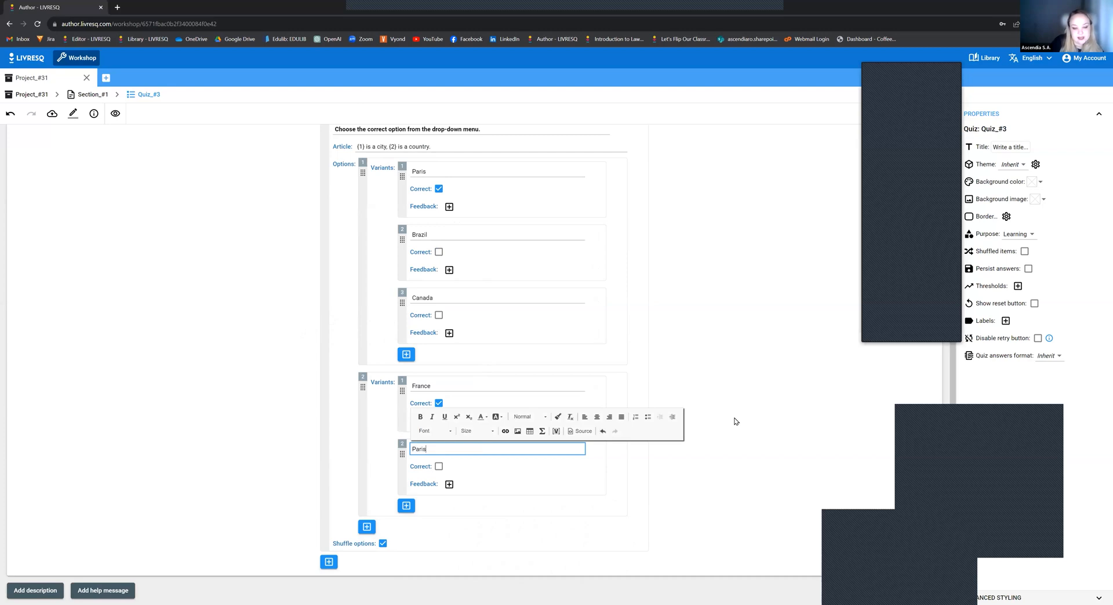
pyautogui.click(406, 507)
pyautogui.write('London')
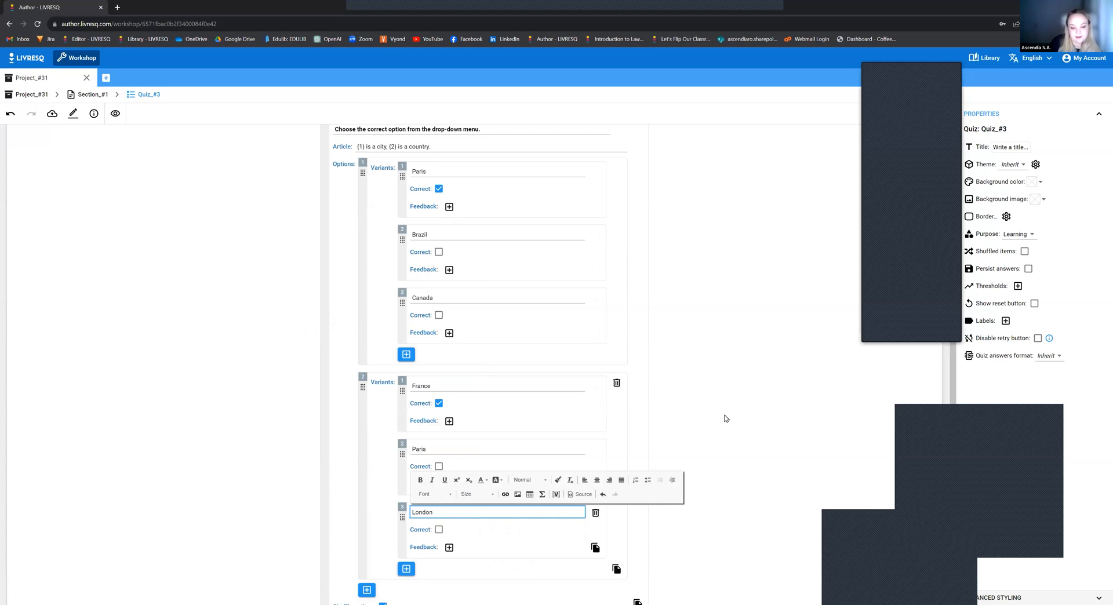
pyautogui.scroll(1, 372, 119)
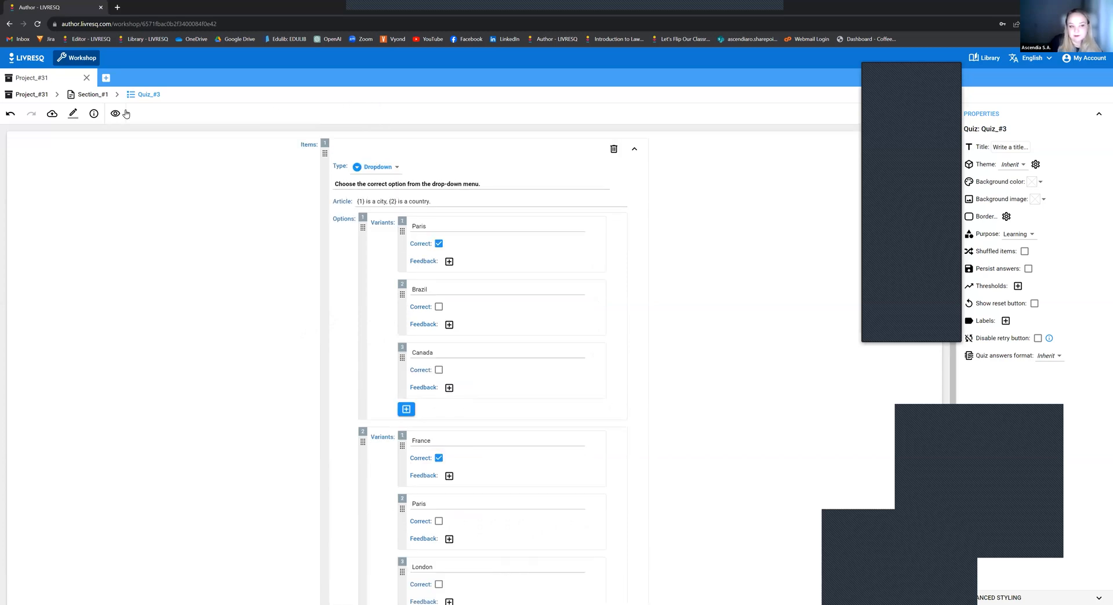
pyautogui.click(360, 201)
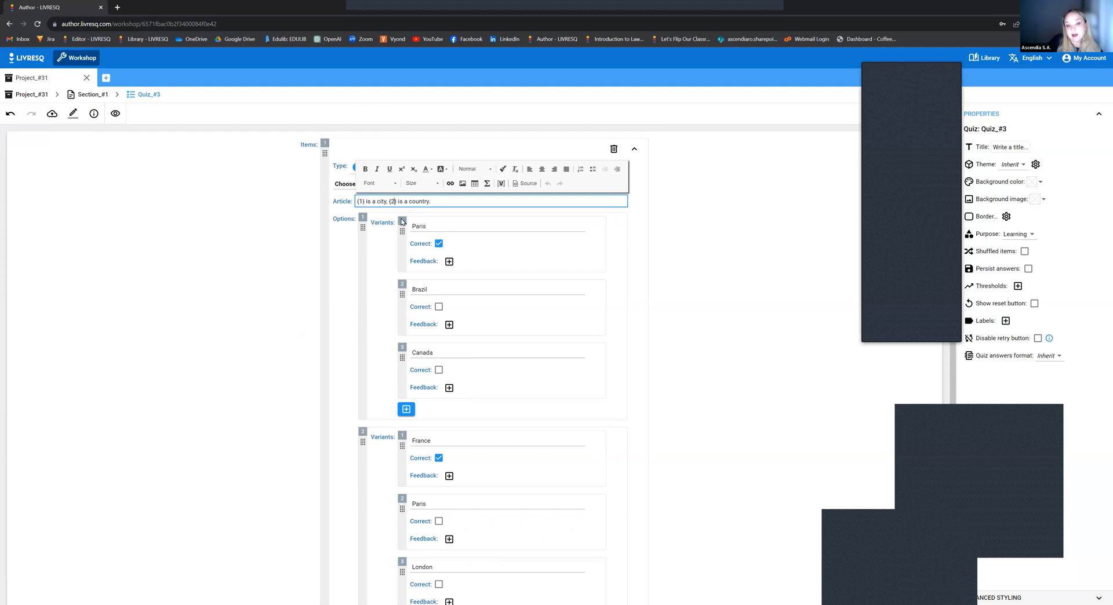
pyautogui.scroll(-2, 448, 466)
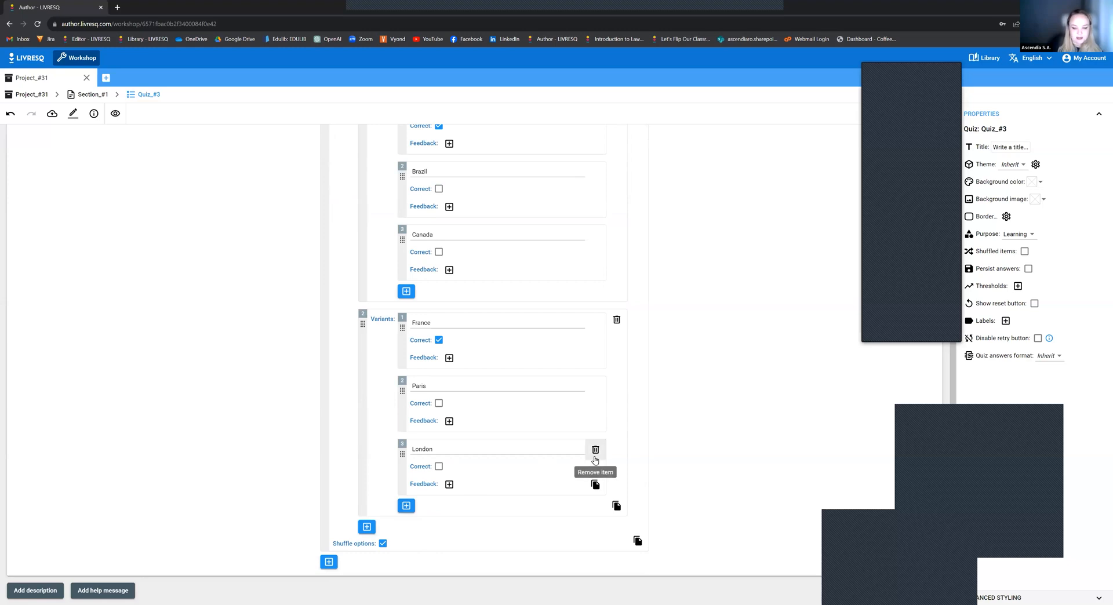
pyautogui.scroll(2, 597, 482)
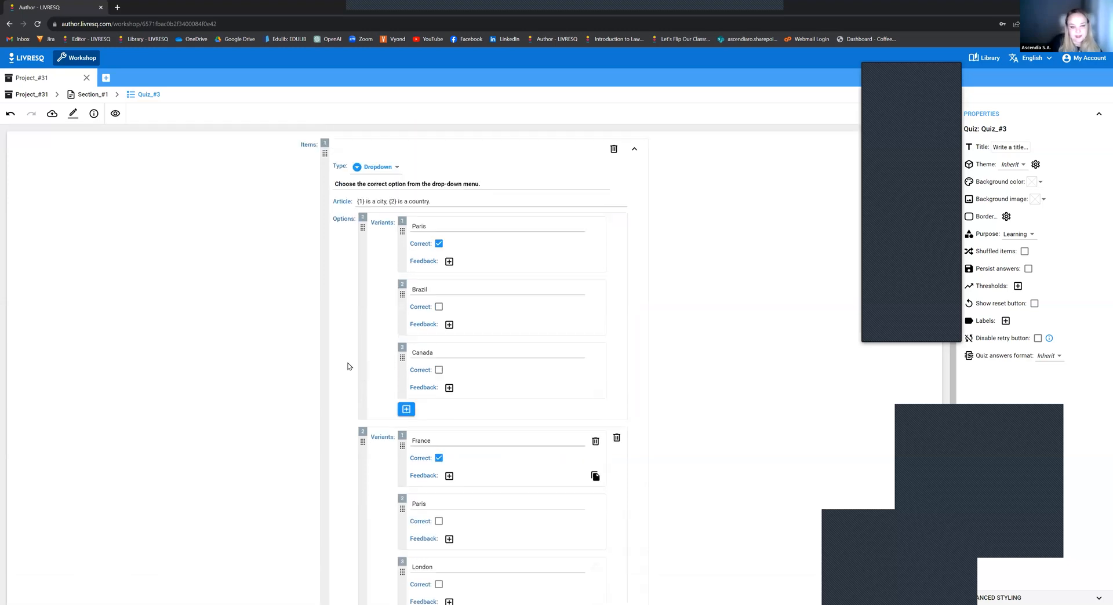
# - Preview the dropdown quiz, choosing Paris as the city and France as the country, and return to editing
pyautogui.click(119, 119)
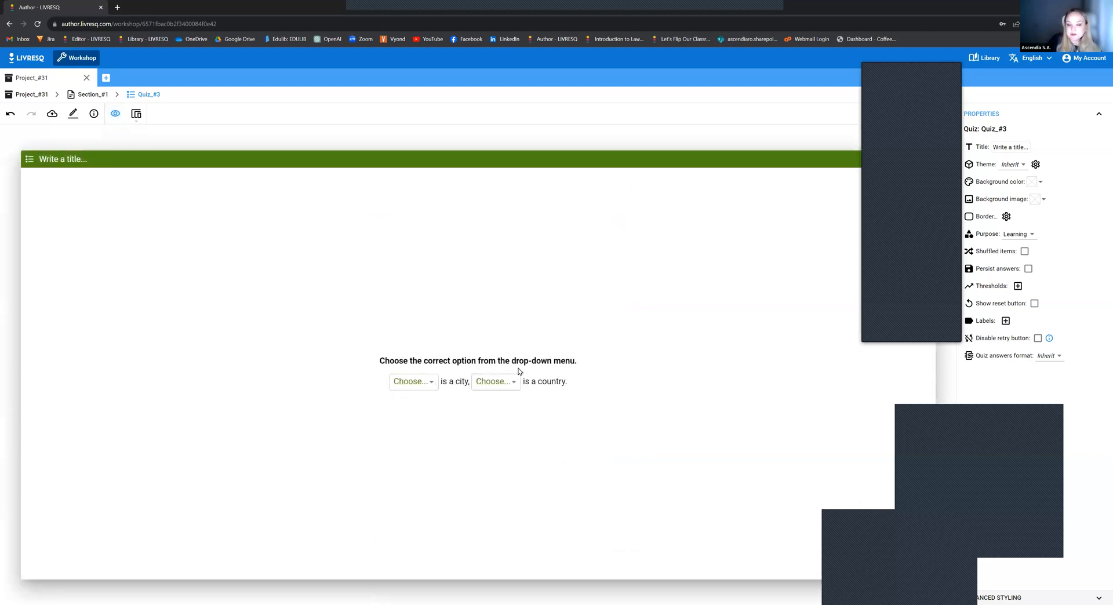
pyautogui.click(425, 384)
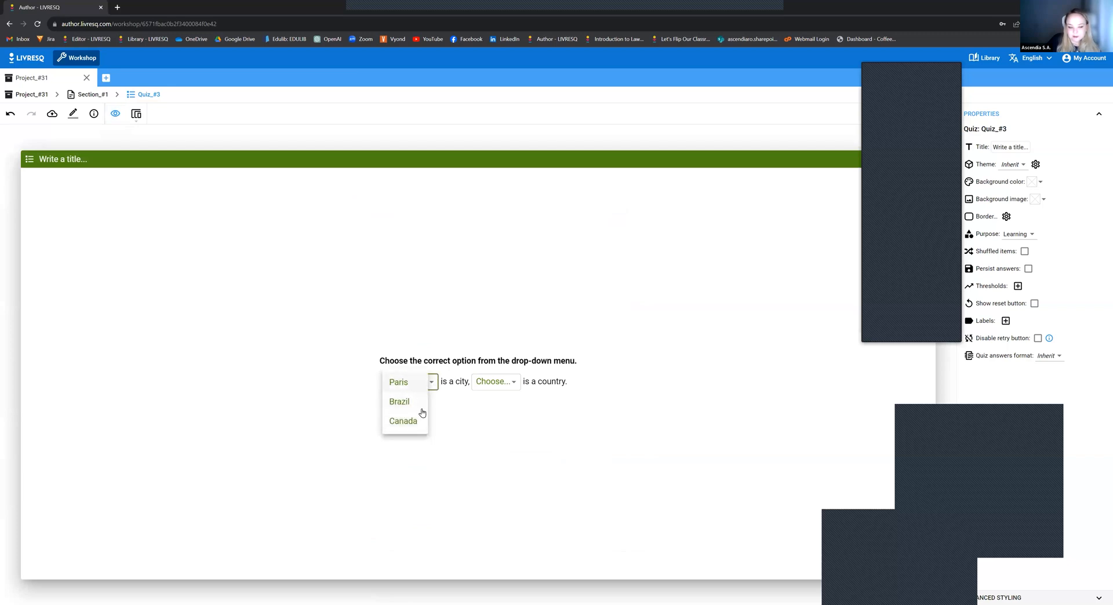
pyautogui.click(400, 381)
pyautogui.click(511, 382)
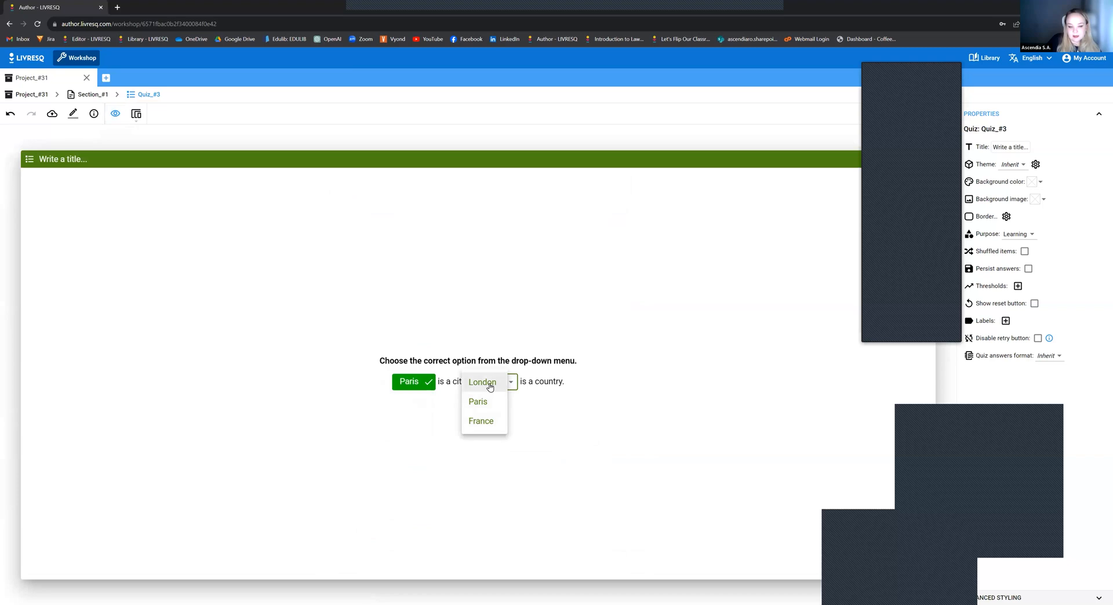
pyautogui.click(496, 423)
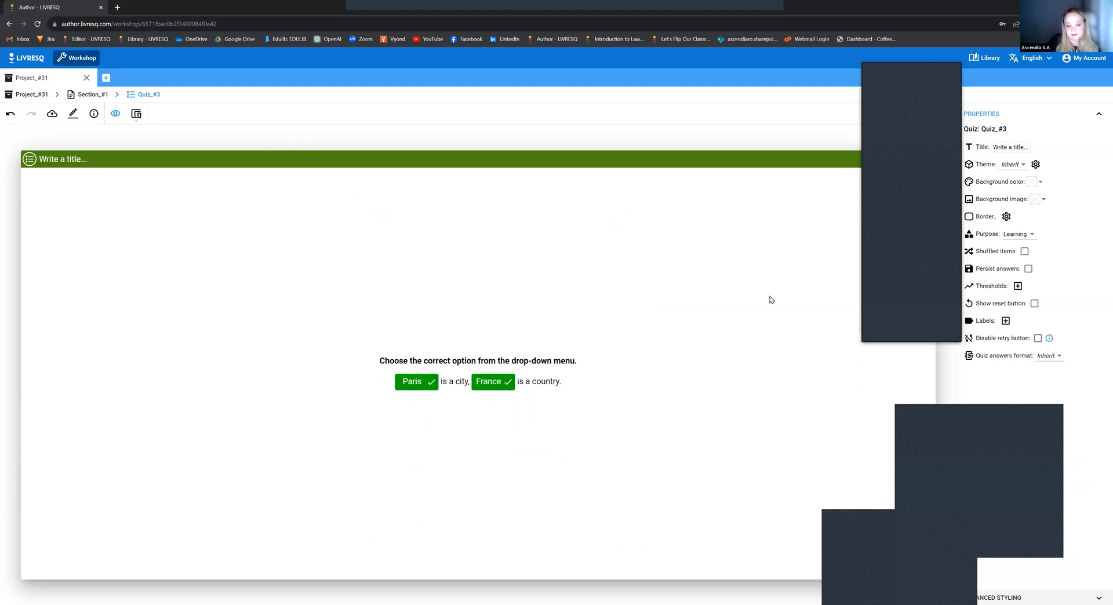
pyautogui.click(116, 113)
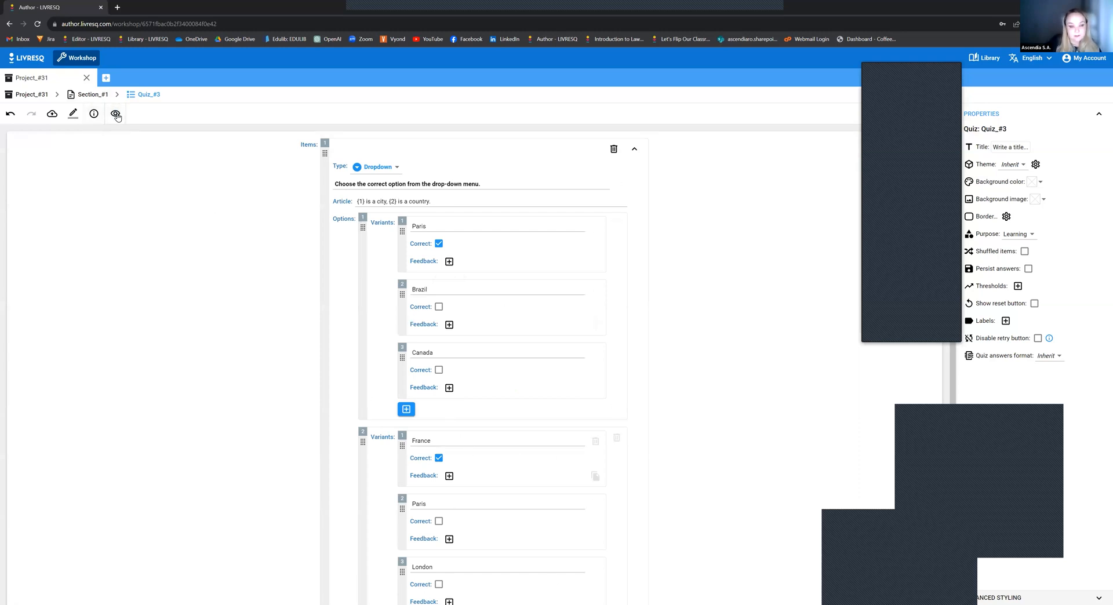
# - Return to Section_#1 and title the dropdown quiz "Drop-down"
pyautogui.click(88, 95)
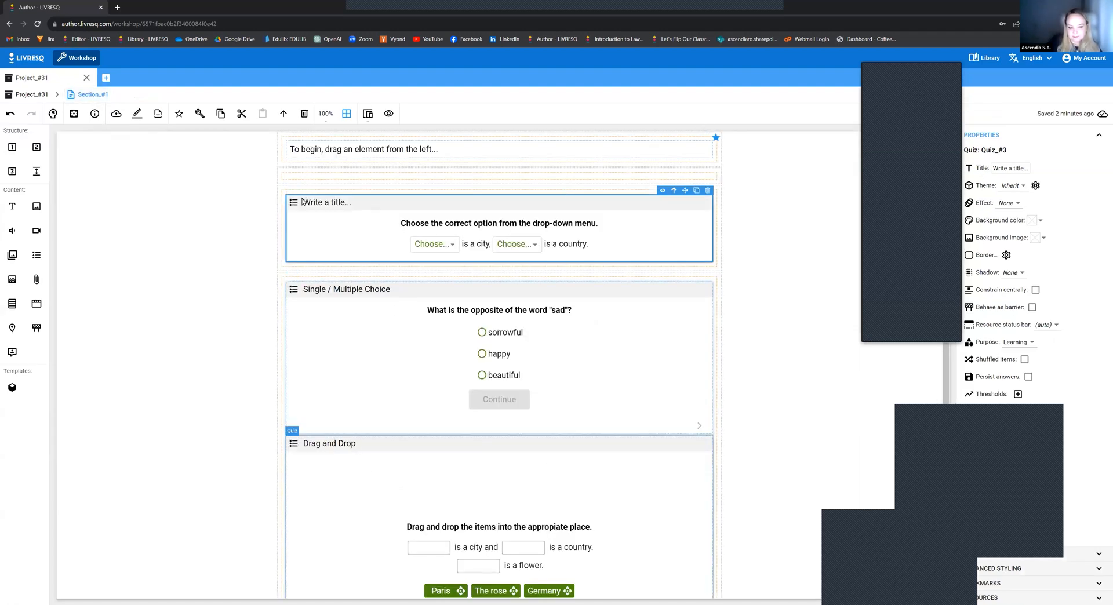
pyautogui.click(999, 168)
pyautogui.write('Drop-down')
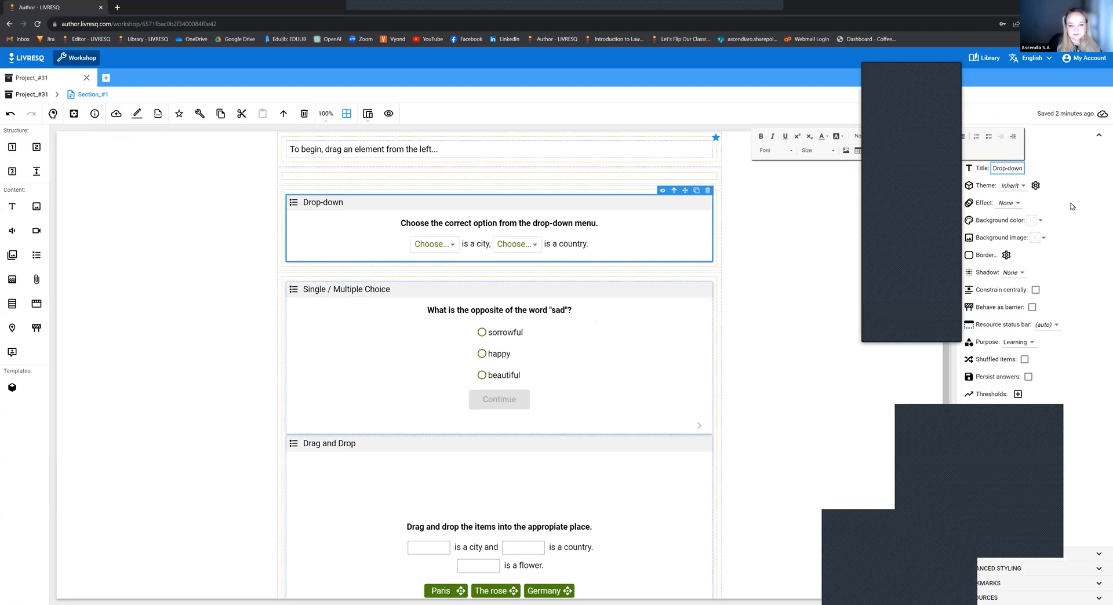
# - Add a quiz to the empty cell above the Drop-down quiz, open it for editing and set its question type to Reordering
pyautogui.click(284, 176)
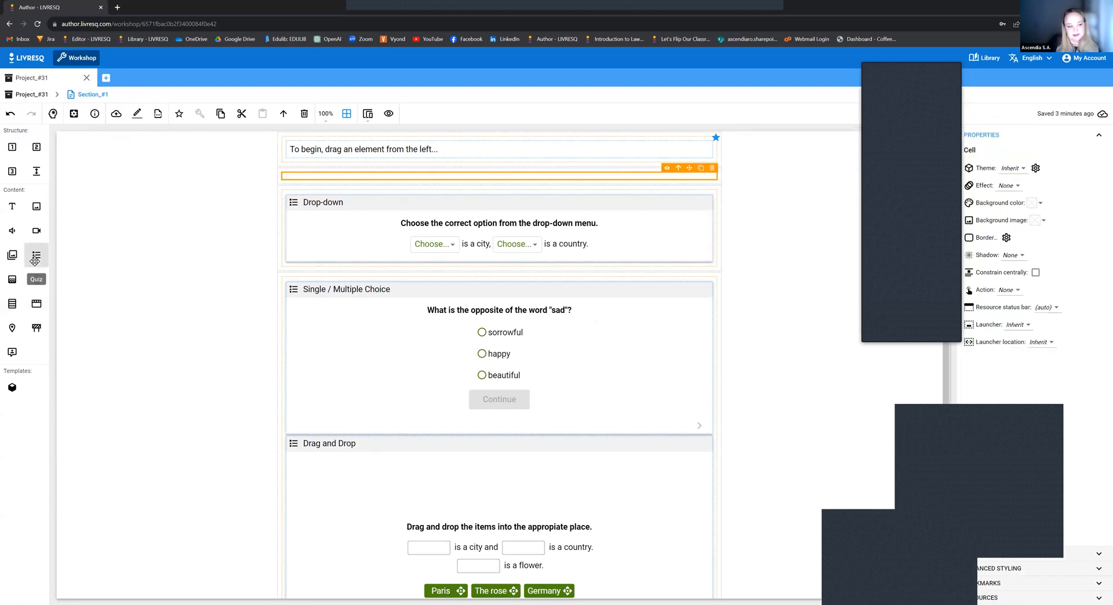
pyautogui.moveTo(33, 261); pyautogui.dragTo(356, 203)
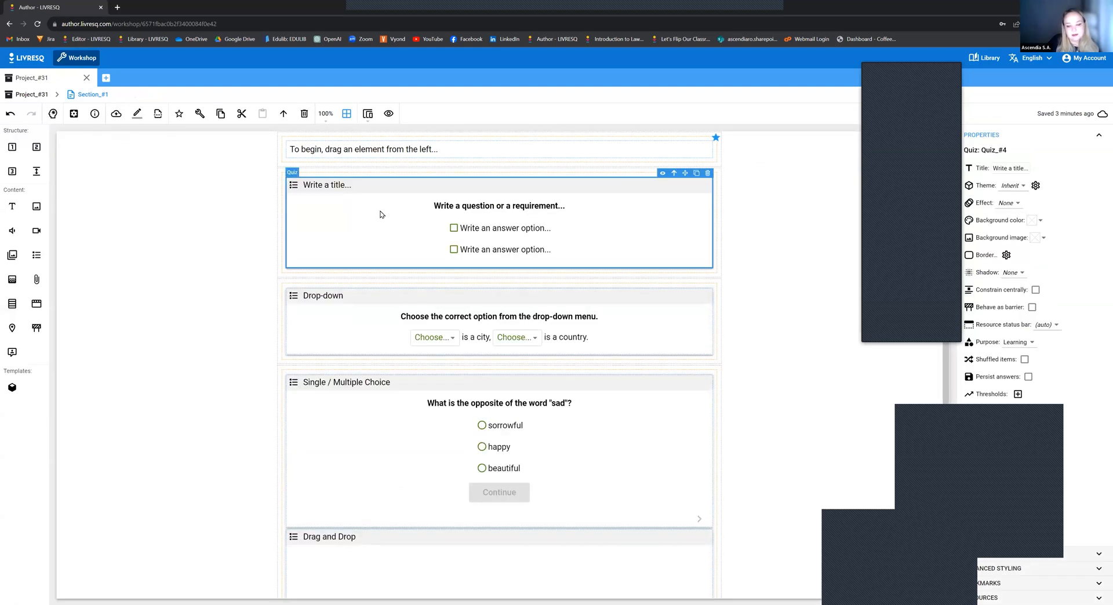
pyautogui.doubleClick(415, 210)
pyautogui.click(401, 167)
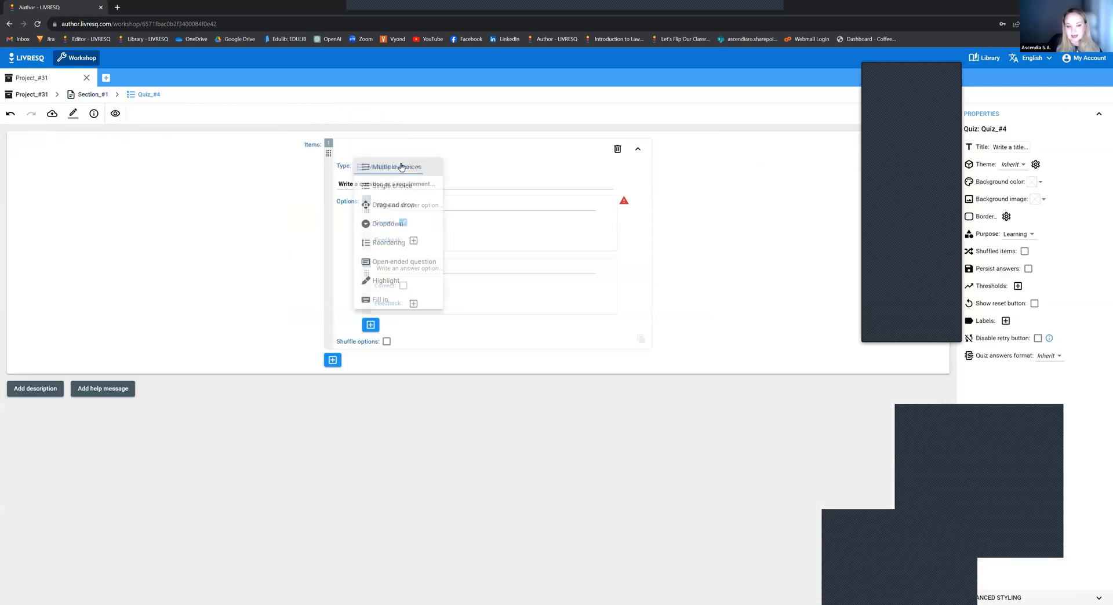
pyautogui.click(406, 247)
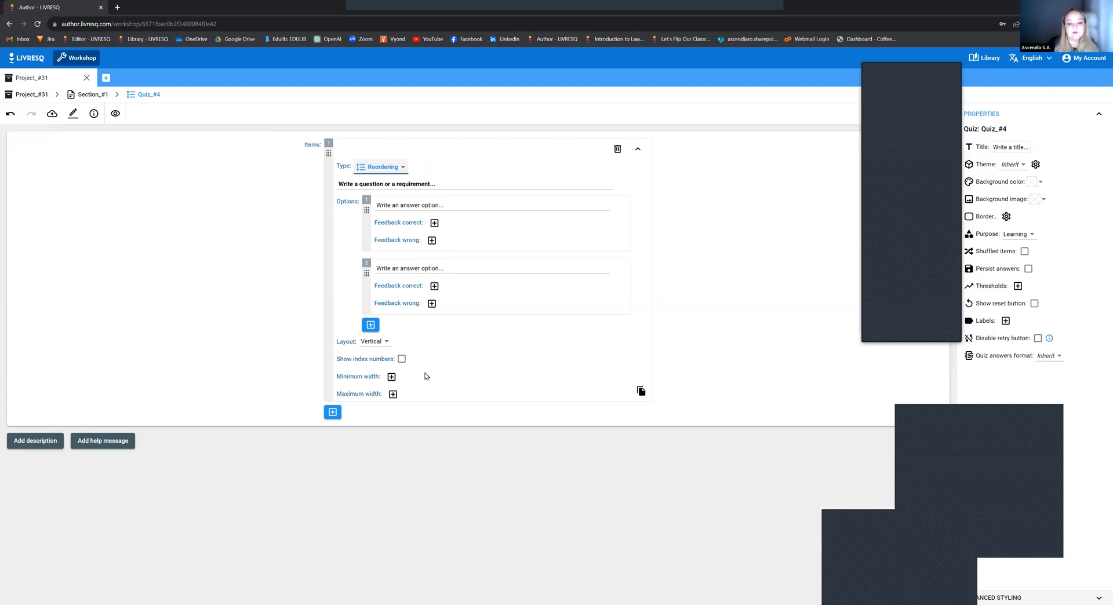
# - Enter the question "Order the numbers, starting with the smallest." for the reordering quiz
pyautogui.click(387, 184)
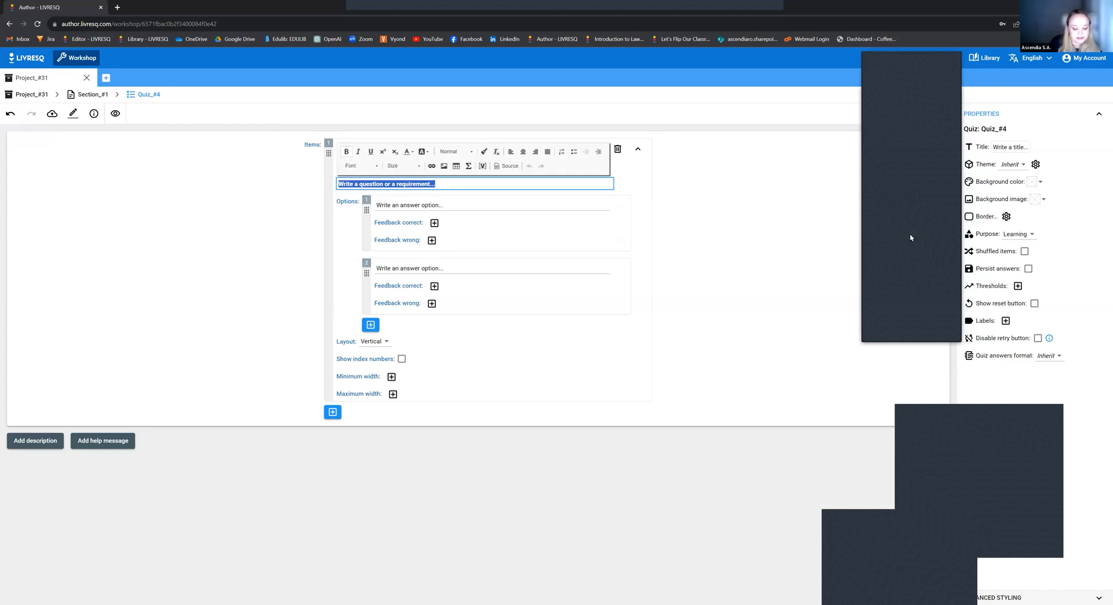
pyautogui.write('ORde')
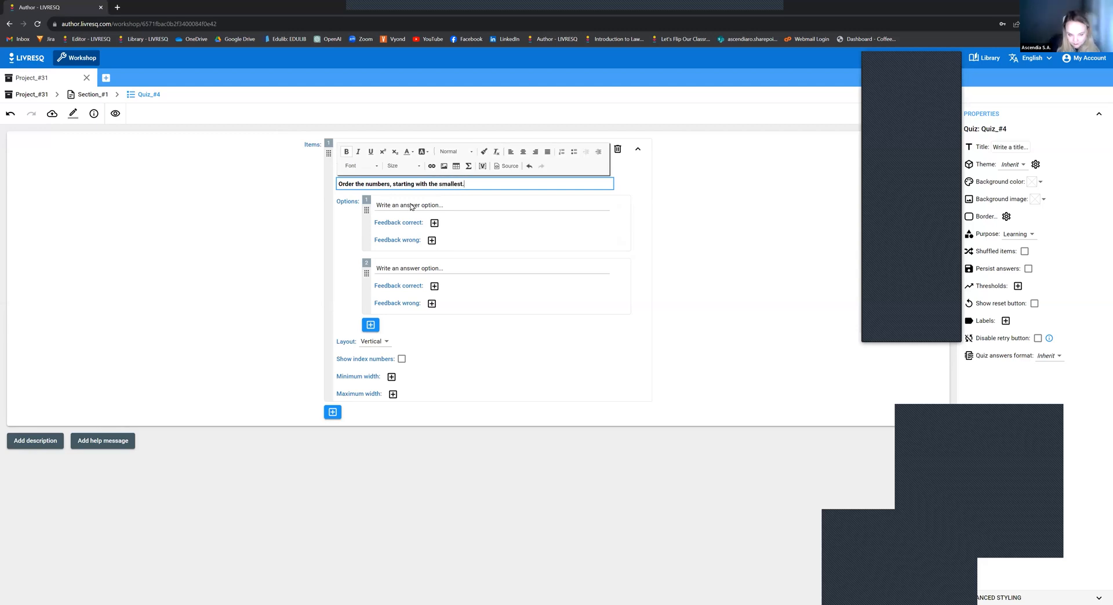
pyautogui.click(388, 205)
pyautogui.click(589, 479)
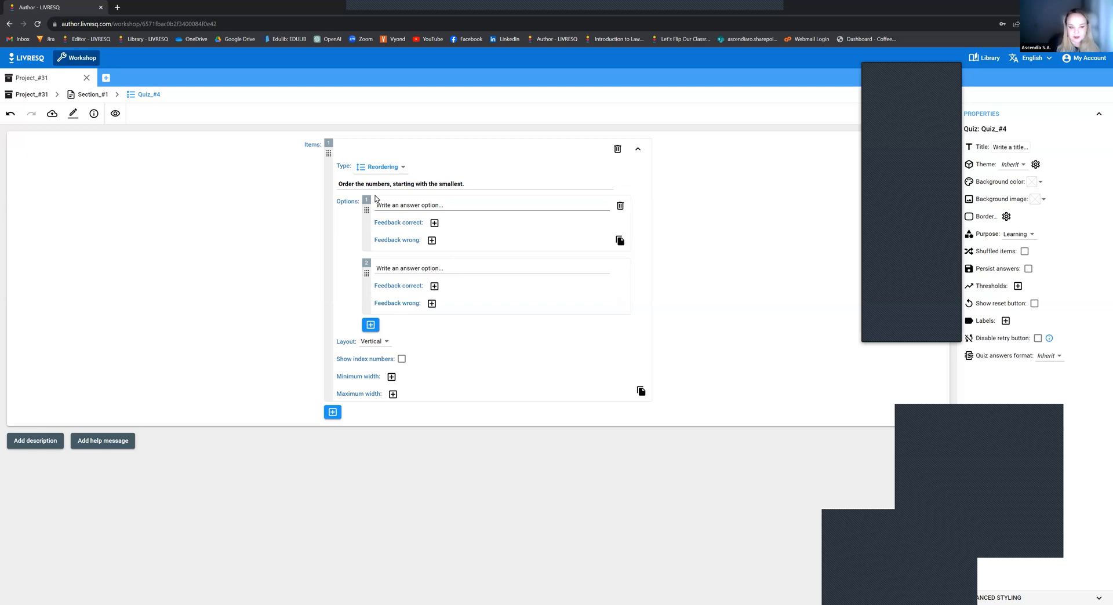
# - Add two more answer options to the reordering question, making four in total
pyautogui.click(413, 204)
pyautogui.click(370, 323)
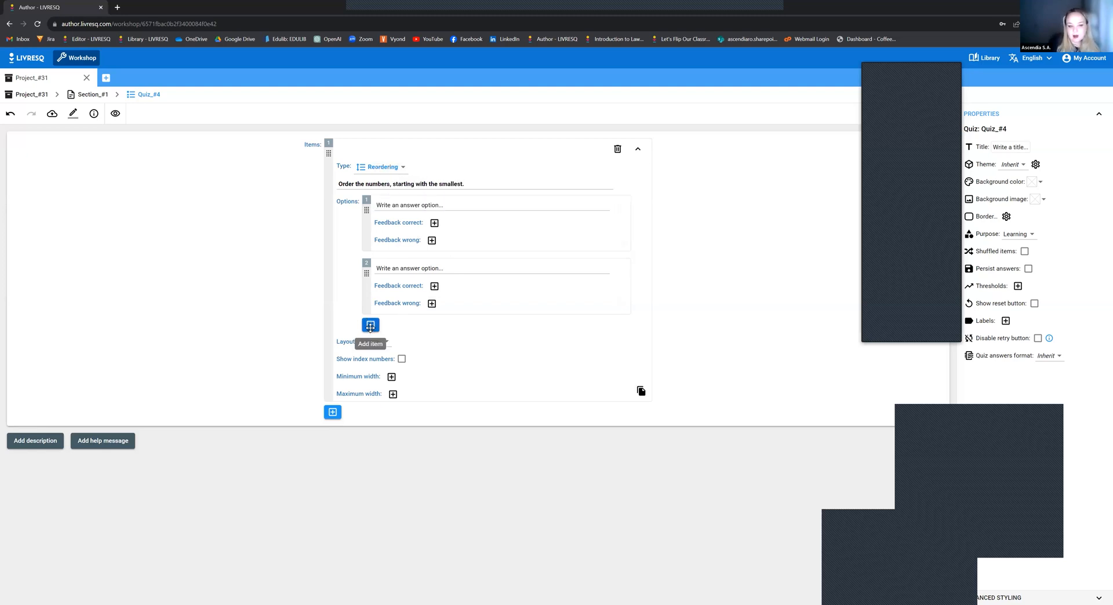
pyautogui.click(370, 386)
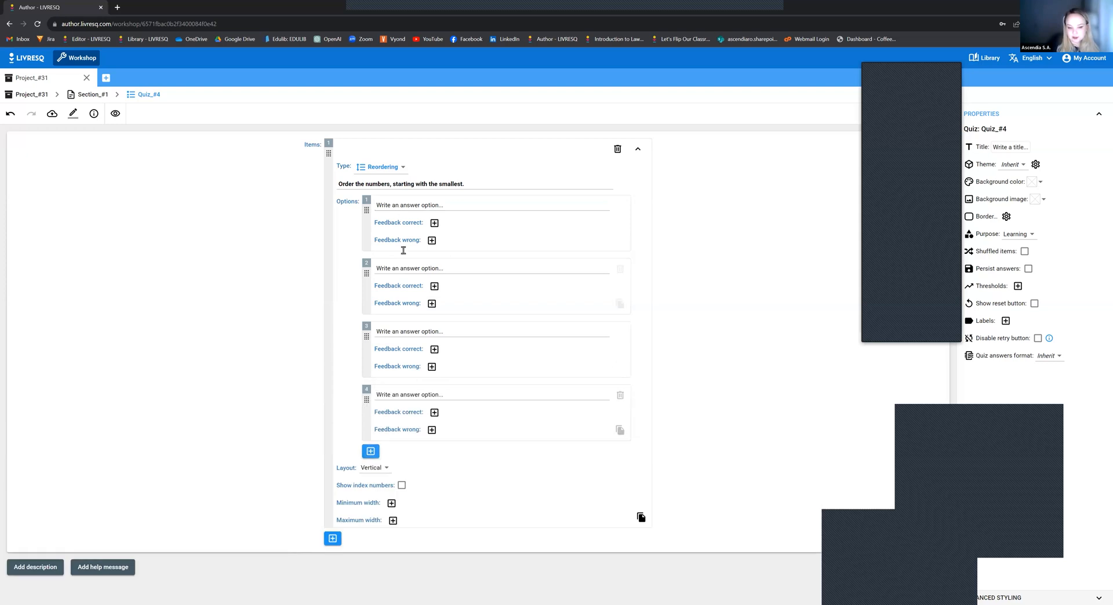
# - Fill the four answer options in order with 3, 10, 28 and 30
pyautogui.click(427, 206)
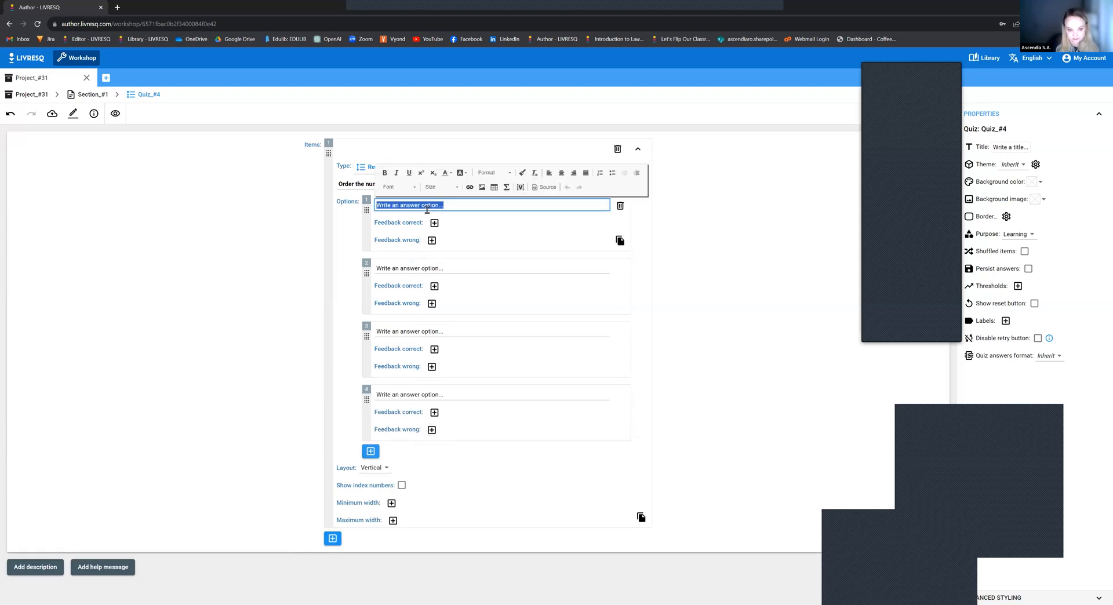
pyautogui.write('3')
pyautogui.click(392, 269)
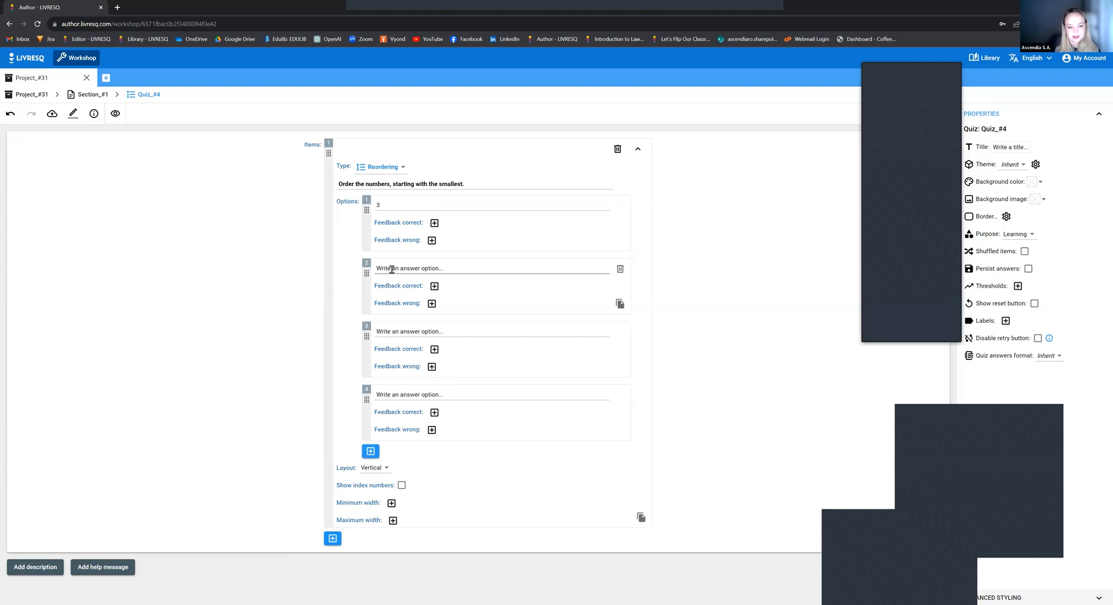
pyautogui.write('10')
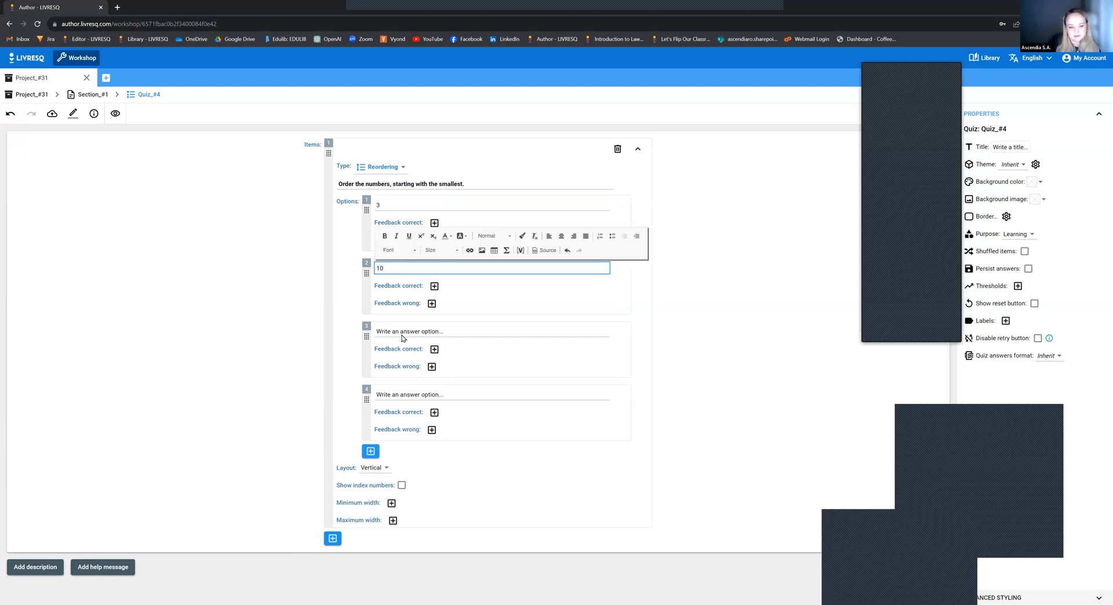
pyautogui.click(404, 332)
pyautogui.write('28')
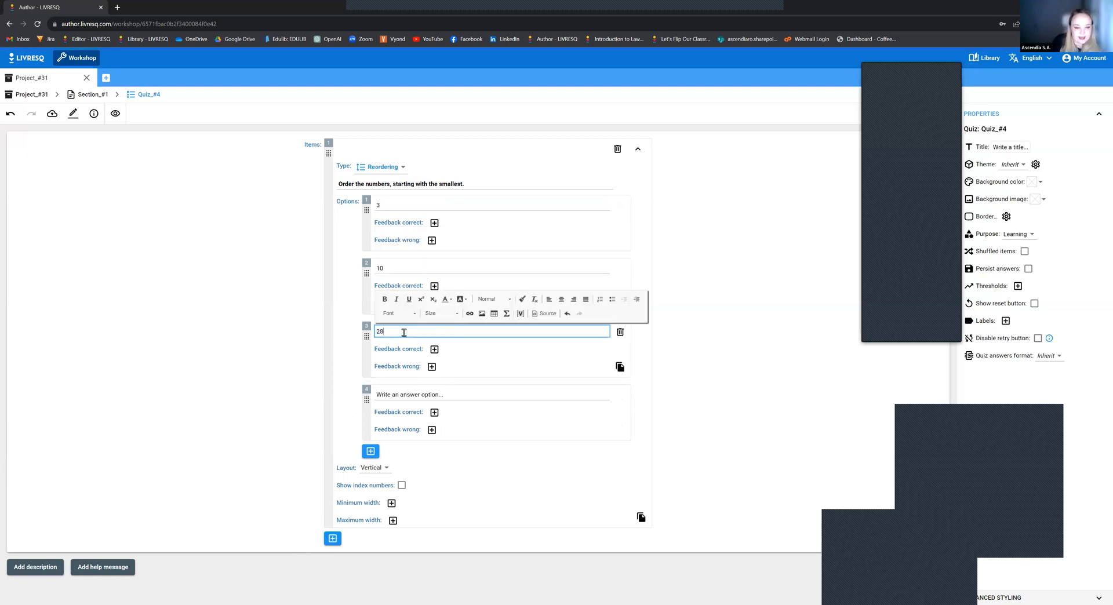
pyautogui.click(435, 394)
pyautogui.write('30')
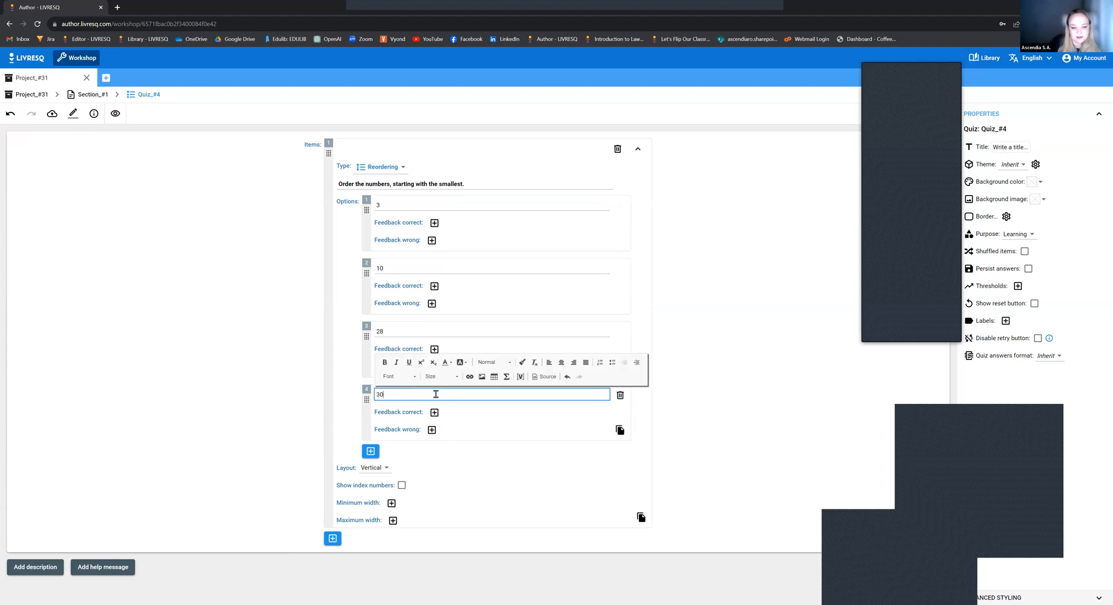
pyautogui.click(366, 414)
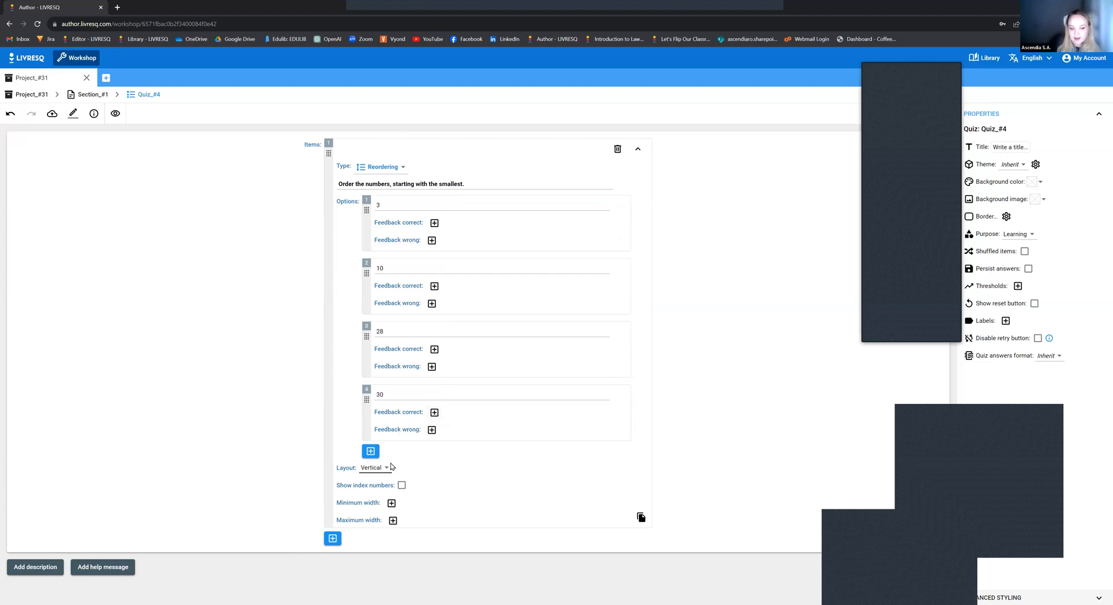
# - Duplicate the reordering item and set the copy's layout to Horizontal
pyautogui.click(642, 518)
pyautogui.scroll(-7, 637, 518)
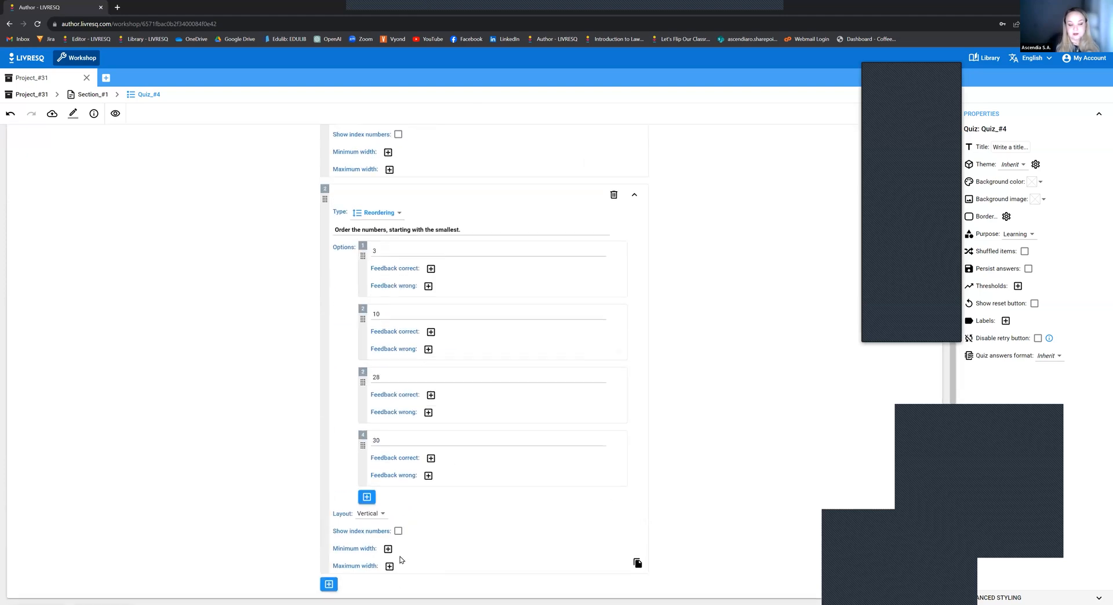
pyautogui.click(382, 494)
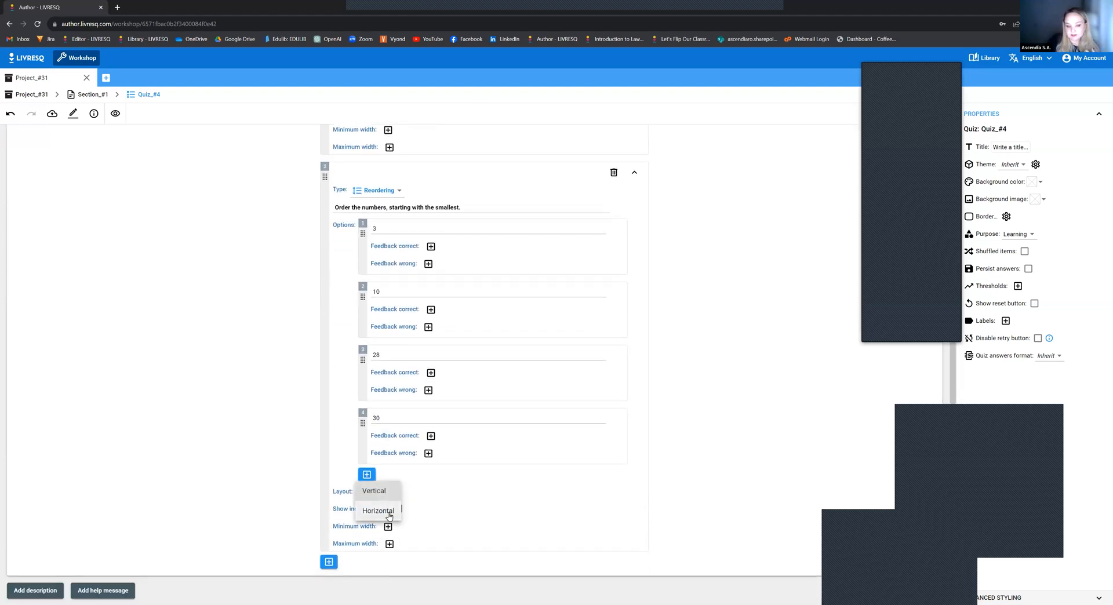
pyautogui.click(389, 516)
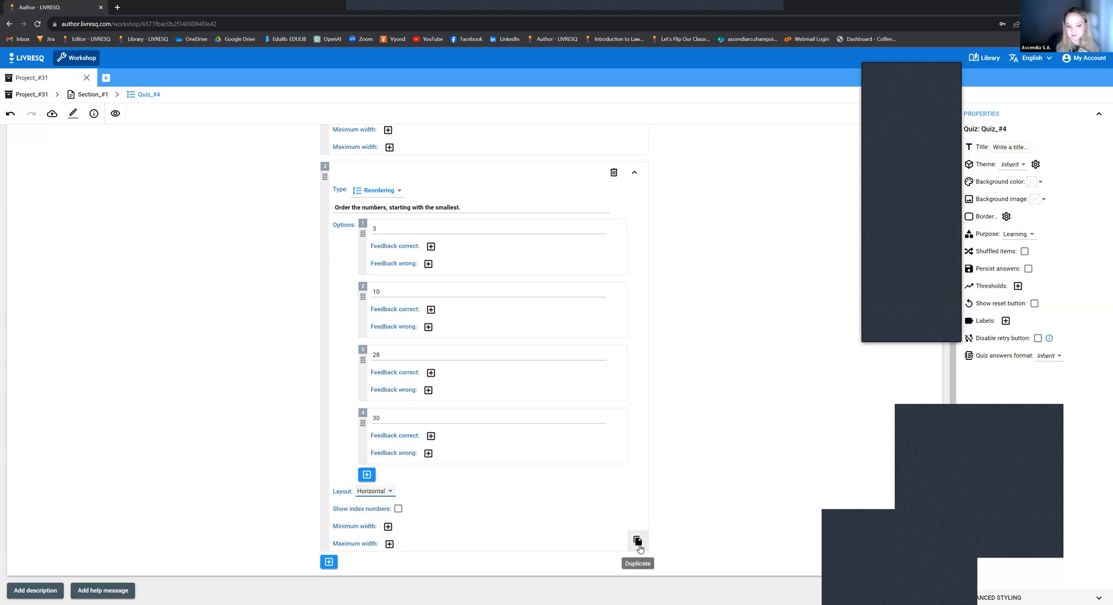
# - Duplicate the horizontal reordering item and enable index numbers on the new copy
pyautogui.click(638, 541)
pyautogui.scroll(-5, 499, 522)
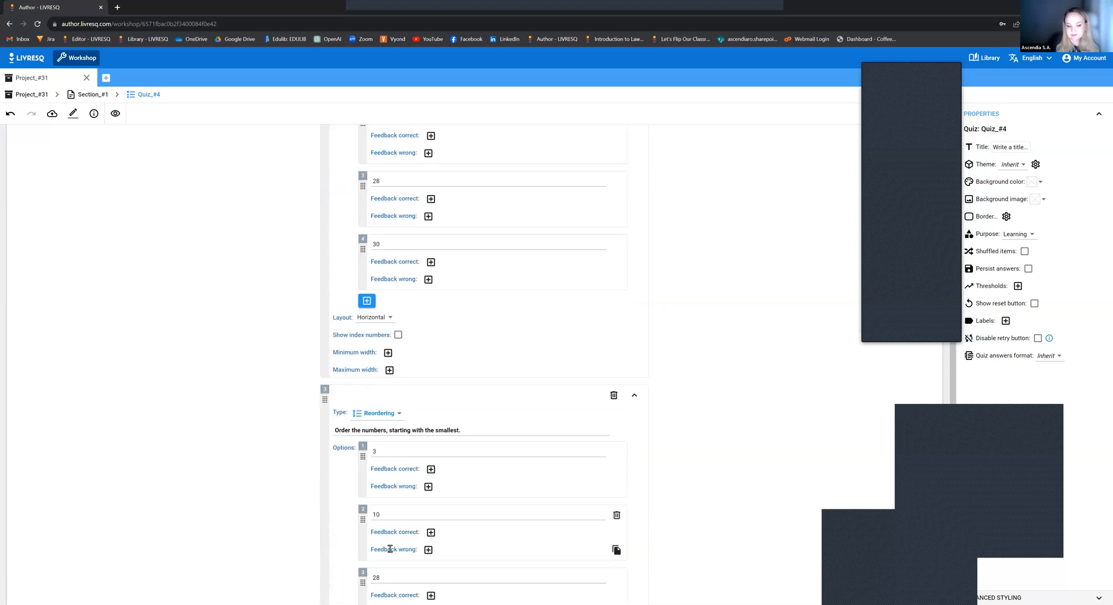
pyautogui.click(398, 509)
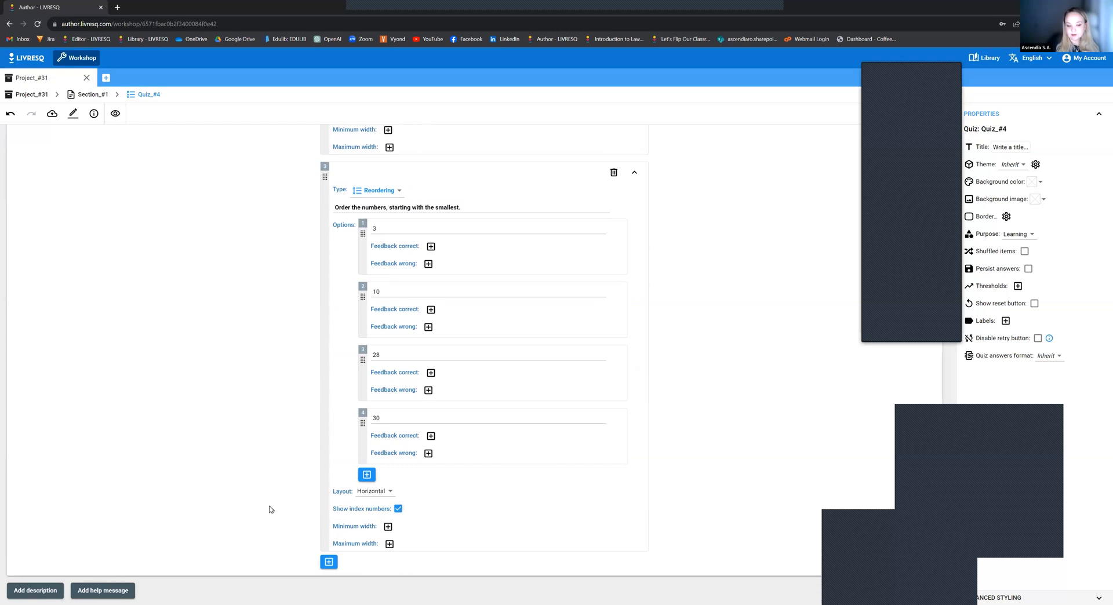
# - Preview the quiz, arrange the vertical item's numbers as 3, 10, 28, 30, and continue to the next item
pyautogui.scroll(12, 485, 512)
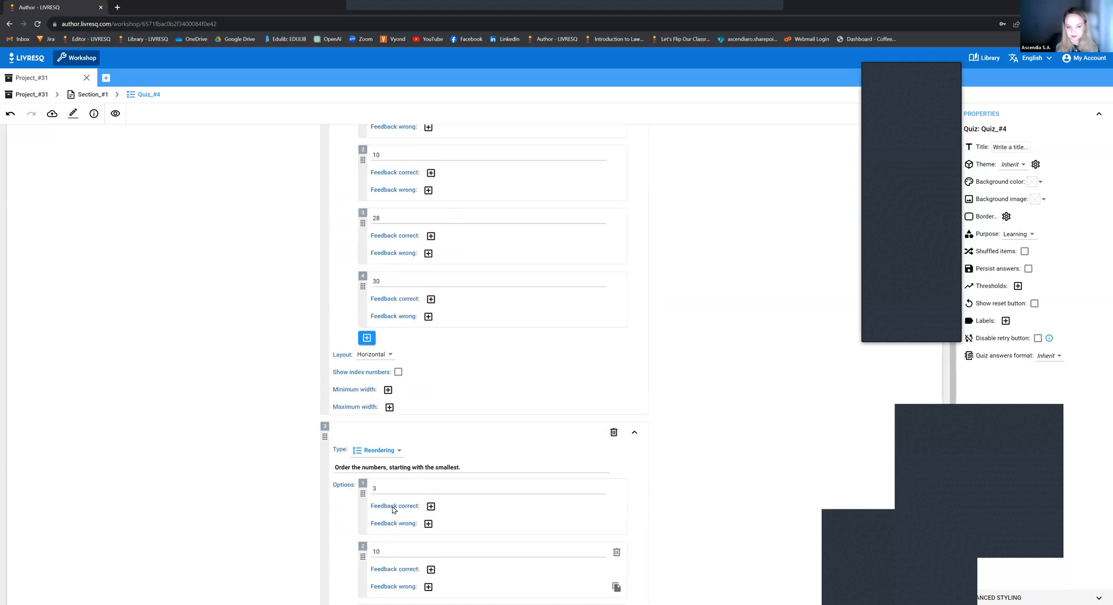
pyautogui.scroll(1, 343, 490)
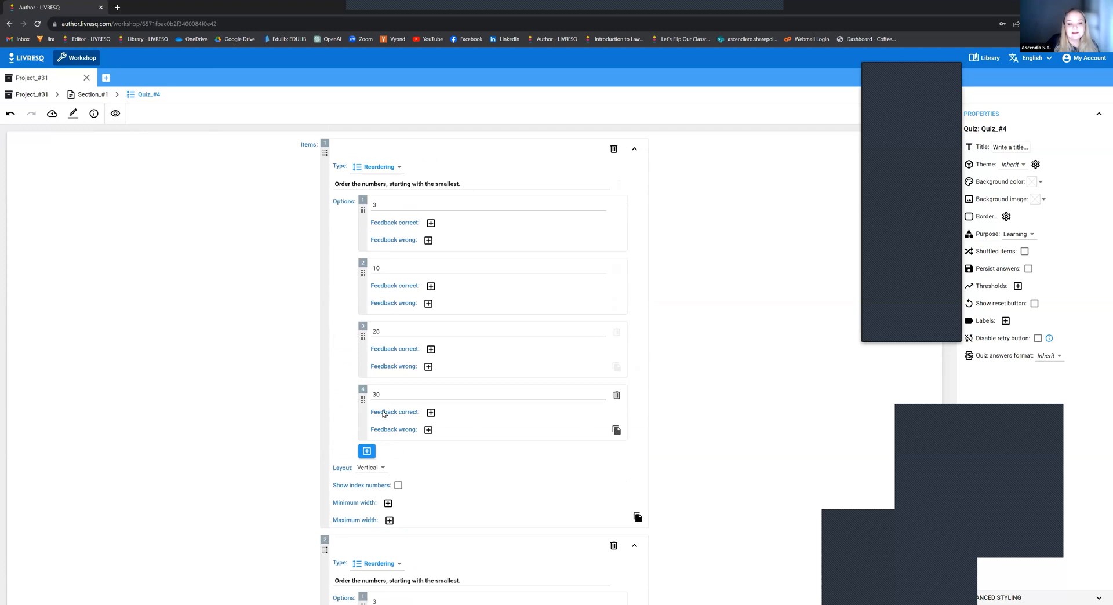
pyautogui.click(117, 115)
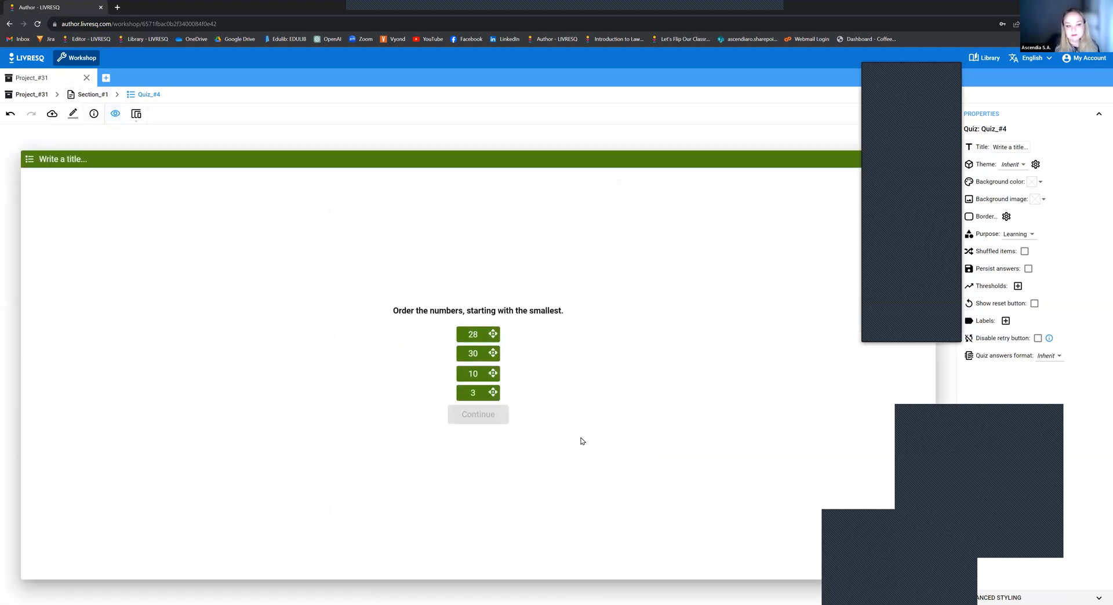
pyautogui.moveTo(473, 392); pyautogui.dragTo(473, 326)
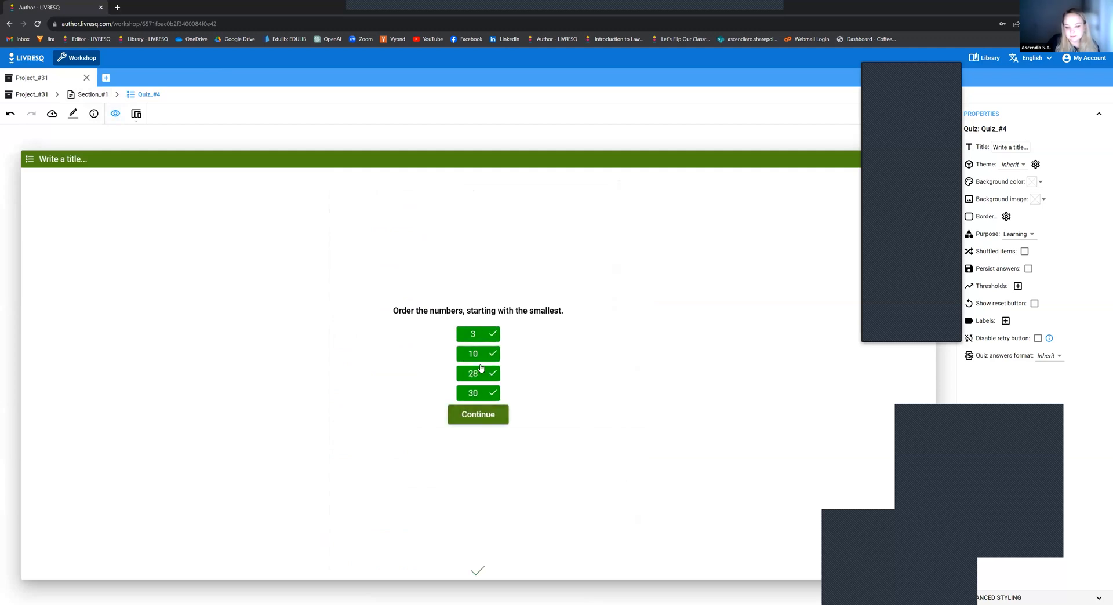
pyautogui.click(488, 417)
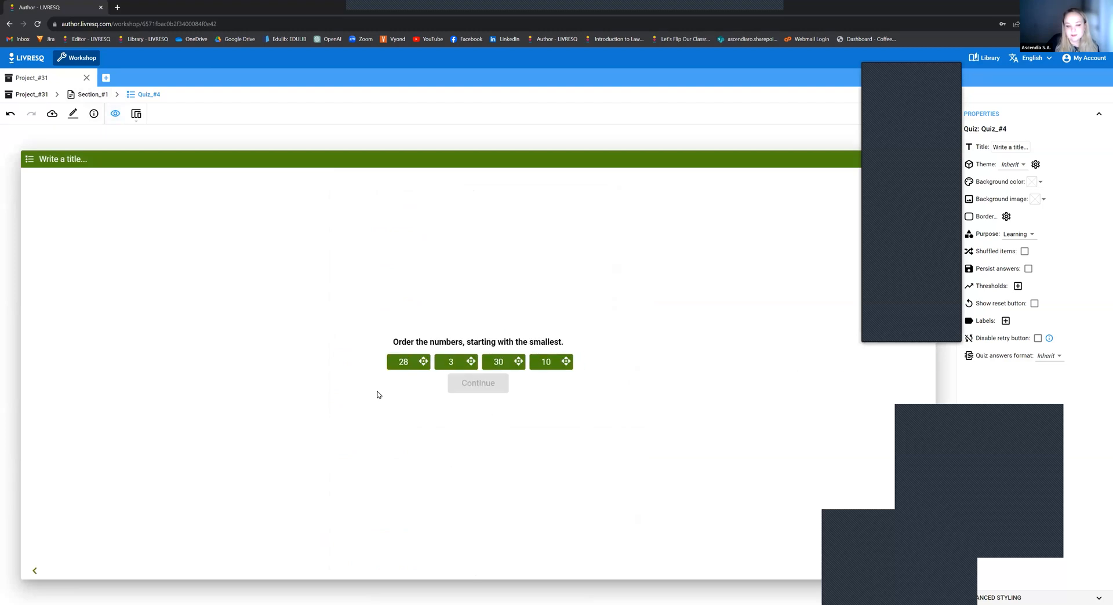
# - Arrange the numbers as 3, 10, 28, 30 in both horizontal items of the preview, and return to editing
pyautogui.moveTo(471, 362); pyautogui.dragTo(416, 364)
pyautogui.moveTo(565, 363); pyautogui.dragTo(463, 363)
pyautogui.moveTo(565, 361); pyautogui.dragTo(518, 363)
pyautogui.click(481, 377)
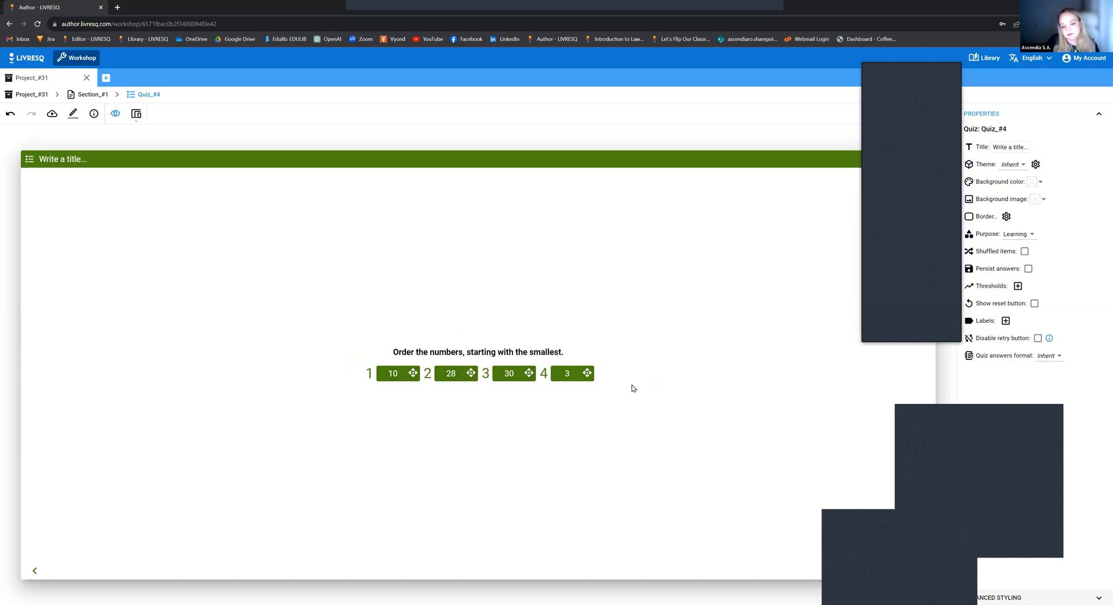
pyautogui.moveTo(393, 373); pyautogui.dragTo(452, 373)
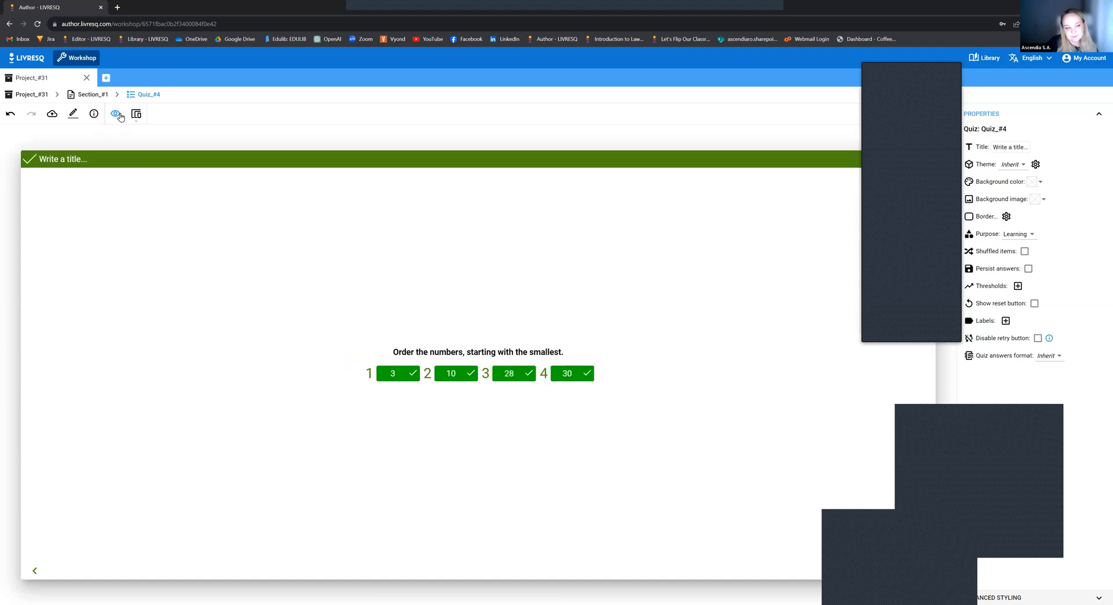
pyautogui.click(115, 113)
# - Add a fifth answer option to the first reordering item and delete it again
pyautogui.scroll(-3, 366, 439)
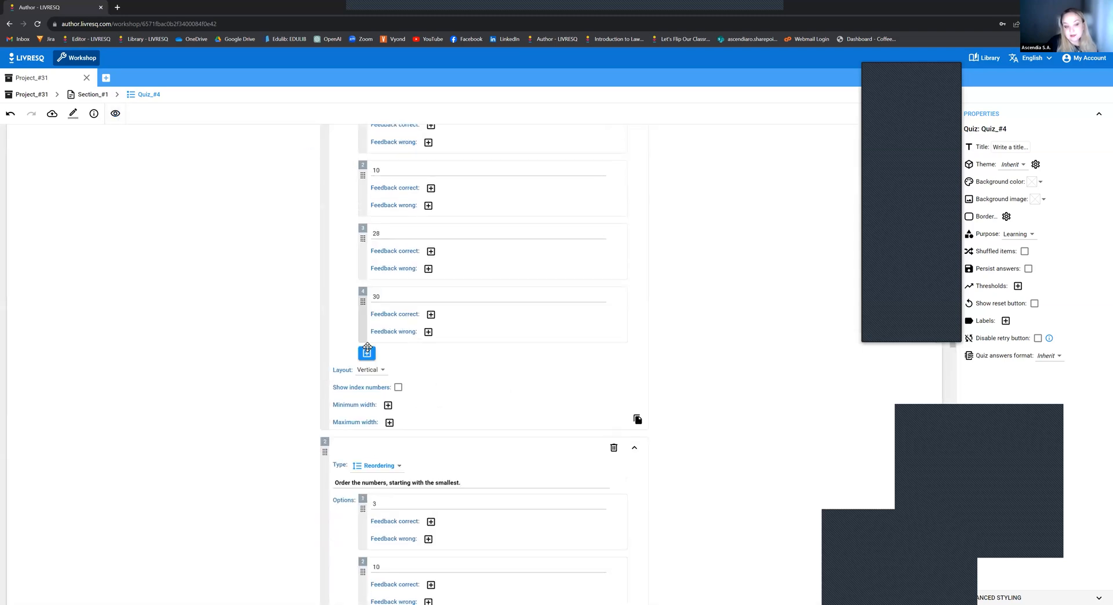
pyautogui.scroll(3, 367, 447)
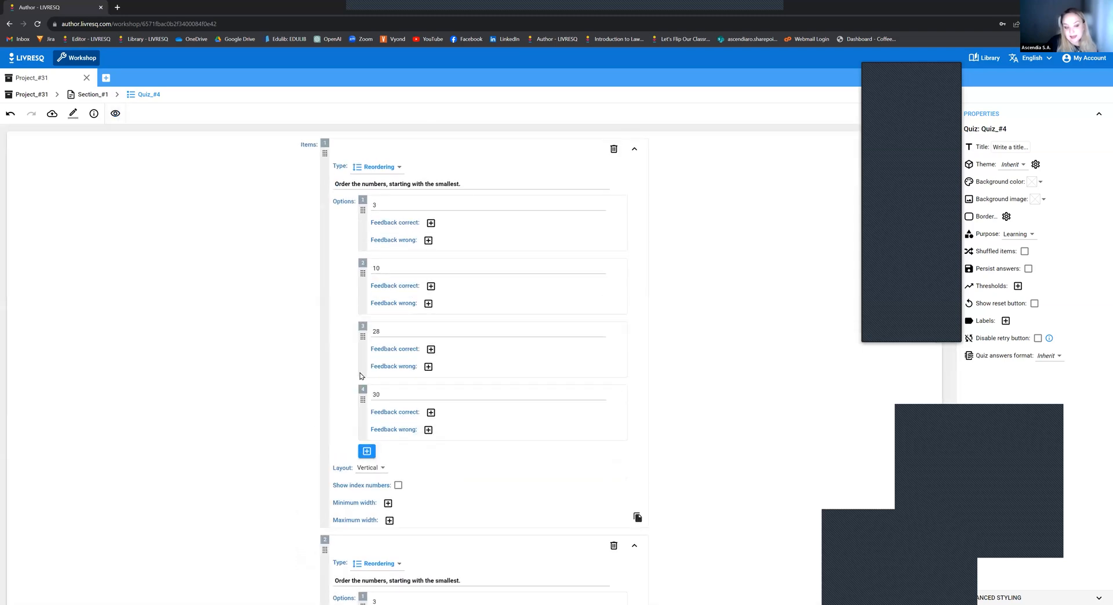
pyautogui.click(368, 452)
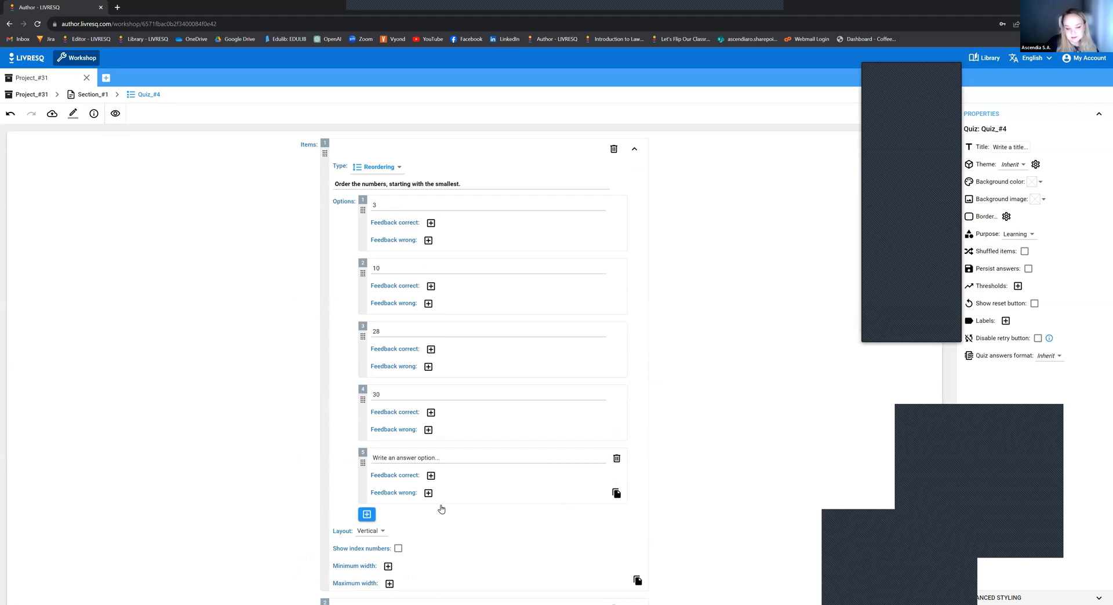
pyautogui.click(617, 459)
# - Review the layout and index number settings across the three reordering items
pyautogui.scroll(-3, 342, 452)
pyautogui.scroll(-3, 342, 453)
pyautogui.scroll(4, 201, 382)
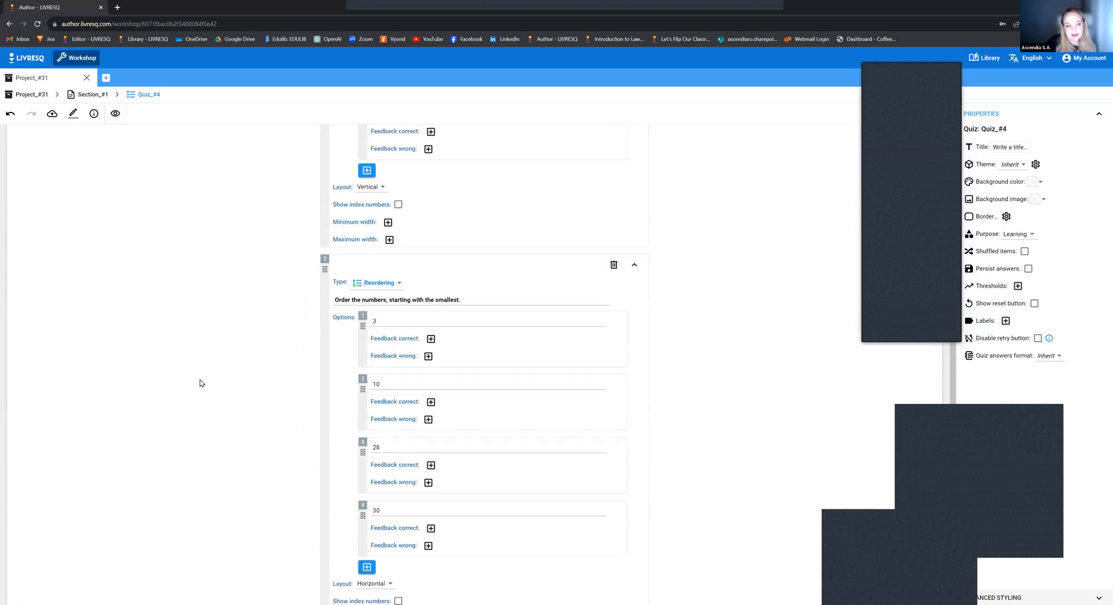
pyautogui.scroll(-6, 683, 458)
pyautogui.scroll(-3, 684, 458)
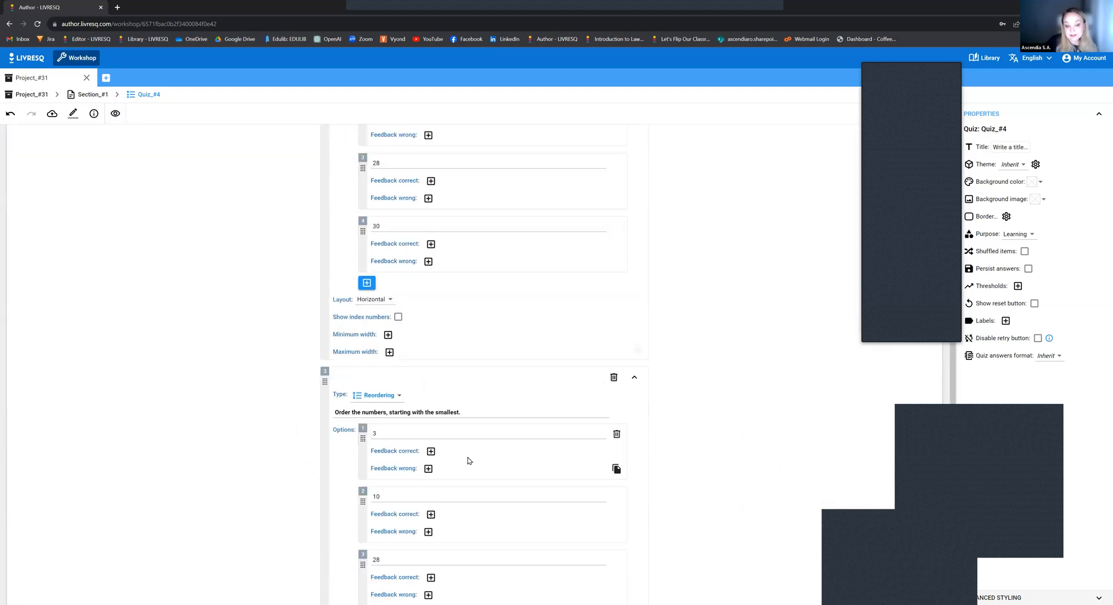
pyautogui.scroll(8, 454, 469)
pyautogui.scroll(2, 371, 243)
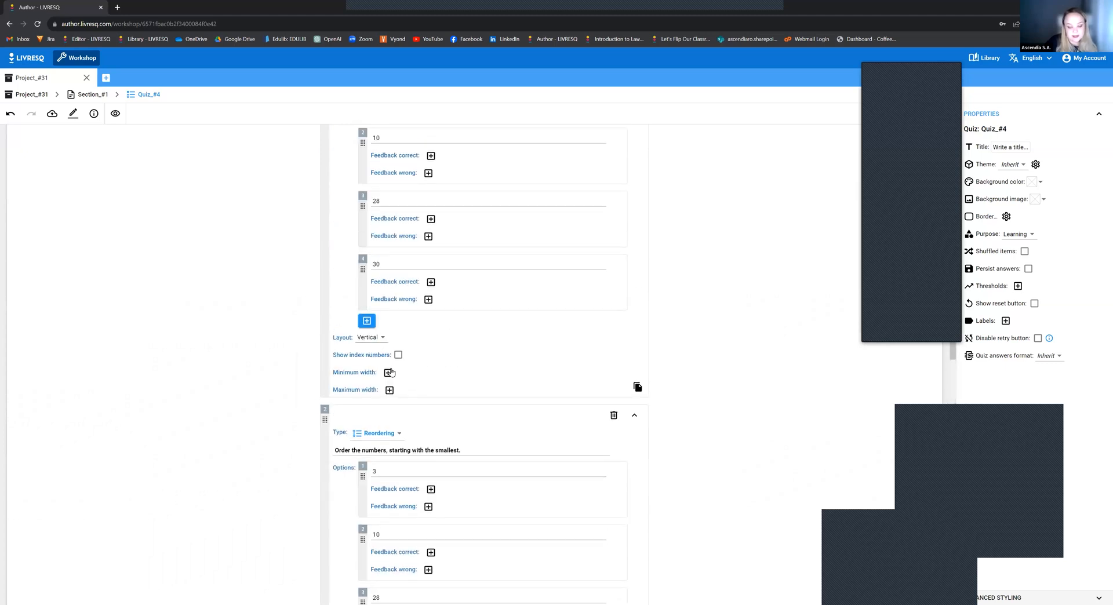
pyautogui.scroll(-6, 636, 394)
pyautogui.scroll(-5, 421, 405)
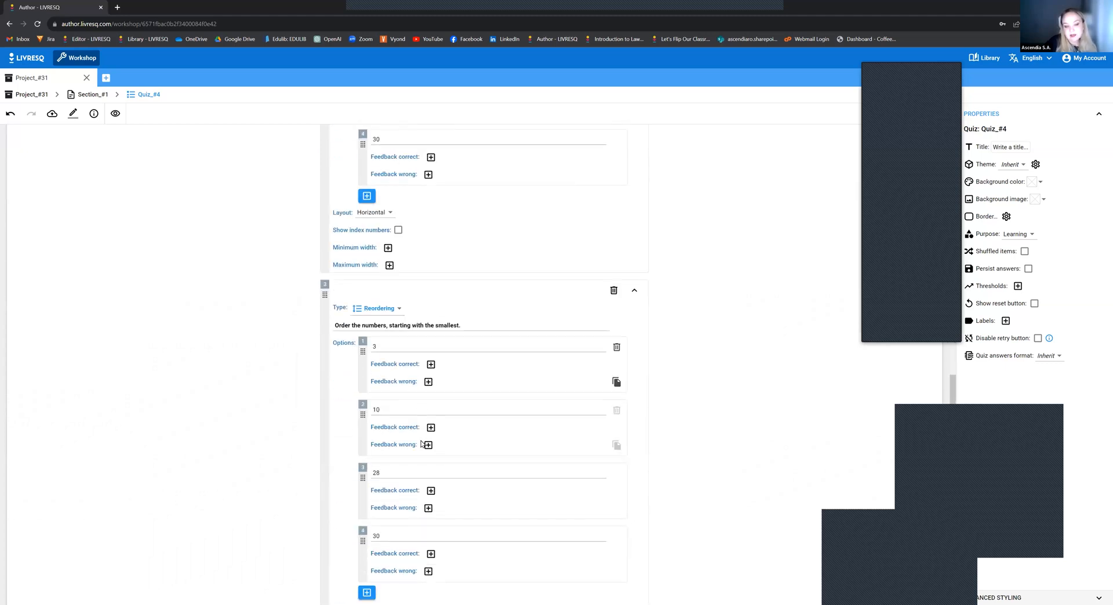
pyautogui.click(398, 509)
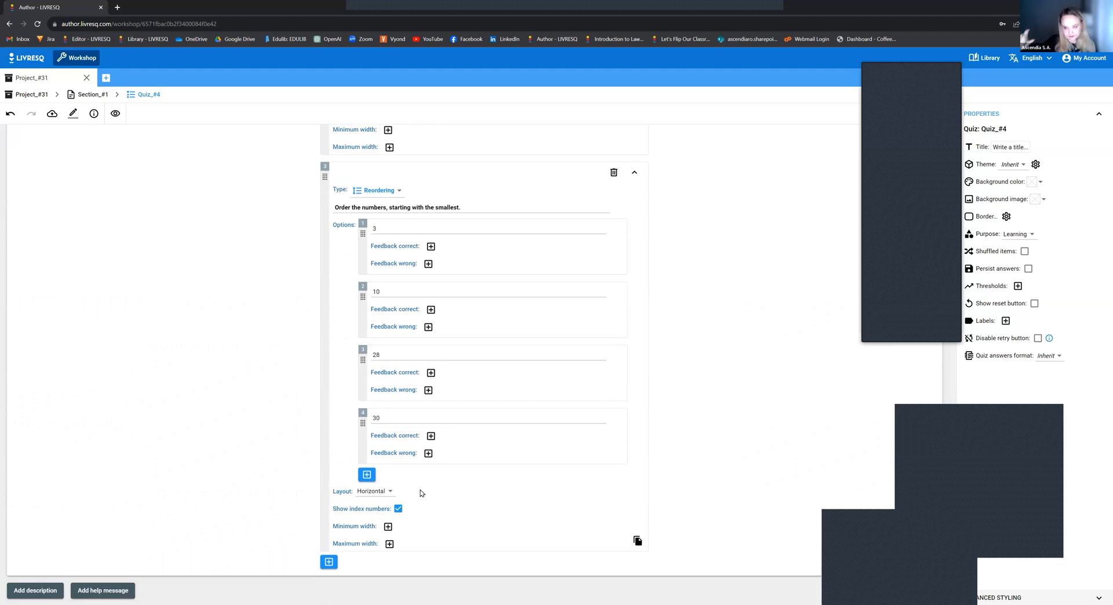
# - Return to Section_#1 and title the number-ordering quiz "Reordering"
pyautogui.click(102, 95)
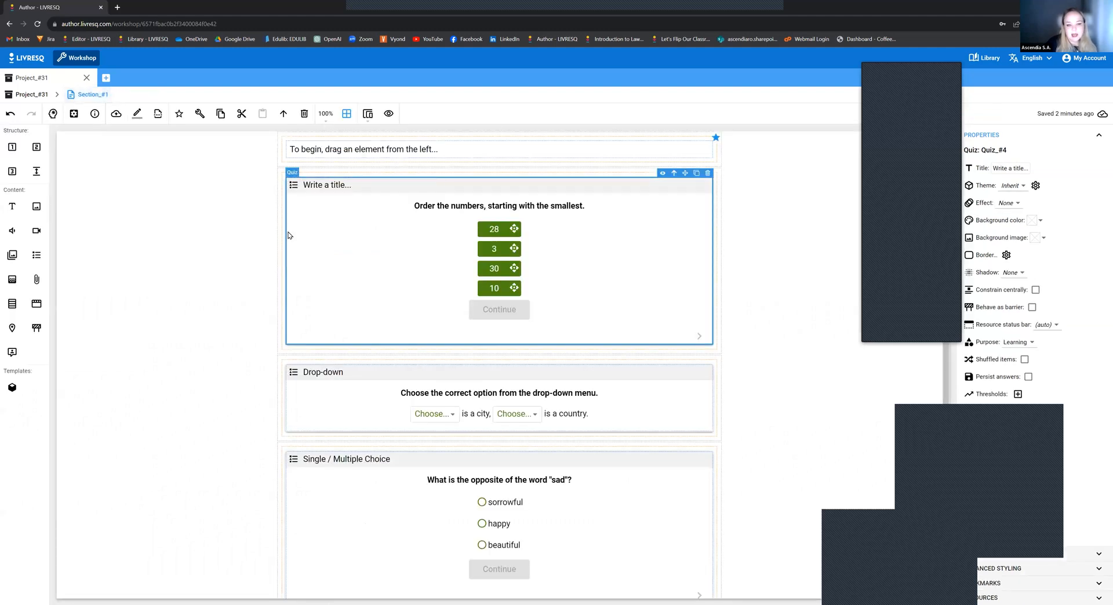
pyautogui.click(1013, 169)
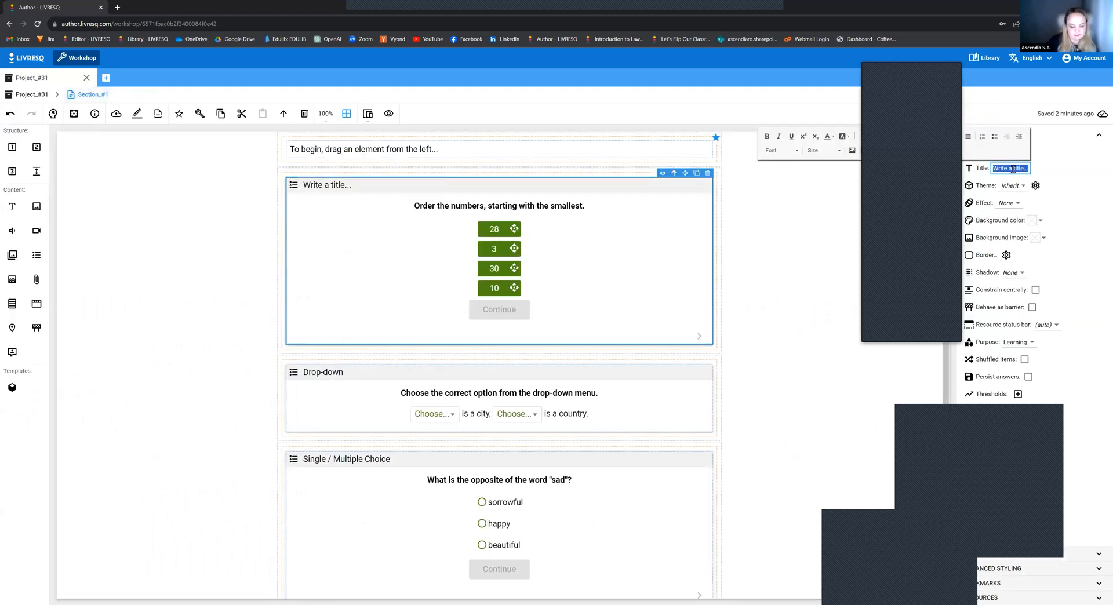
pyautogui.write('Reoe')
pyautogui.press('BackSpace')
pyautogui.write('rder')
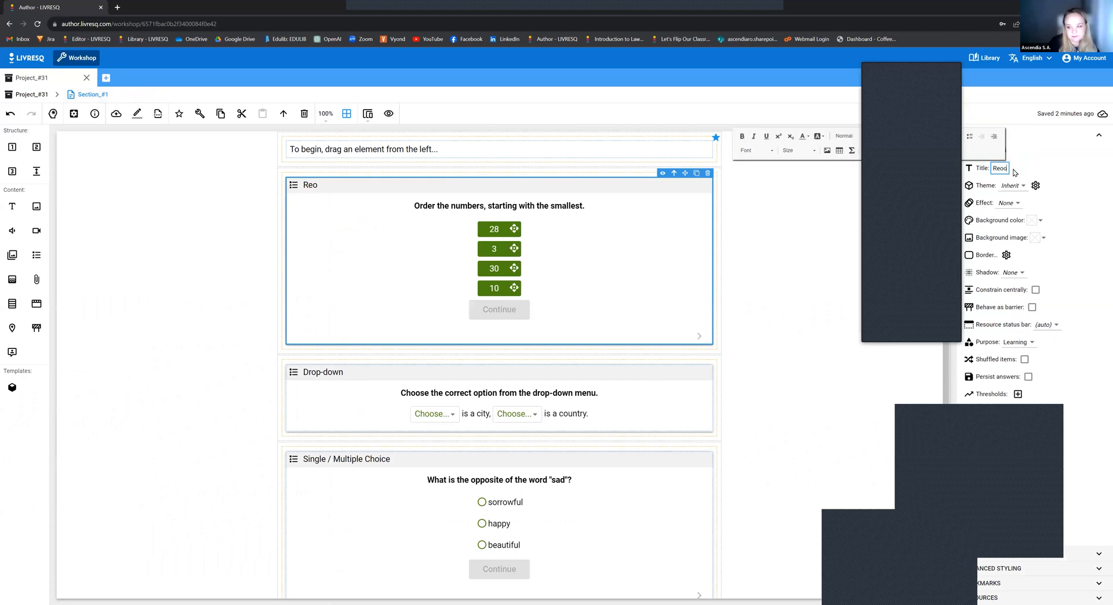
pyautogui.write('ing')
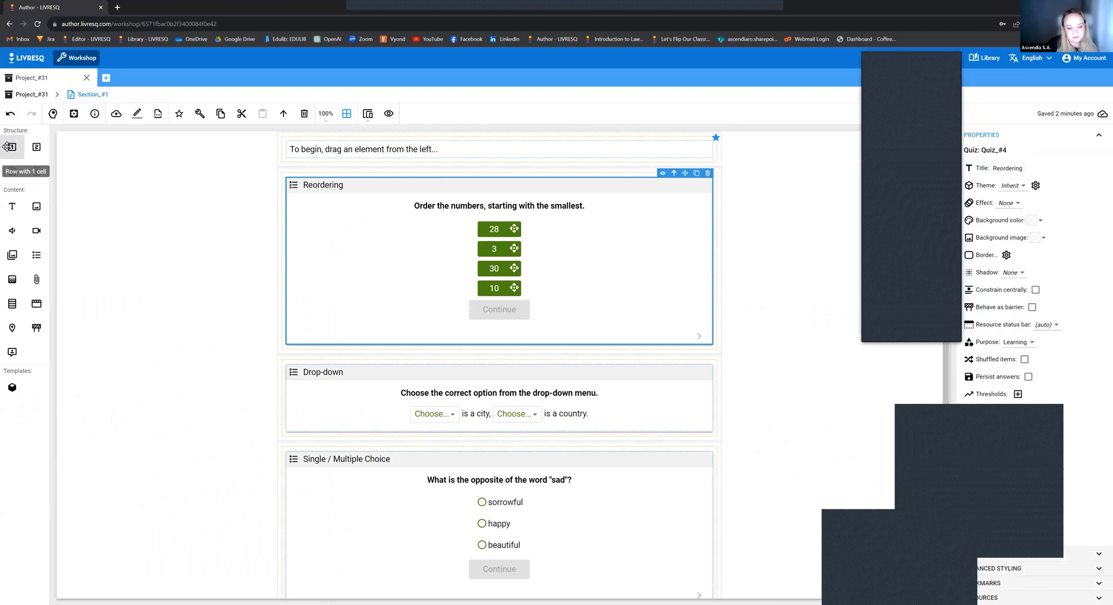
# - Insert a one-cell row between the Drop-down and Single / Multiple Choice quizzes, add a quiz to it and open it for editing
pyautogui.moveTo(11, 147); pyautogui.dragTo(477, 442)
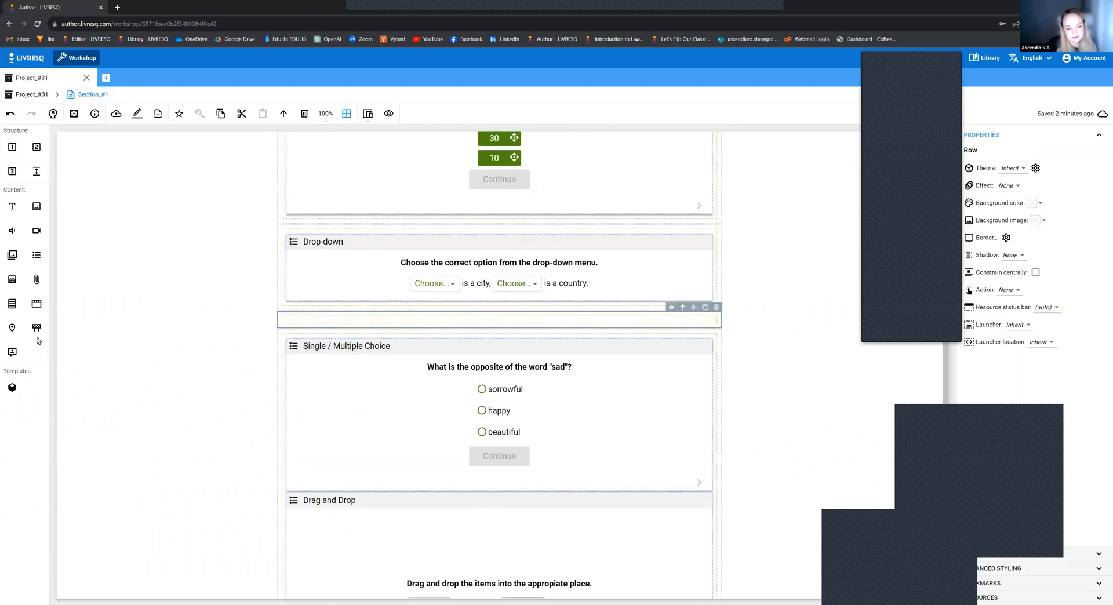
pyautogui.moveTo(30, 258); pyautogui.dragTo(348, 326)
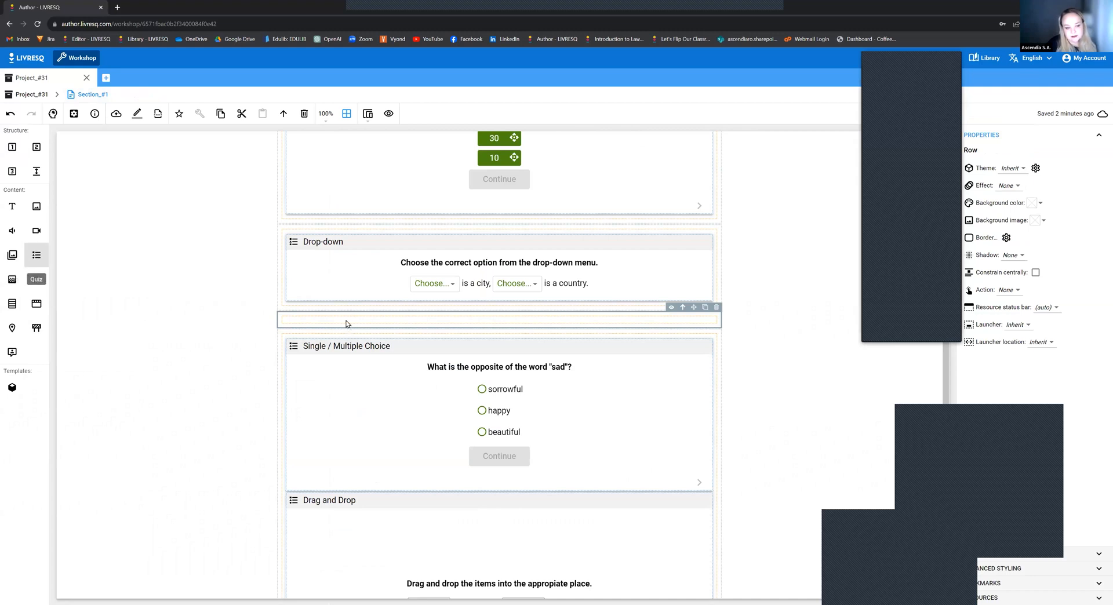
pyautogui.doubleClick(479, 358)
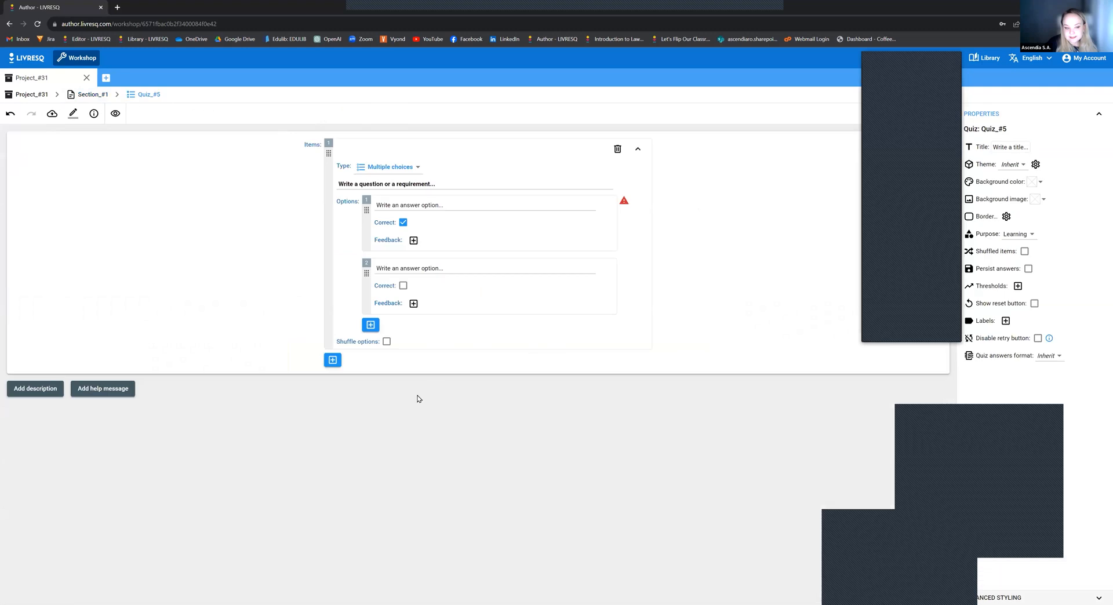
# - Change the quiz item's type to Open-ended question and write the requirement "Order the letters to form a word."
pyautogui.click(390, 167)
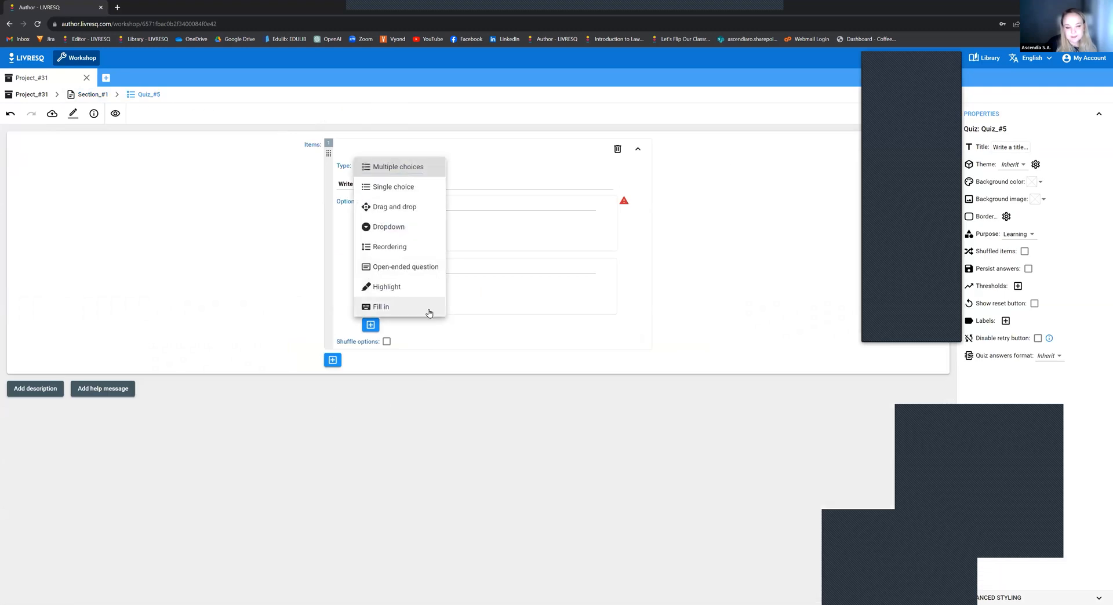
pyautogui.click(425, 268)
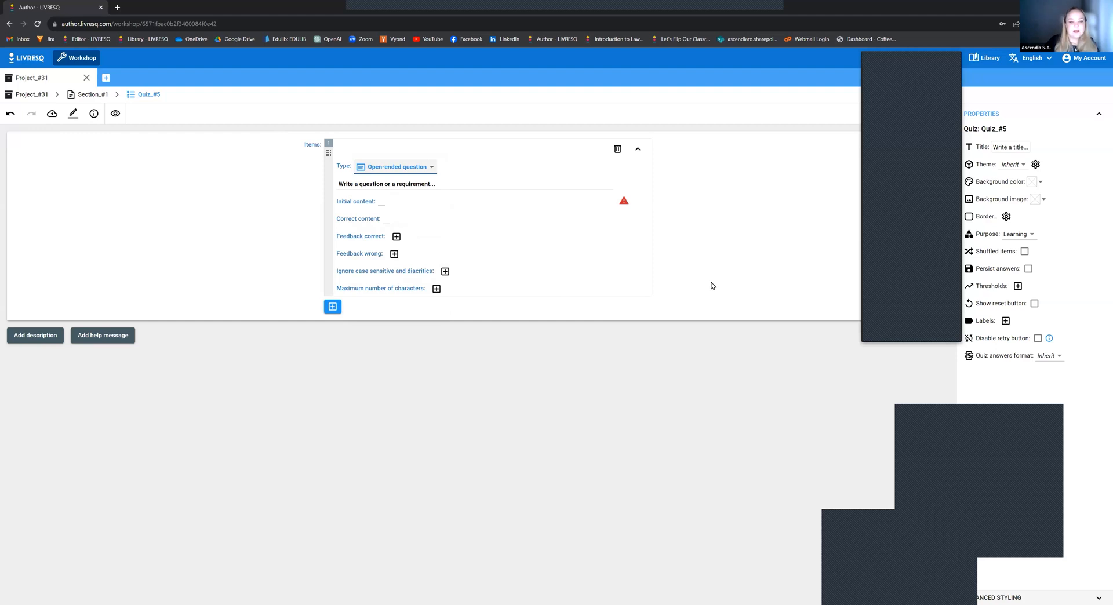
pyautogui.click(382, 186)
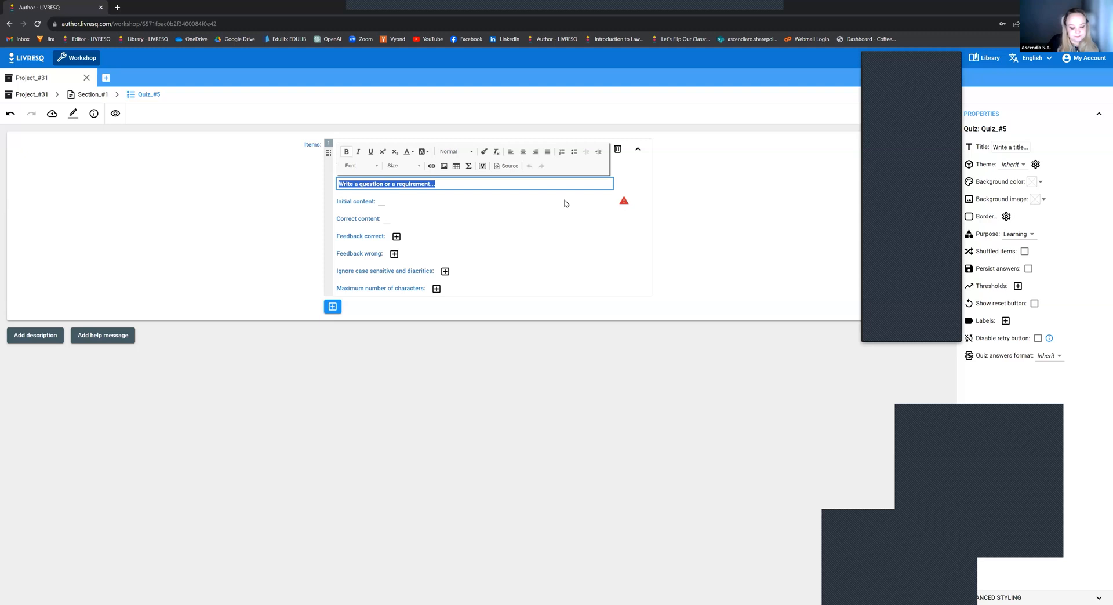
pyautogui.write('Order the w')
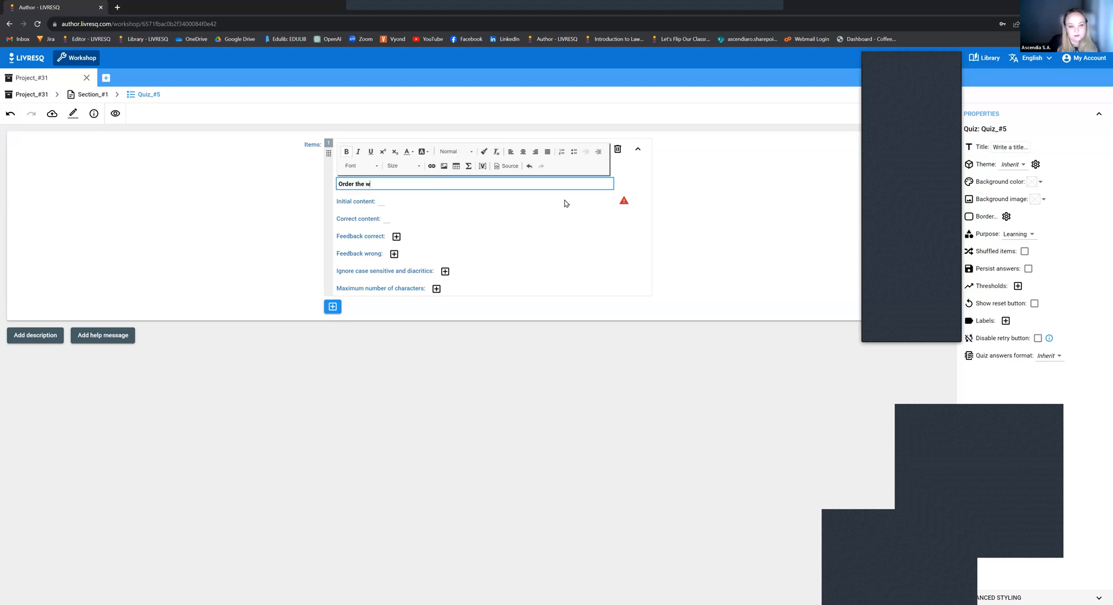
pyautogui.press('BackSpace')
pyautogui.write('letters to form a f')
pyautogui.press('BackSpace')
pyautogui.write('word.')
# - Set the item's initial content to "dowr" and correct content to "word", and enable ignoring case sensitivity and diacritics
pyautogui.click(380, 201)
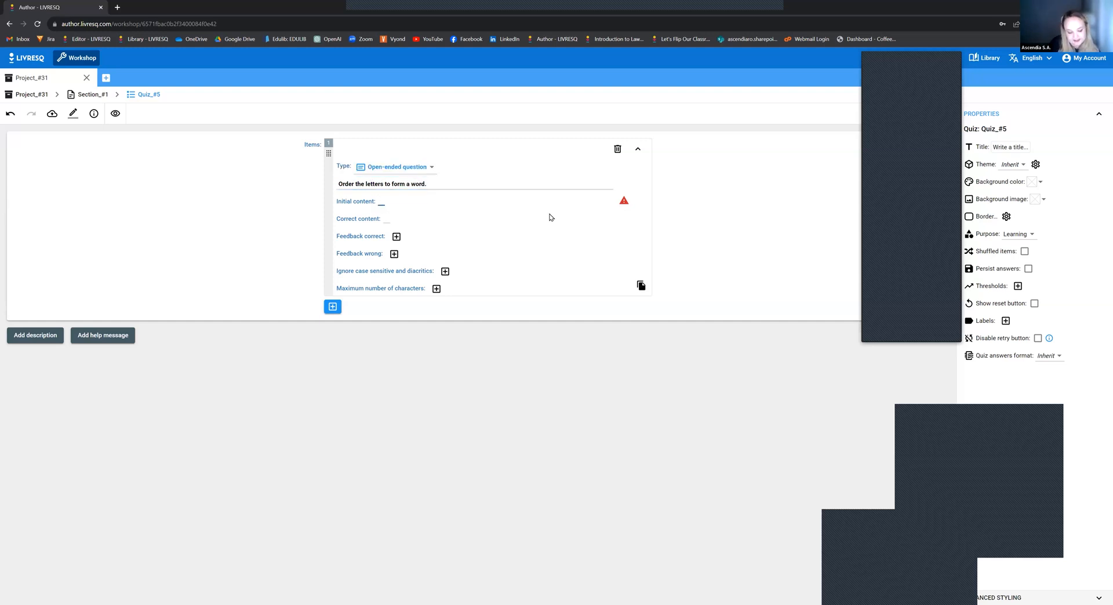
pyautogui.write('D')
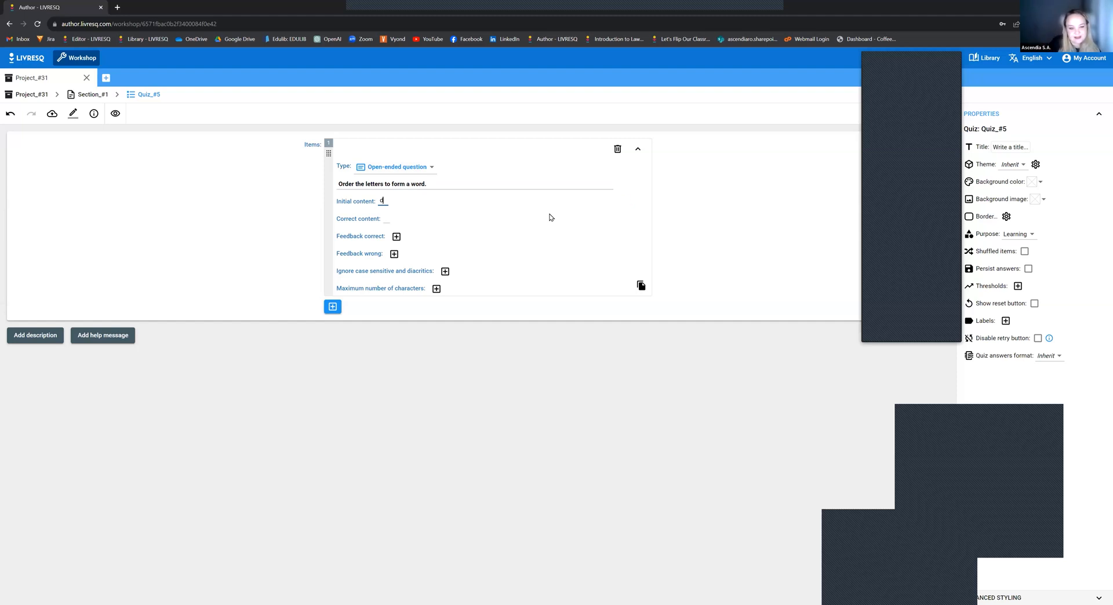
pyautogui.write('owr')
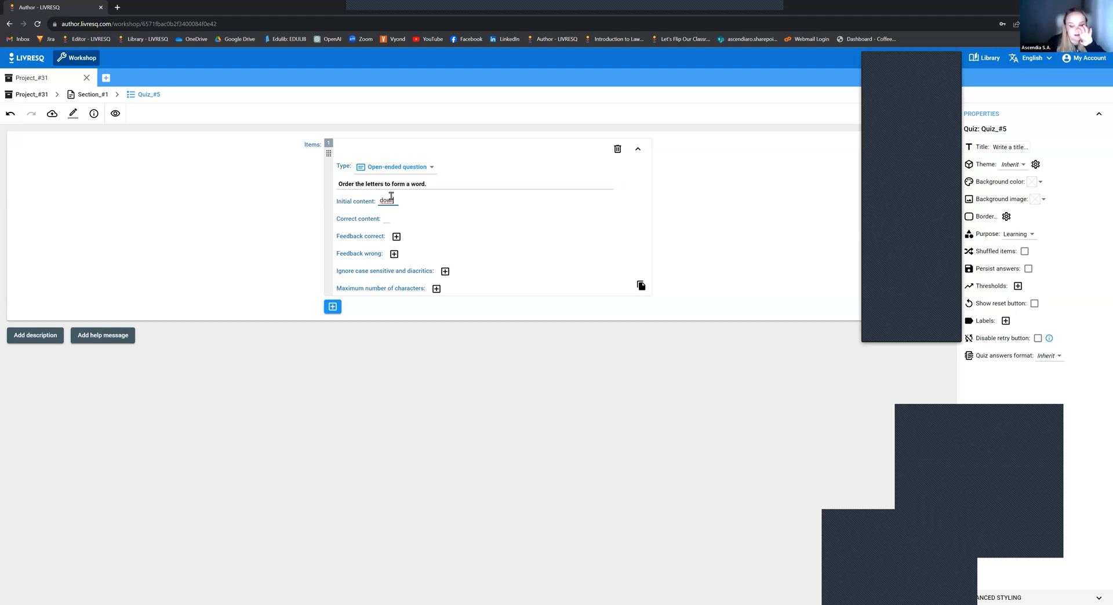
pyautogui.click(387, 219)
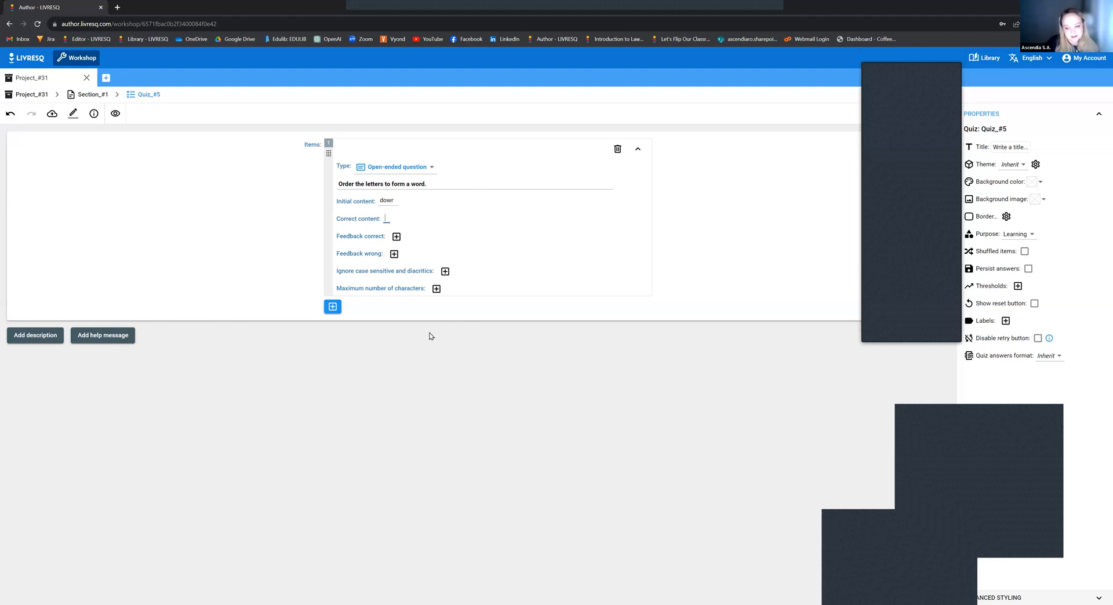
pyautogui.write('word')
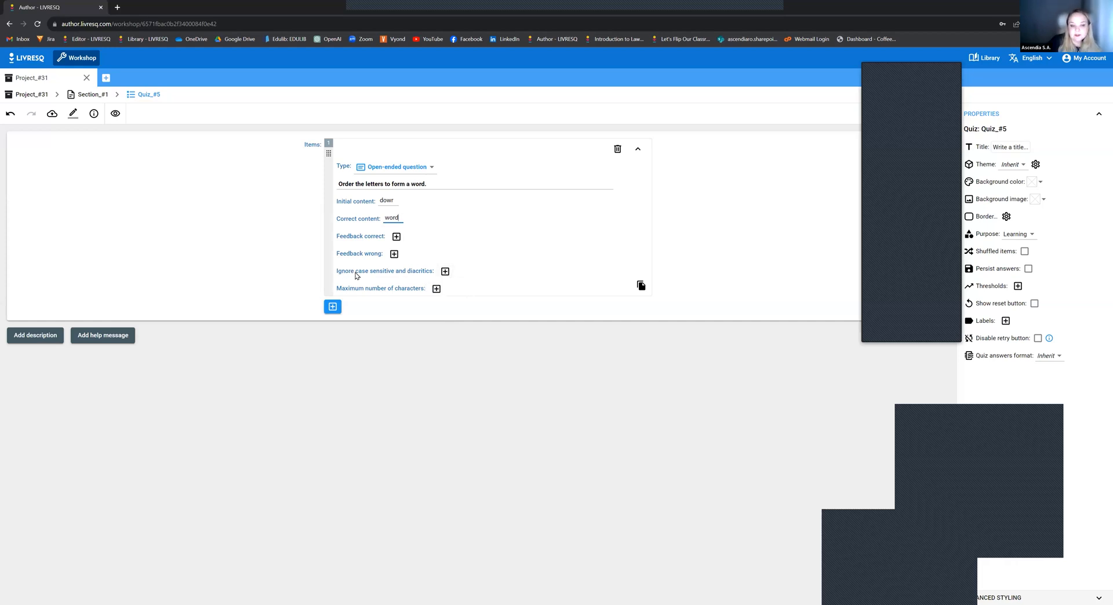
pyautogui.click(444, 272)
pyautogui.click(440, 271)
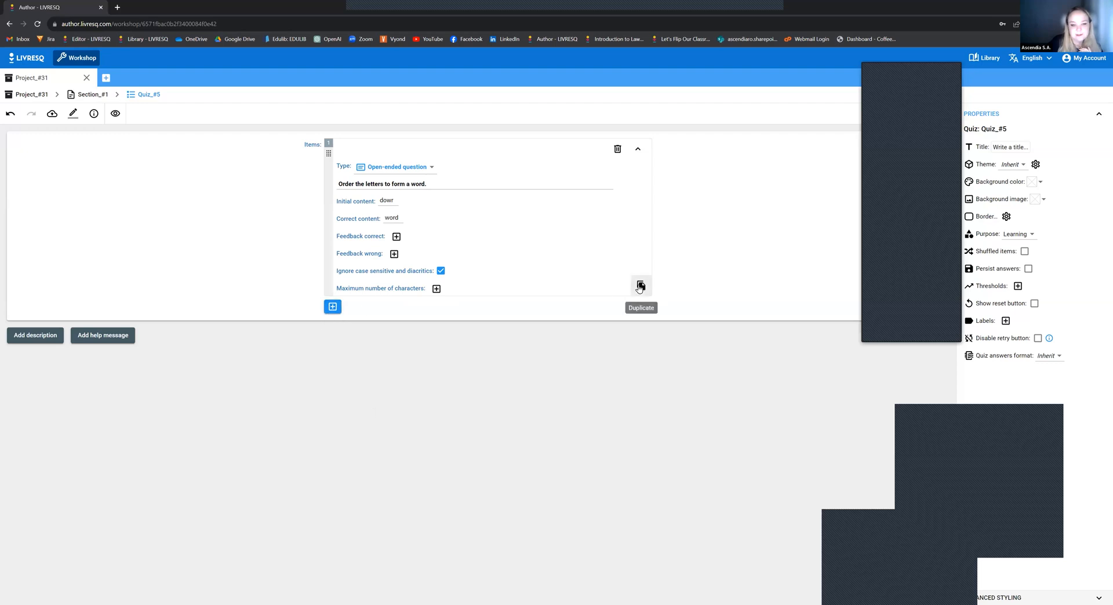
# - Preview the quiz, test it with the lowercase answer "word" and return to editing
pyautogui.click(115, 115)
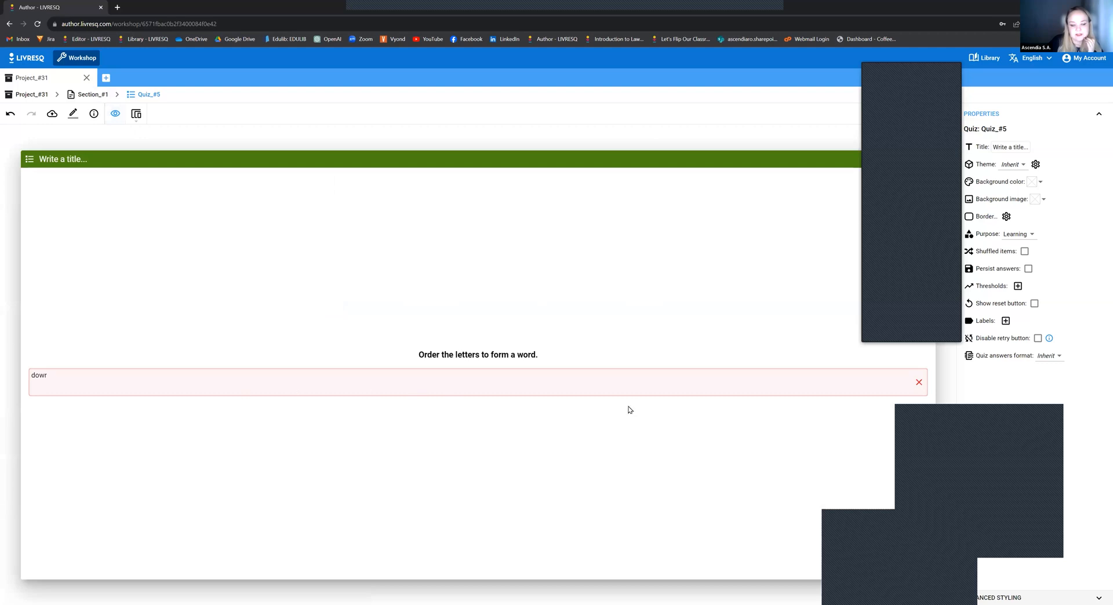
pyautogui.moveTo(415, 354); pyautogui.dragTo(586, 350)
pyautogui.click(558, 364)
pyautogui.click(260, 370)
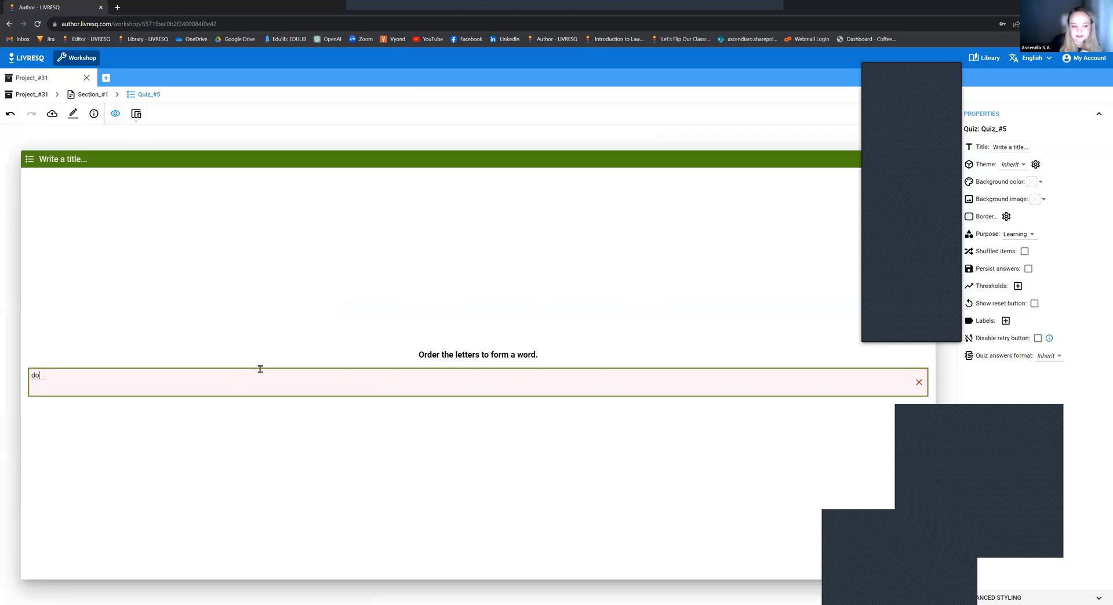
pyautogui.write('word')
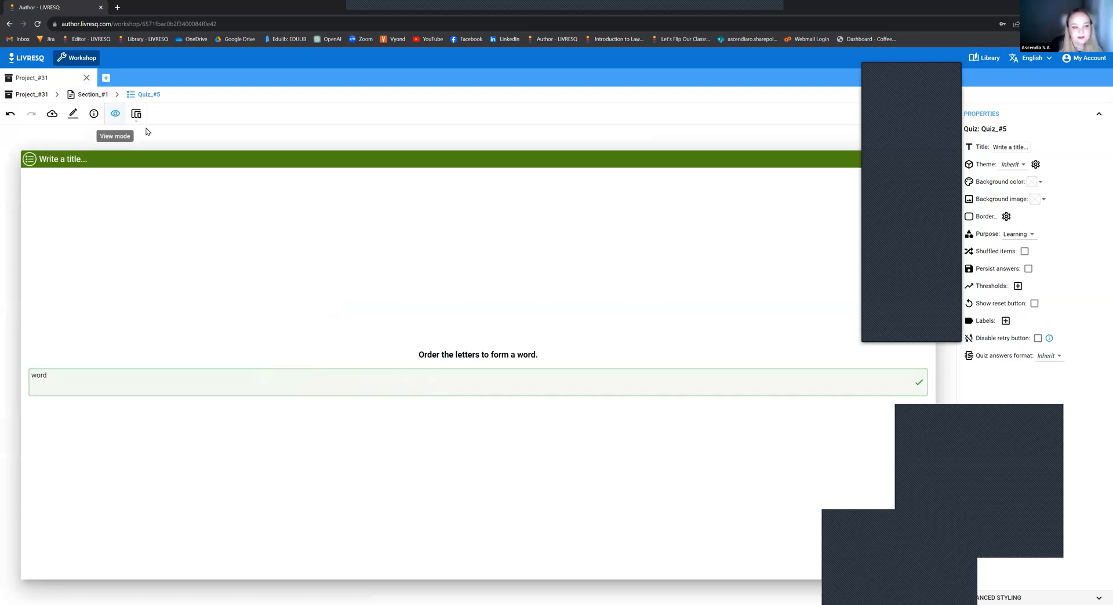
pyautogui.click(116, 115)
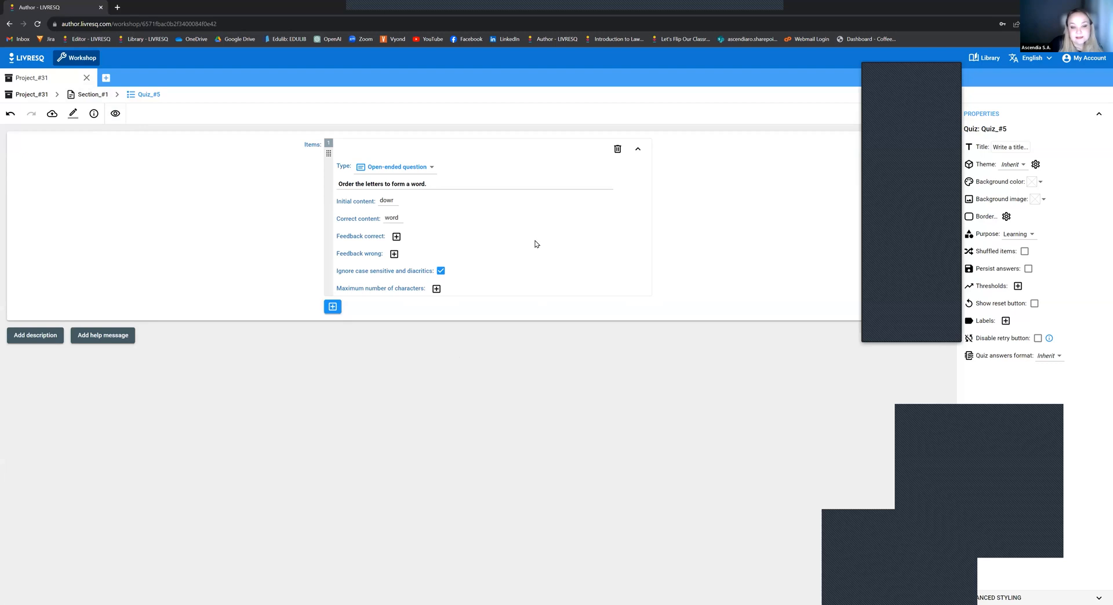
# - Preview the quiz again, test it with the uppercase answer "WORD" and leave the preview
pyautogui.click(115, 114)
pyautogui.click(229, 382)
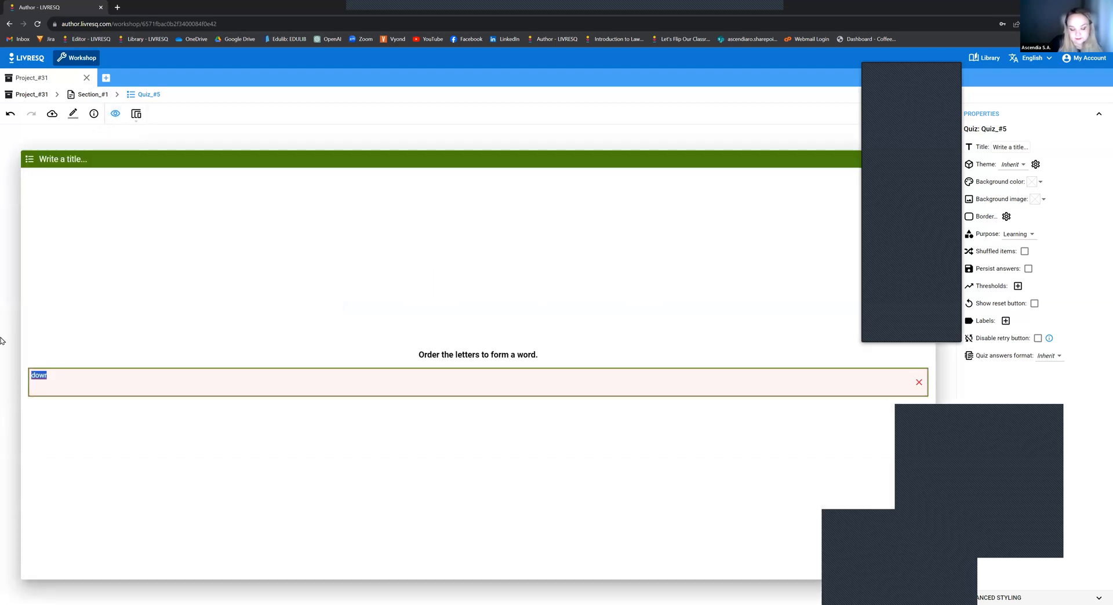
pyautogui.write('WORD')
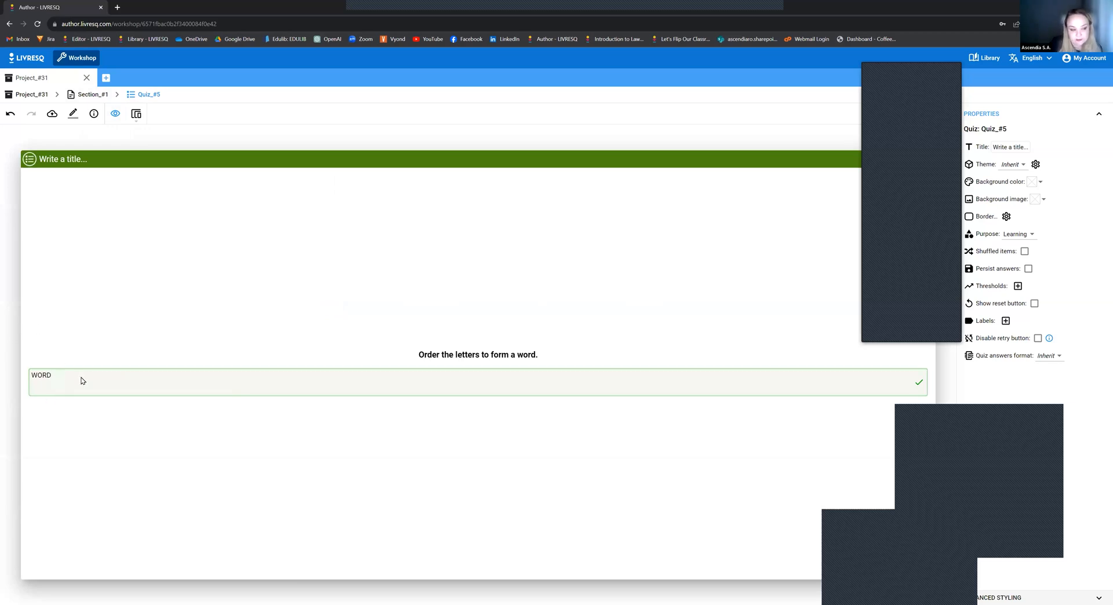
pyautogui.click(116, 114)
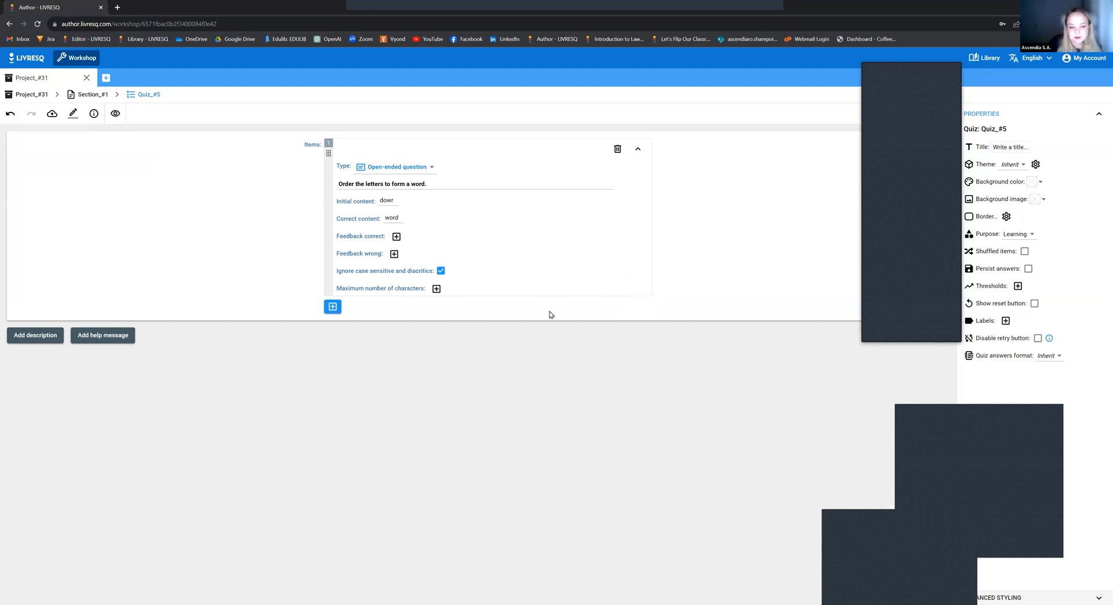
# - Duplicate the open-ended item and change the copy's requirement to "Write the result, using digits: 1+1 ="
pyautogui.click(332, 307)
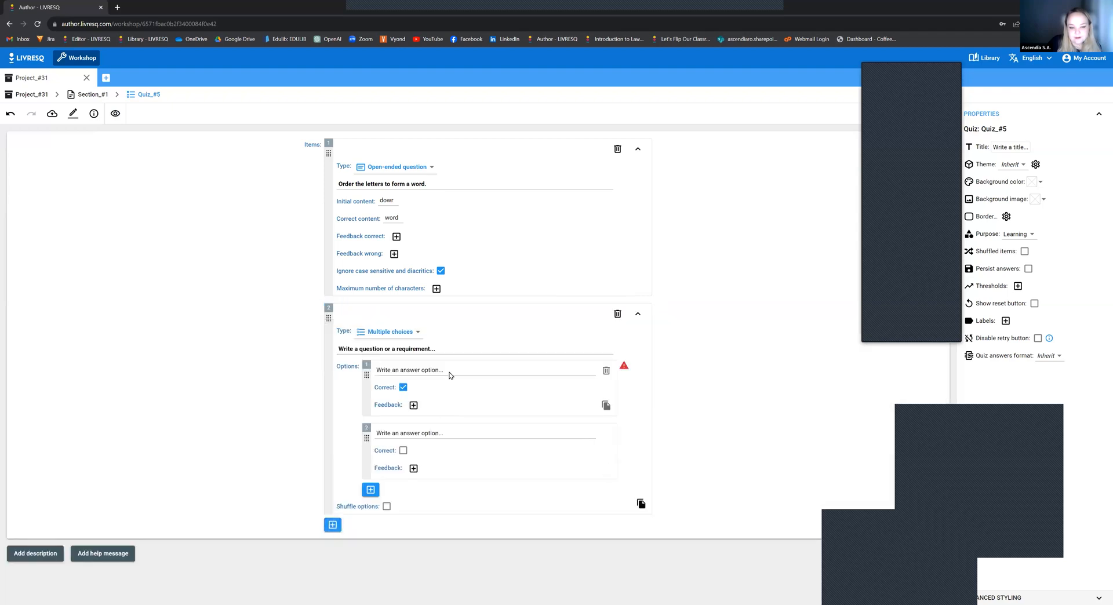
pyautogui.click(618, 314)
pyautogui.click(641, 285)
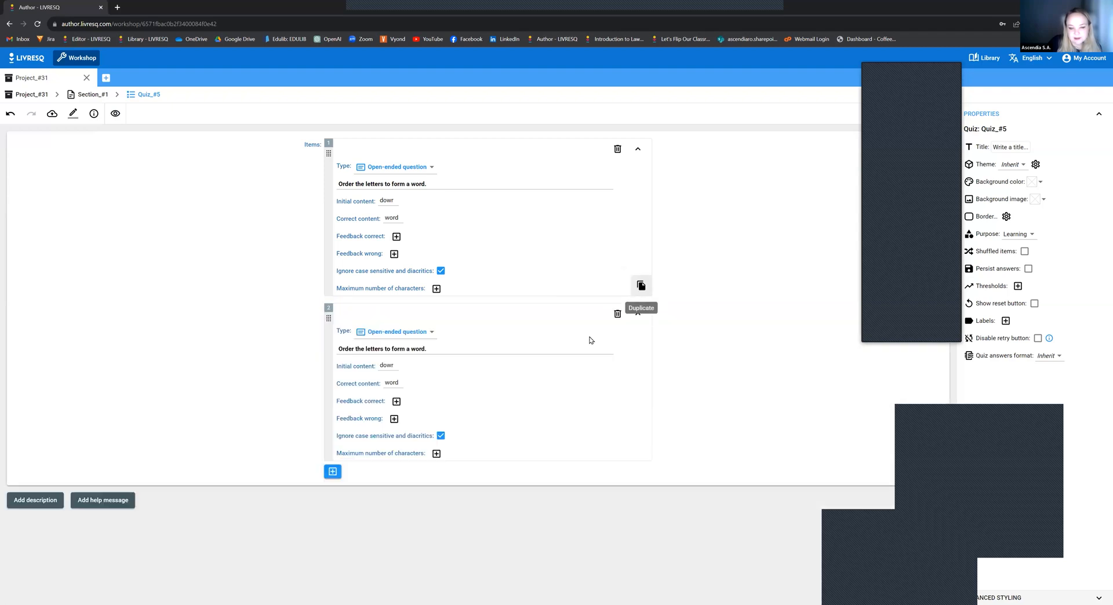
pyautogui.click(429, 350)
pyautogui.moveTo(429, 350); pyautogui.dragTo(260, 348)
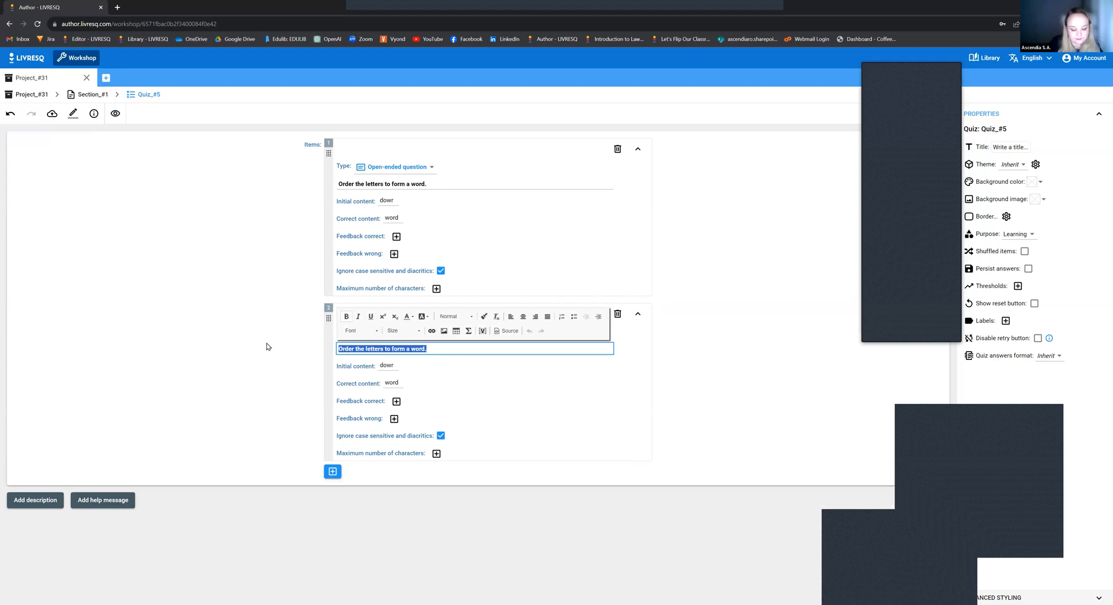
pyautogui.write('Write the result')
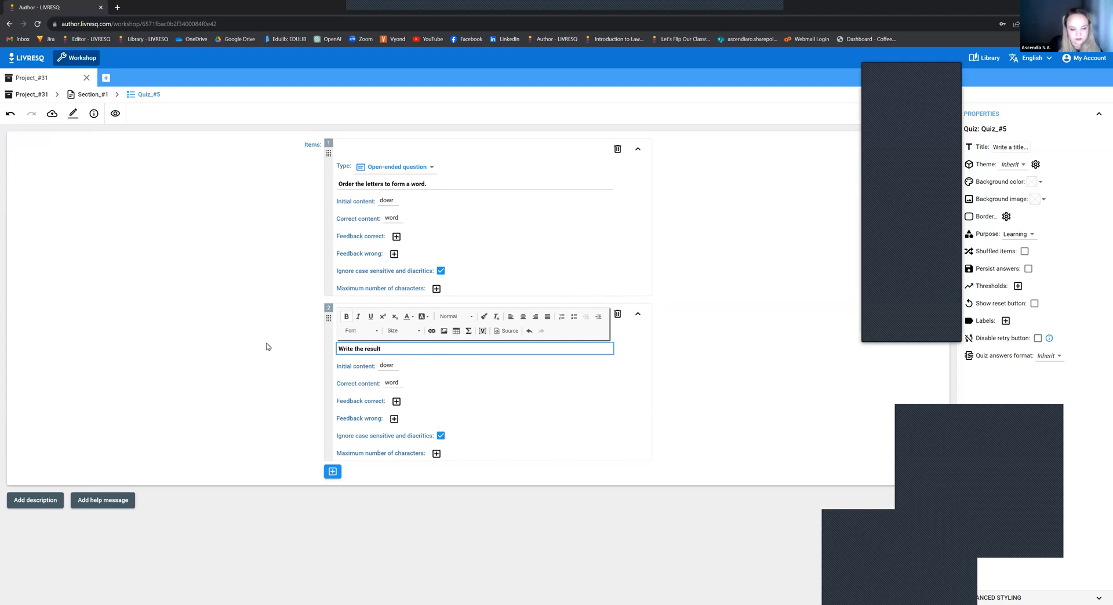
pyautogui.write('.')
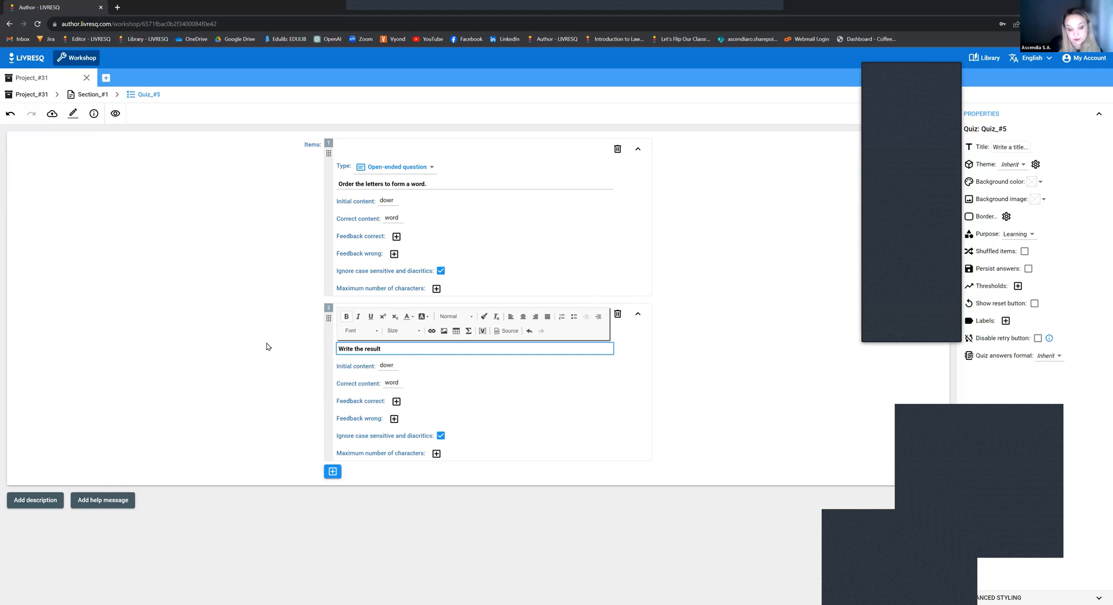
pyautogui.press('BackSpace')
pyautogui.write(', using digits: 1+1')
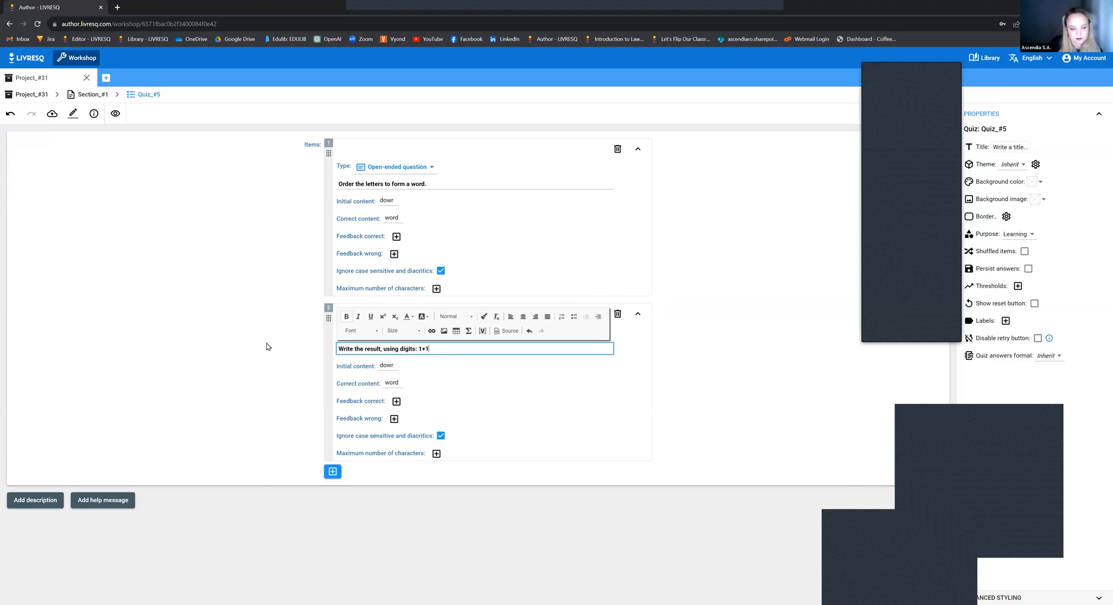
# - Clear the second item's initial content and set its correct content to 2
pyautogui.click(388, 372)
pyautogui.click(389, 368)
pyautogui.press('BackSpace')
pyautogui.press('BackSpace')
pyautogui.press('BackSpace')
pyautogui.press('BackSpace')
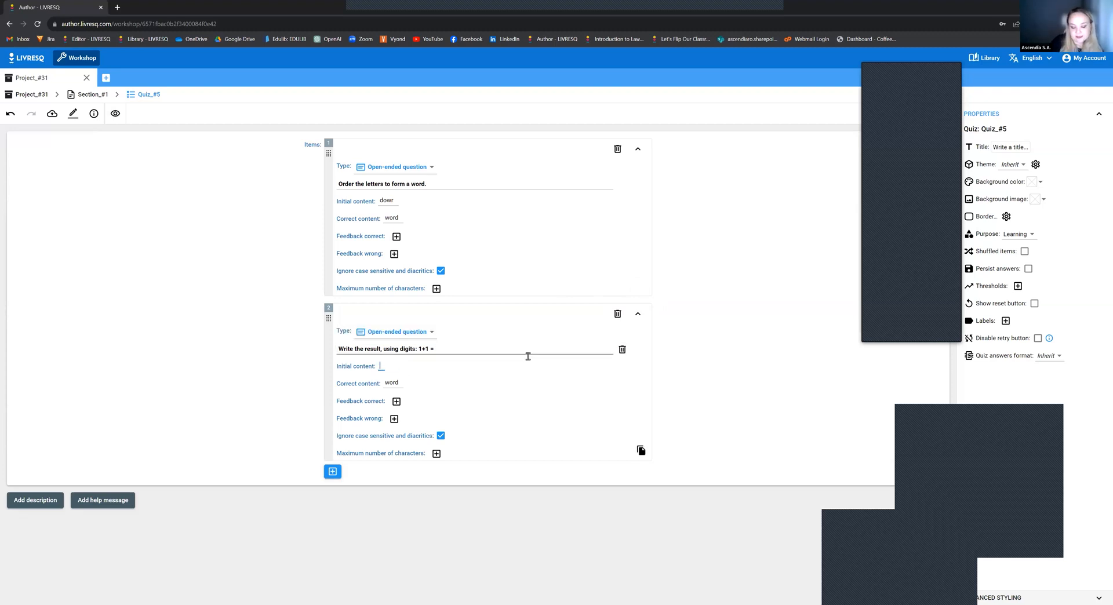
pyautogui.doubleClick(392, 383)
pyautogui.write('2')
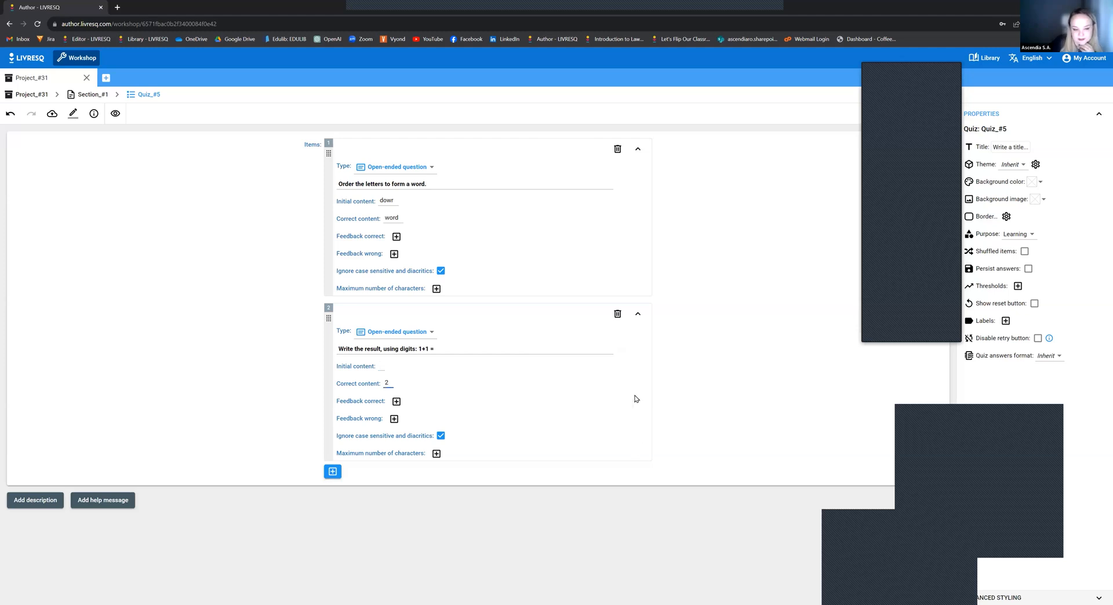
# - Turn off ignoring case sensitivity and diacritics for the second item
pyautogui.click(441, 436)
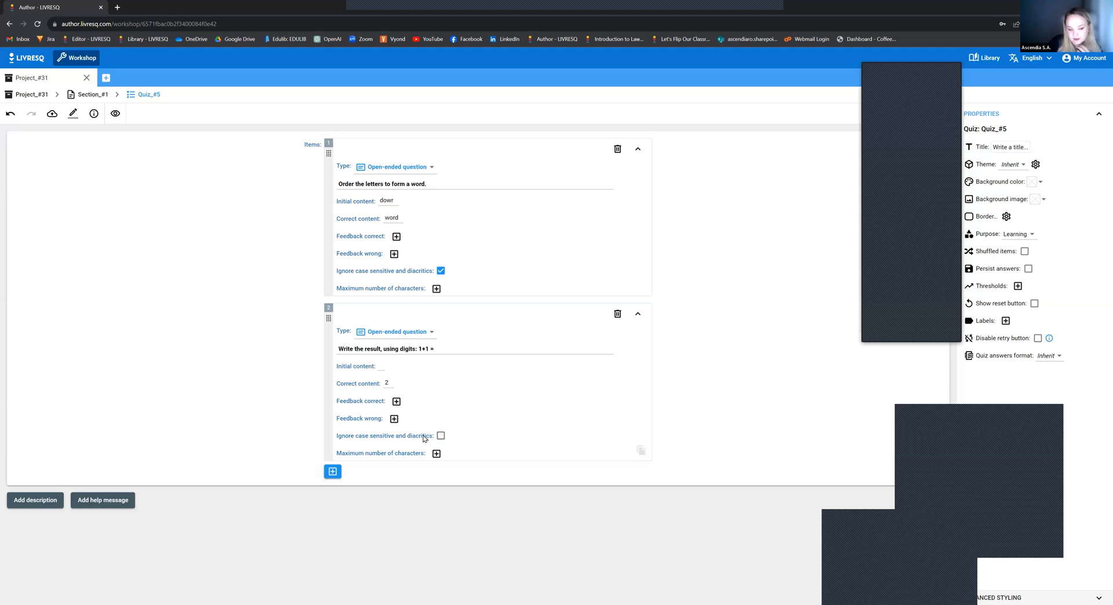
pyautogui.click(620, 439)
pyautogui.click(445, 443)
pyautogui.click(623, 439)
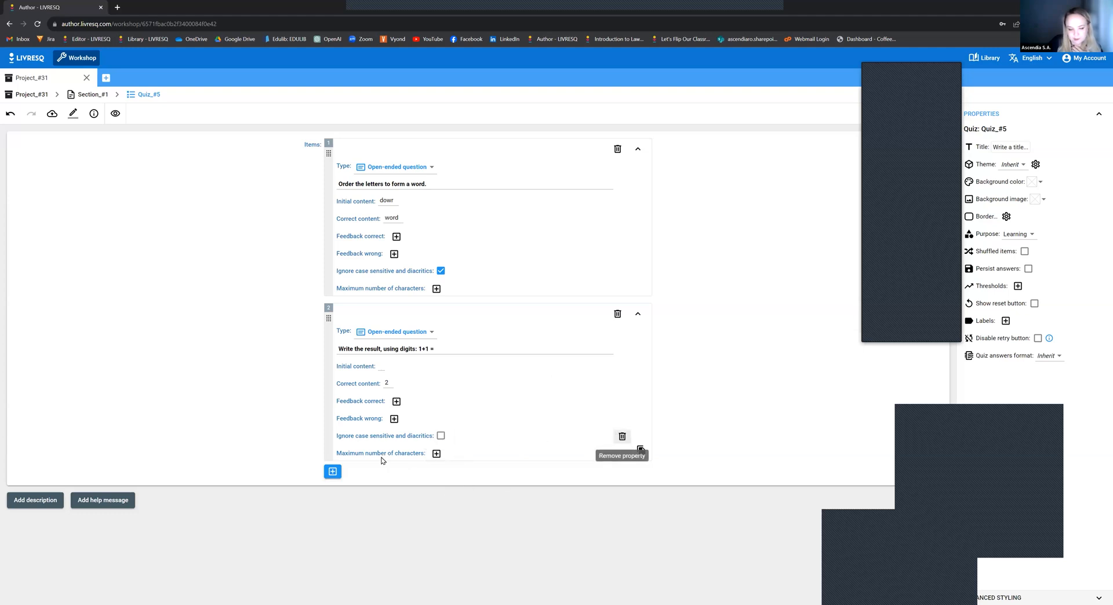
# - Preview the quiz and test both items, answering "word" for the first, then a wrong text and 2 for the second
pyautogui.click(116, 113)
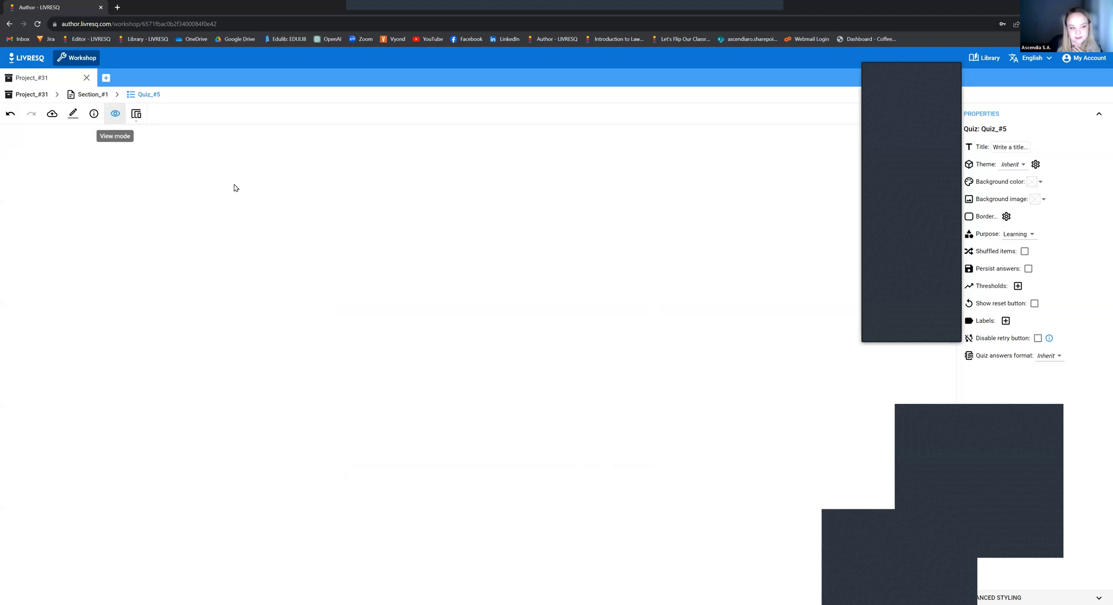
pyautogui.moveTo(129, 356); pyautogui.dragTo(1, 355)
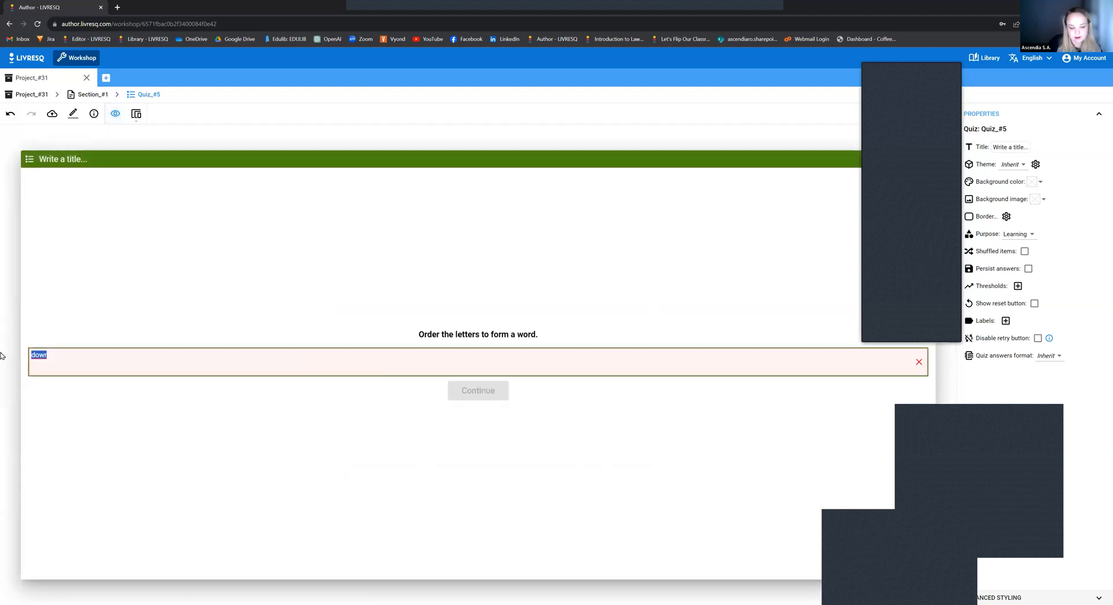
pyautogui.write('word')
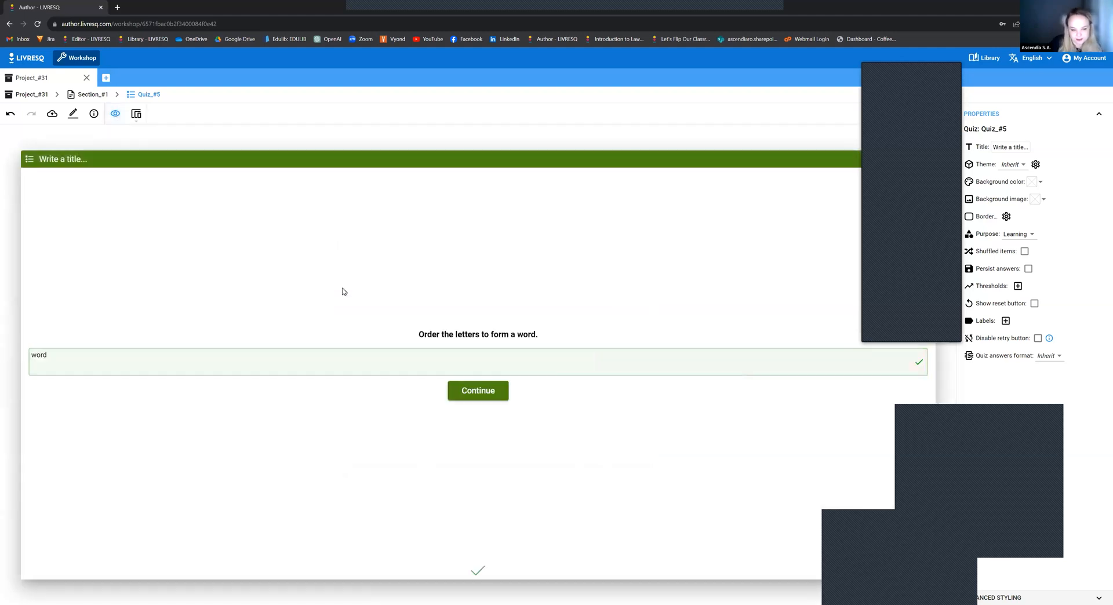
pyautogui.click(448, 392)
pyautogui.click(259, 375)
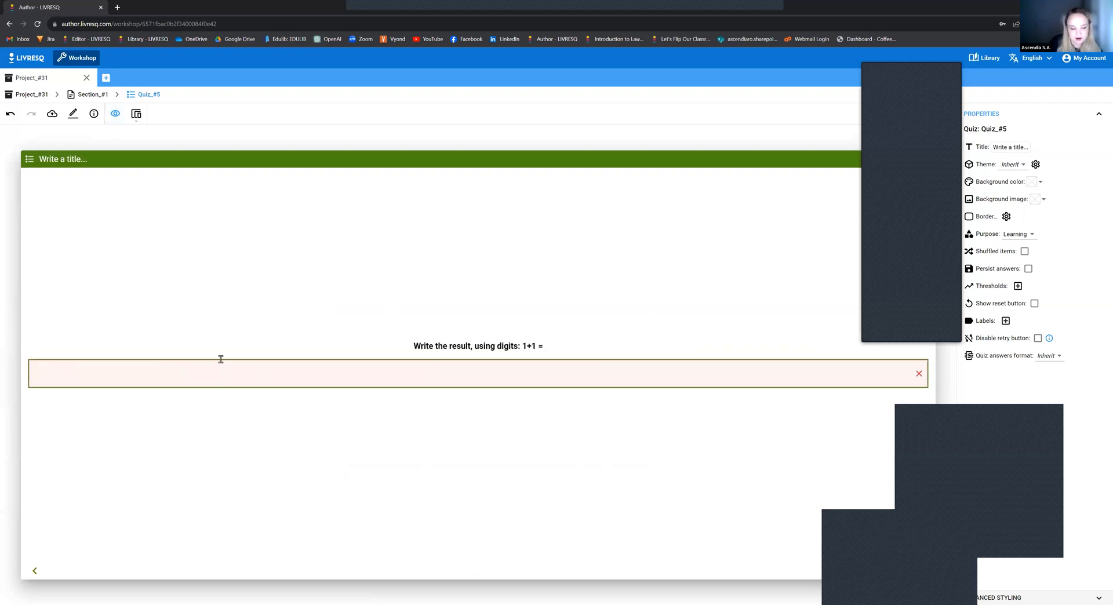
pyautogui.write('d')
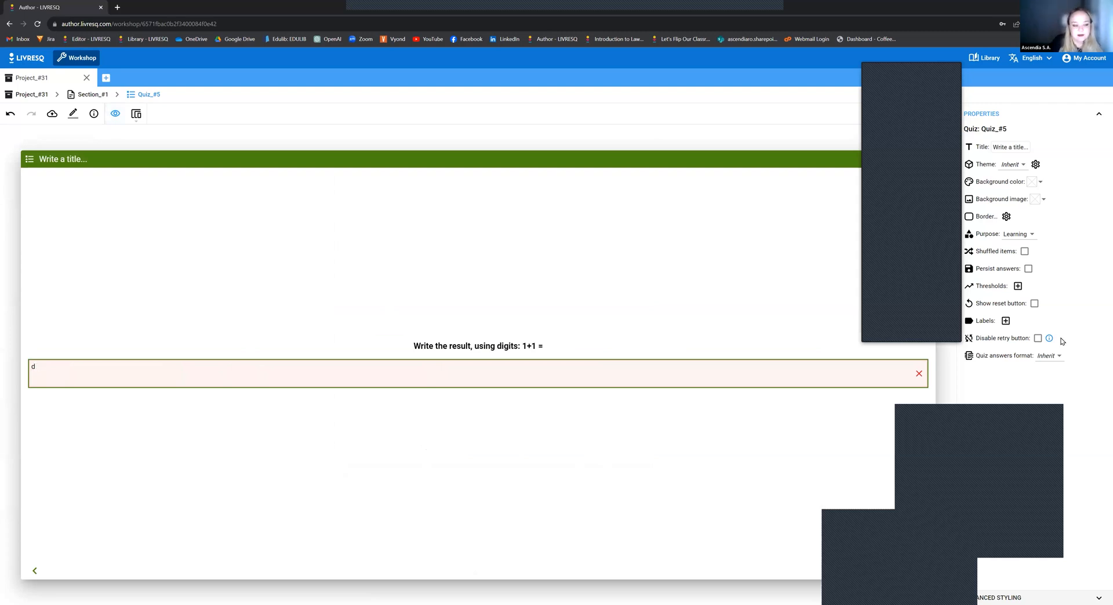
pyautogui.write('fds2')
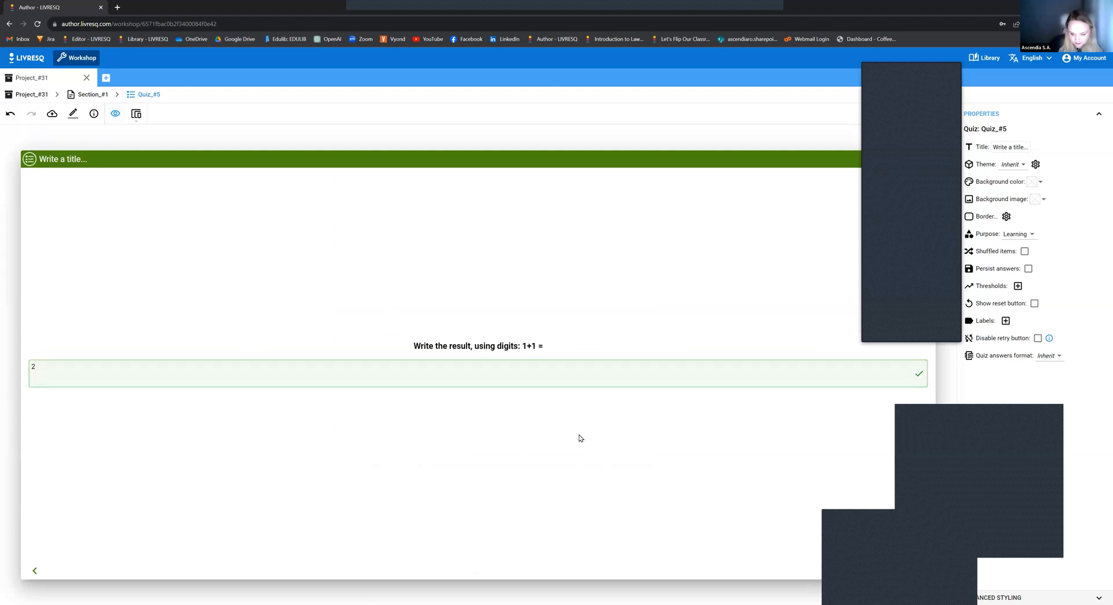
# - Return to Section_#1 and title the open-ended question quiz "Open-ended"
pyautogui.click(93, 95)
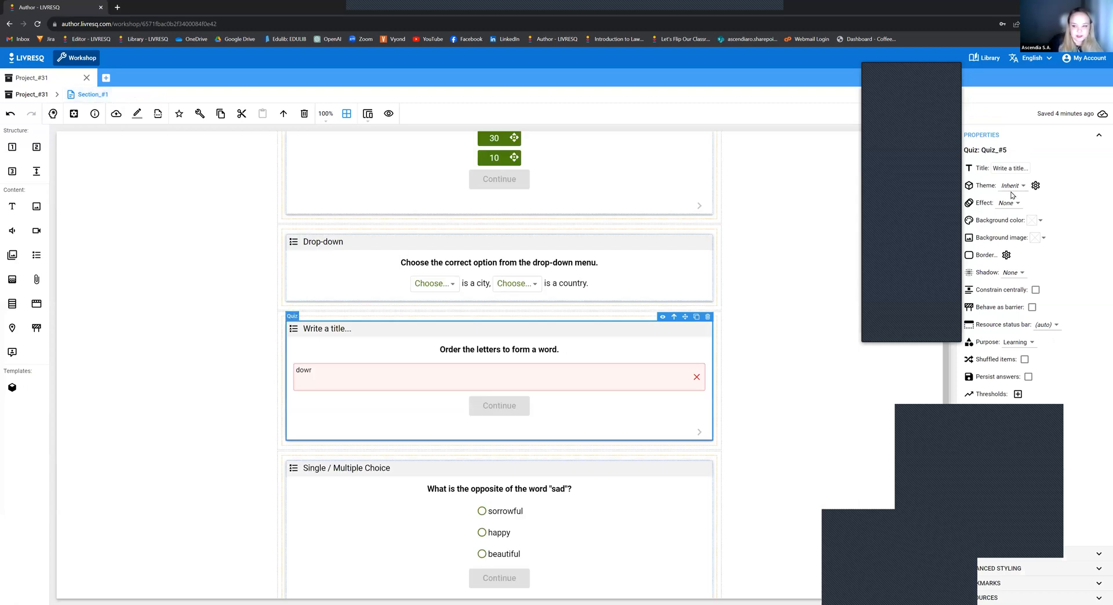
pyautogui.click(1011, 169)
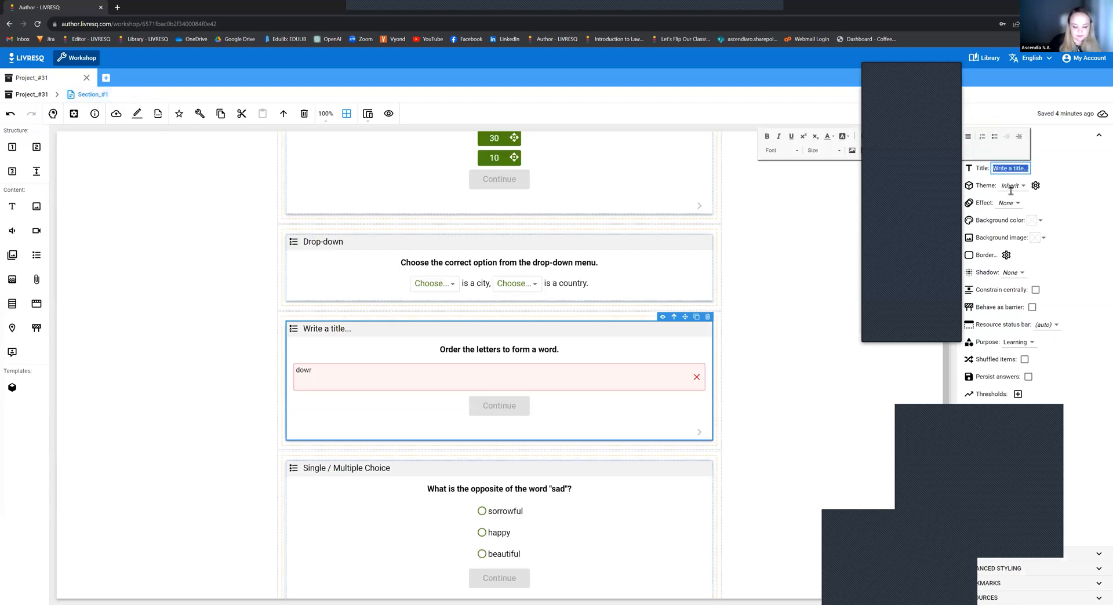
pyautogui.write('Open-ended')
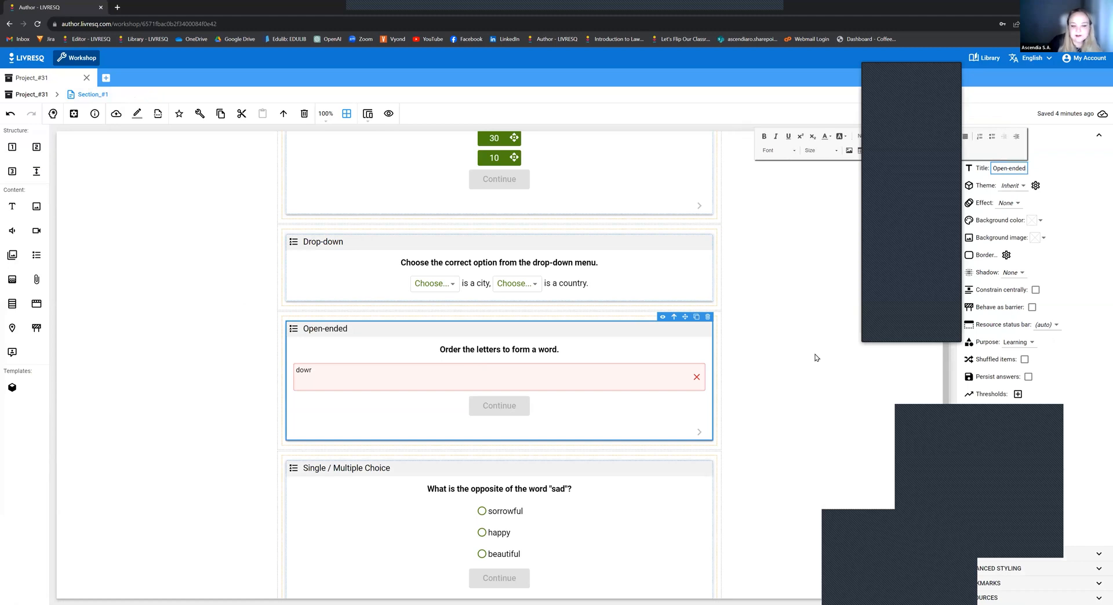
pyautogui.click(136, 398)
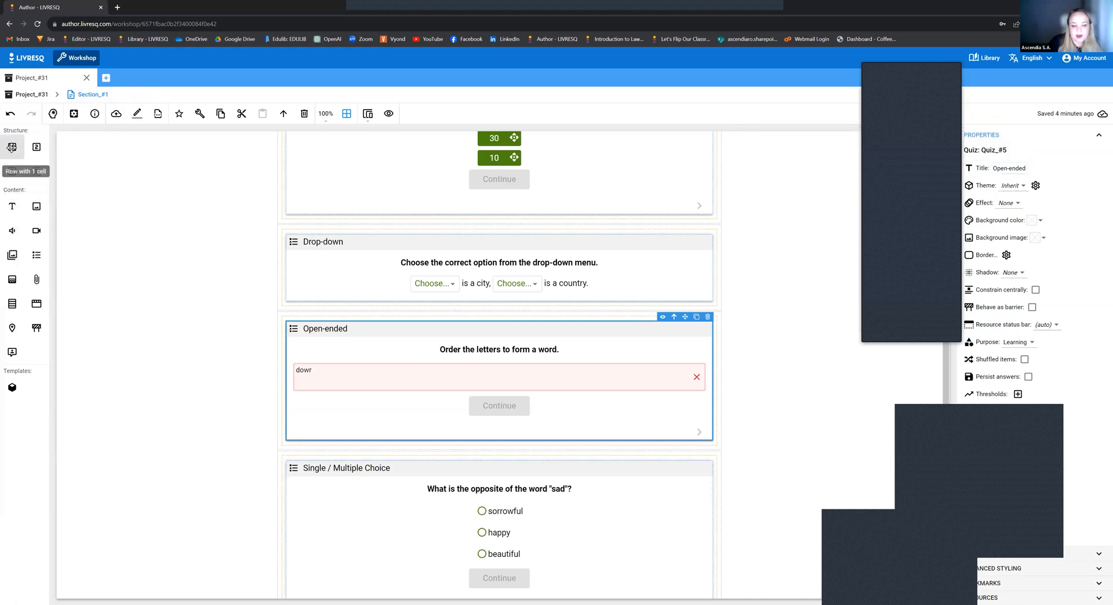
# - Add a one-cell row below the Open-ended quiz, insert a new quiz there and set its item type to Fill in
pyautogui.moveTo(12, 150); pyautogui.dragTo(417, 455)
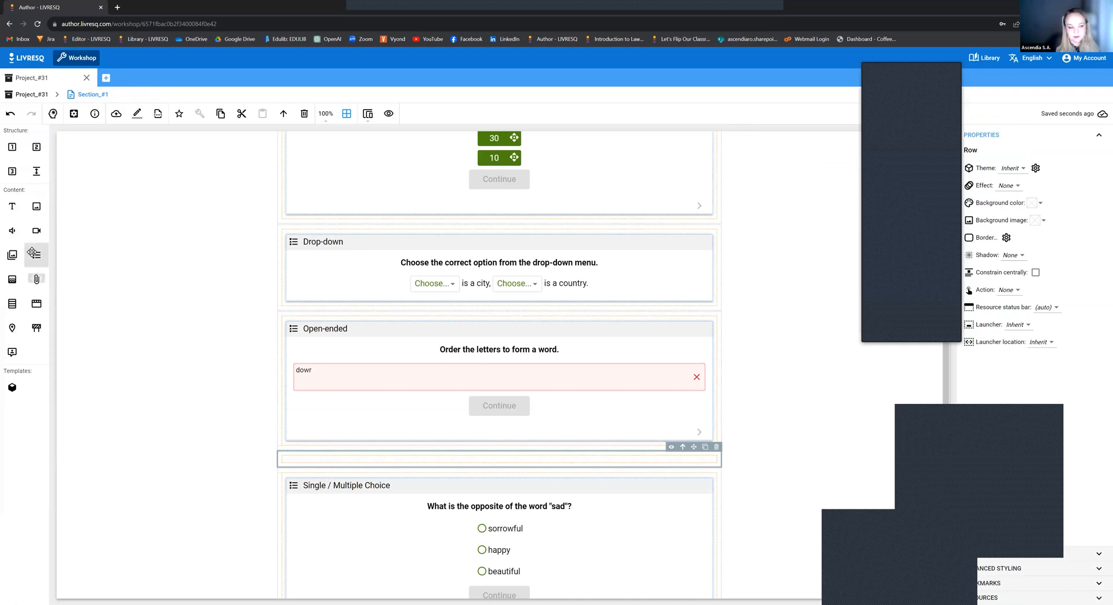
pyautogui.moveTo(31, 252); pyautogui.dragTo(372, 487)
pyautogui.doubleClick(372, 484)
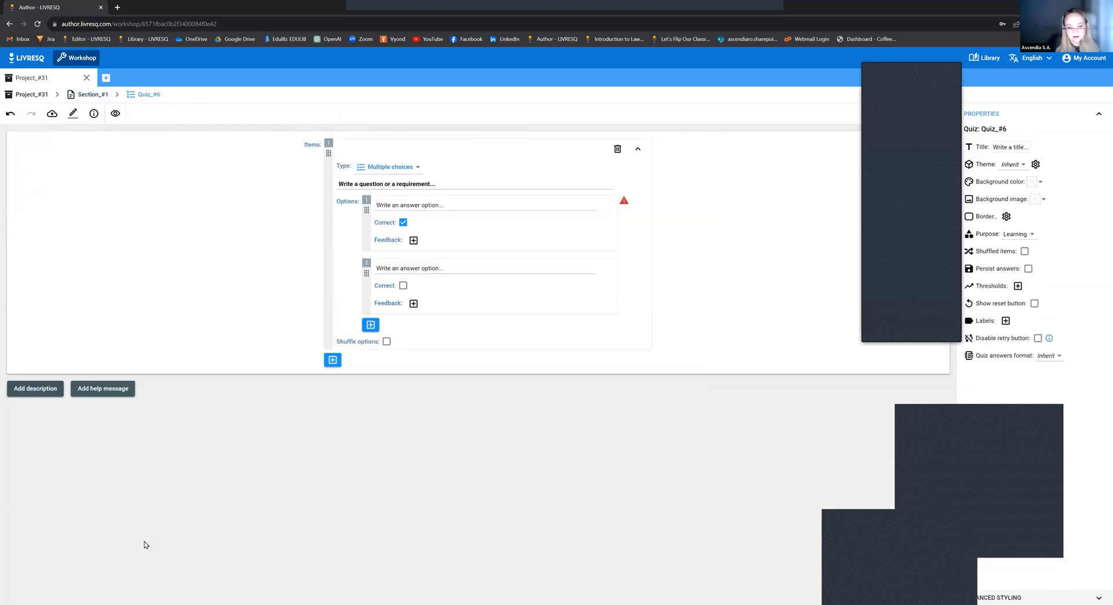
pyautogui.click(397, 173)
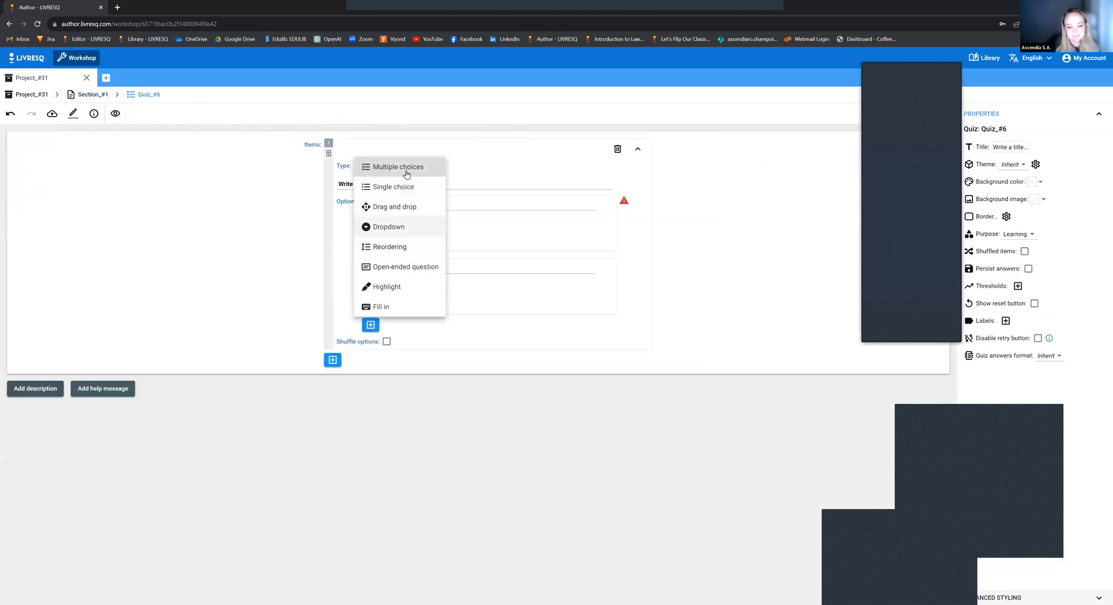
pyautogui.click(408, 306)
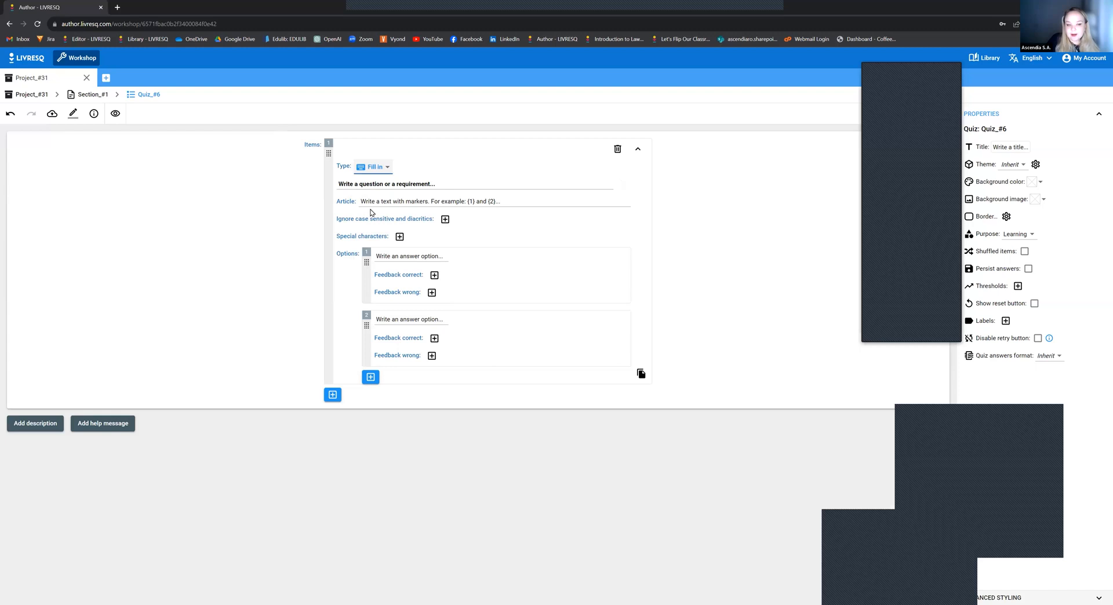
# - Write the fill-in item's requirement as "Fill in the missing information."
pyautogui.click(474, 201)
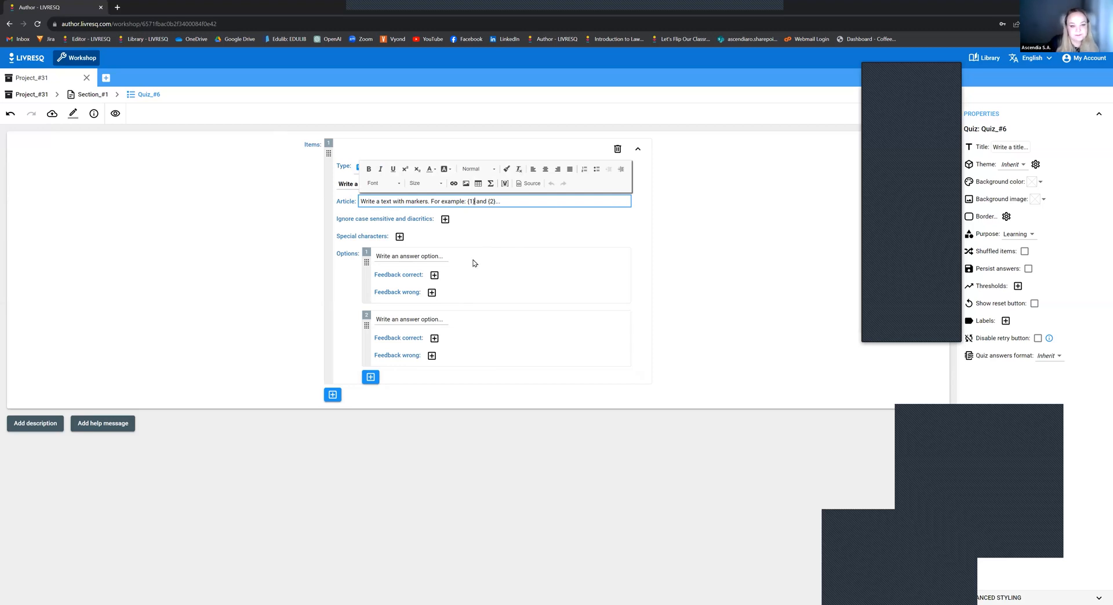
pyautogui.tripleClick(478, 204)
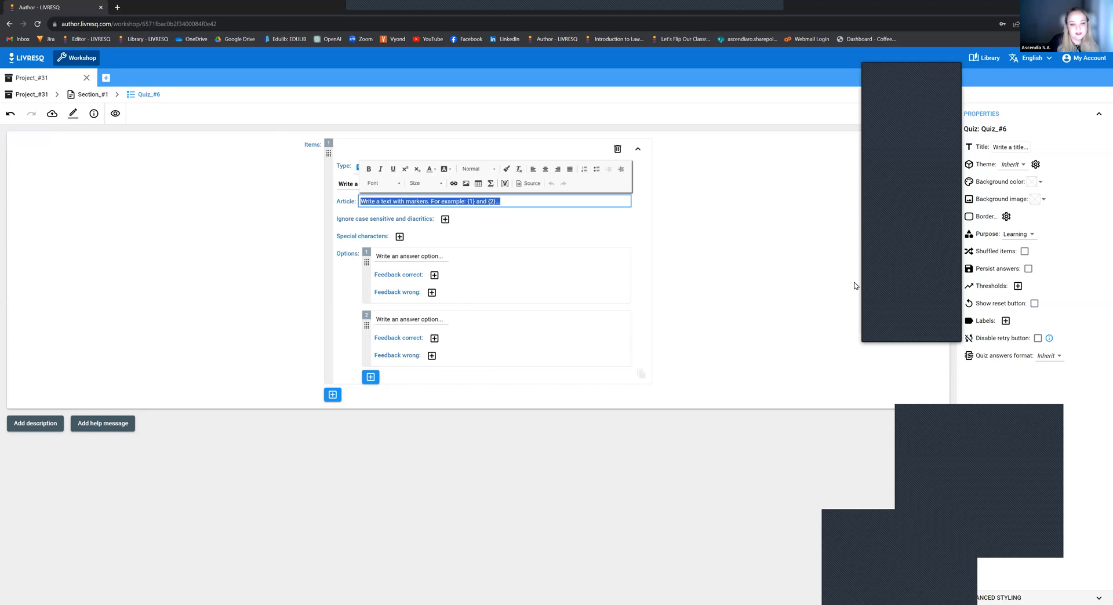
pyautogui.click(410, 186)
pyautogui.write('F')
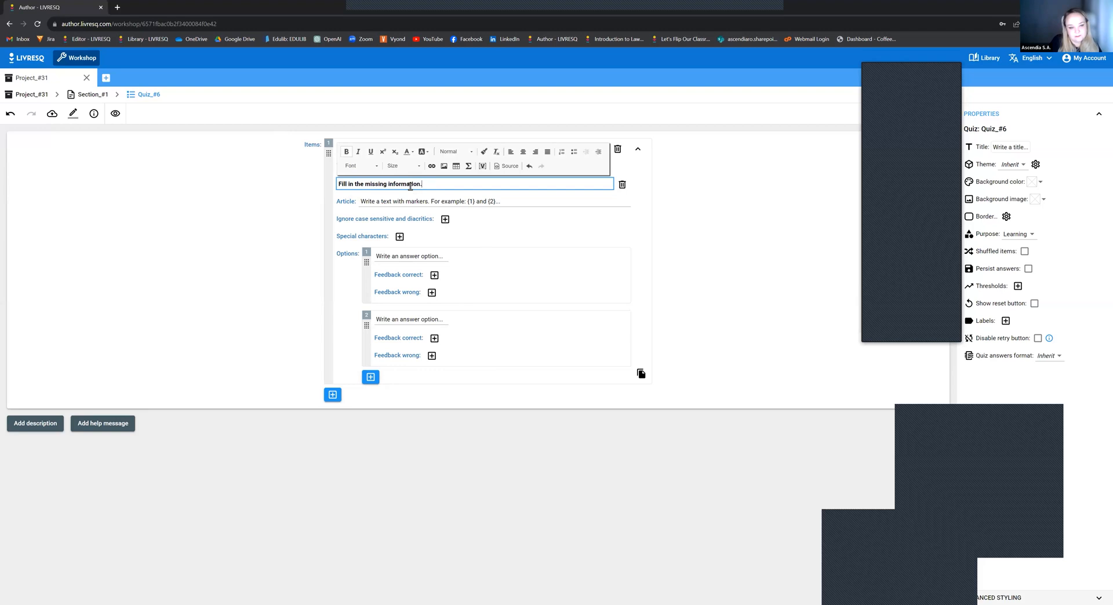
# - Replace the article text with two lines: "{1} is the result of 1+1." and "{2} is the result of 1+2."
pyautogui.click(450, 202)
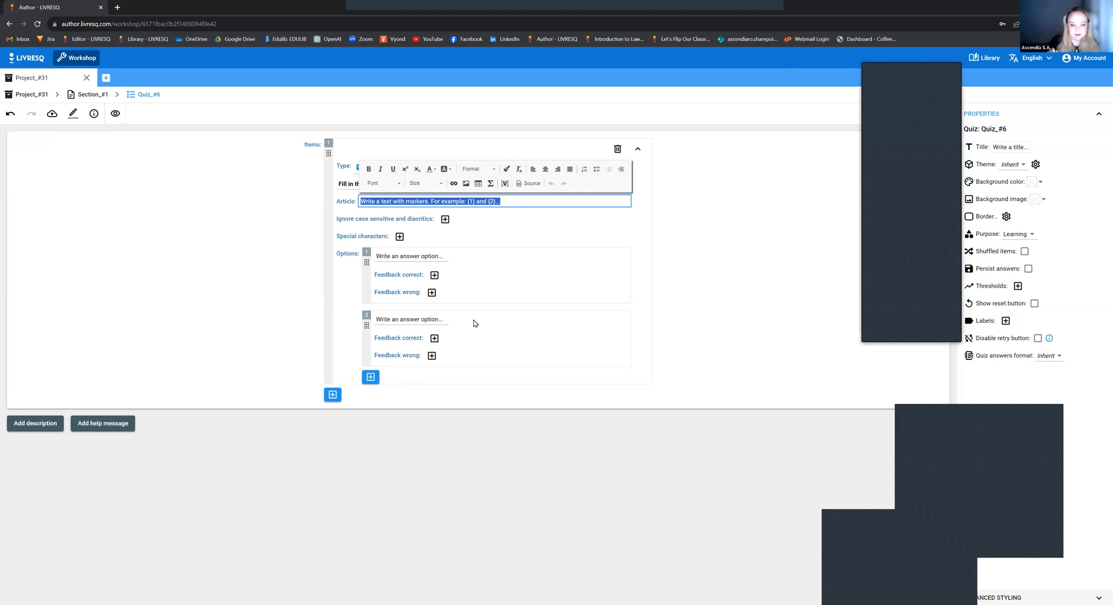
pyautogui.write('{1} is the result of 1+1.')
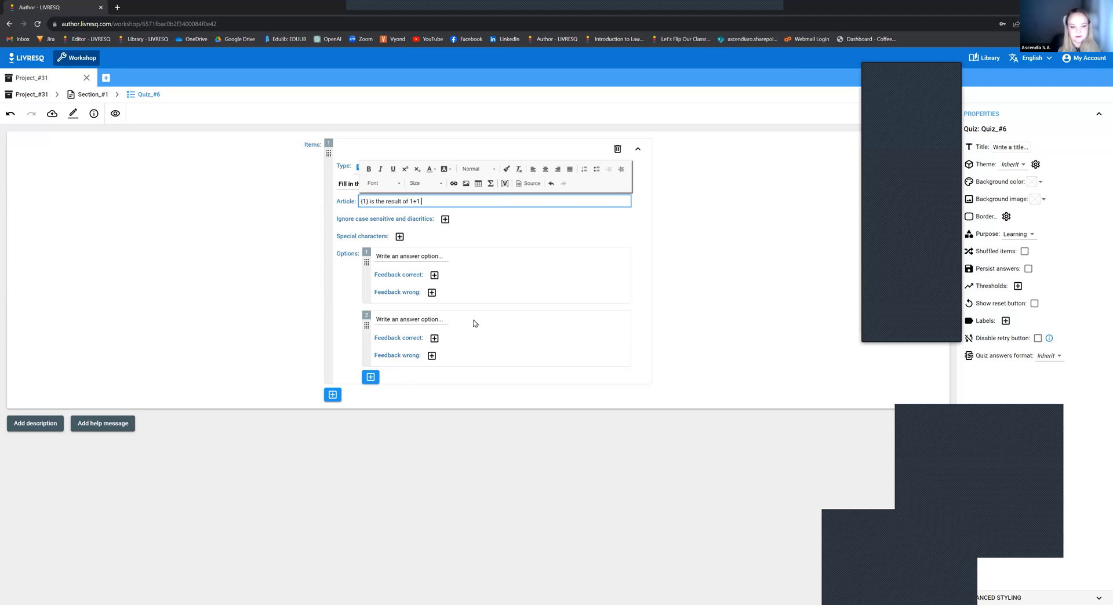
pyautogui.press('Return')
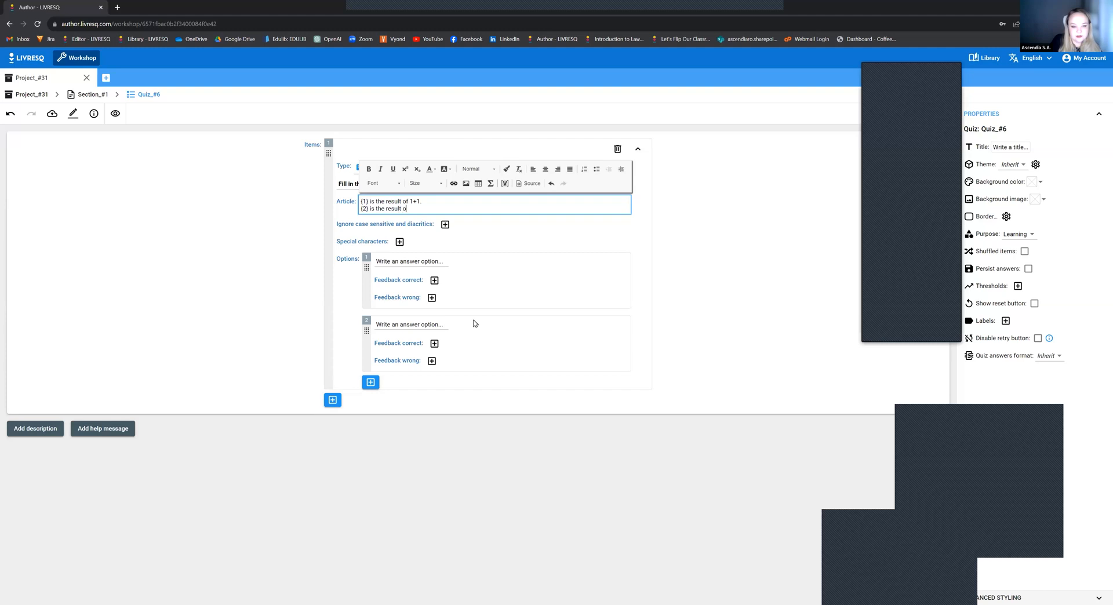
pyautogui.write('{2} is the result of 1+2.')
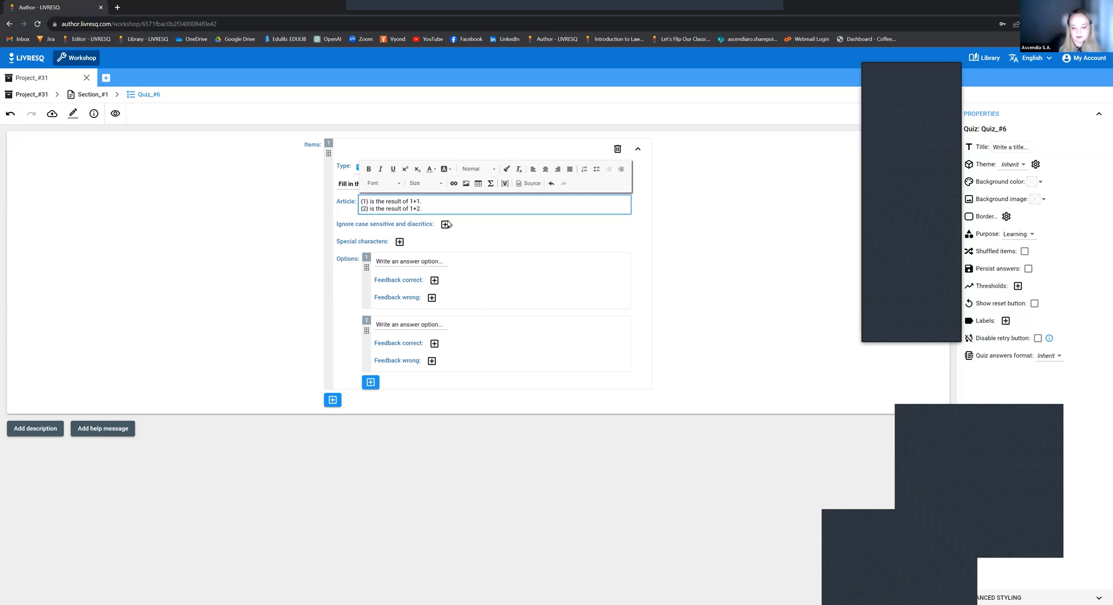
# - Set the first answer option to 2 and the second to 3
pyautogui.click(420, 262)
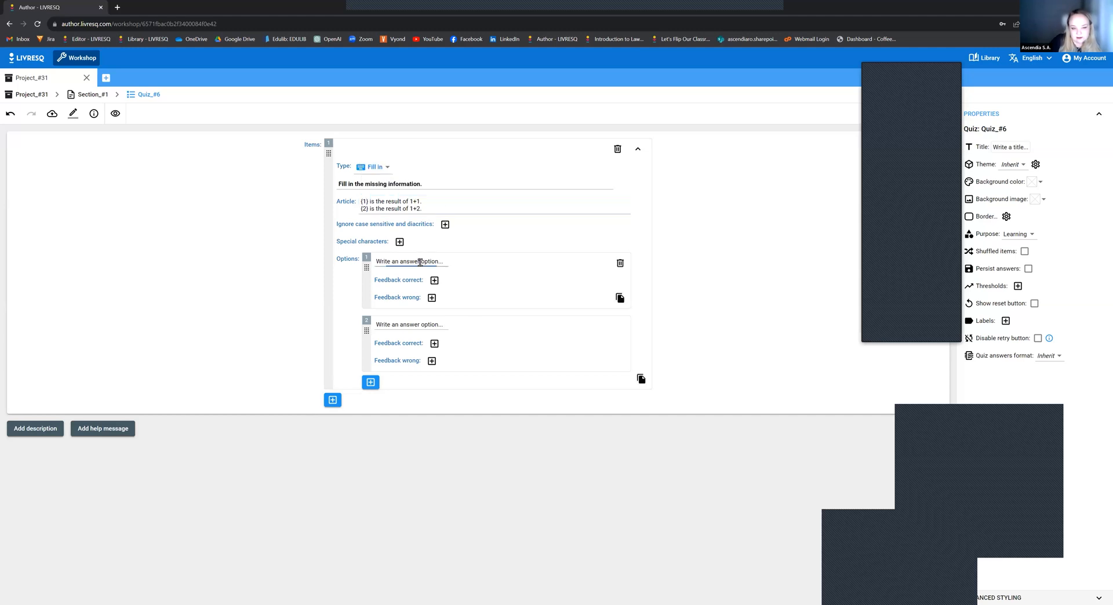
pyautogui.tripleClick(420, 262)
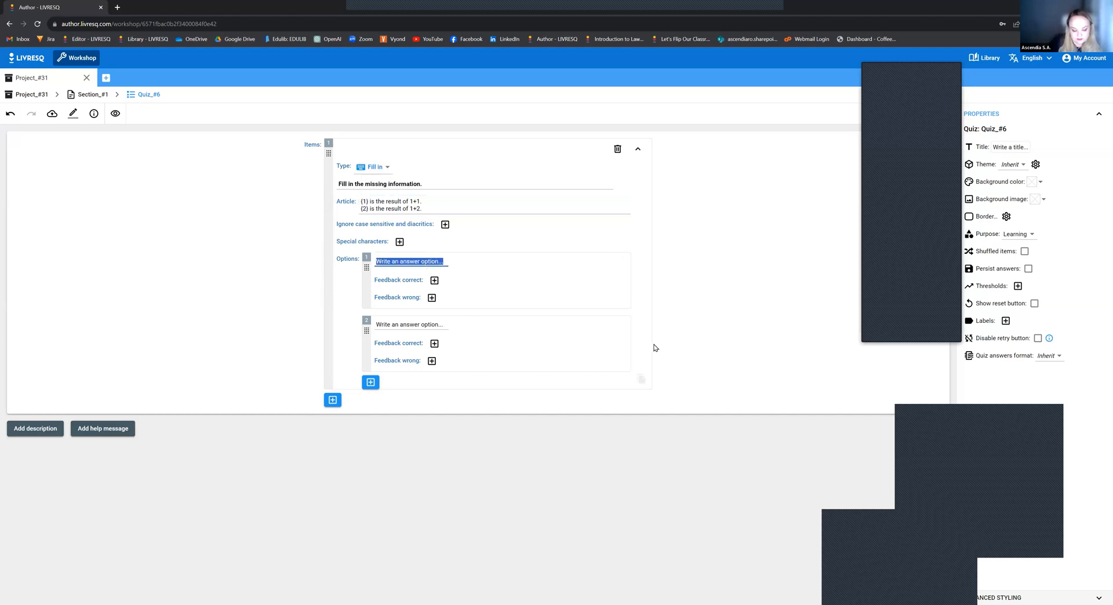
pyautogui.write('2')
pyautogui.doubleClick(424, 325)
pyautogui.tripleClick(424, 325)
pyautogui.write('3')
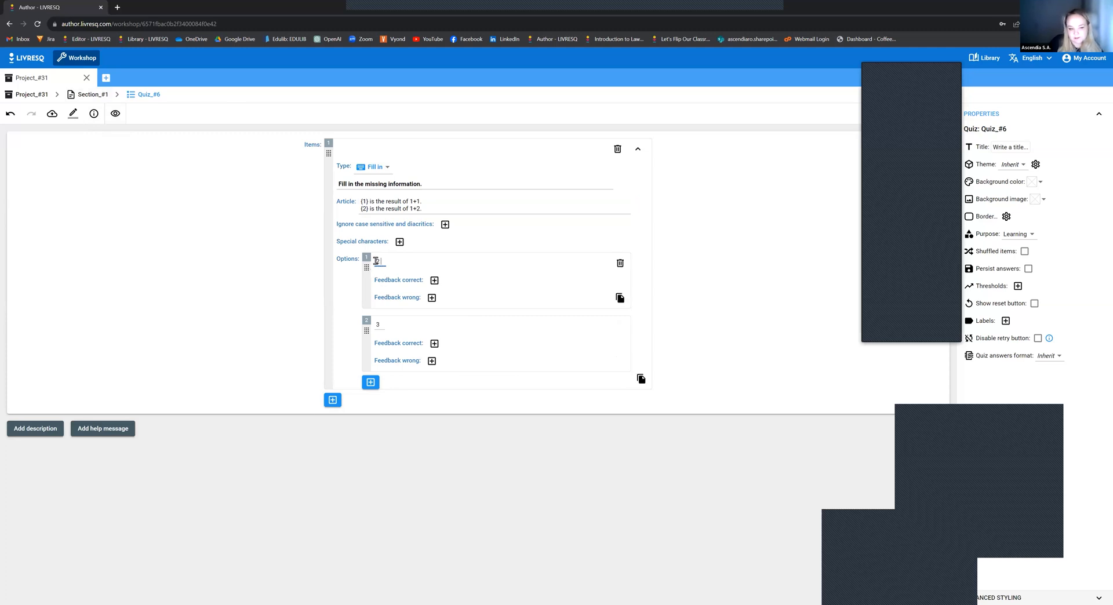
# - Preview the quiz and test the blanks, answering 2 for 1+1 and 3 for 1+2, and return to editing
pyautogui.click(121, 118)
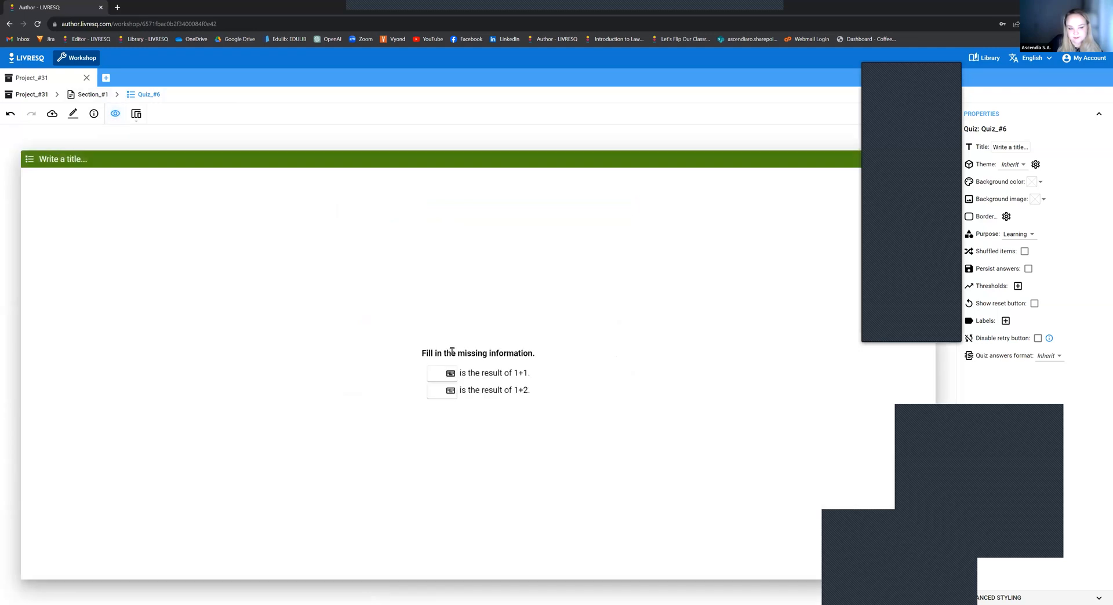
pyautogui.write('2')
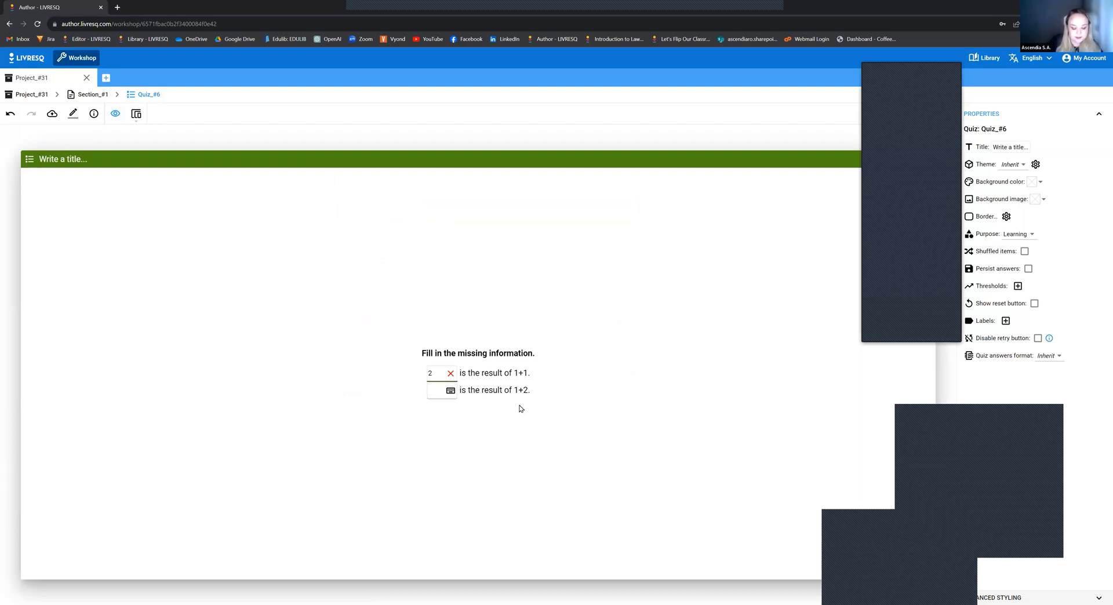
pyautogui.press('Return')
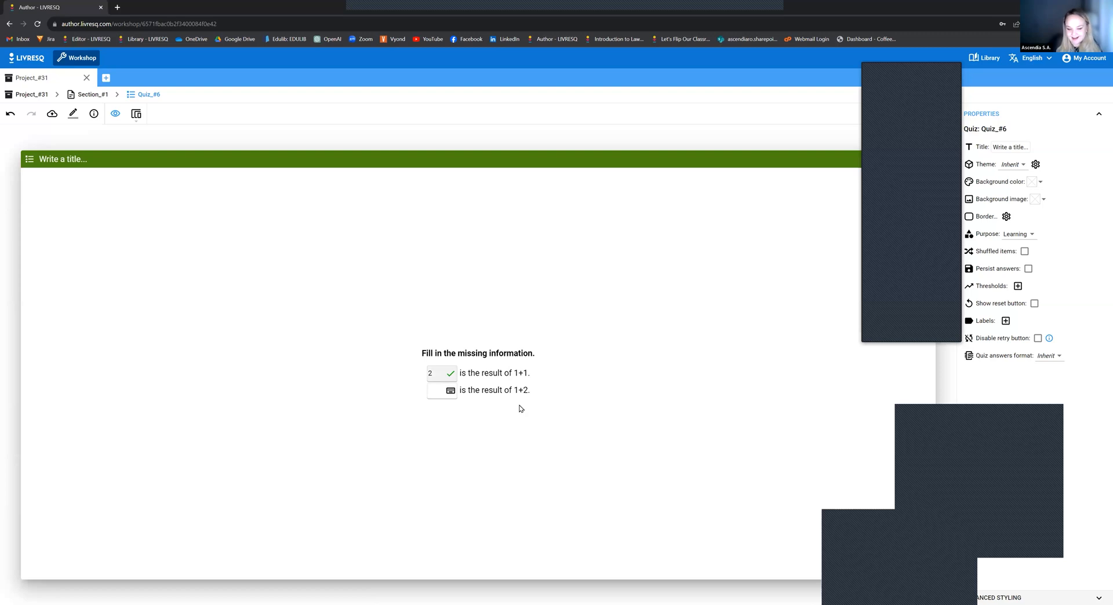
pyautogui.click(116, 115)
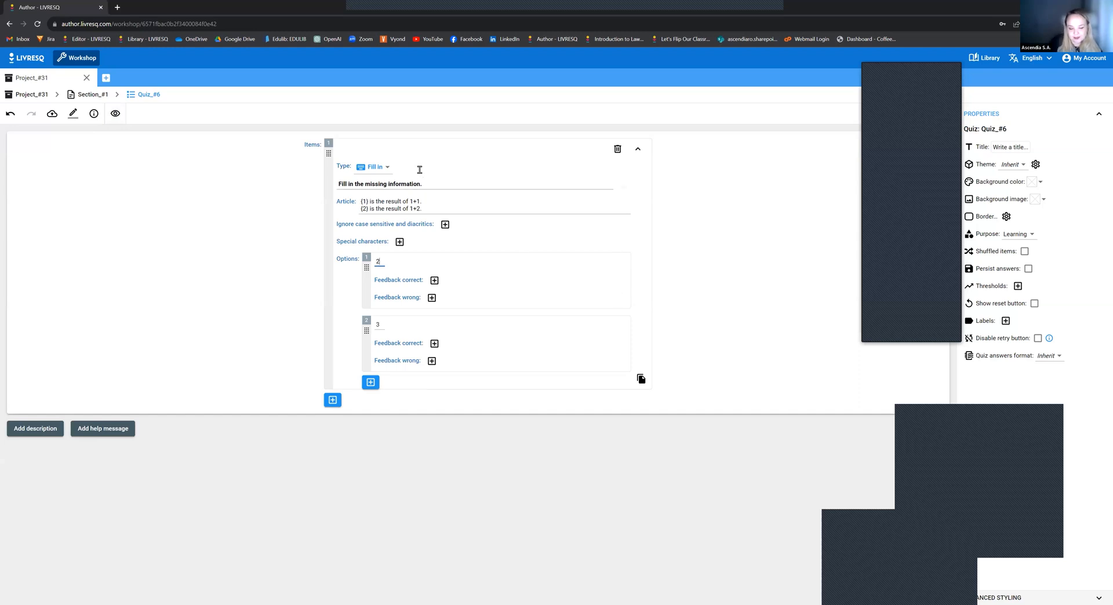
pyautogui.click(114, 115)
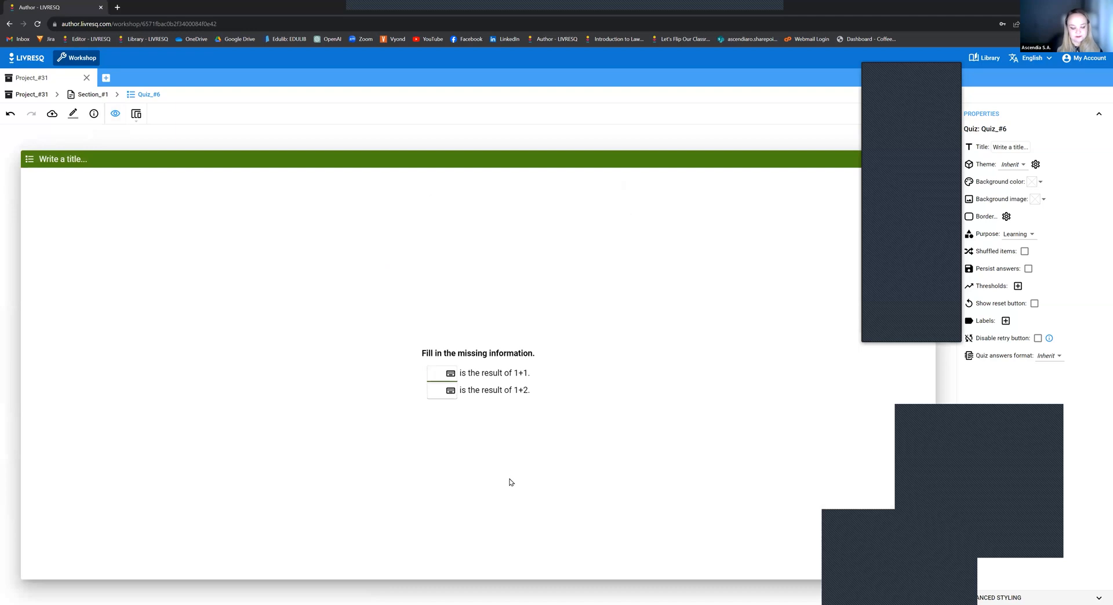
pyautogui.write('2')
pyautogui.press('Tab')
pyautogui.write('3')
pyautogui.press('Tab')
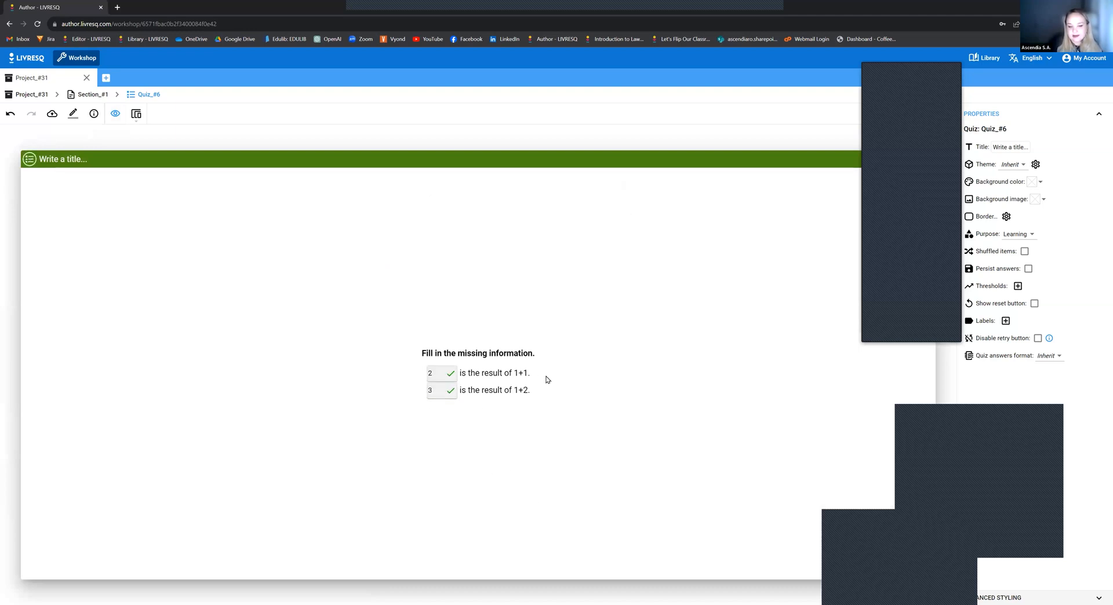
pyautogui.click(116, 116)
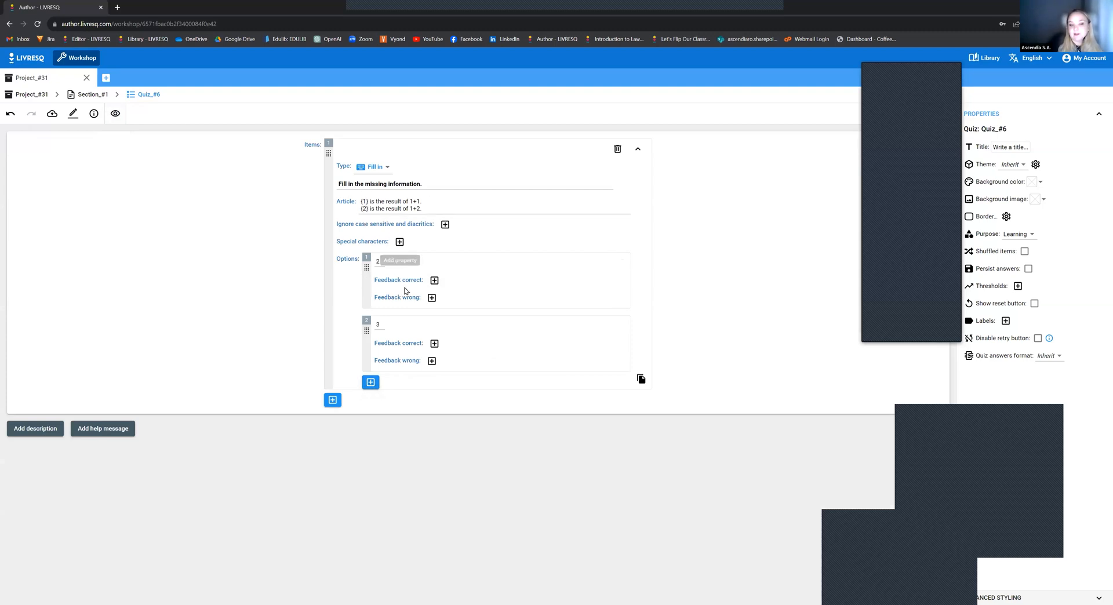
# - Add a third answer option "two" and change the article's first marker to {1,3}
pyautogui.click(371, 388)
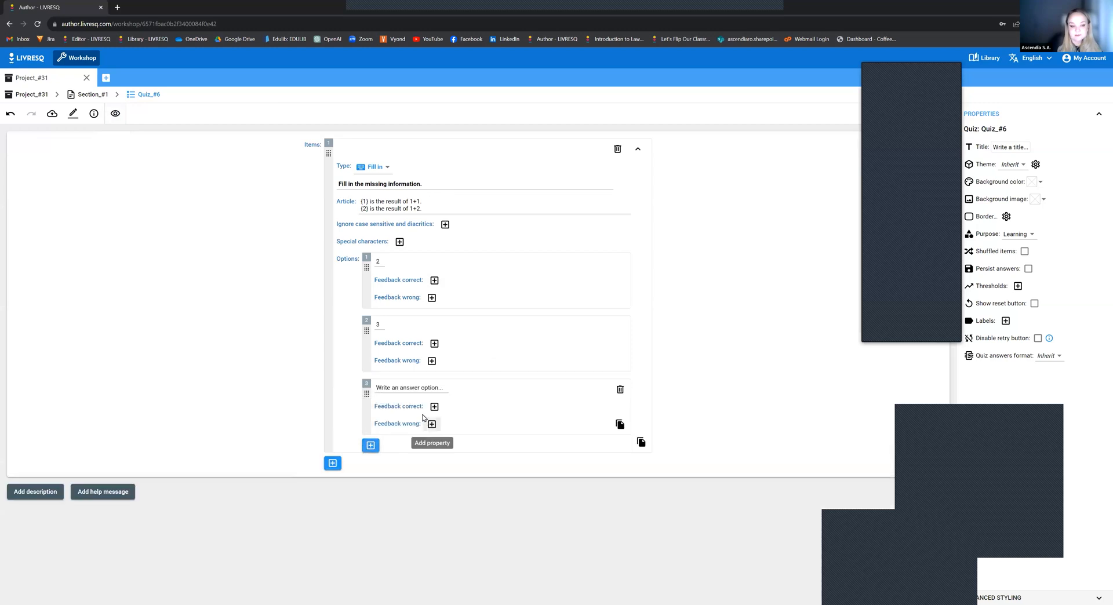
pyautogui.click(409, 388)
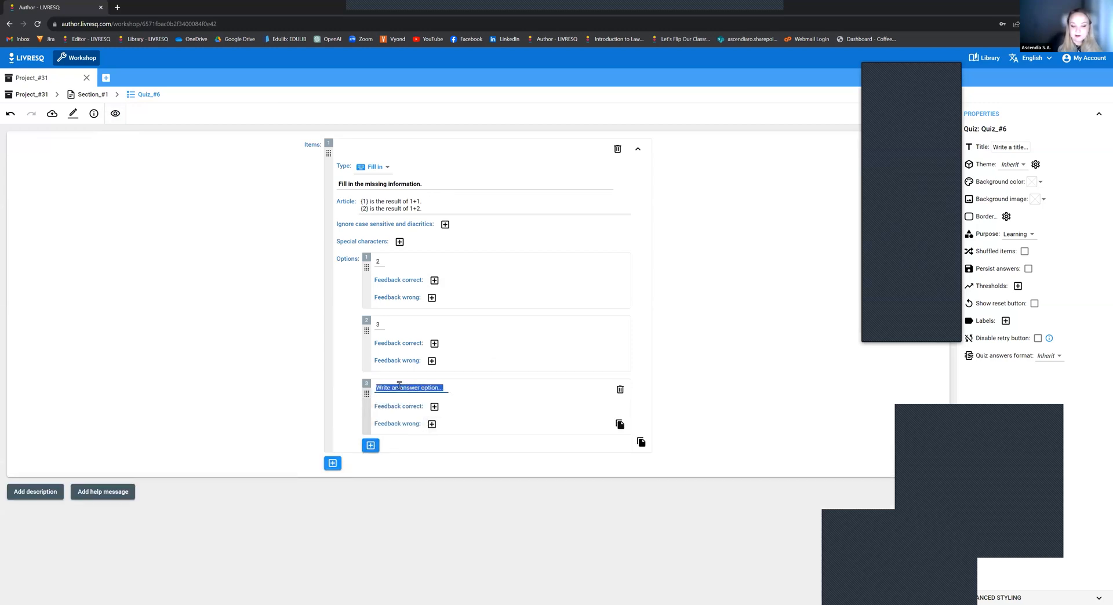
pyautogui.write('two')
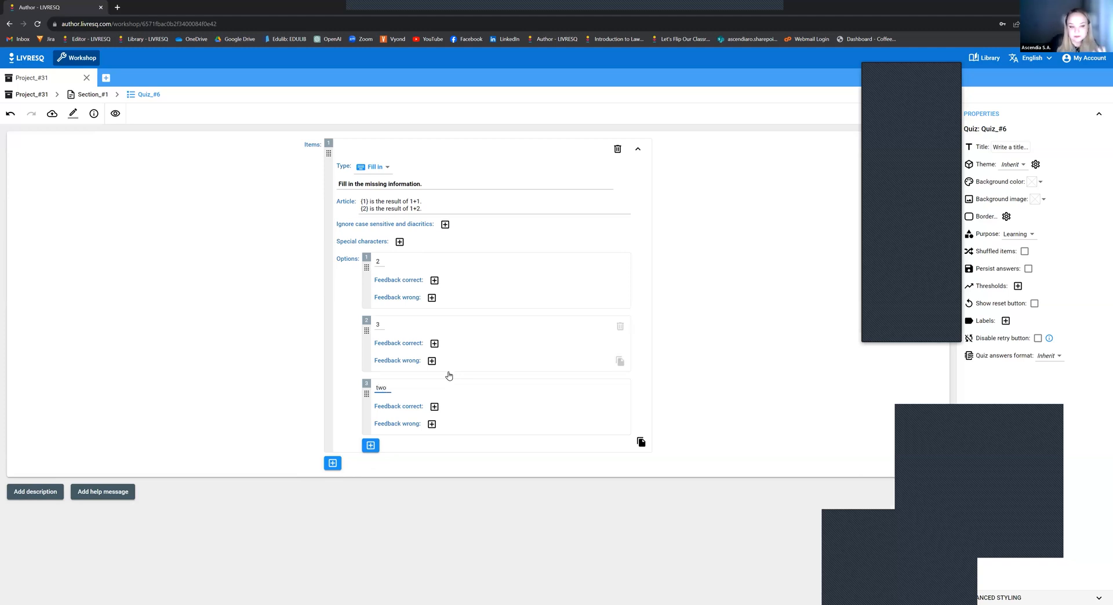
pyautogui.click(366, 202)
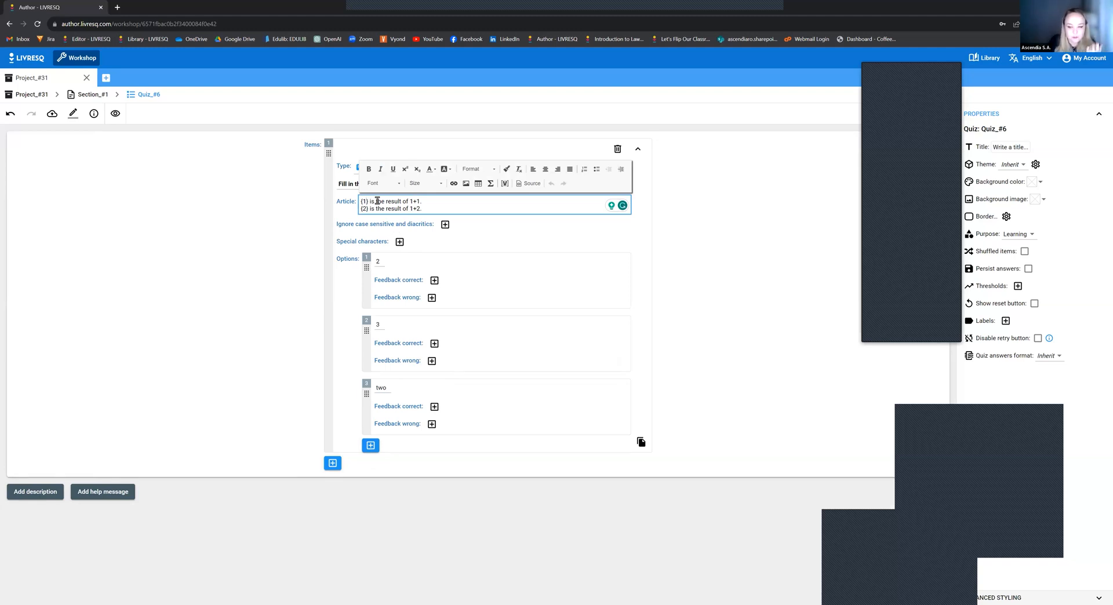
pyautogui.write(',3')
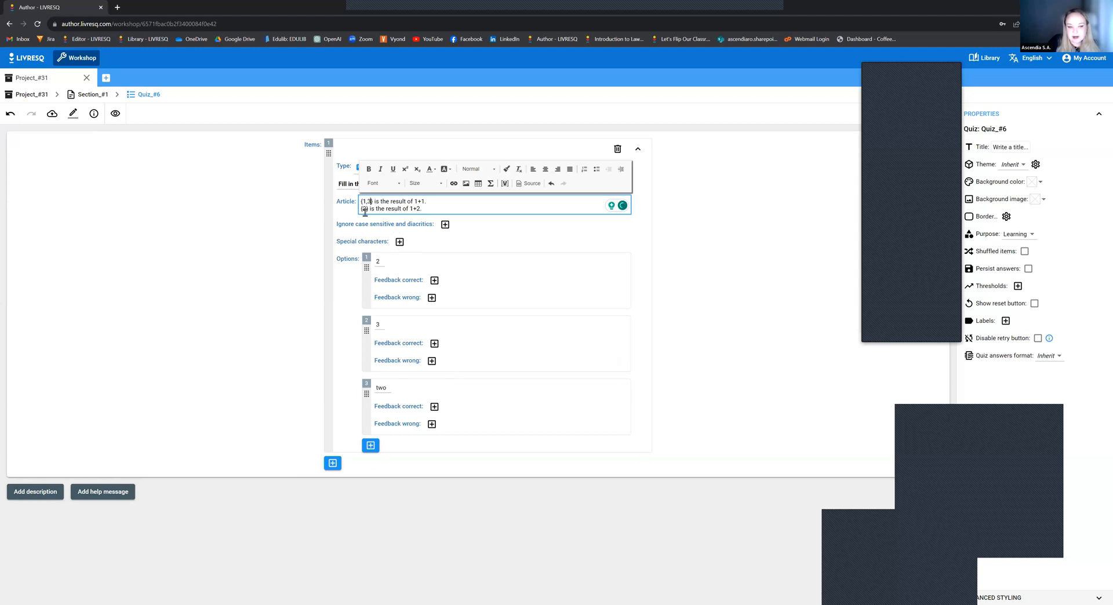
pyautogui.click(380, 255)
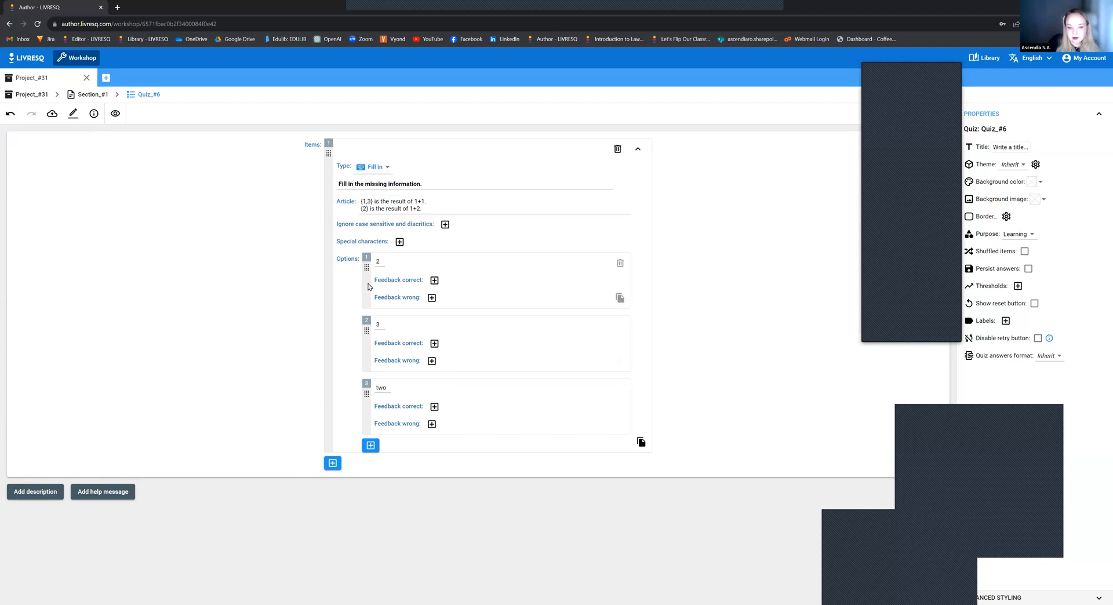
# - Add a fourth answer option "three" and change the article's second marker to {2,4}
pyautogui.click(369, 446)
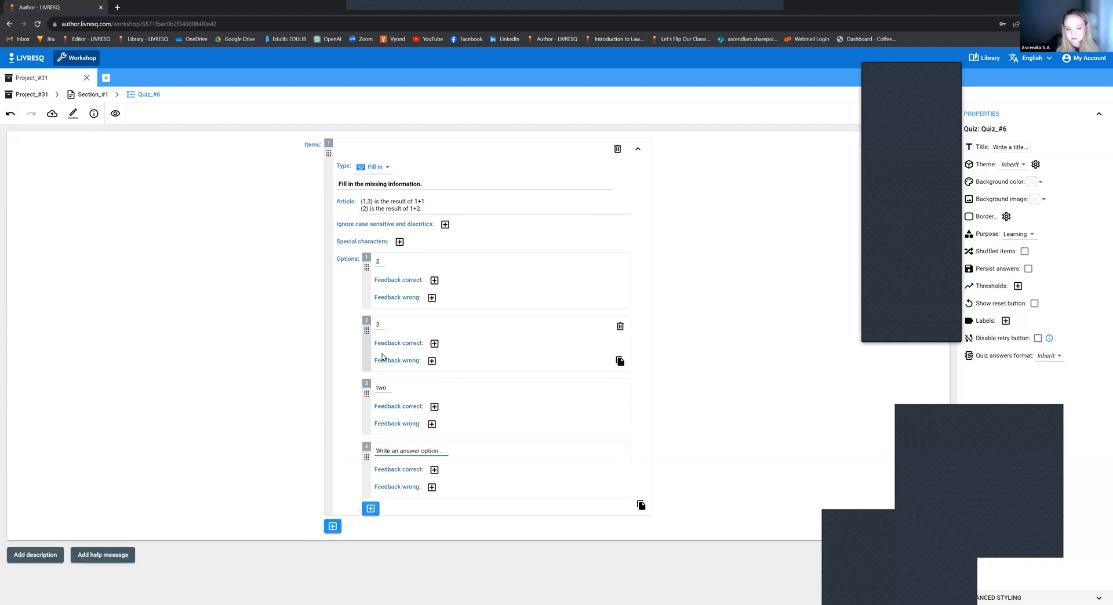
pyautogui.tripleClick(401, 450)
pyautogui.write('three')
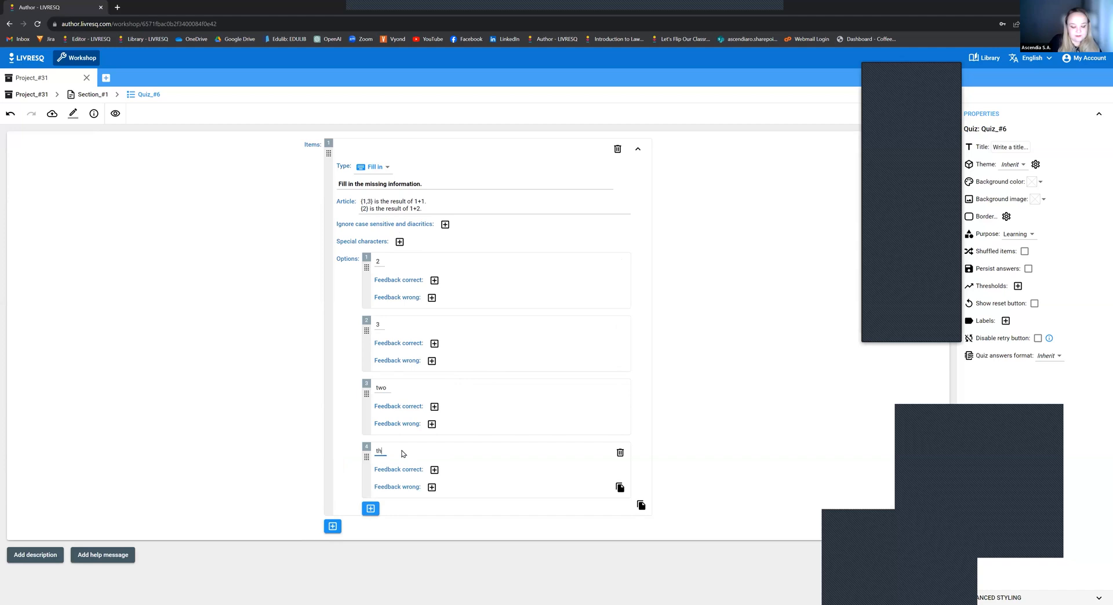
pyautogui.click(366, 209)
pyautogui.write(',3')
pyautogui.press('BackSpace')
pyautogui.write('4')
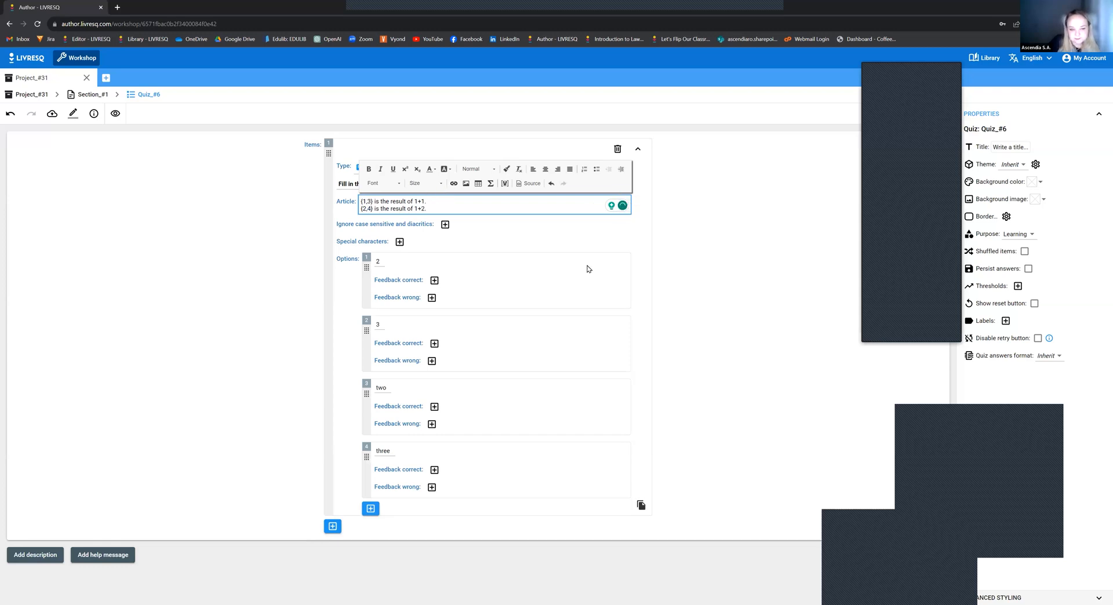
pyautogui.click(674, 255)
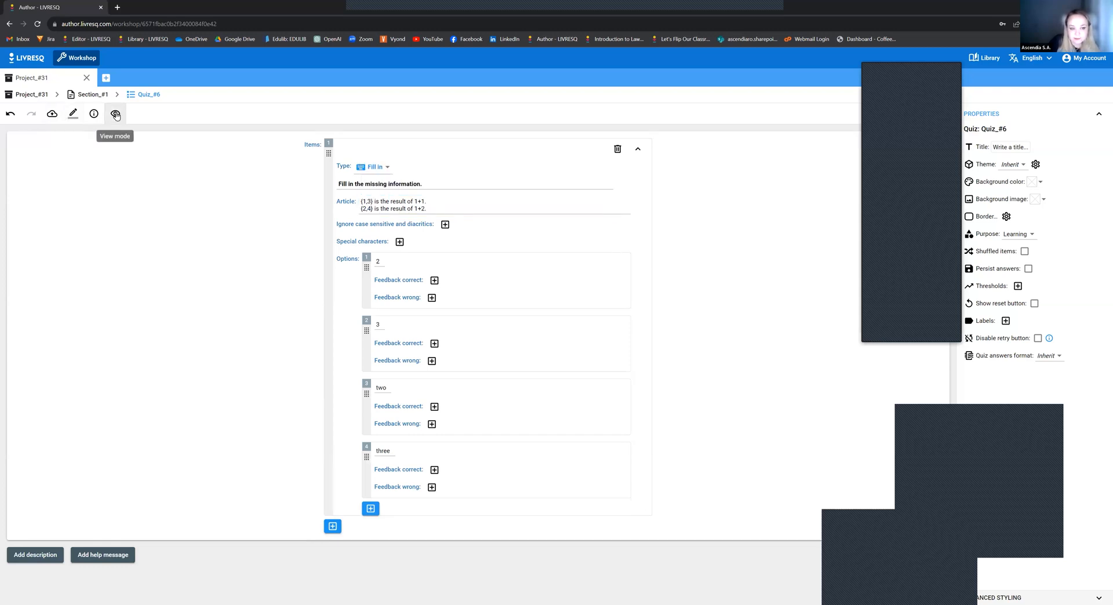
# - Preview the quiz and test the blanks with word answers, two for 1+1 and three for 1+2, and return to editing
pyautogui.click(116, 115)
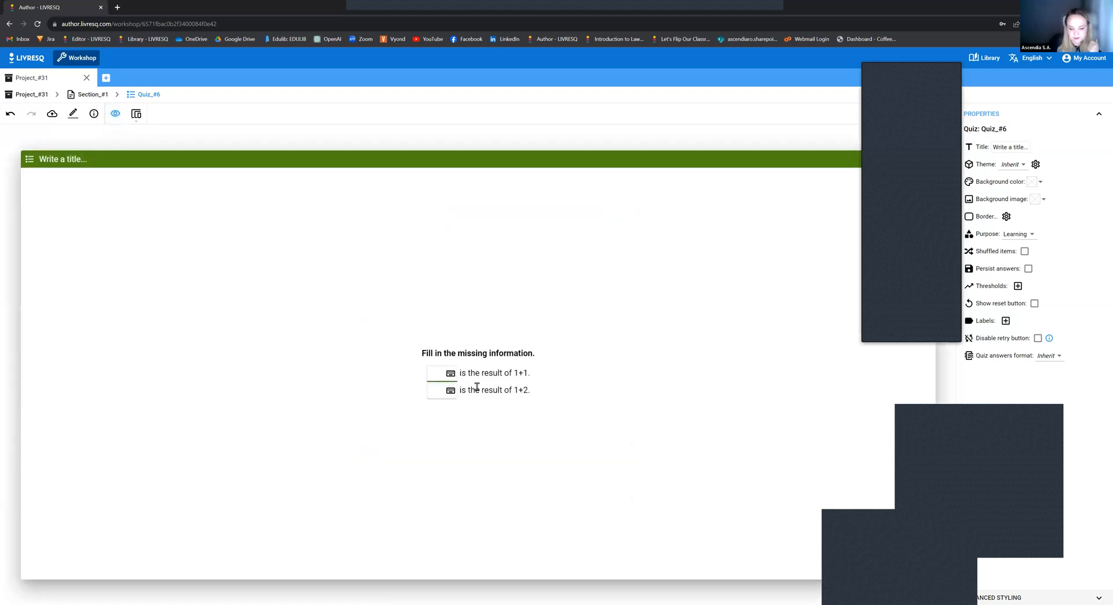
pyautogui.write('two')
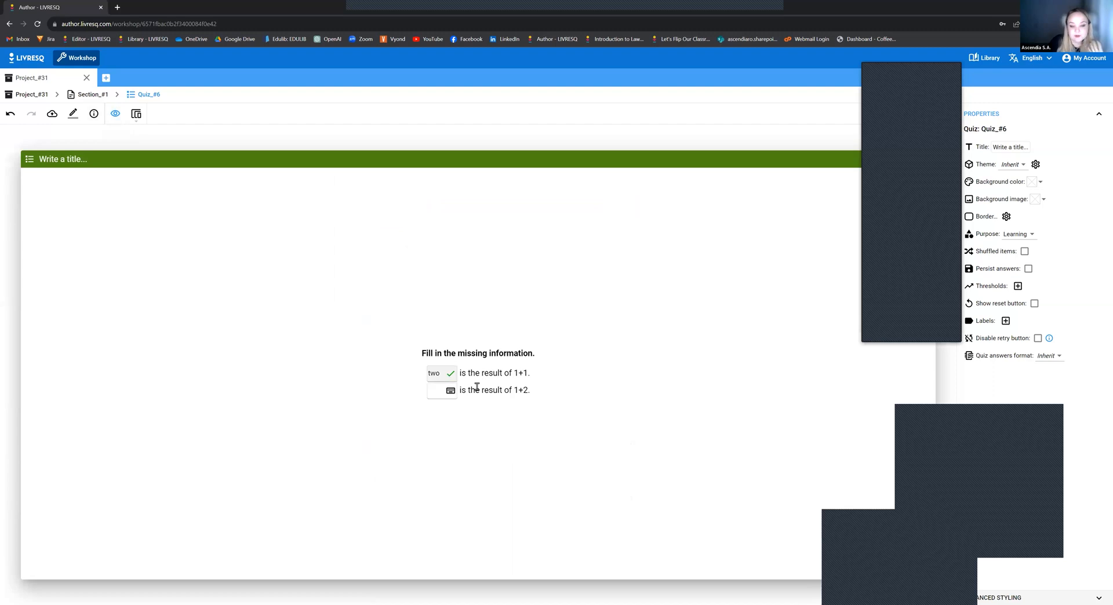
pyautogui.click(432, 389)
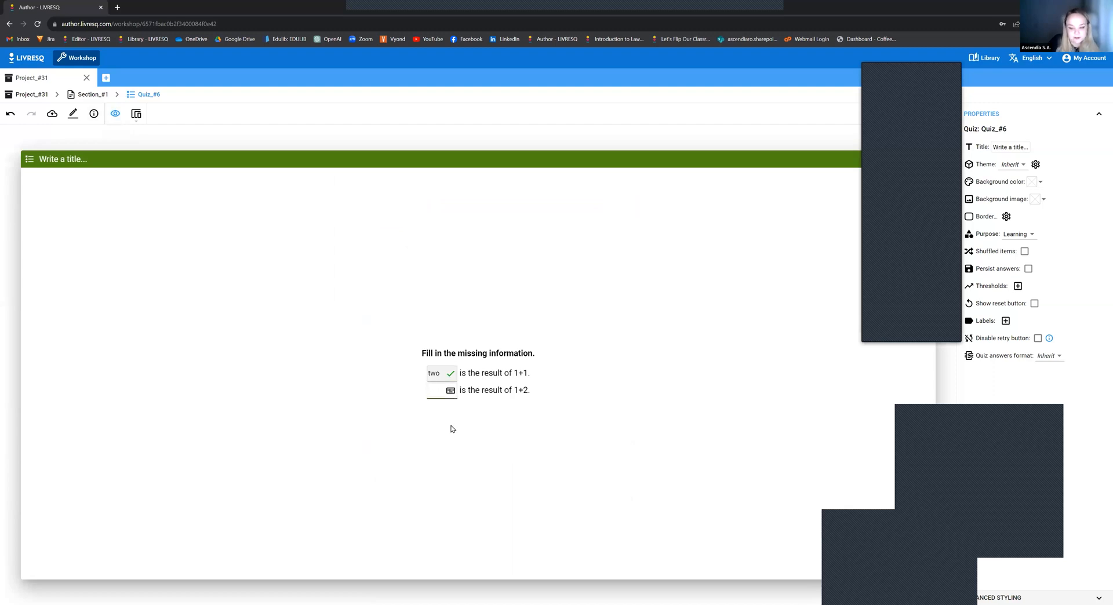
pyautogui.write('three')
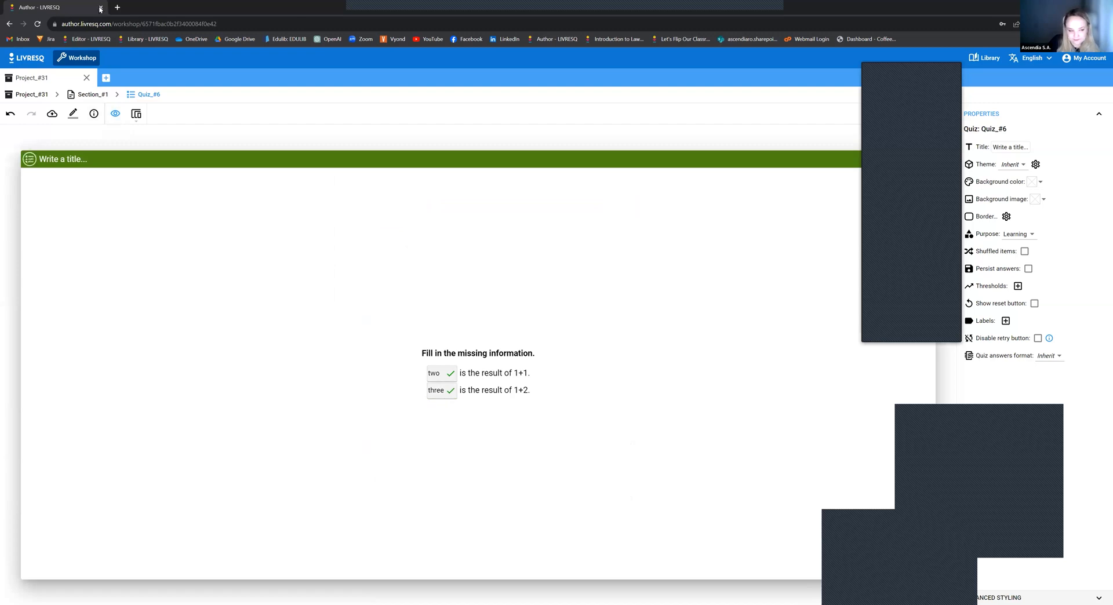
pyautogui.click(115, 113)
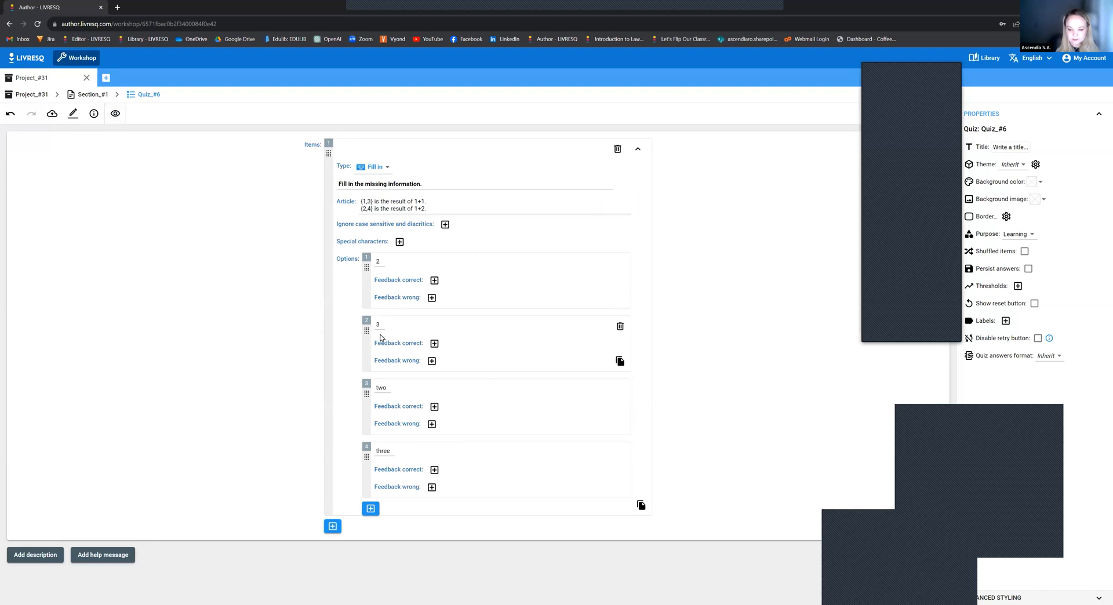
pyautogui.click(364, 202)
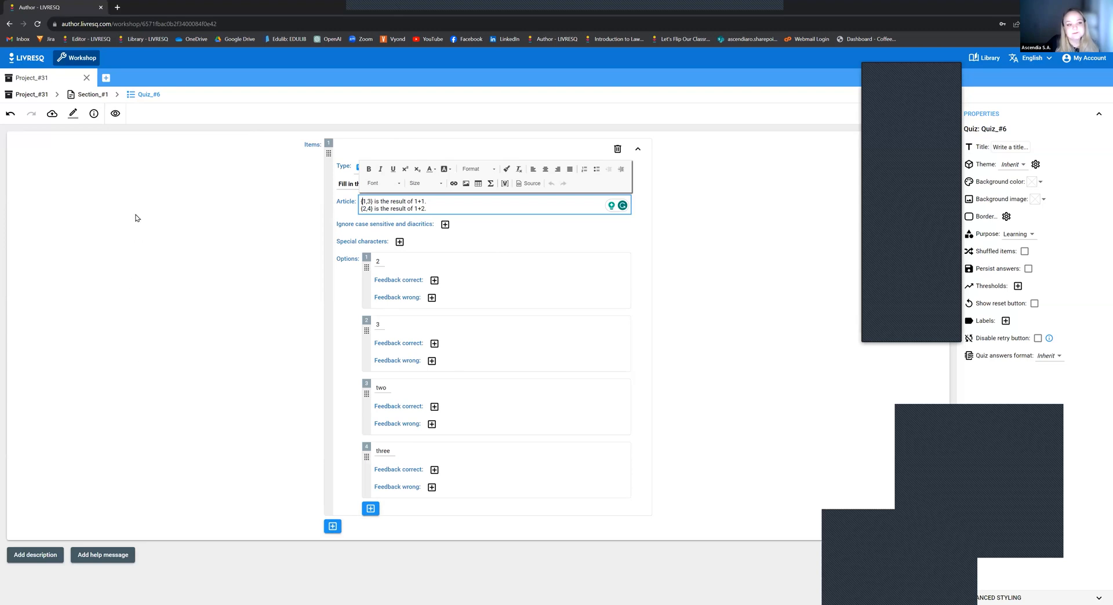
# - Return to Section_#1 and insert a one-column row containing a new quiz between the open-ended and fill-in quizzes
pyautogui.click(100, 97)
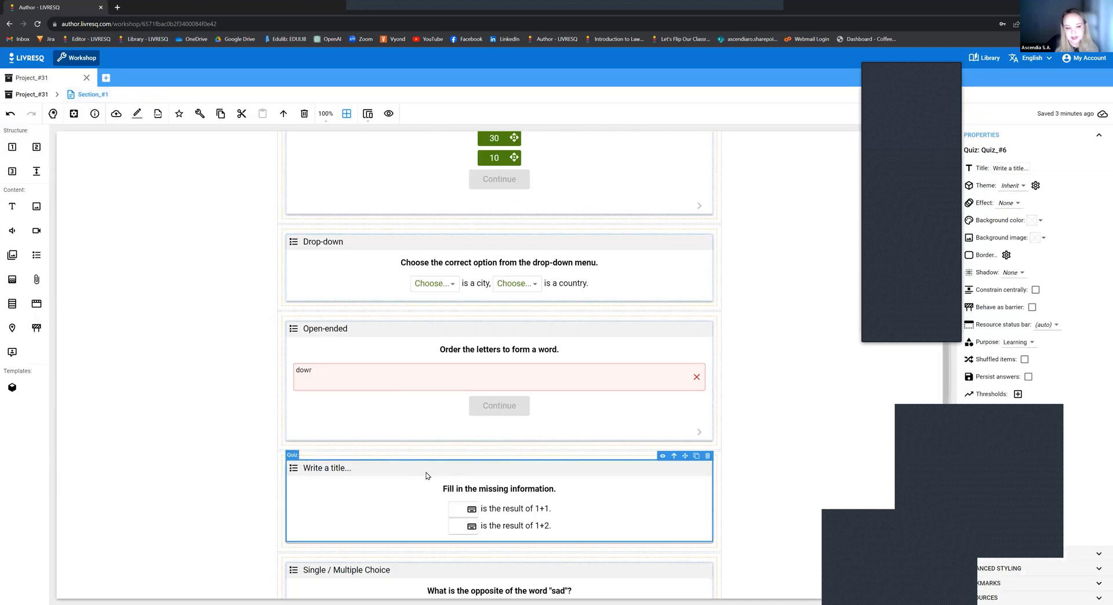
pyautogui.scroll(-3, 427, 477)
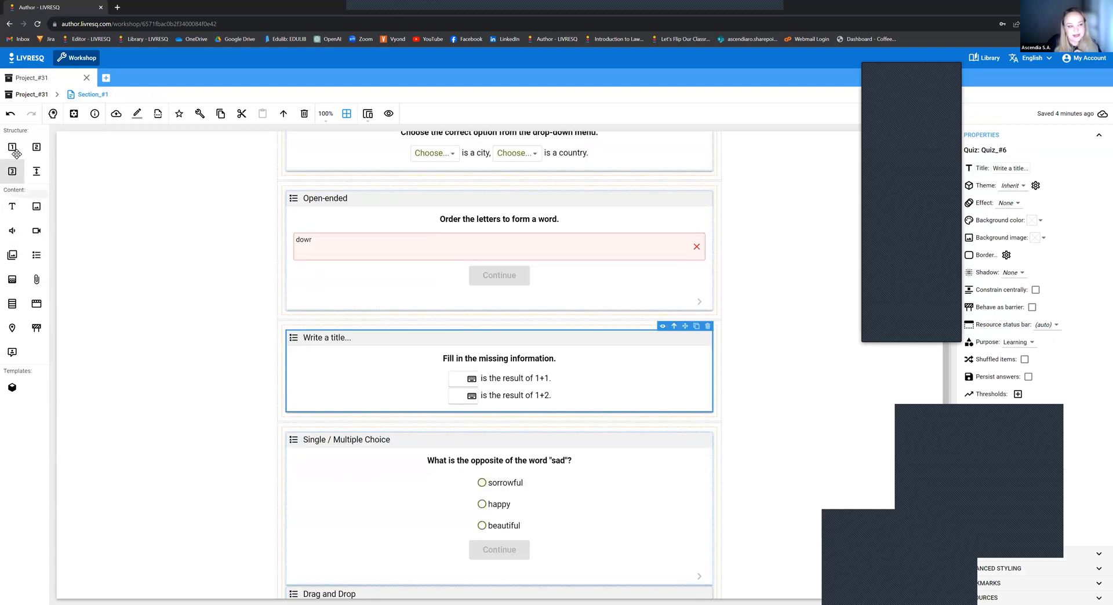
pyautogui.moveTo(13, 148); pyautogui.dragTo(306, 318)
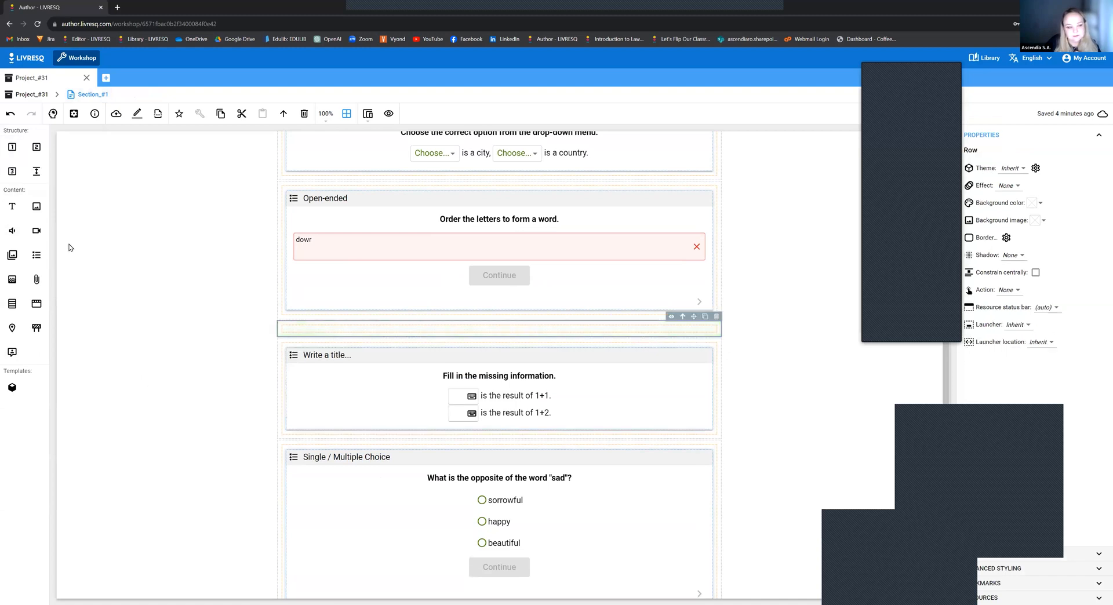
pyautogui.moveTo(31, 250); pyautogui.dragTo(362, 334)
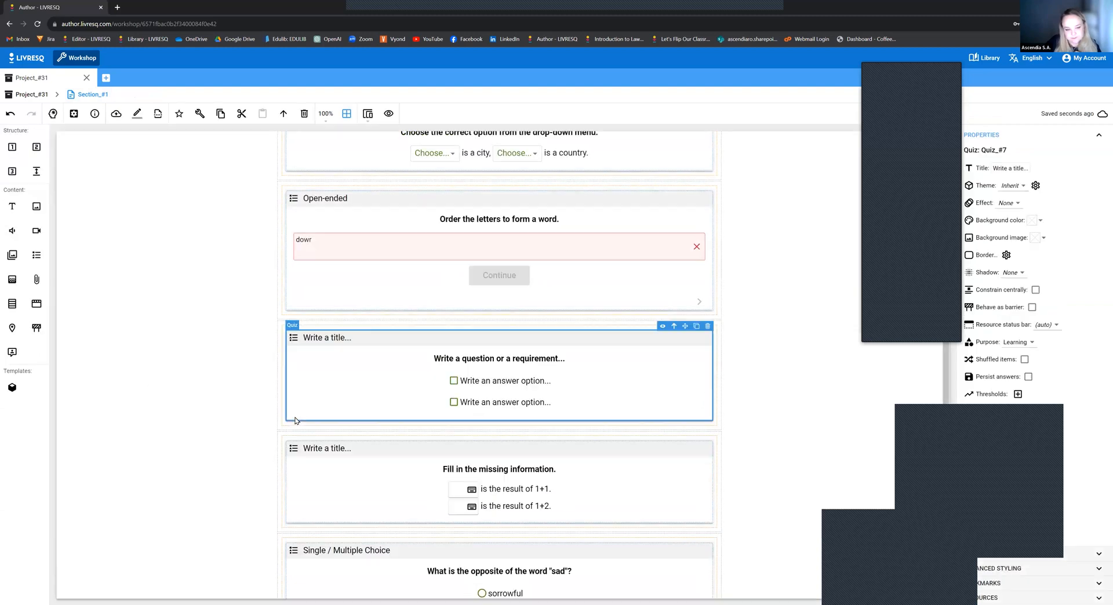
# - Set the new quiz's type to Highlight and its question to "Identify the cities and countries."
pyautogui.doubleClick(464, 363)
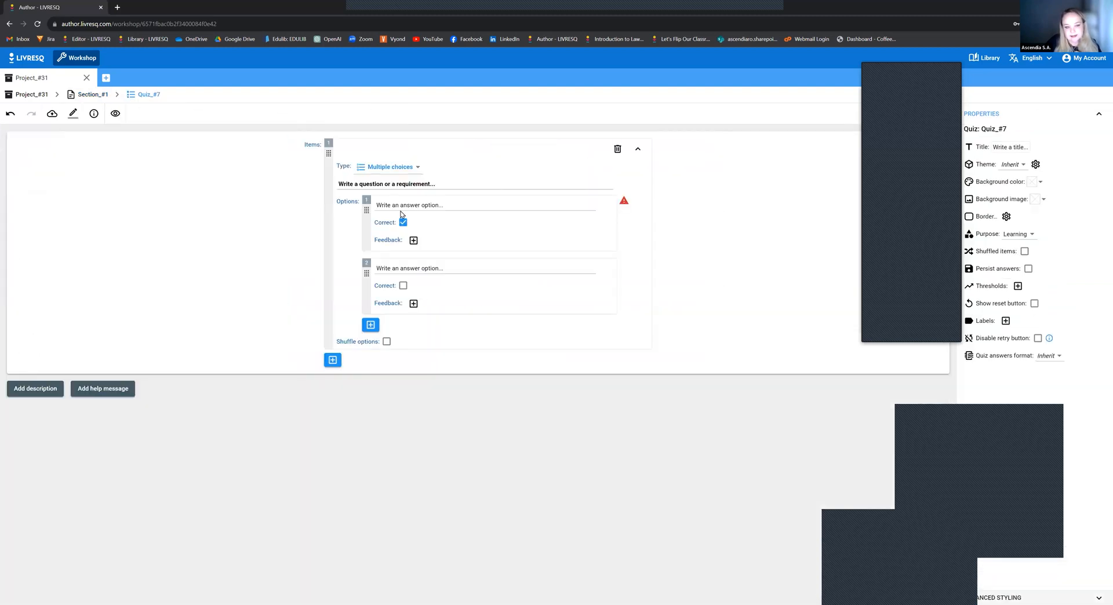
pyautogui.click(398, 167)
pyautogui.click(411, 288)
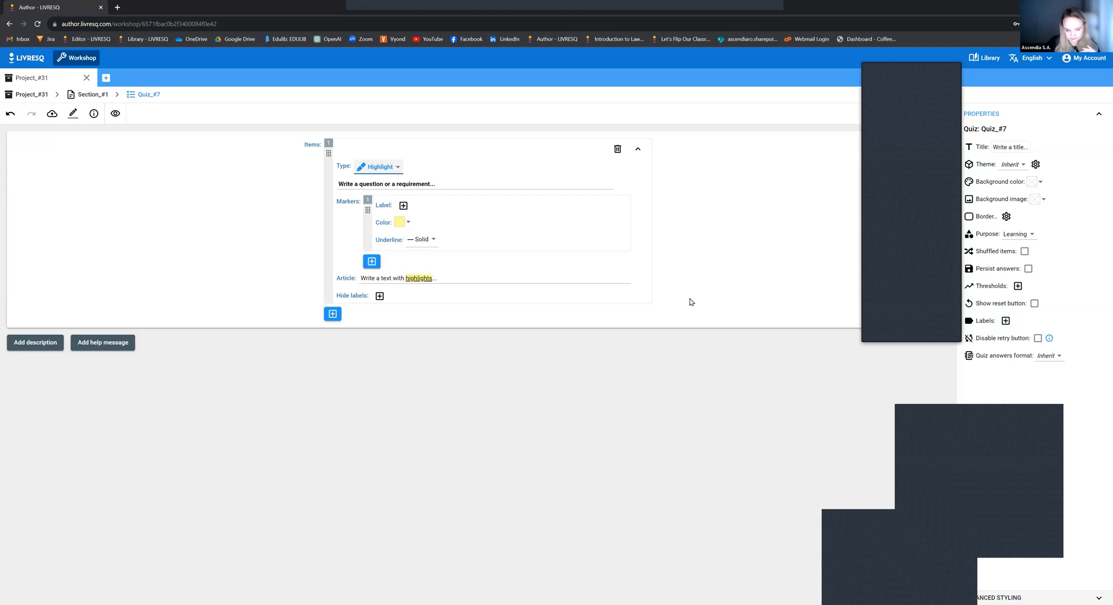
pyautogui.click(410, 186)
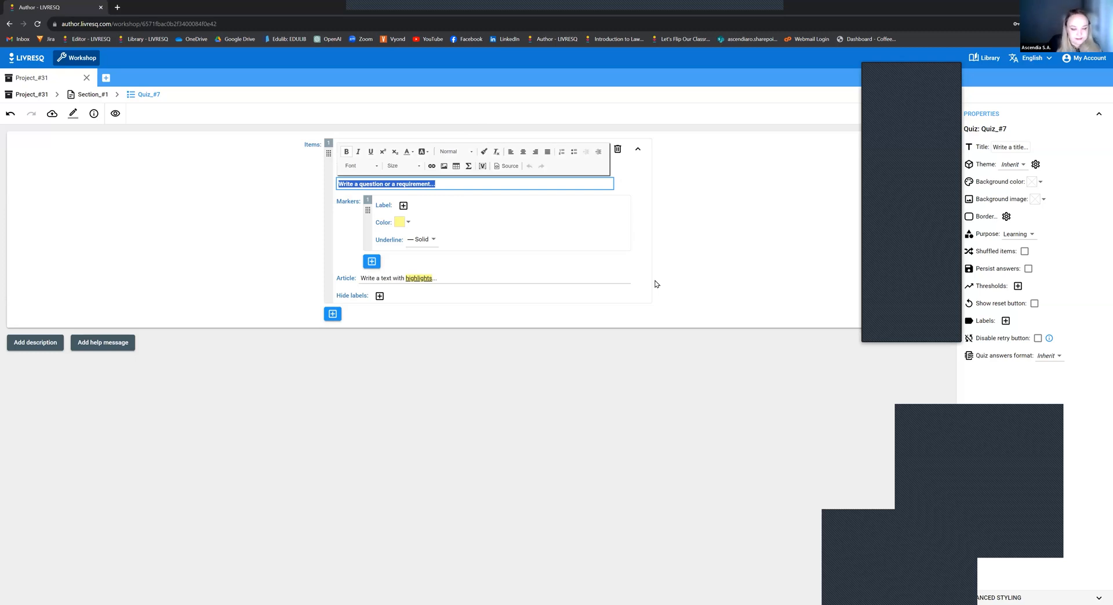
pyautogui.write('Identify the cities')
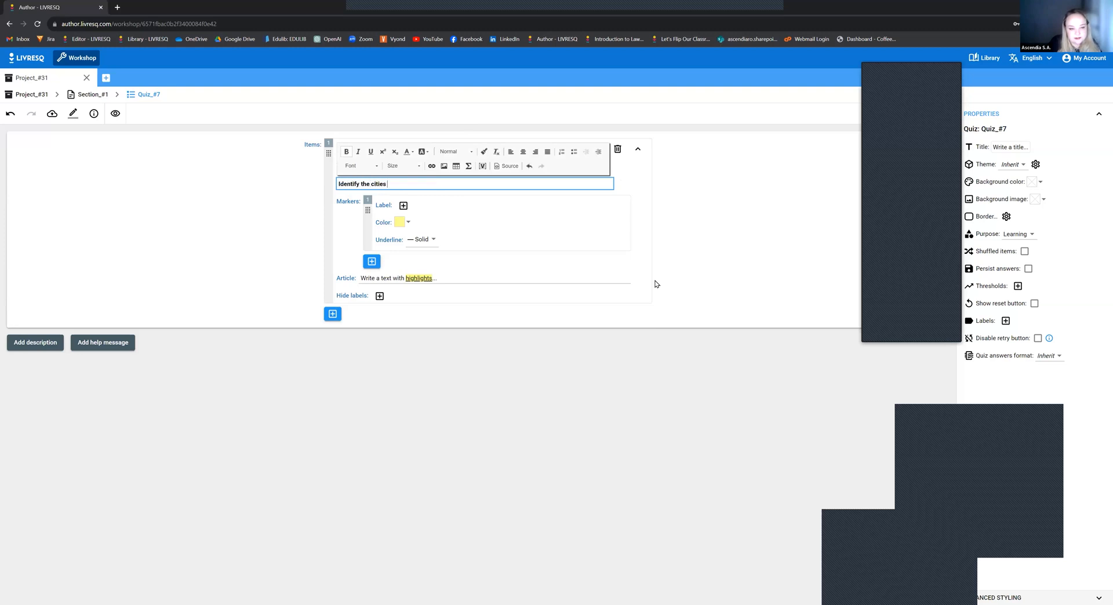
pyautogui.write(' and countries.')
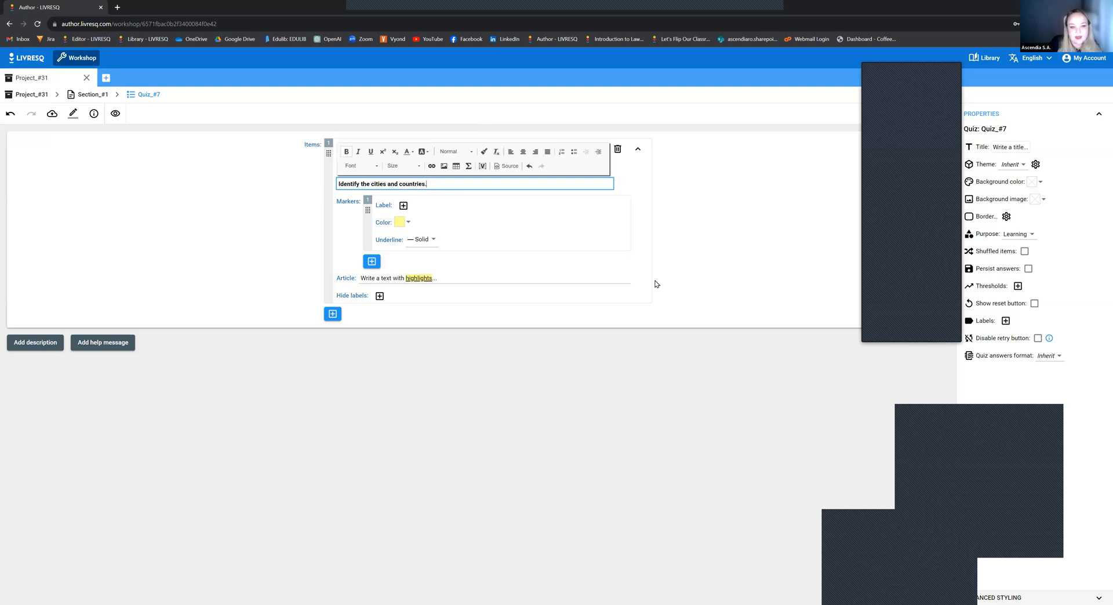
pyautogui.click(346, 207)
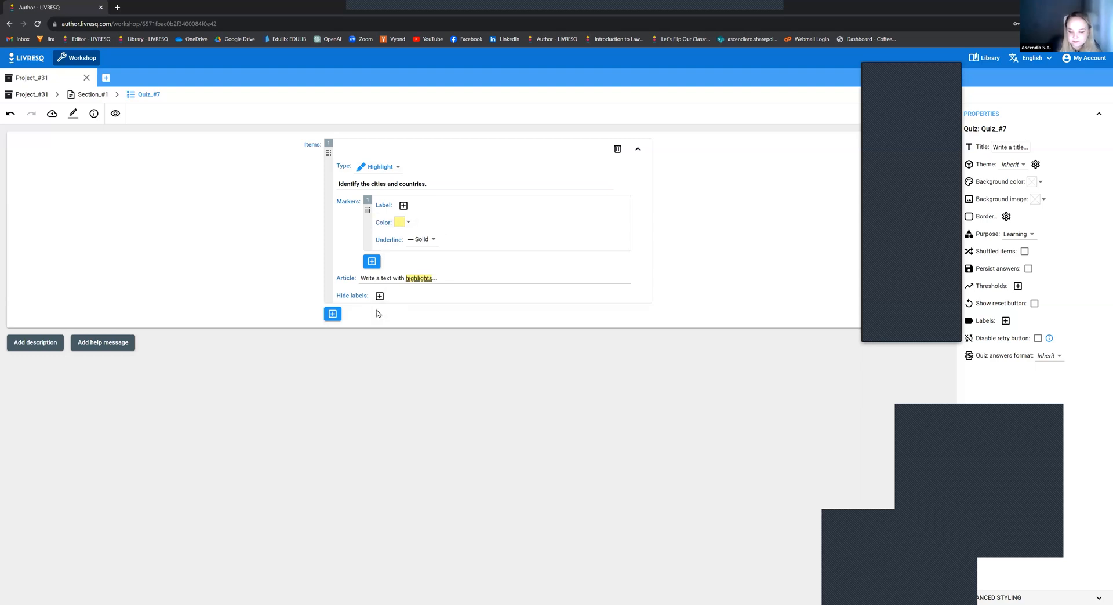
# - Replace the article's placeholder text with "London, Brazil, Romania, rose, Paris"
pyautogui.click(462, 278)
pyautogui.moveTo(462, 278); pyautogui.dragTo(327, 278)
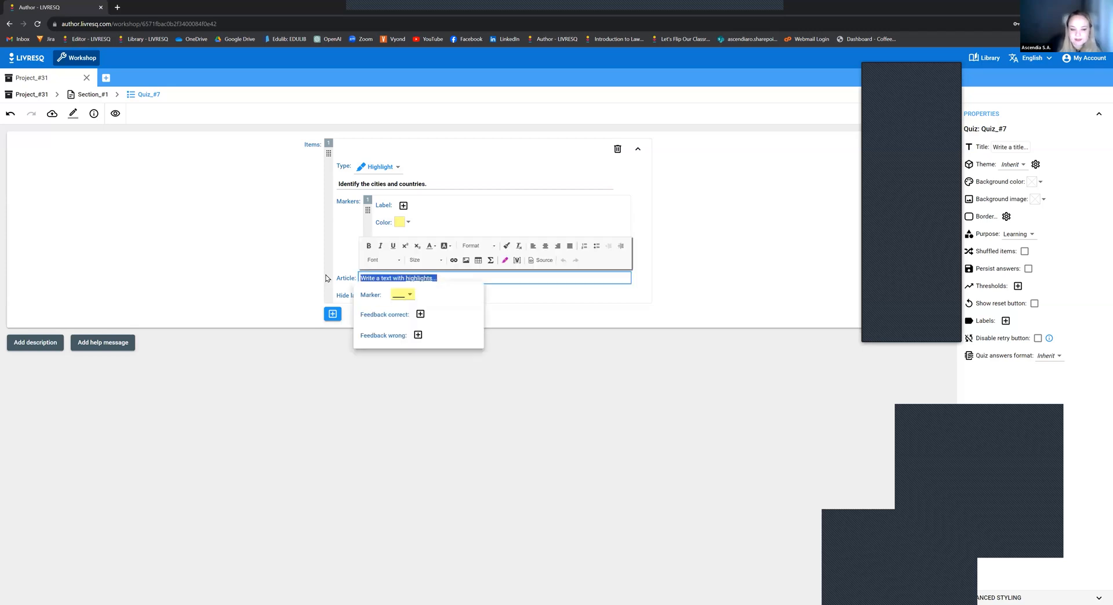
pyautogui.moveTo(492, 279); pyautogui.dragTo(341, 278)
pyautogui.press('BackSpace')
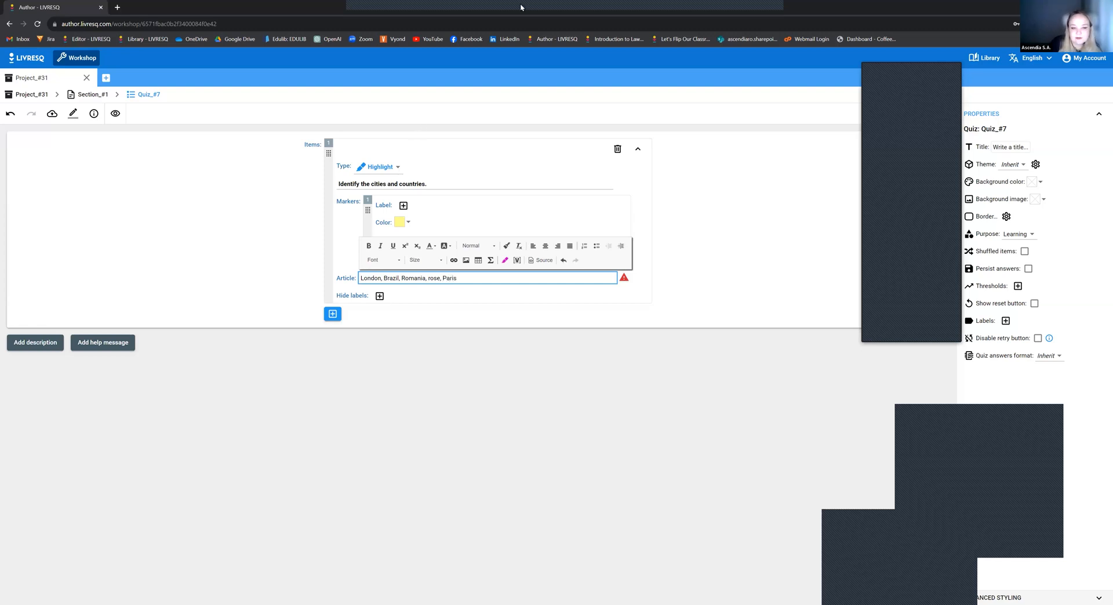
pyautogui.click(374, 184)
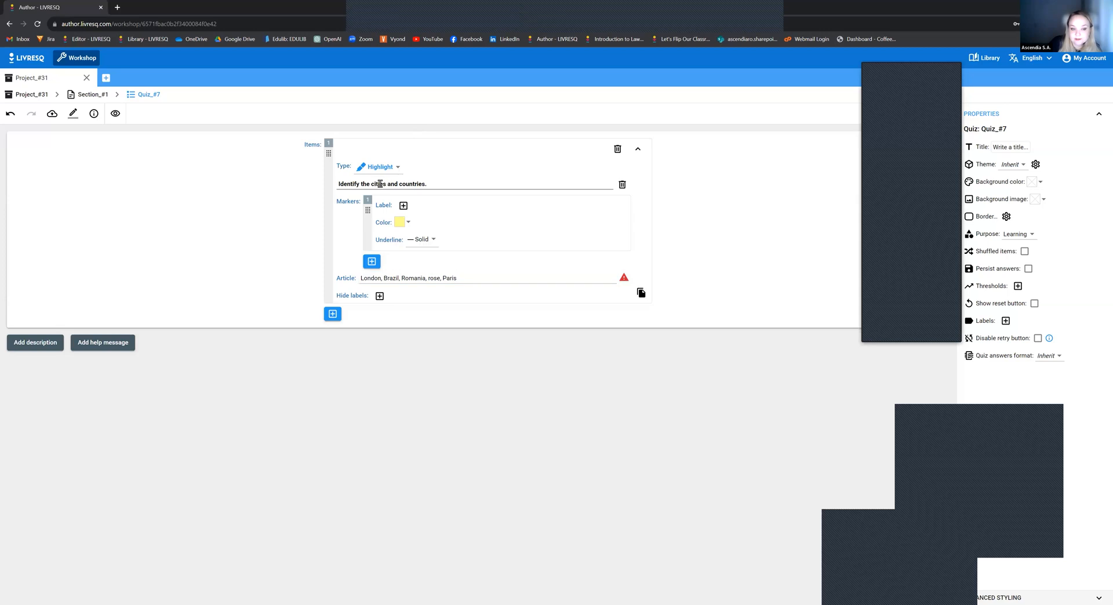
pyautogui.click(385, 197)
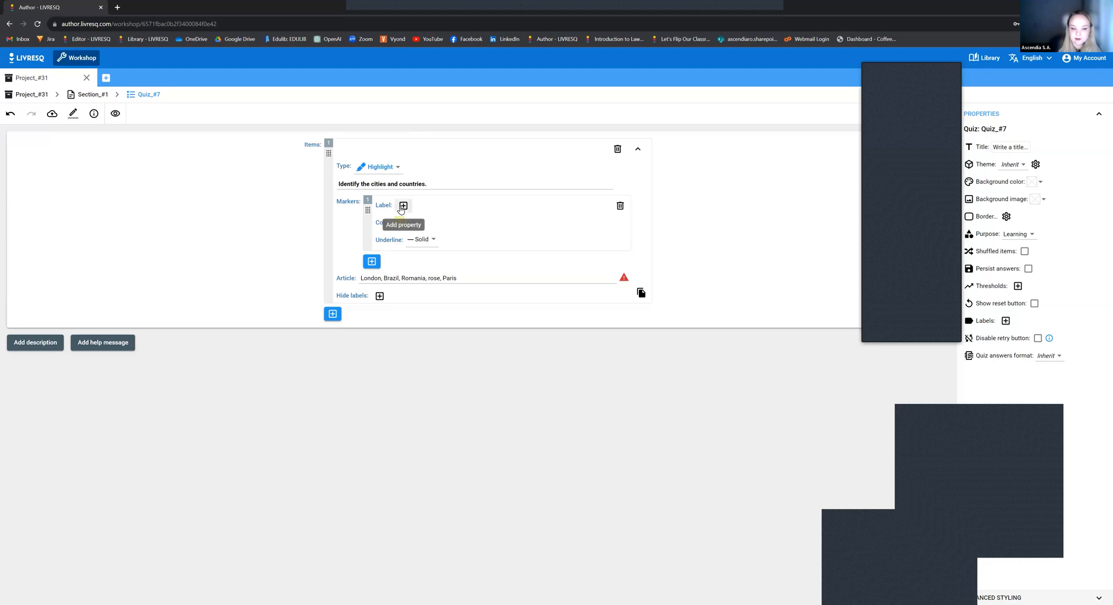
pyautogui.click(399, 223)
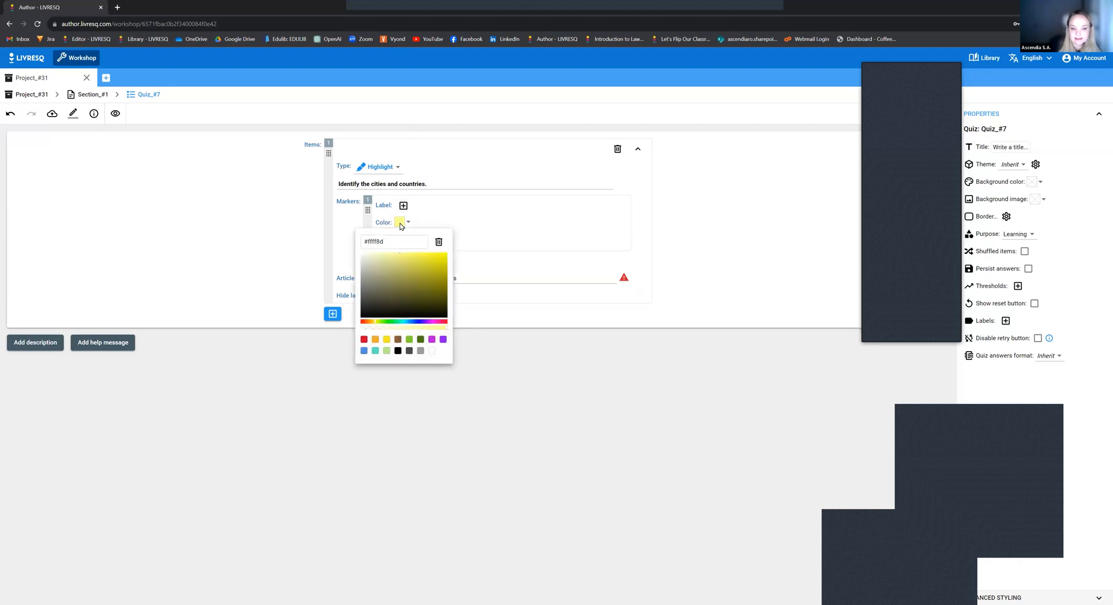
pyautogui.click(399, 223)
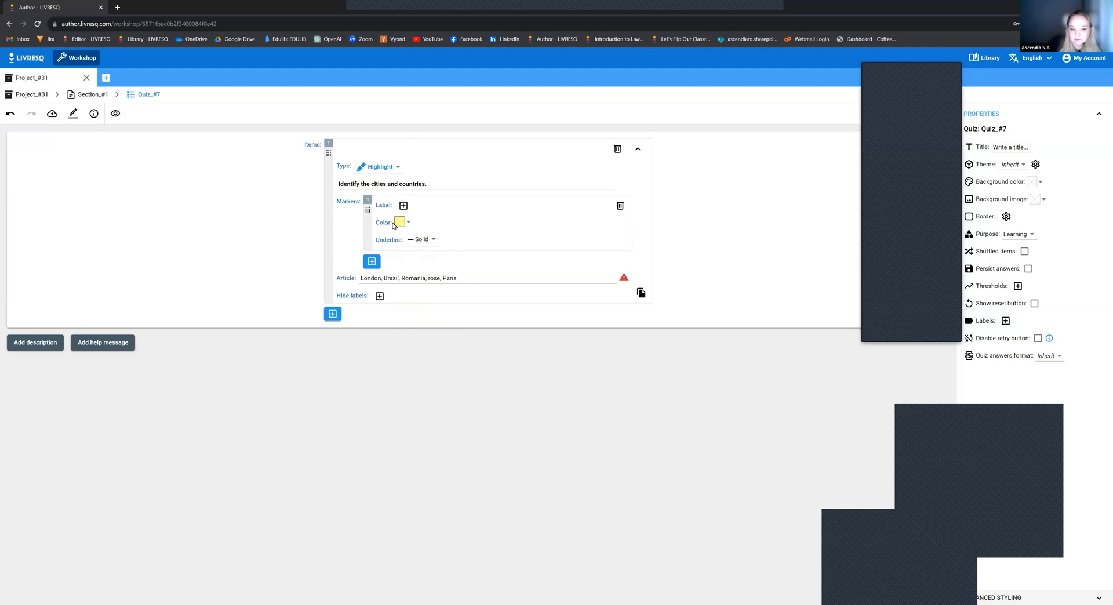
pyautogui.click(421, 241)
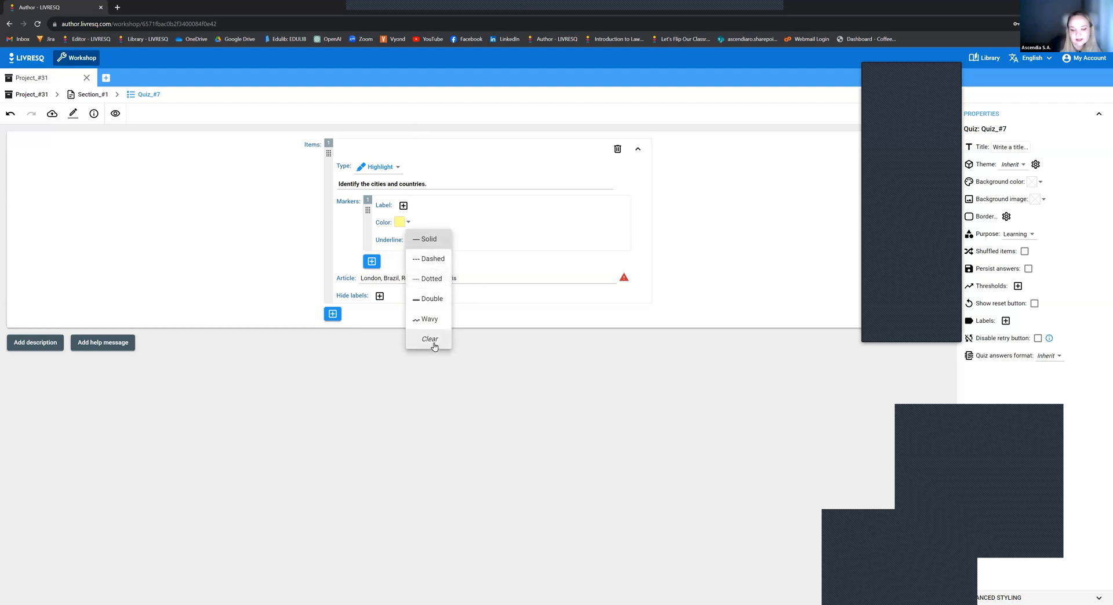
pyautogui.click(475, 250)
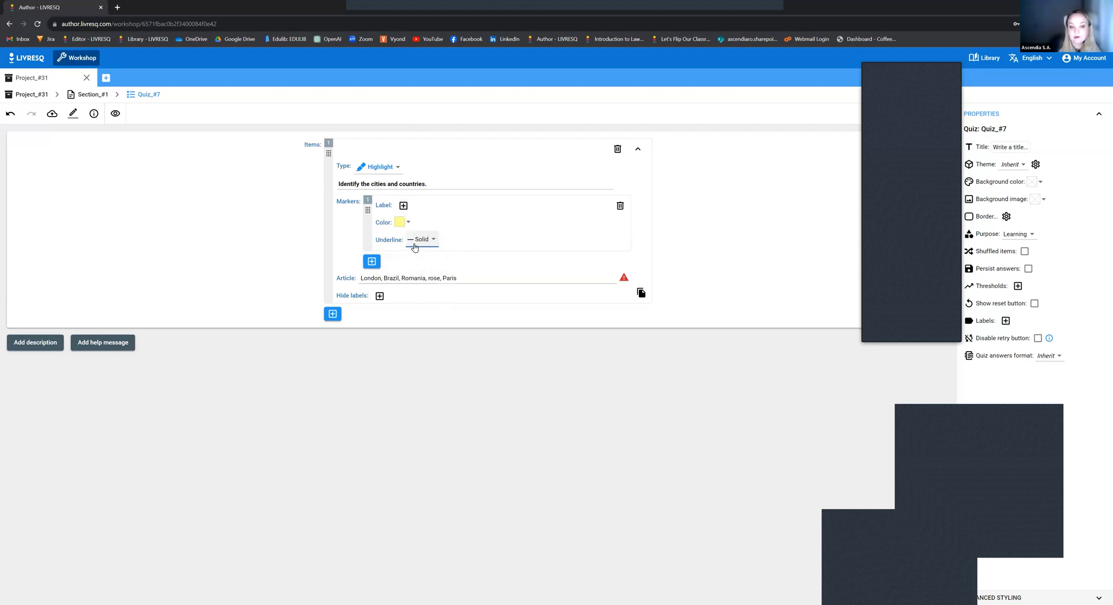
# - Add the label "city" to the first marker
pyautogui.click(404, 205)
pyautogui.click(413, 206)
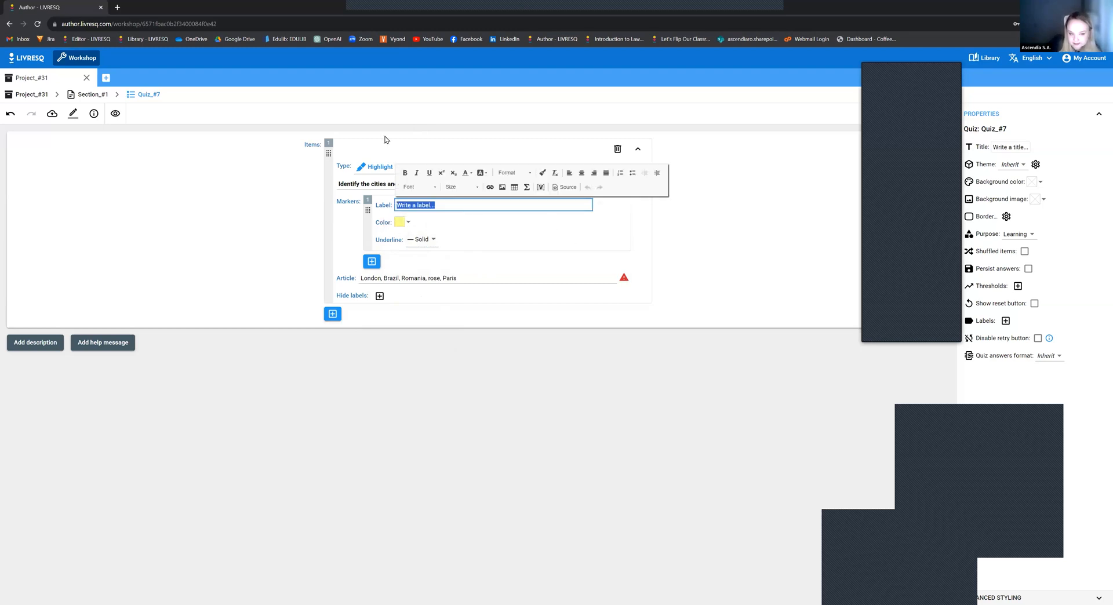
pyautogui.write('v')
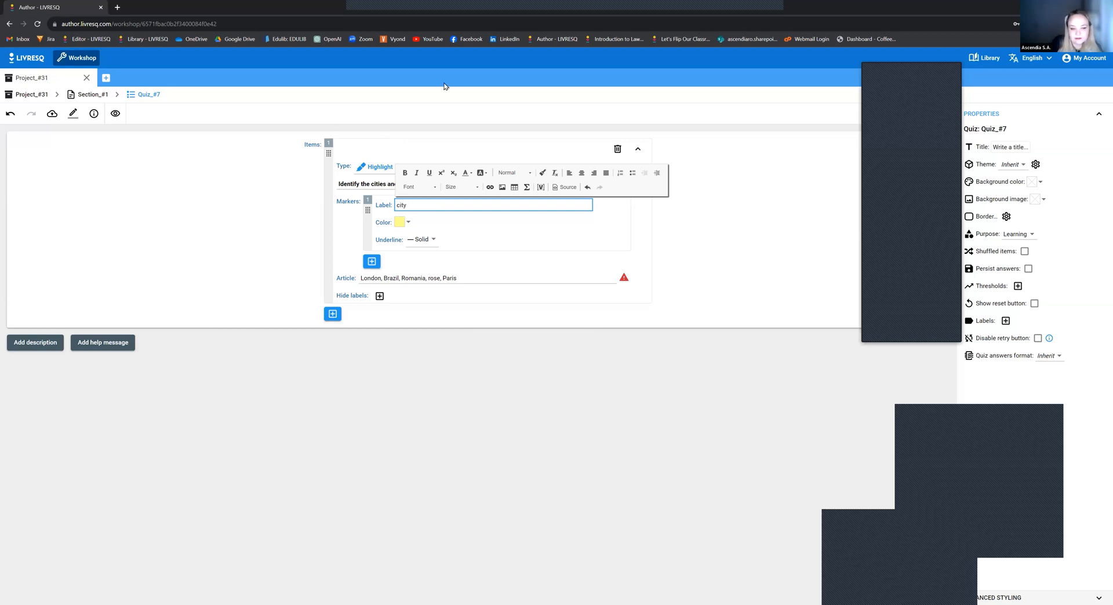
pyautogui.click(688, 224)
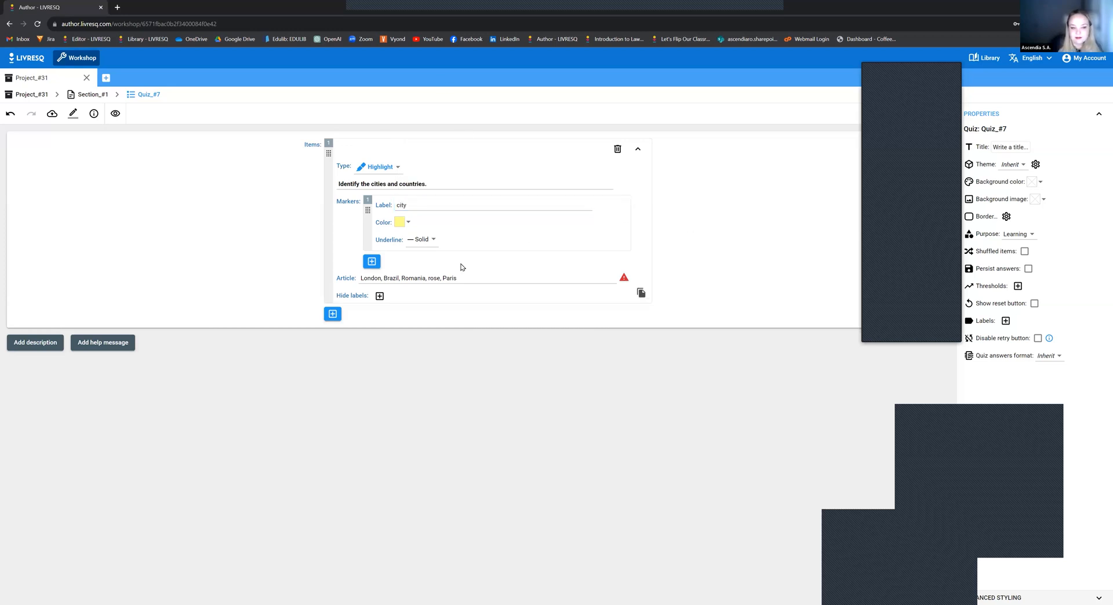
# - Add a second marker labelled "country" with a Double underline, and briefly preview the quiz
pyautogui.click(372, 261)
pyautogui.click(422, 268)
pyautogui.write('country')
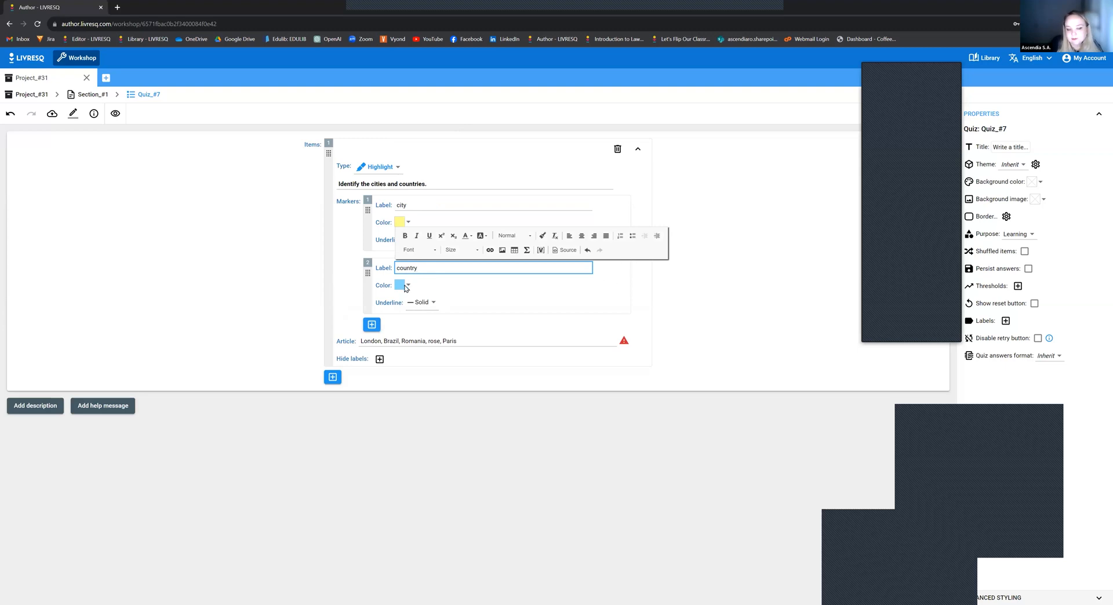
pyautogui.click(656, 314)
pyautogui.click(423, 302)
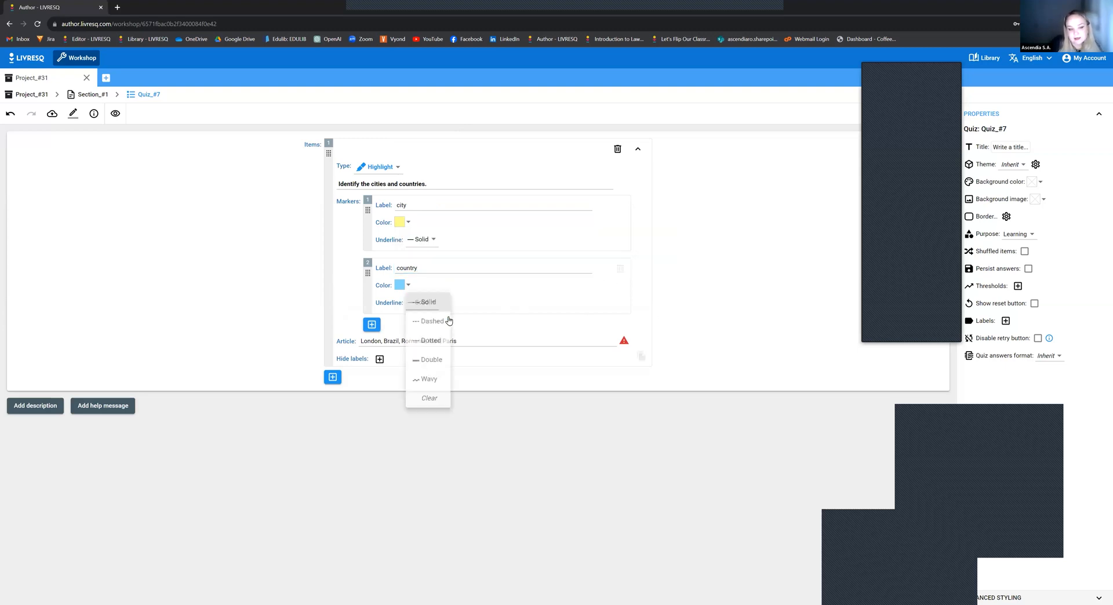
pyautogui.click(430, 363)
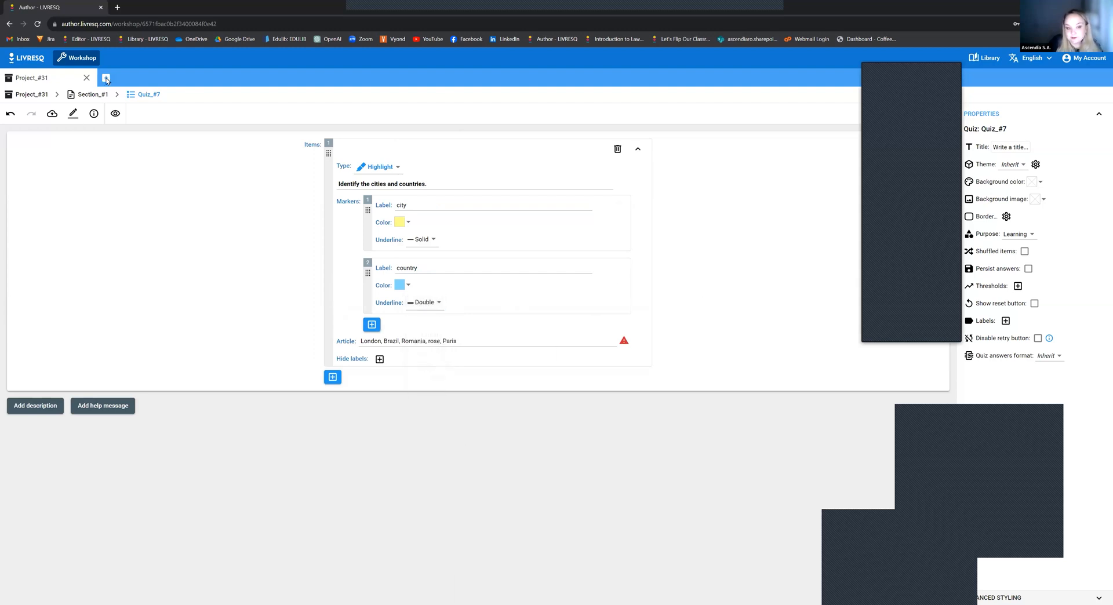
pyautogui.click(115, 114)
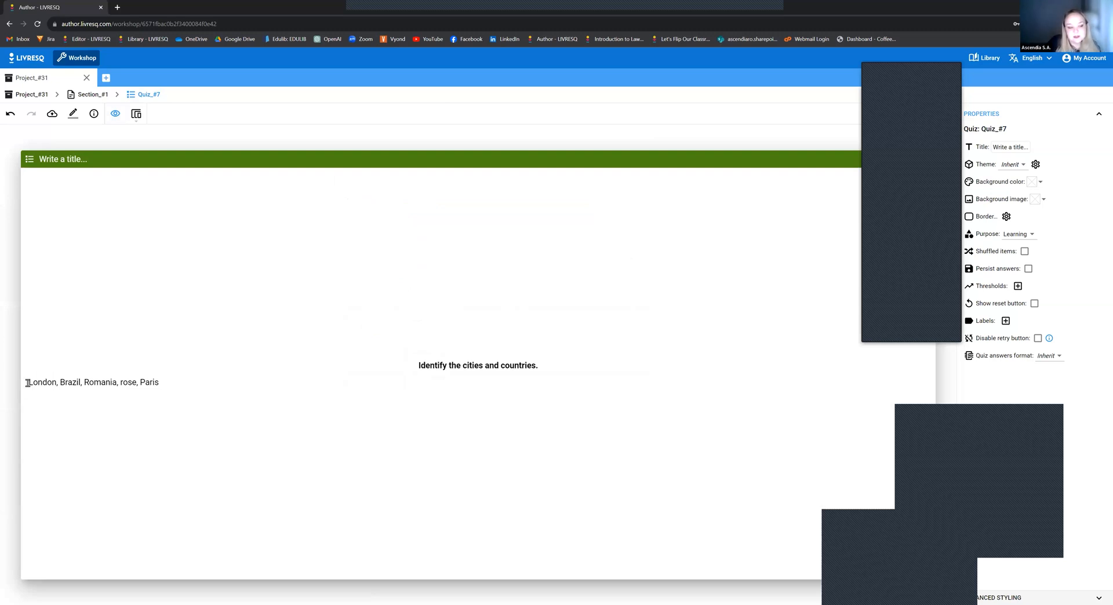
pyautogui.click(115, 114)
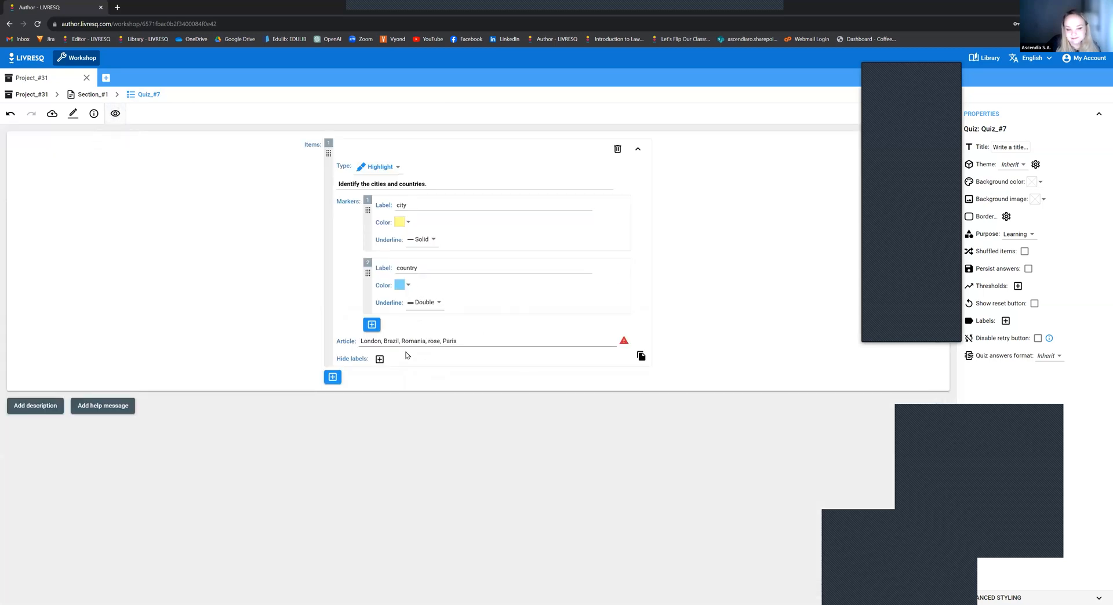
# - Highlight the word "London" in the article with the city marker
pyautogui.click(368, 343)
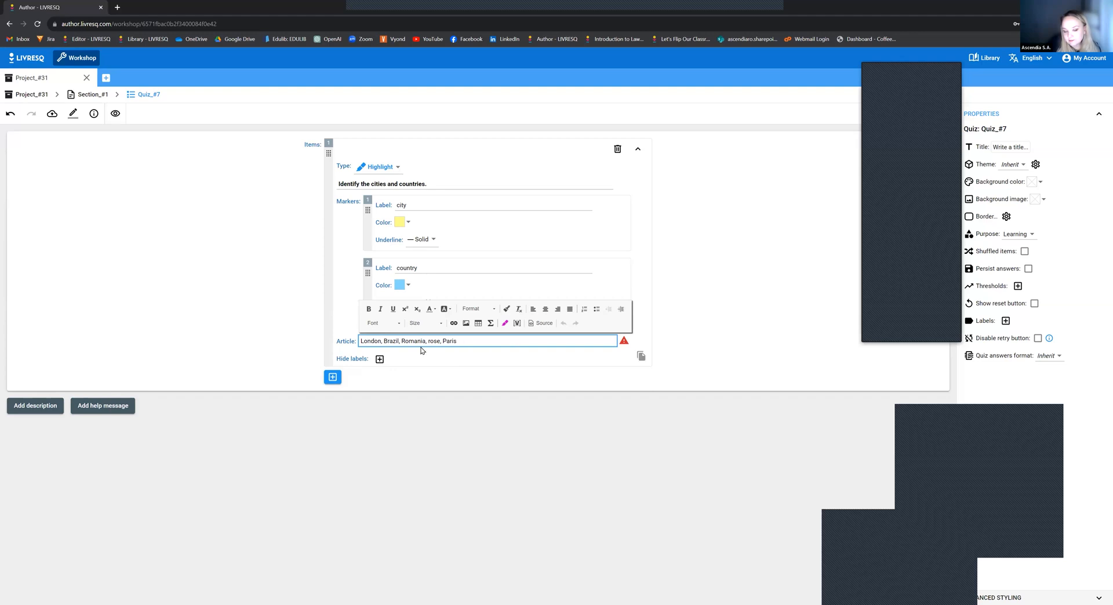
pyautogui.moveTo(360, 341); pyautogui.dragTo(380, 342)
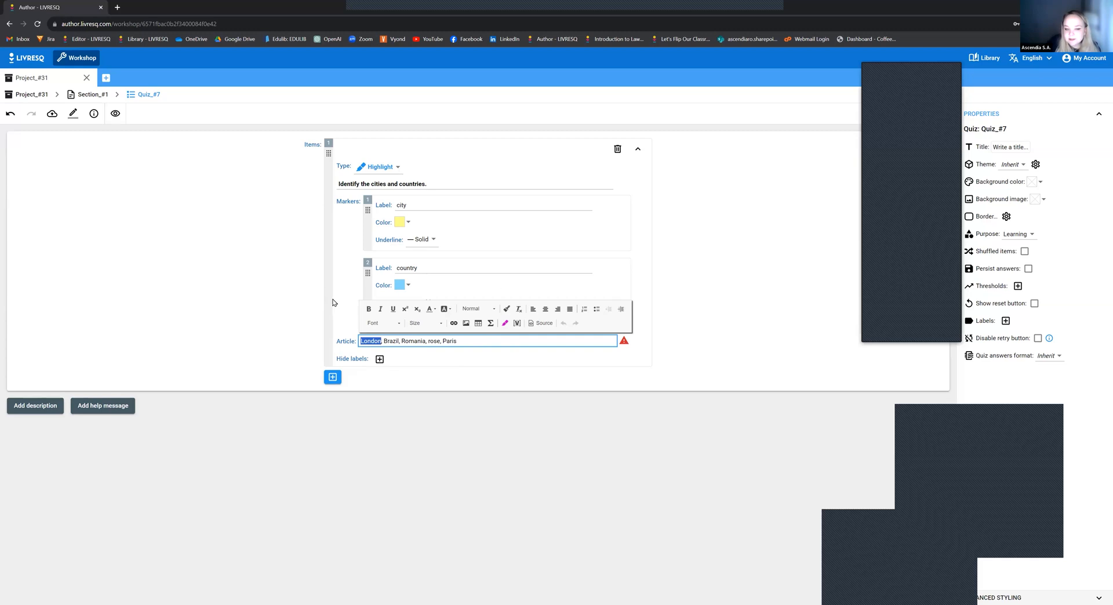
pyautogui.click(505, 324)
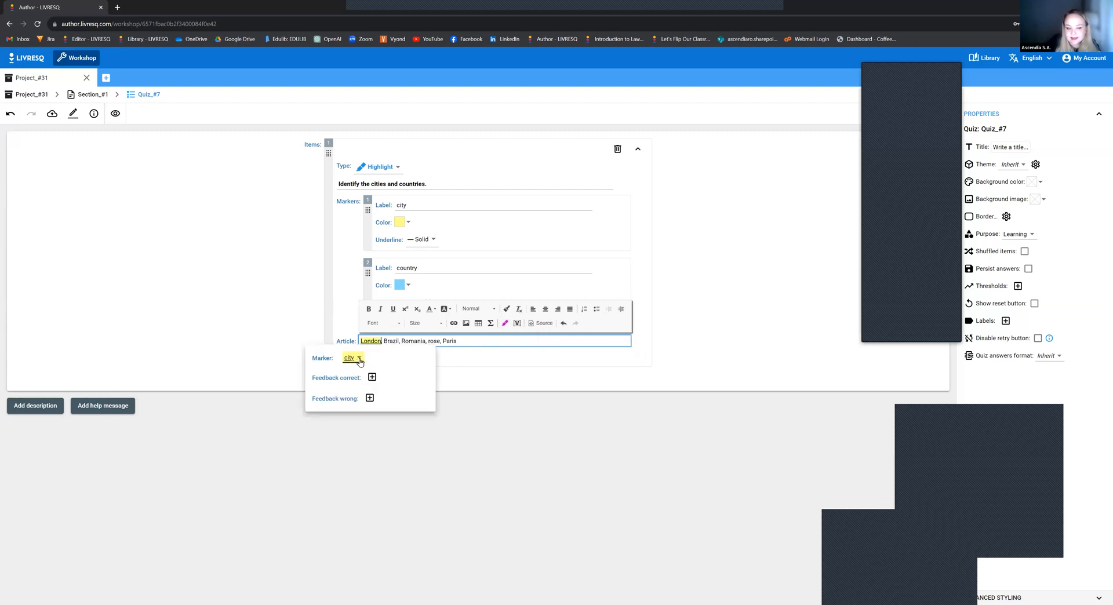
# - Choose city as the marker for "London" and highlight "Brazil" in the article with the country marker
pyautogui.click(360, 362)
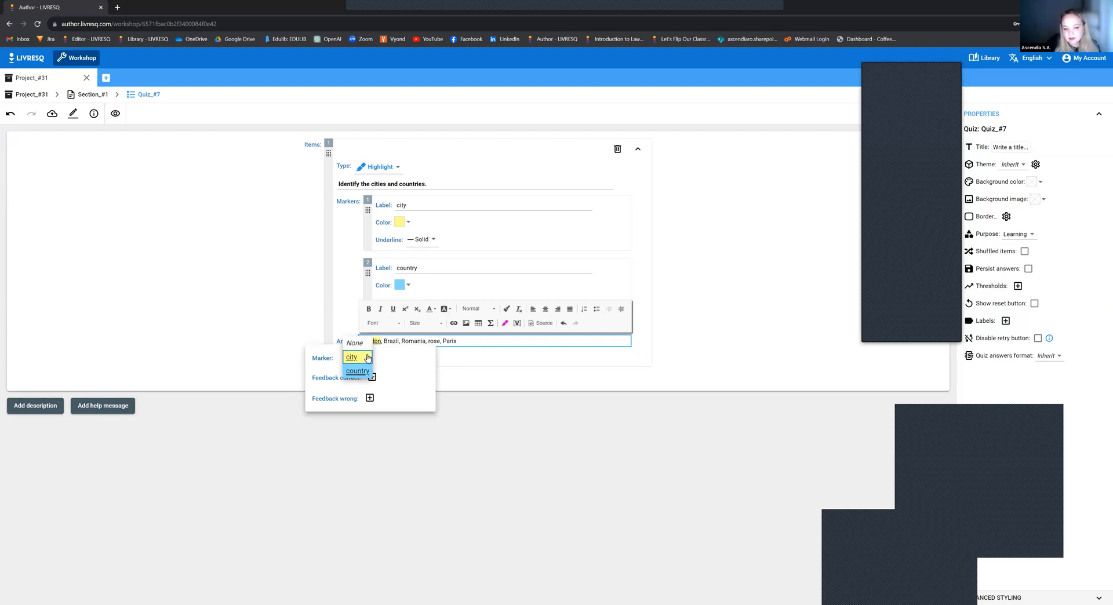
pyautogui.click(367, 358)
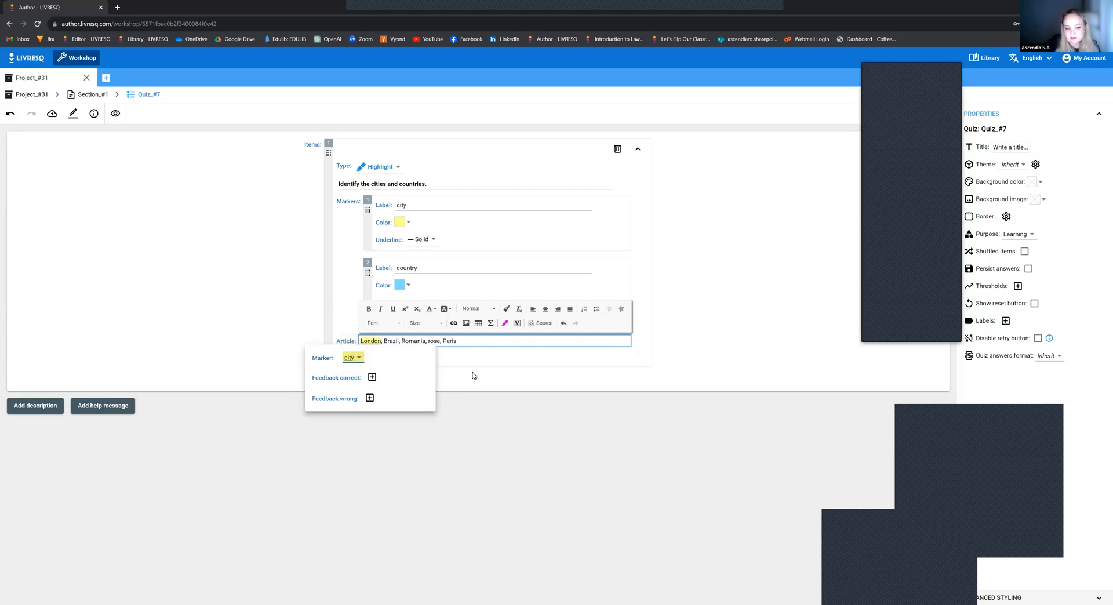
pyautogui.click(456, 373)
pyautogui.click(383, 342)
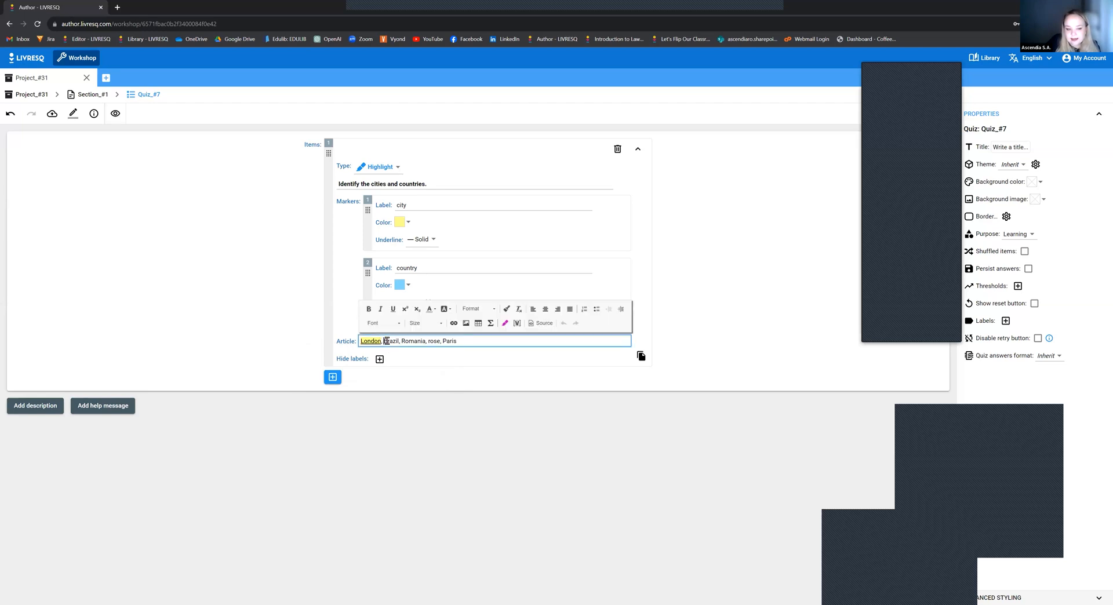
pyautogui.moveTo(383, 342); pyautogui.dragTo(390, 341)
pyautogui.click(505, 325)
pyautogui.click(376, 358)
pyautogui.click(387, 372)
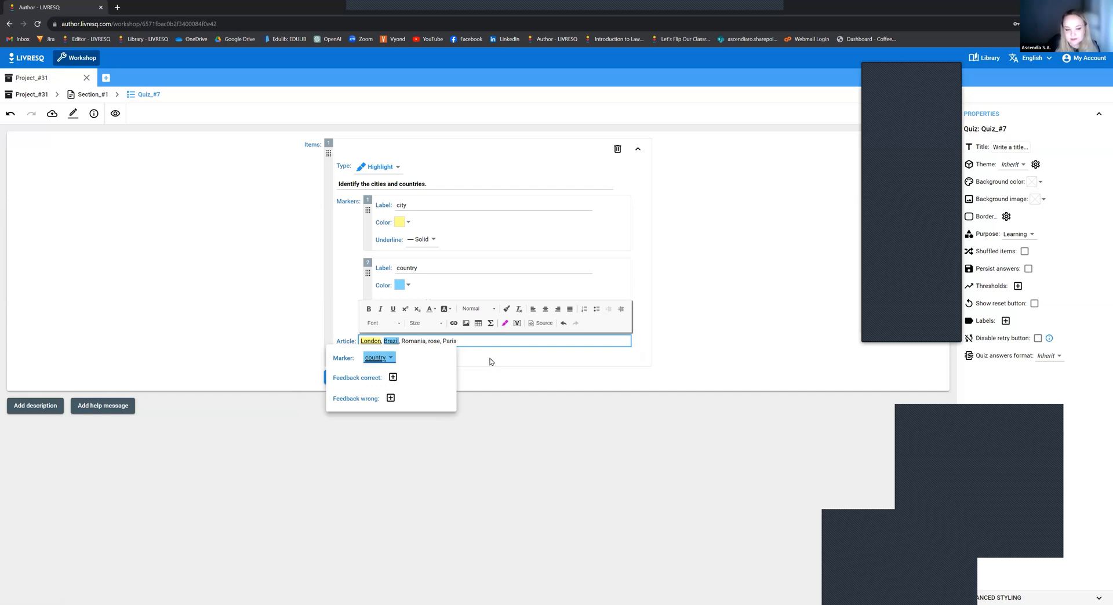
pyautogui.click(459, 359)
# - Highlight the word "Romania" in the article with the country marker
pyautogui.doubleClick(413, 341)
pyautogui.click(505, 324)
pyautogui.click(399, 357)
pyautogui.click(400, 375)
pyautogui.click(455, 351)
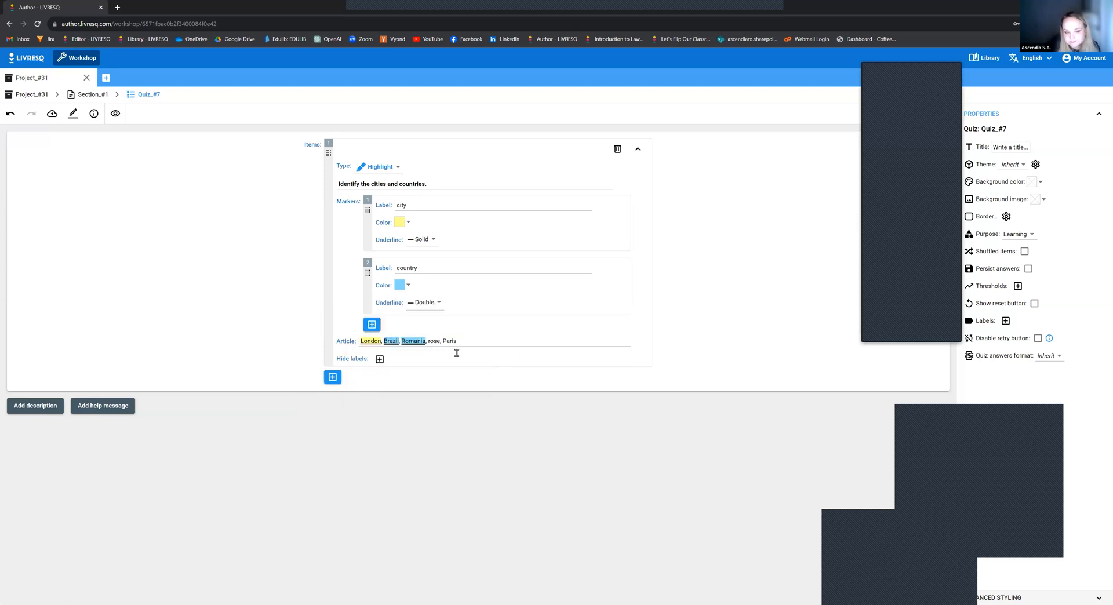
# - Highlight the word "rose" in the article and reset its marker to None
pyautogui.doubleClick(435, 341)
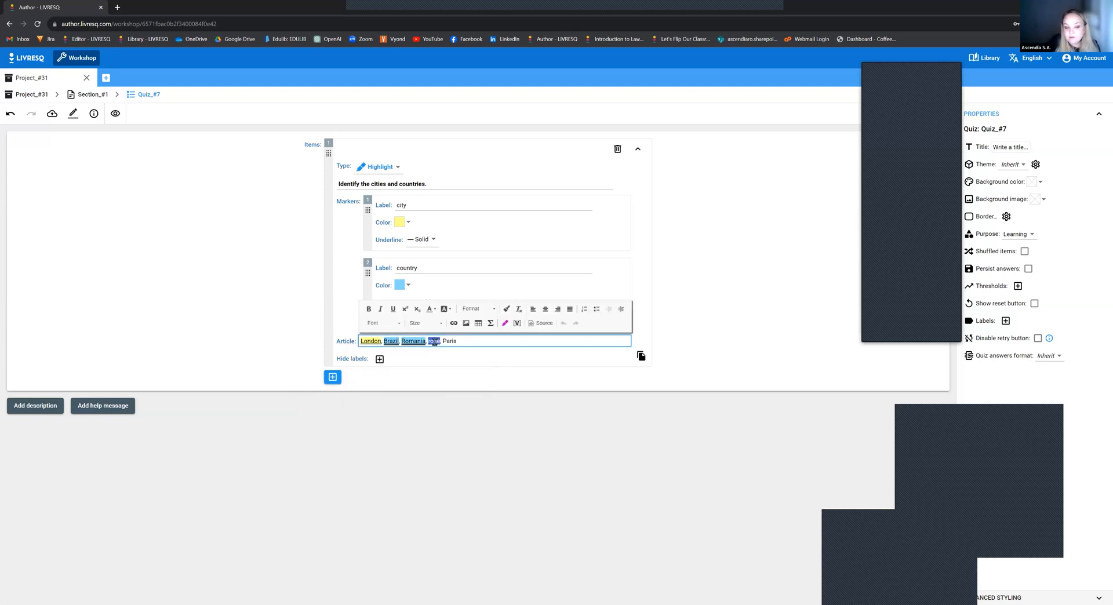
pyautogui.click(505, 324)
pyautogui.click(418, 358)
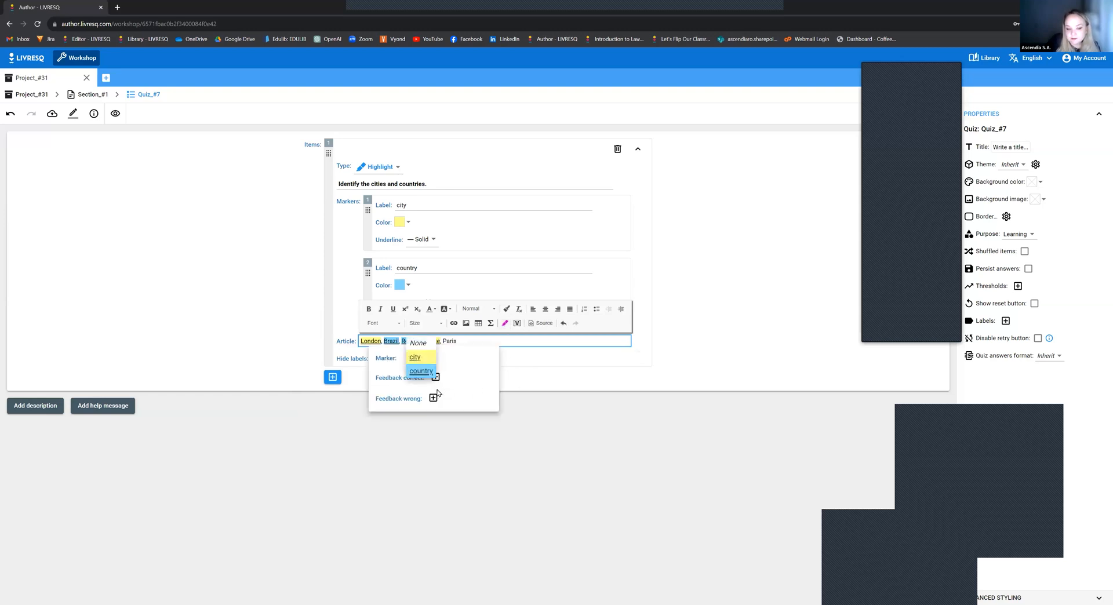
pyautogui.click(419, 343)
pyautogui.click(492, 396)
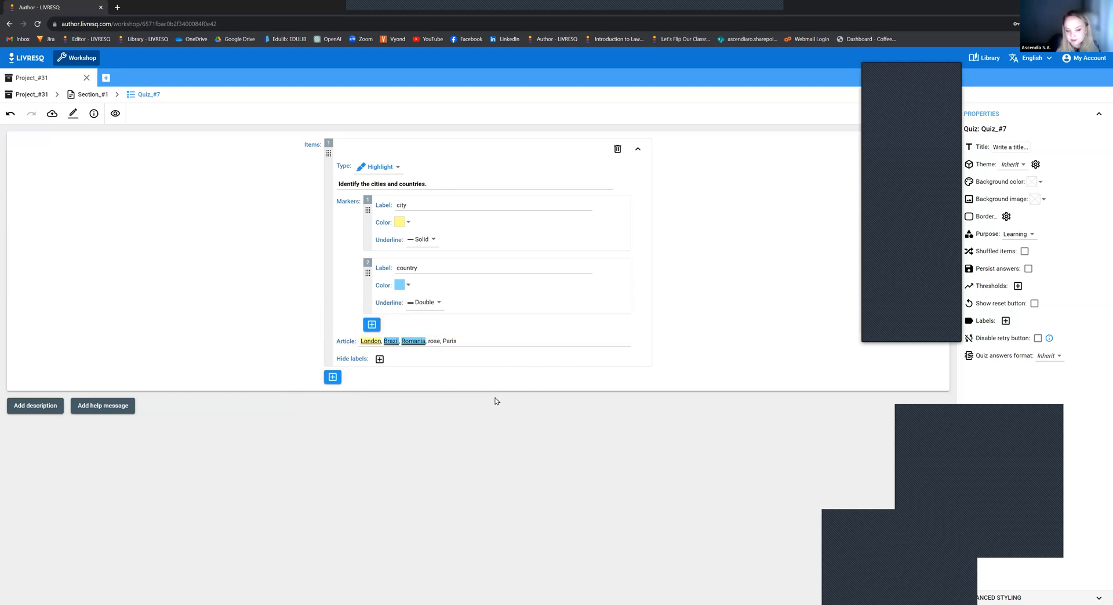
# - Highlight the word "Paris" in the article with the city marker
pyautogui.doubleClick(449, 341)
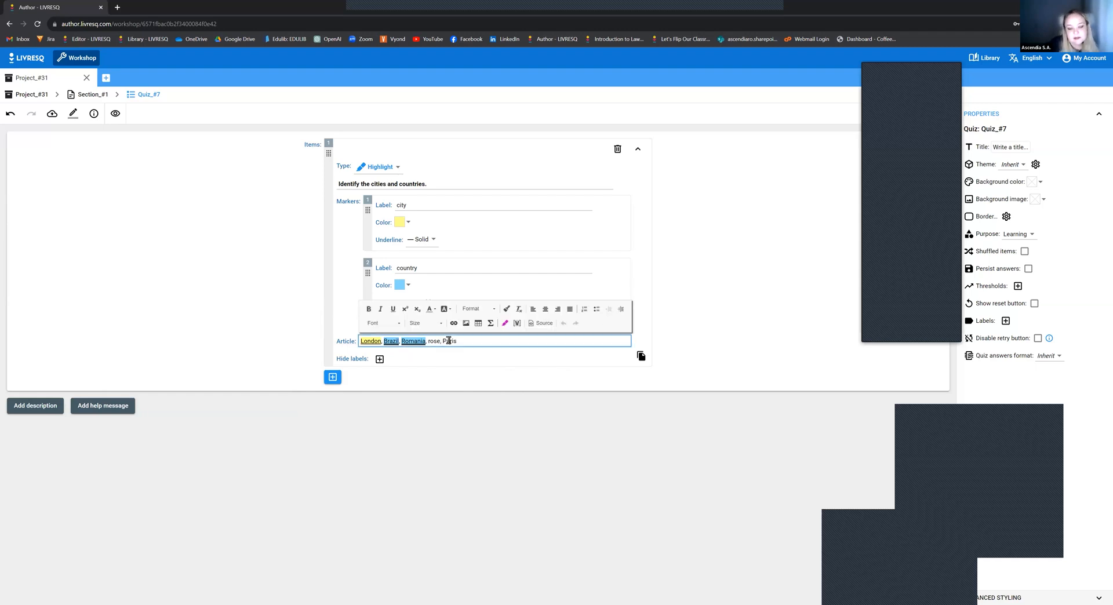
pyautogui.click(506, 323)
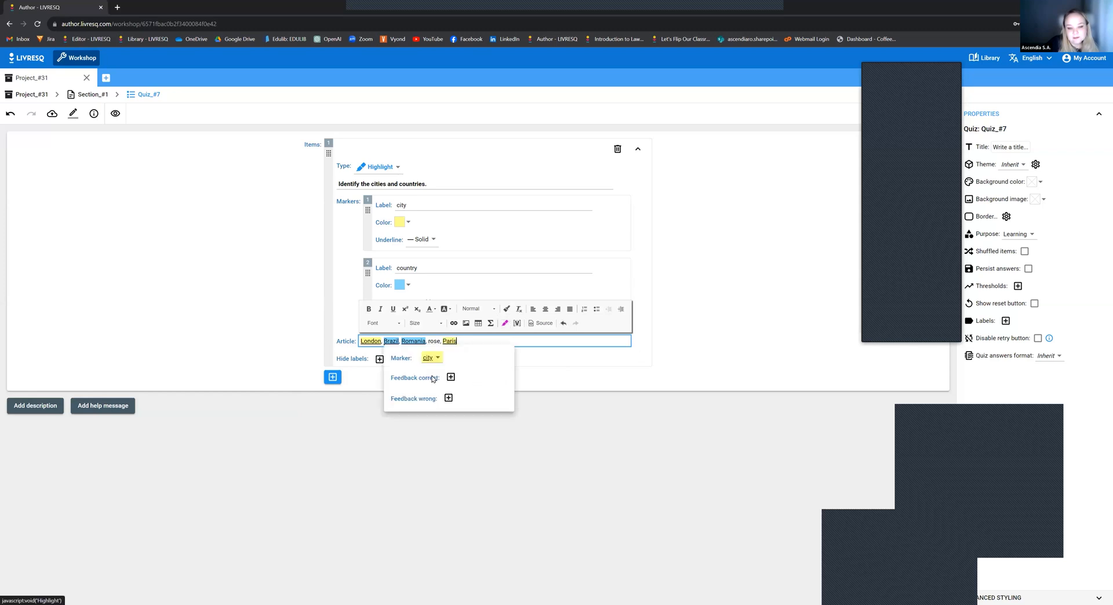
pyautogui.click(681, 378)
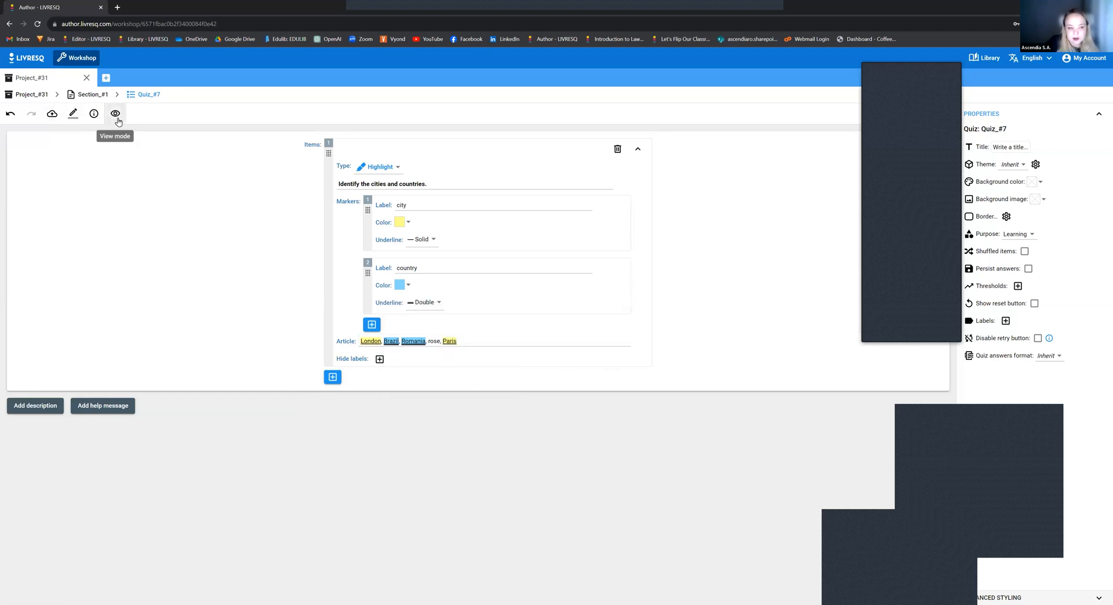
# - Preview the highlight quiz and answer it by marking "London" as a city
pyautogui.click(117, 116)
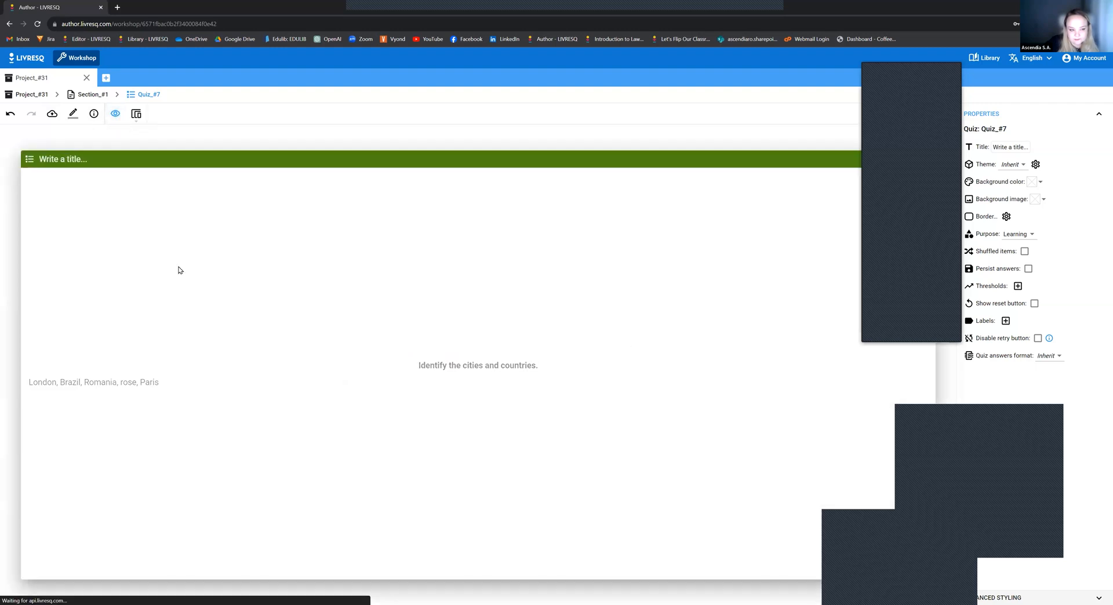
pyautogui.click(44, 382)
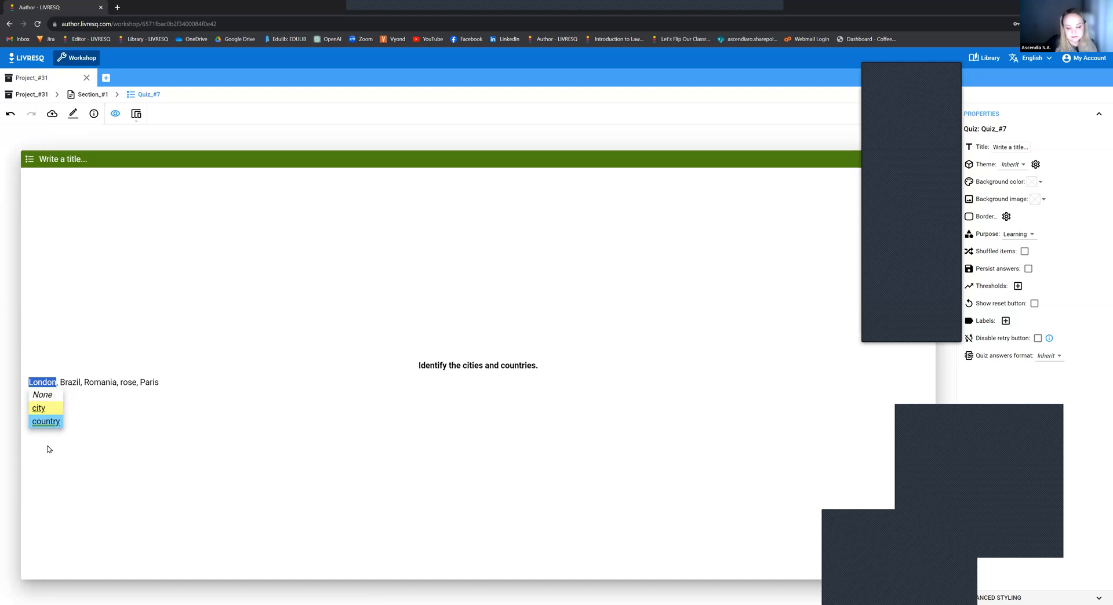
pyautogui.click(38, 408)
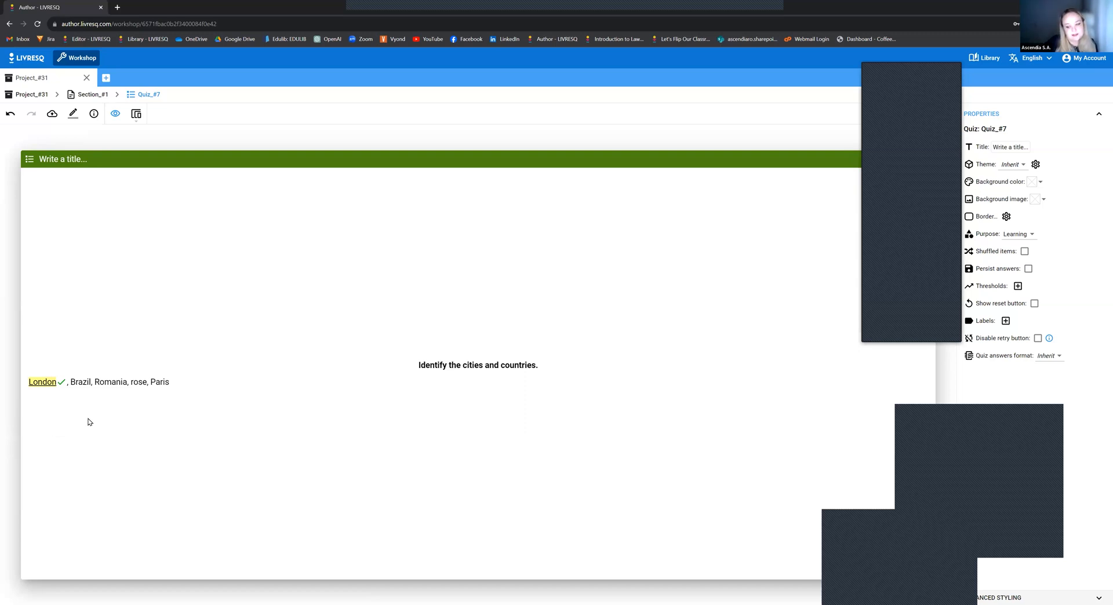
# - Test the previewed quiz by marking "Brazil" as a city, changing it to country, and marking "Romania" as a country
pyautogui.doubleClick(80, 381)
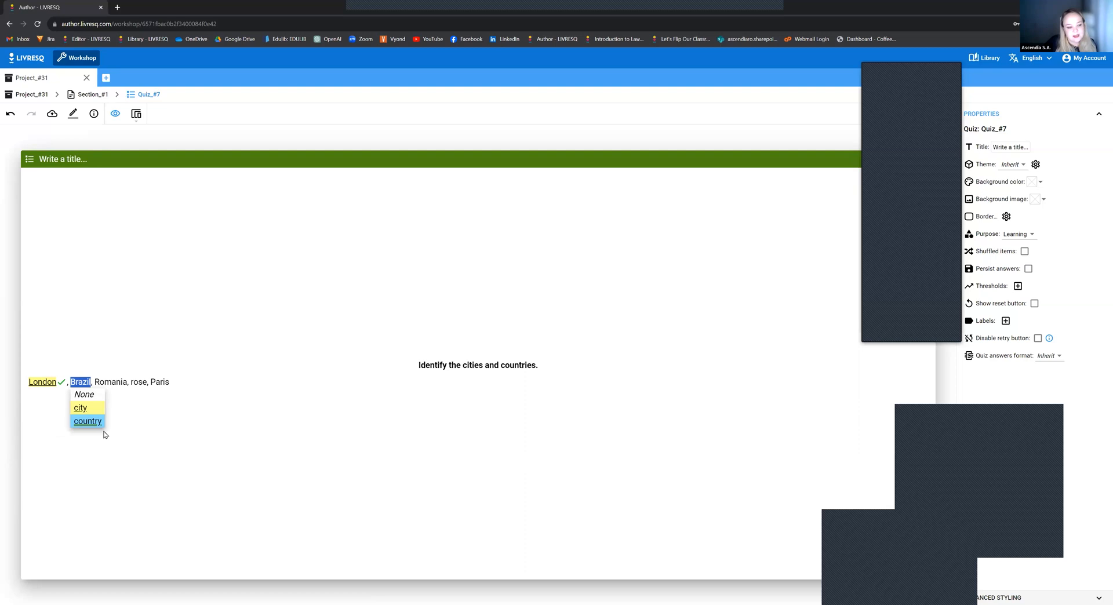
pyautogui.click(86, 395)
pyautogui.doubleClick(87, 382)
pyautogui.click(81, 408)
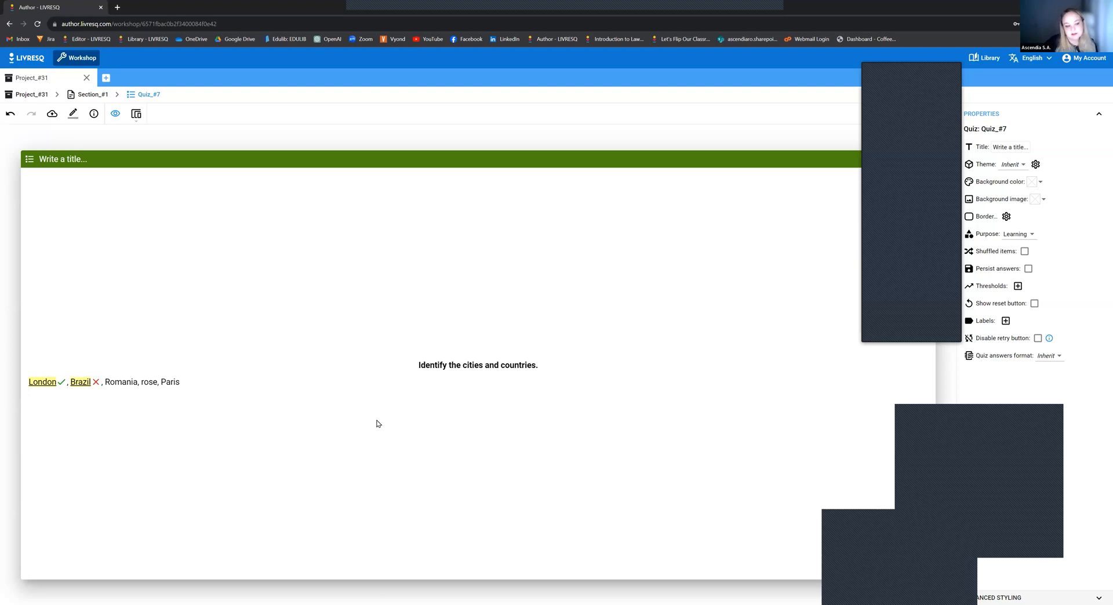
pyautogui.doubleClick(81, 382)
pyautogui.click(87, 423)
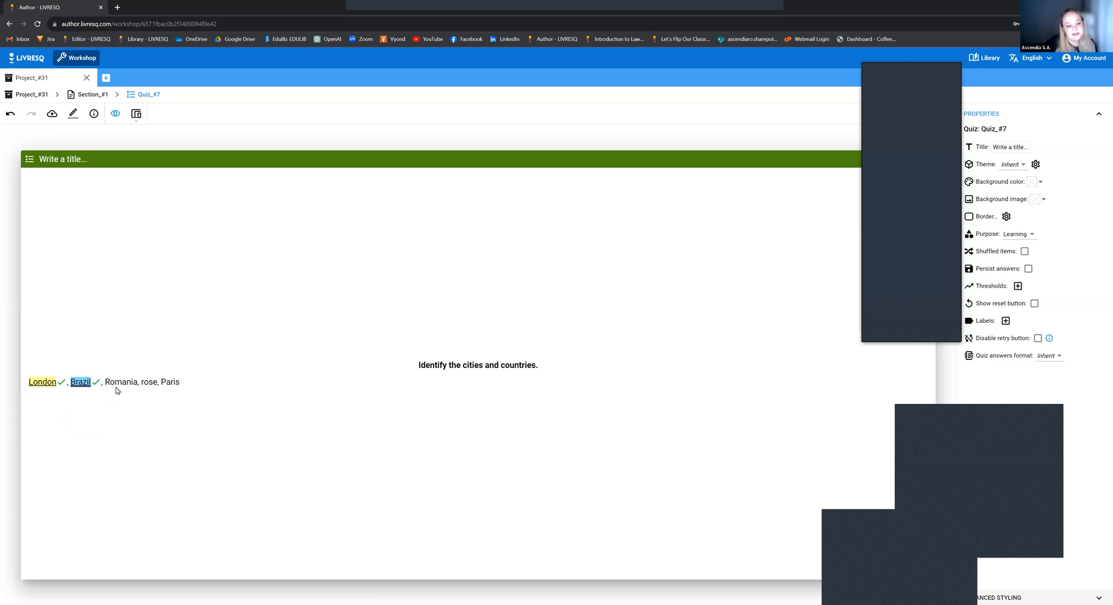
pyautogui.doubleClick(121, 382)
pyautogui.click(134, 424)
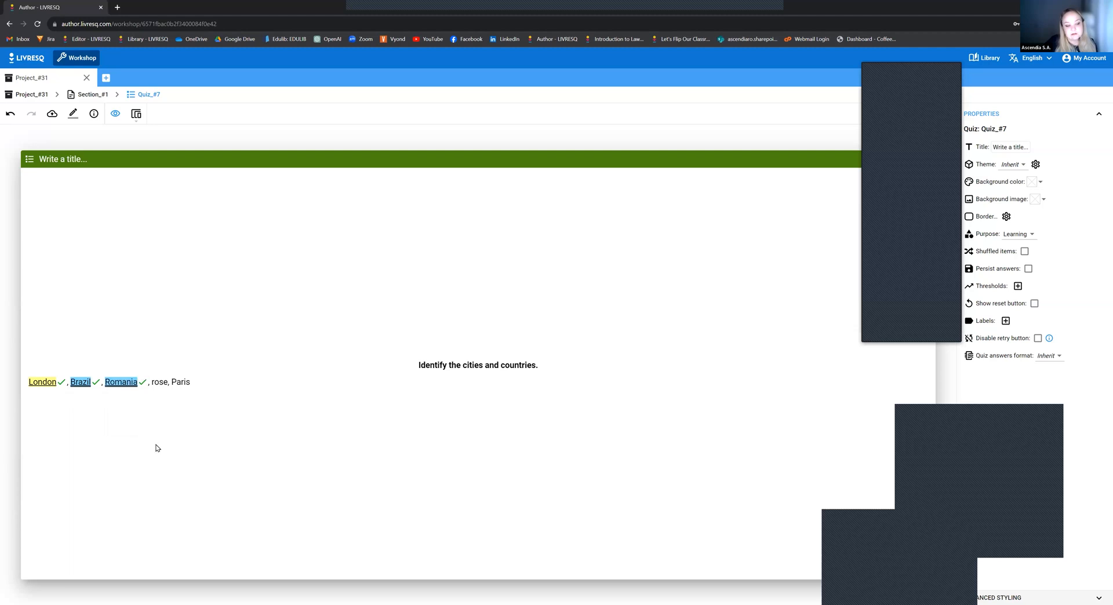
# - Try the city marker on "rose", reset it to None, mark "Paris" as a city, and leave the preview
pyautogui.doubleClick(160, 382)
pyautogui.click(160, 408)
pyautogui.doubleClick(160, 383)
pyautogui.click(167, 409)
pyautogui.click(169, 395)
pyautogui.doubleClick(181, 383)
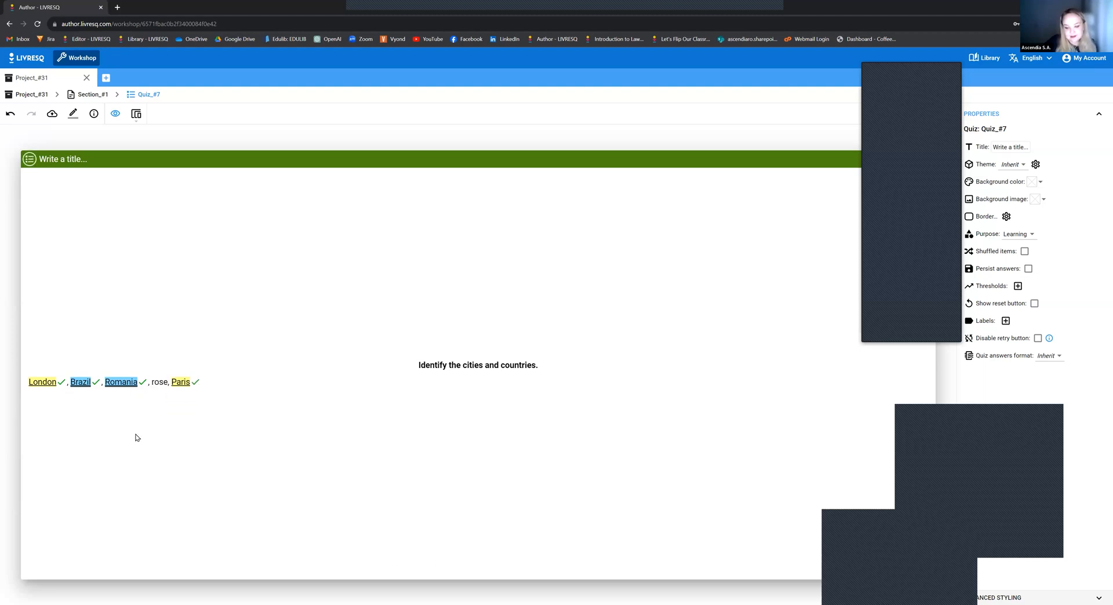
pyautogui.click(115, 113)
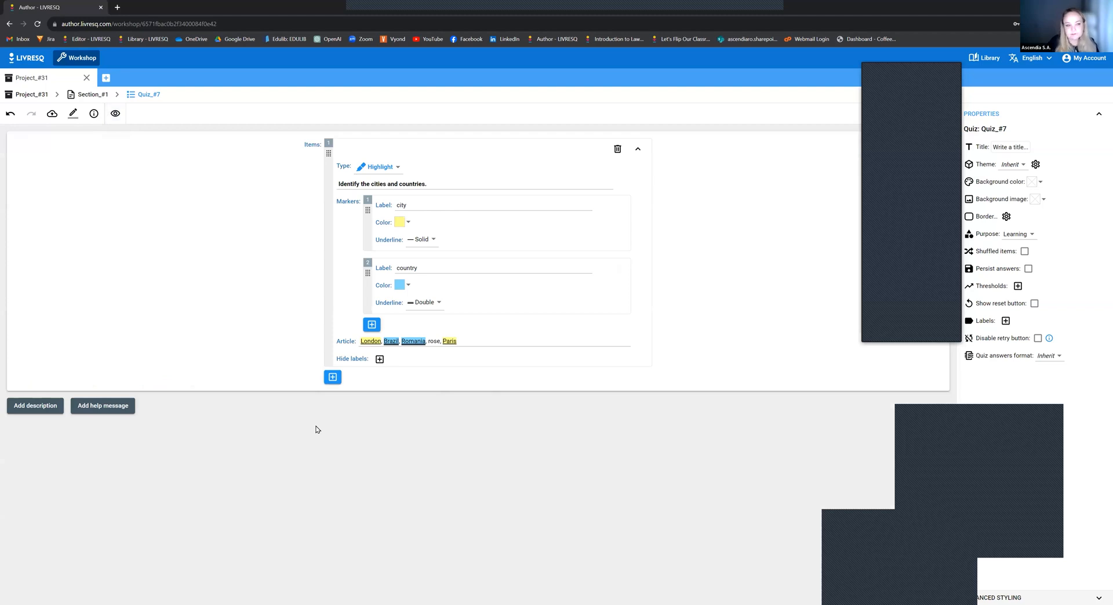
# - Return to Section_#1 and look over the quizzes above and below the highlight quiz
pyautogui.click(81, 94)
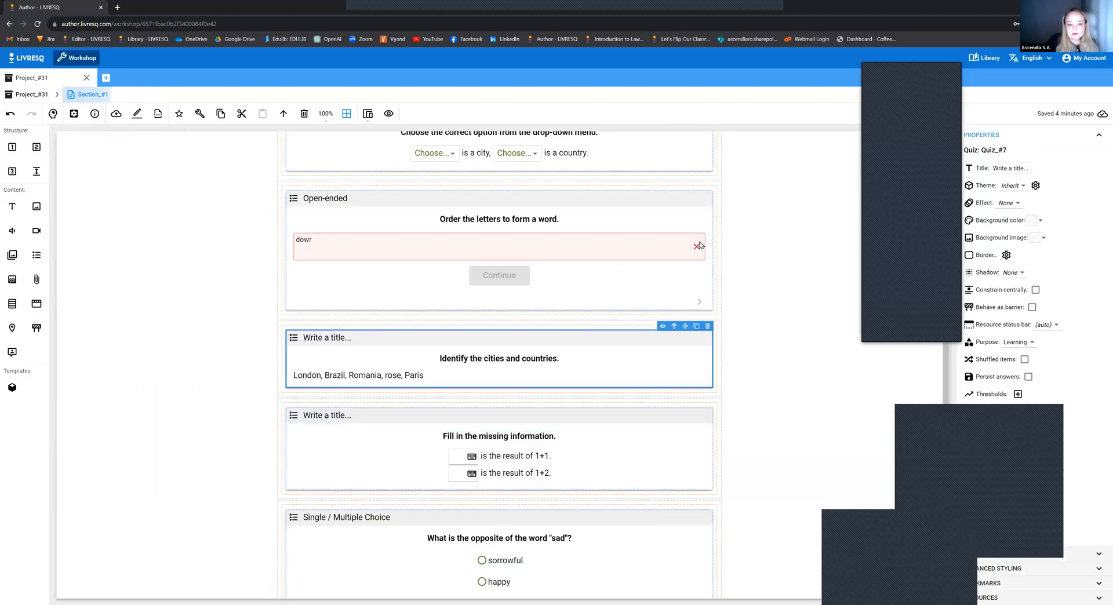
pyautogui.scroll(5, 579, 318)
pyautogui.scroll(-4, 579, 318)
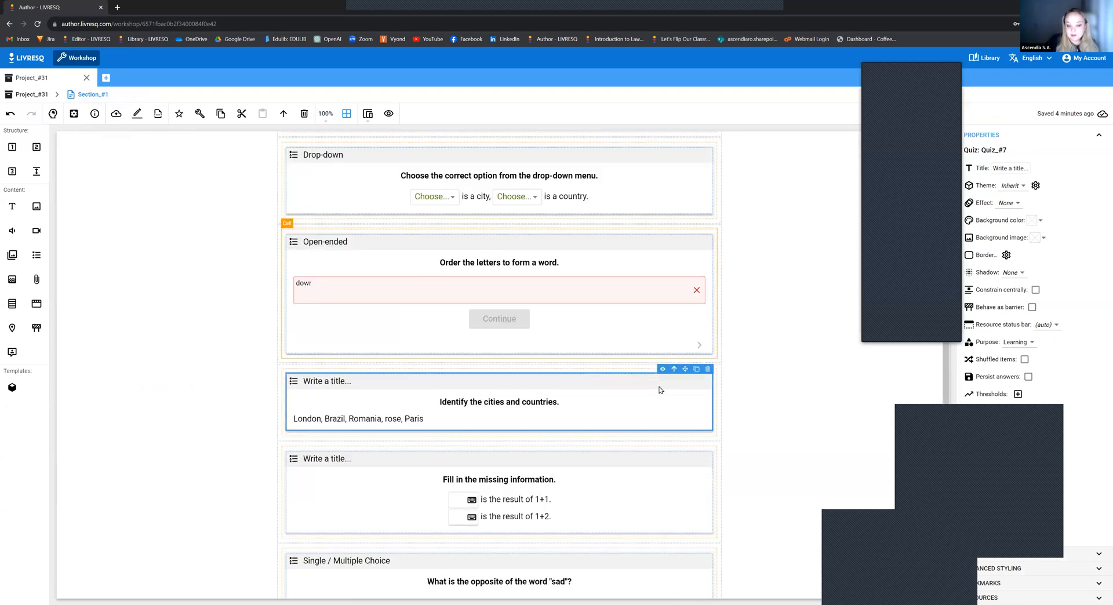
pyautogui.scroll(-7, 649, 406)
pyautogui.scroll(3, 691, 415)
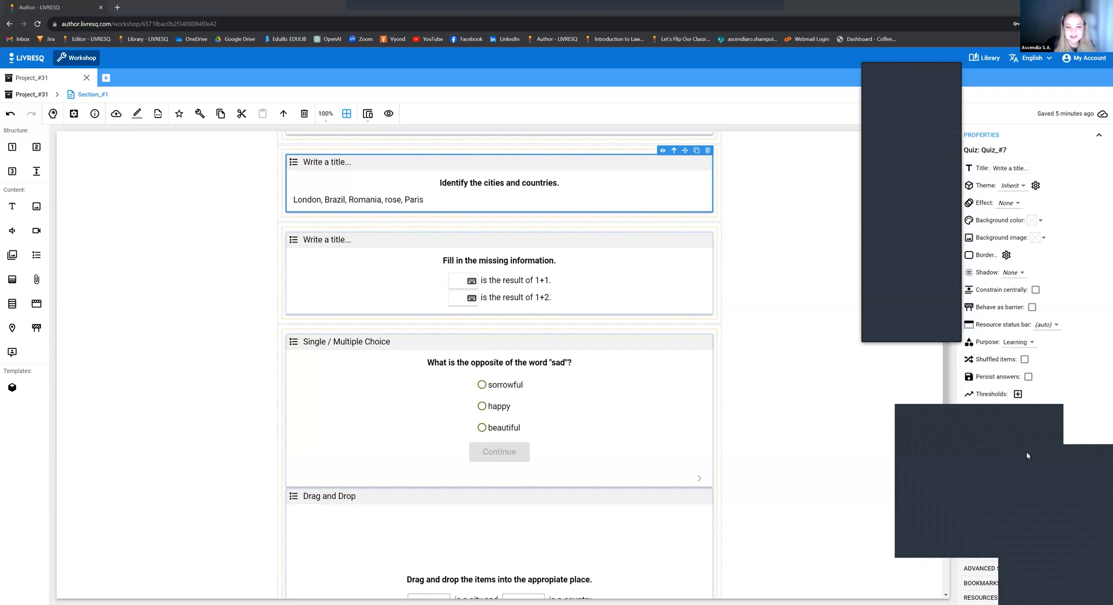
pyautogui.scroll(5, 715, 371)
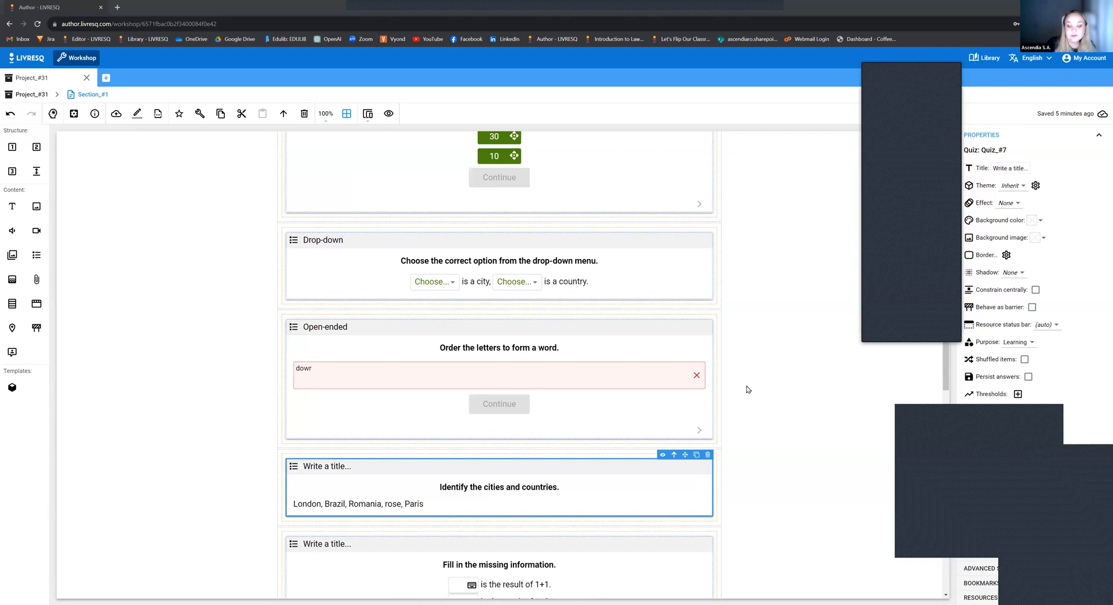